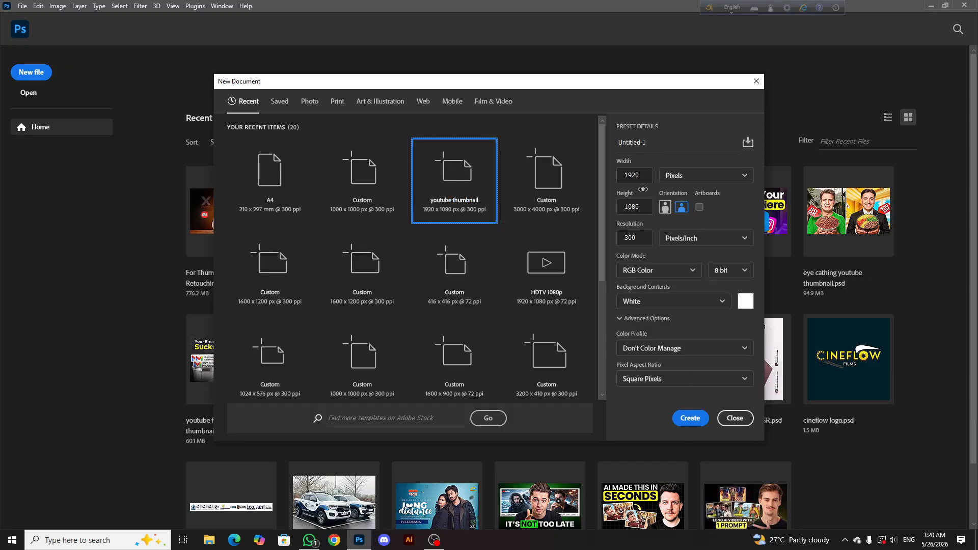
Create a 1920 x 1080 px document at 300 pixels/inch in RGB Color with a white background
left_click(690, 418)
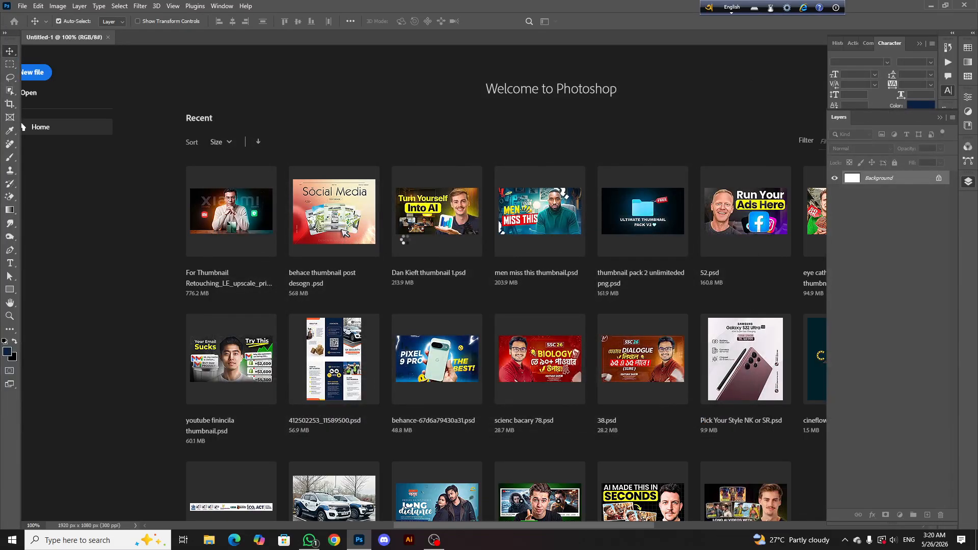
scroll(487, 305, "down", 1)
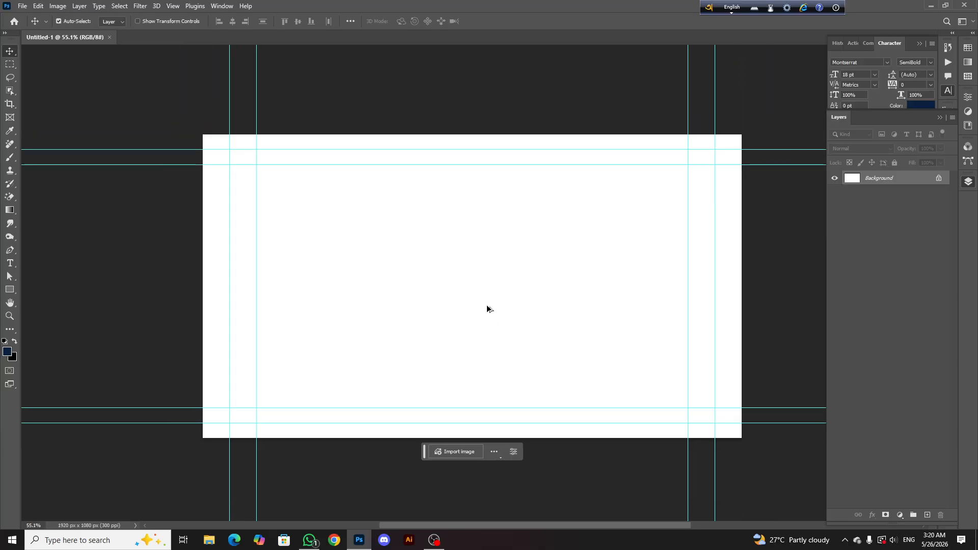
scroll(497, 302, "up", 1)
scroll(457, 243, "right", 1)
scroll(450, 242, "down", 3)
scroll(420, 235, "up", 1)
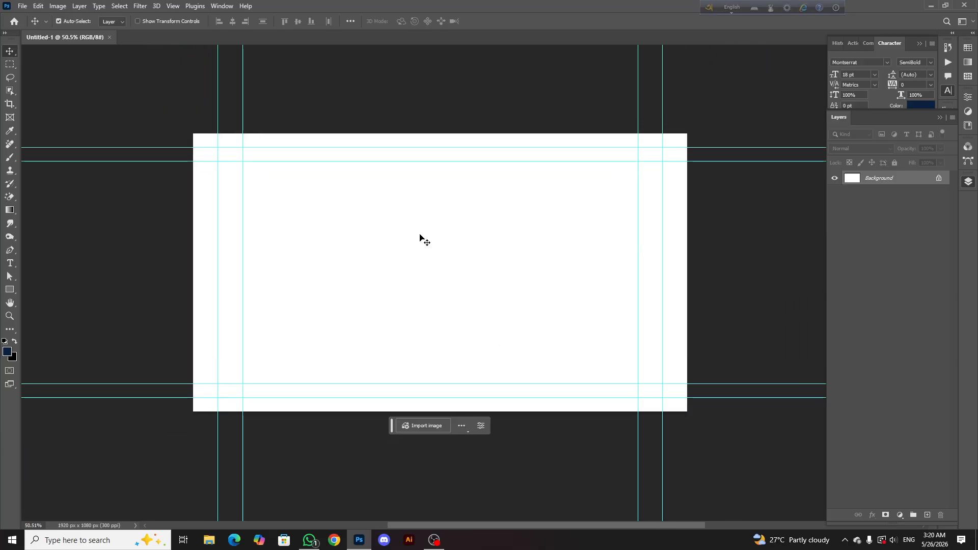
scroll(420, 235, "down", 1)
scroll(423, 227, "left", 1)
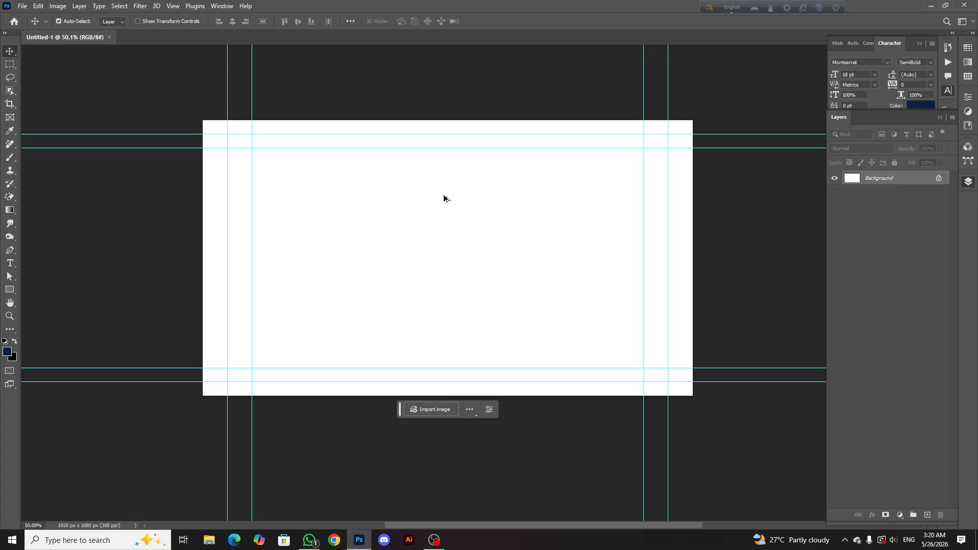
scroll(444, 198, "up", 1)
scroll(443, 198, "down", 1)
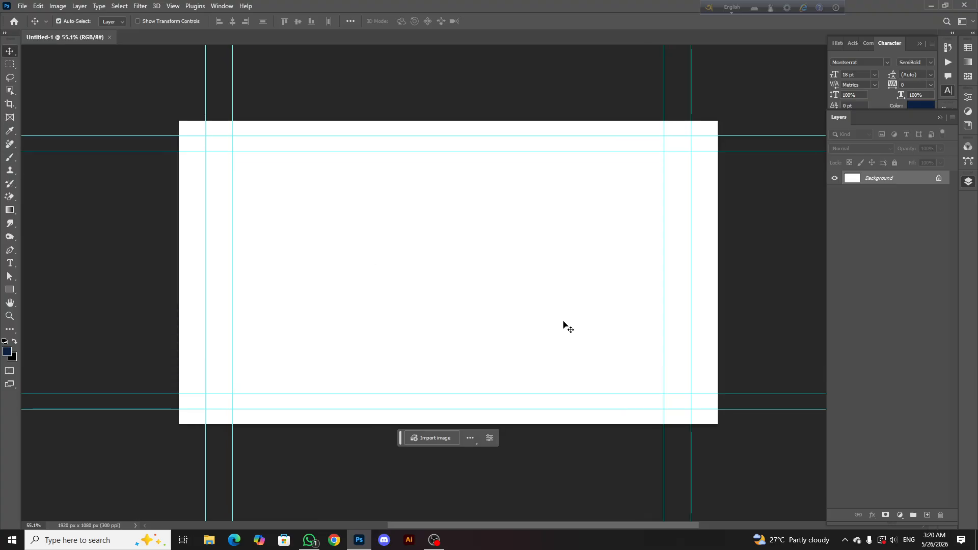
Add a Solid Color fill layer in dark navy (#041b3c) above the background
left_click(899, 515)
left_click(903, 337)
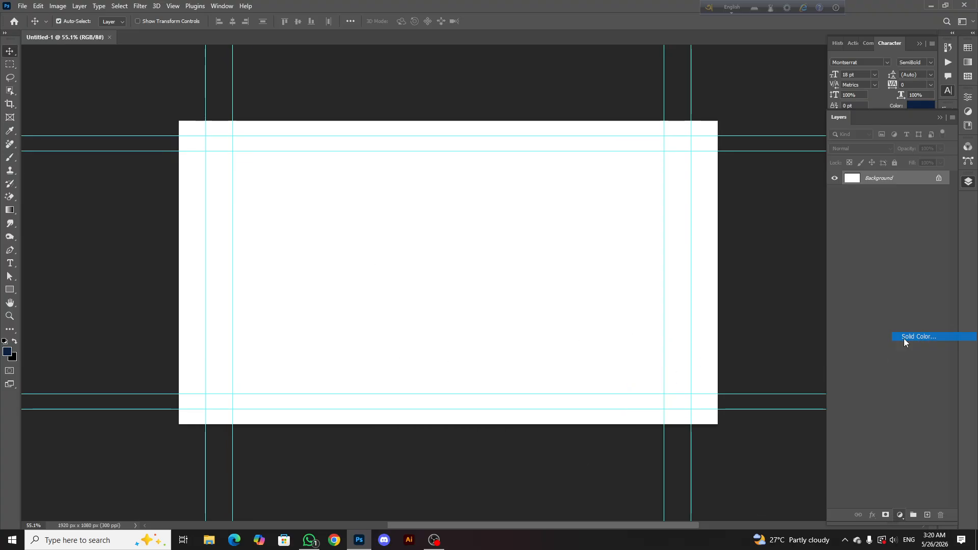
left_click(539, 421)
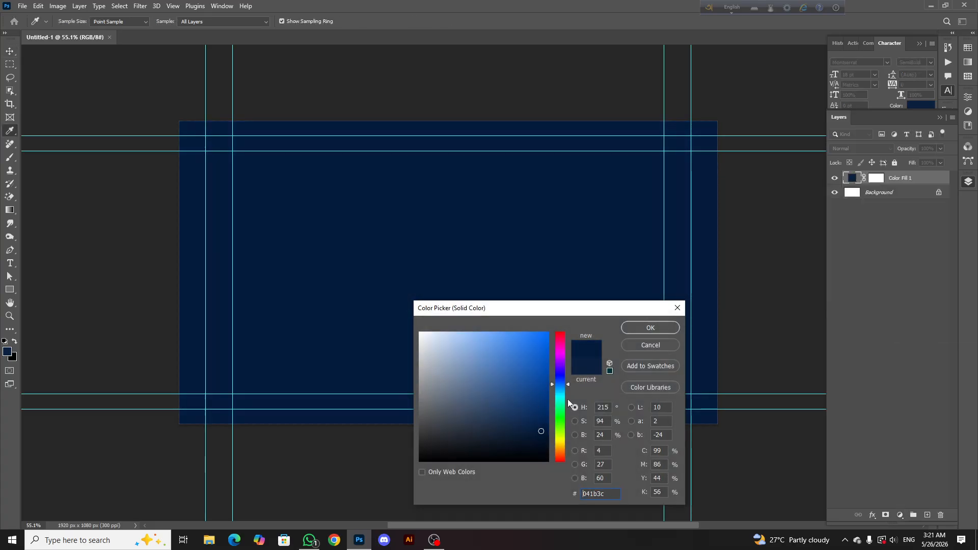
left_click(646, 329)
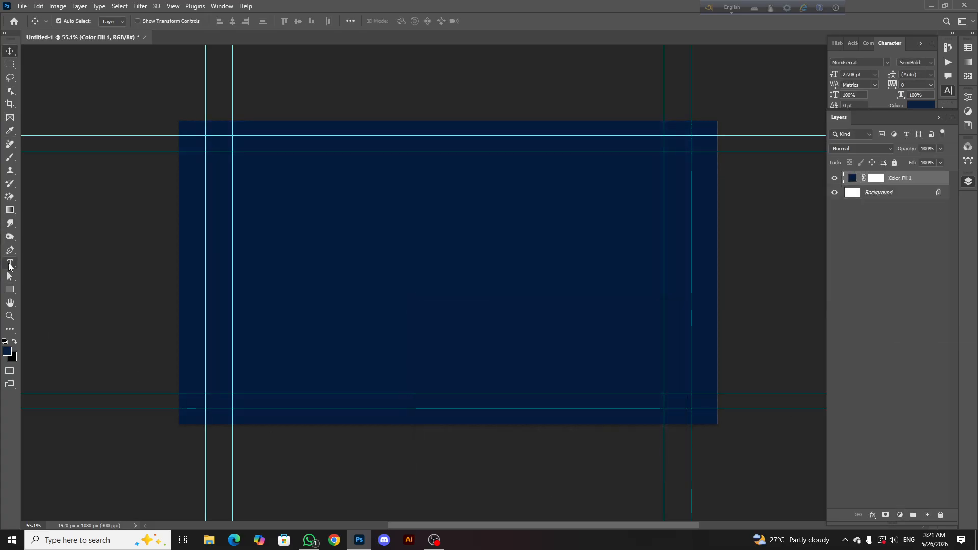
Add the copied heading "SSC 26 Genius genZ হতে চাও?" as a text layer on the canvas and colour it white
left_click(9, 265)
left_click(388, 235)
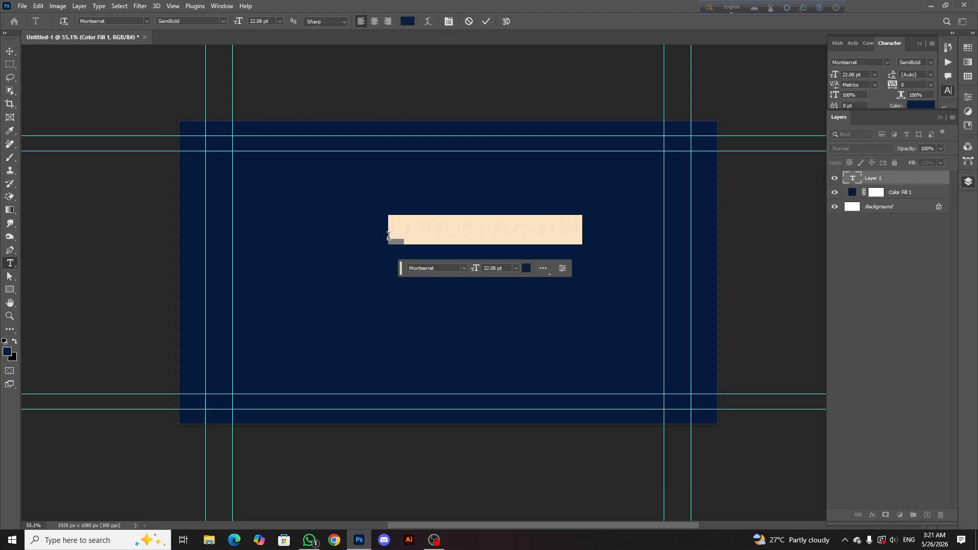
key("ctrl+v")
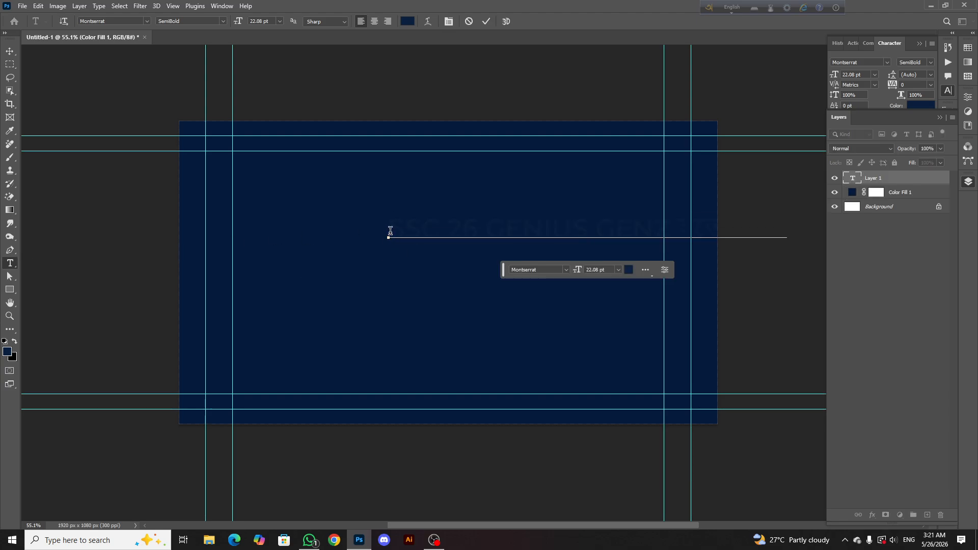
left_click_drag(390, 231, 860, 232)
left_click(628, 270)
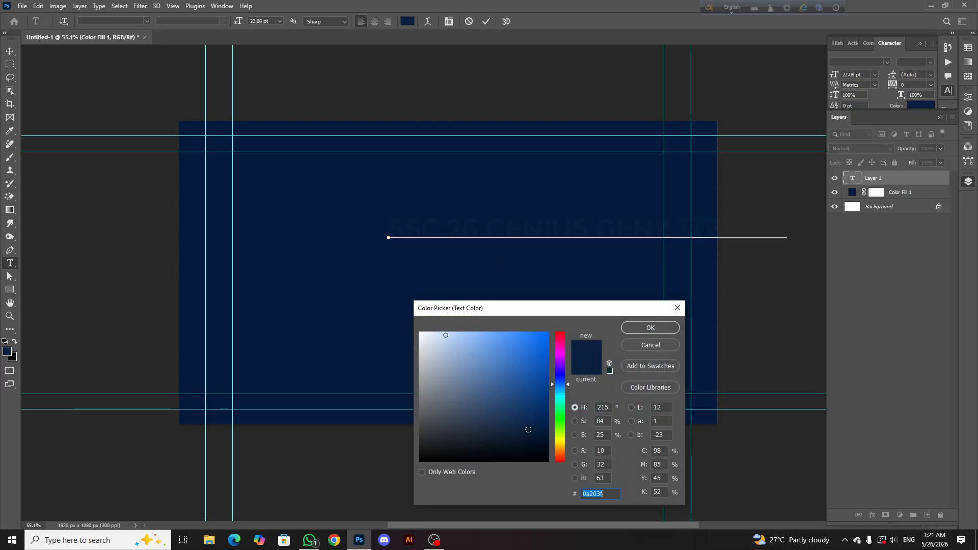
left_click(419, 333)
left_click(665, 329)
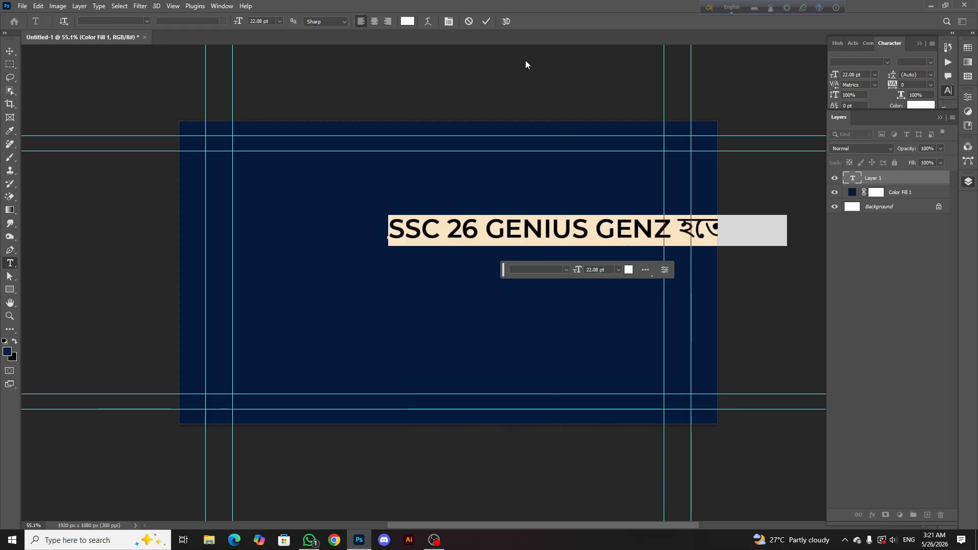
left_click(487, 22)
Move the heading up and to the left so that it fits on the upper part of the canvas
left_click(8, 53)
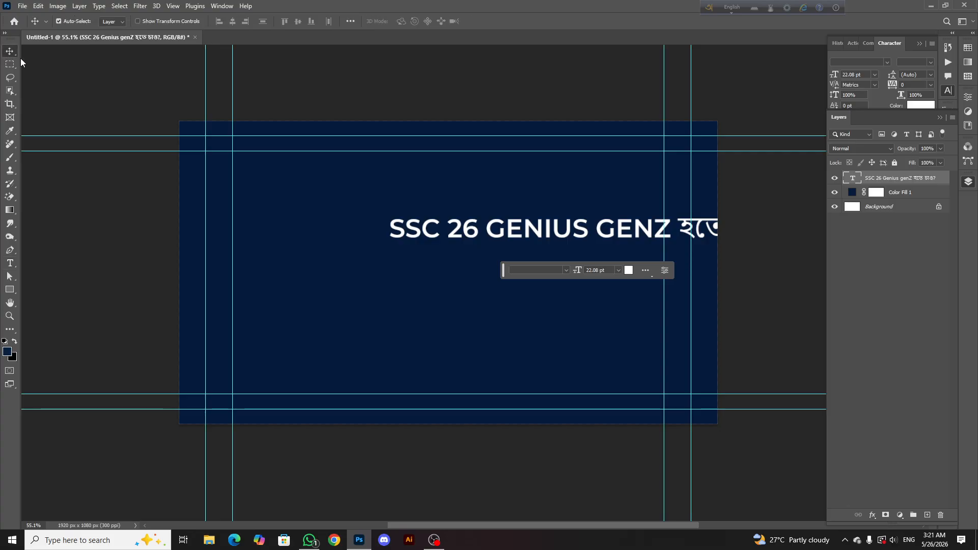
left_click_drag(463, 242, 356, 212)
scroll(391, 210, "down", 2)
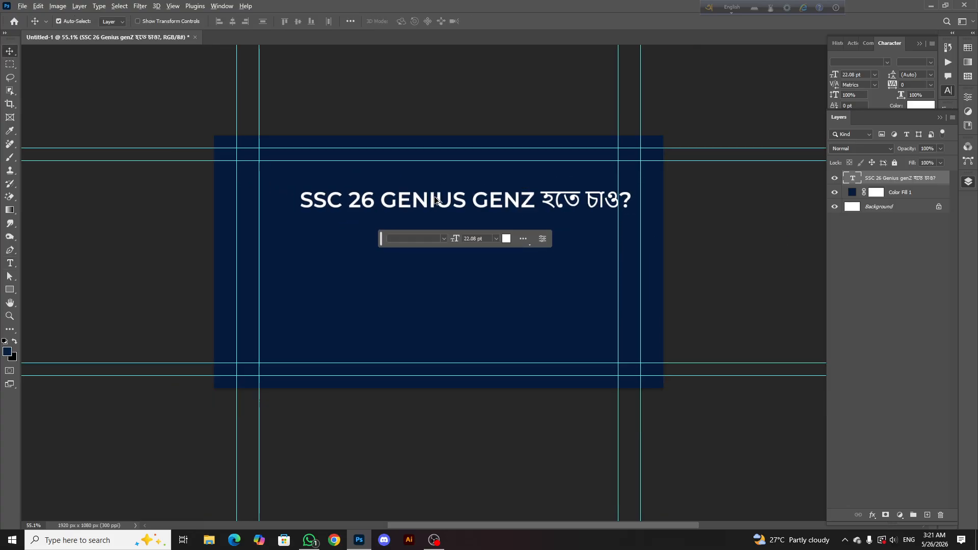
scroll(461, 206, "up", 2)
left_click_drag(464, 205, 473, 202)
scroll(438, 199, "down", 1)
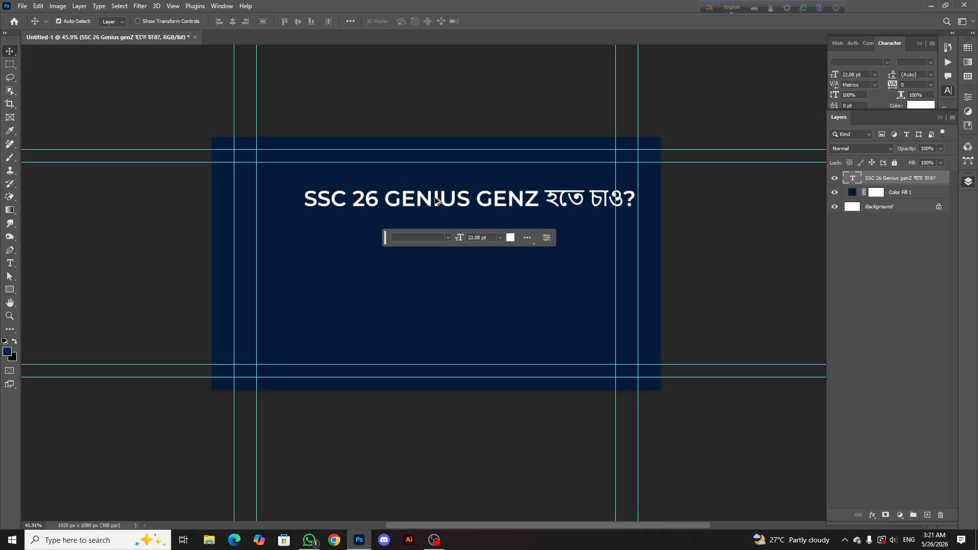
Cut "SSC 26" out of the heading and move the remaining text down and to the right
double_click(432, 203)
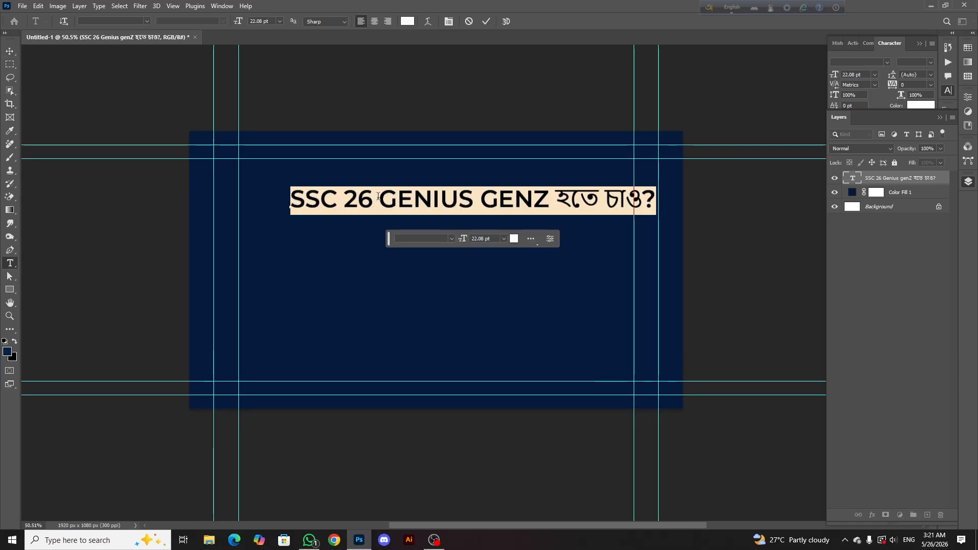
left_click_drag(378, 196, 283, 198)
right_click(349, 201)
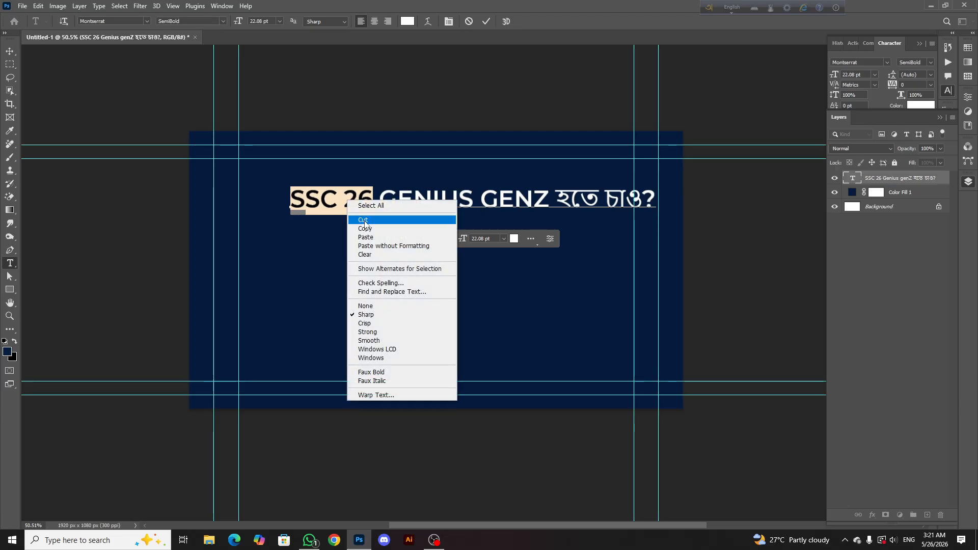
left_click(364, 220)
left_click(481, 22)
key("v")
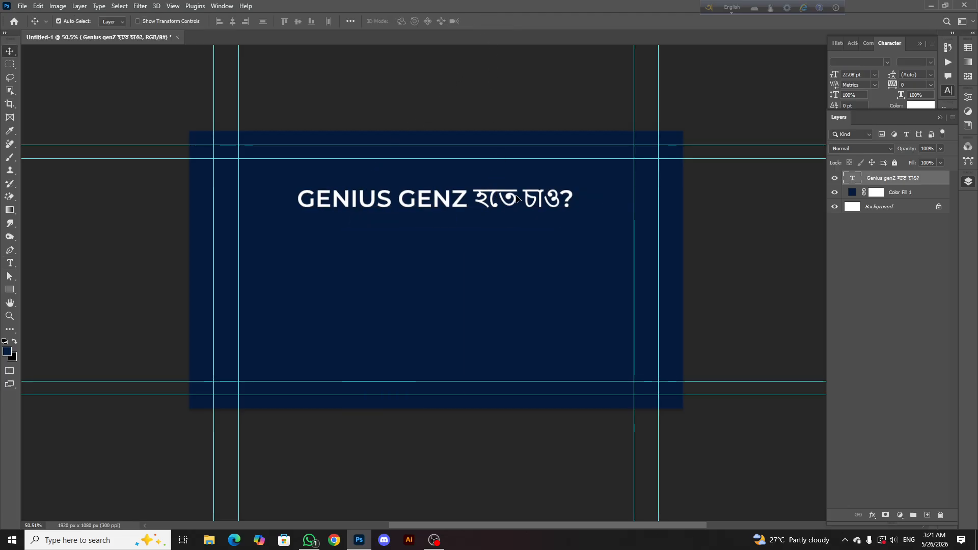
left_click_drag(503, 195, 540, 234)
Set the Bengali words "হতে চাও?" in the heading to the Hind Siliguri font in Bold
scroll(549, 236, "up", 3)
scroll(543, 235, "down", 4)
scroll(543, 235, "up", 4)
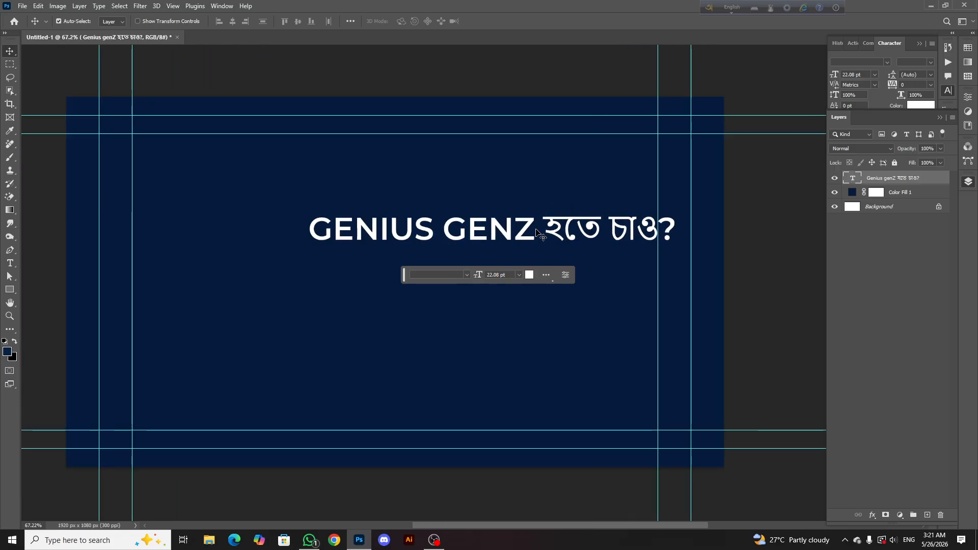
double_click(539, 232)
left_click_drag(631, 230, 682, 231)
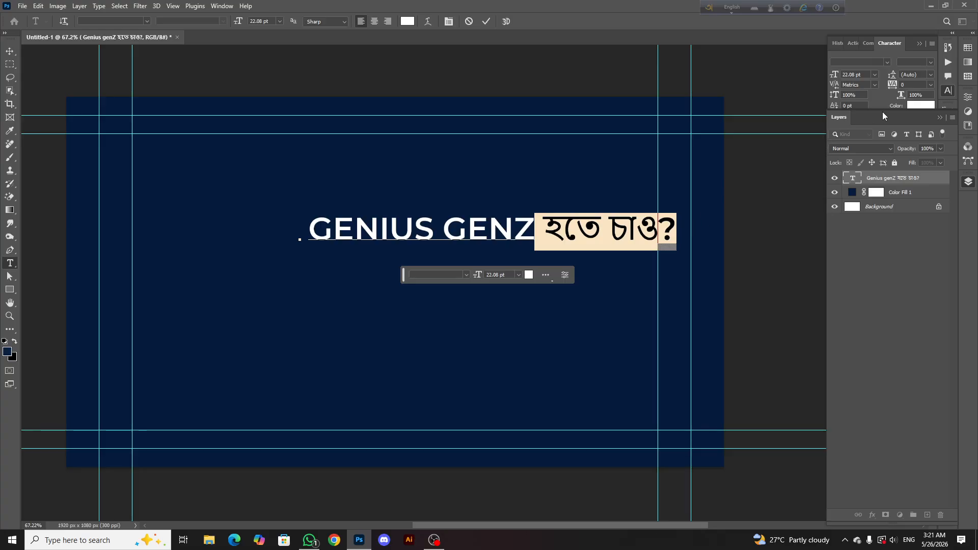
left_click(938, 117)
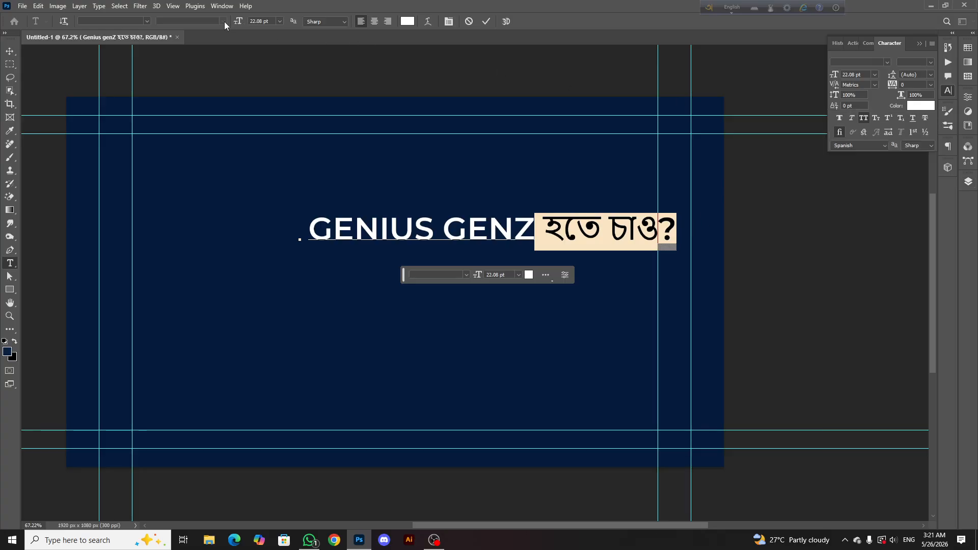
left_click(145, 20)
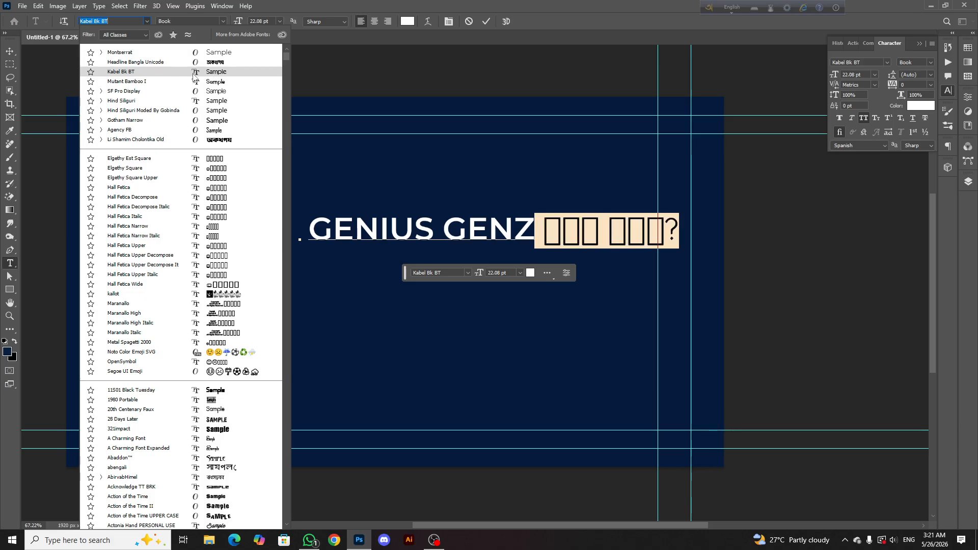
left_click(194, 102)
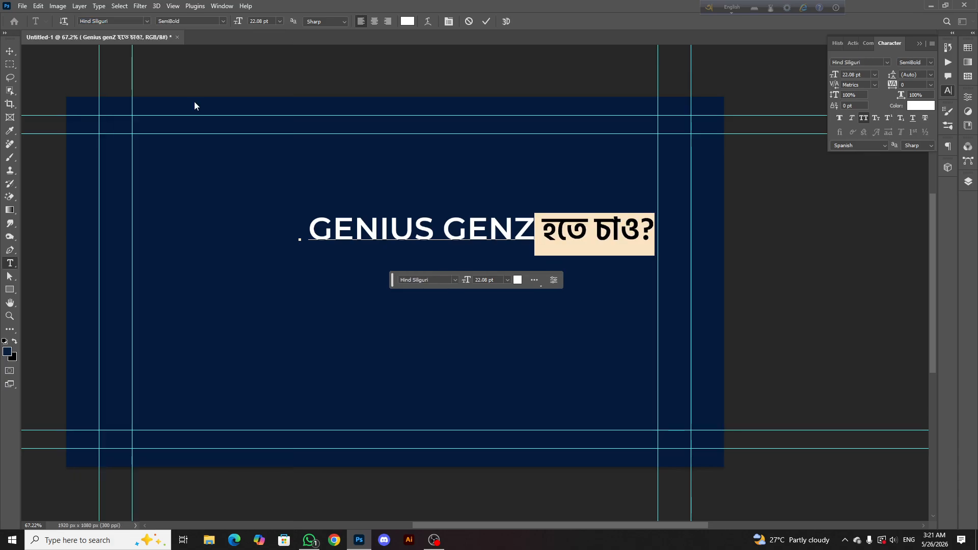
left_click(223, 20)
left_click(197, 65)
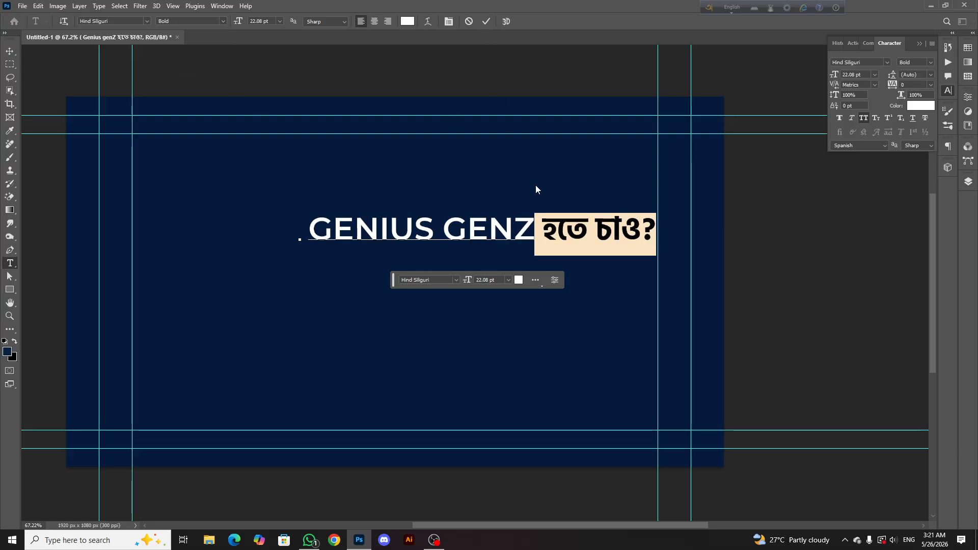
left_click(485, 22)
Cut the word "Genius" out of the heading, leaving "genZ হতে চাও?"
scroll(524, 193, "up", 3)
scroll(538, 224, "down", 3)
double_click(555, 235)
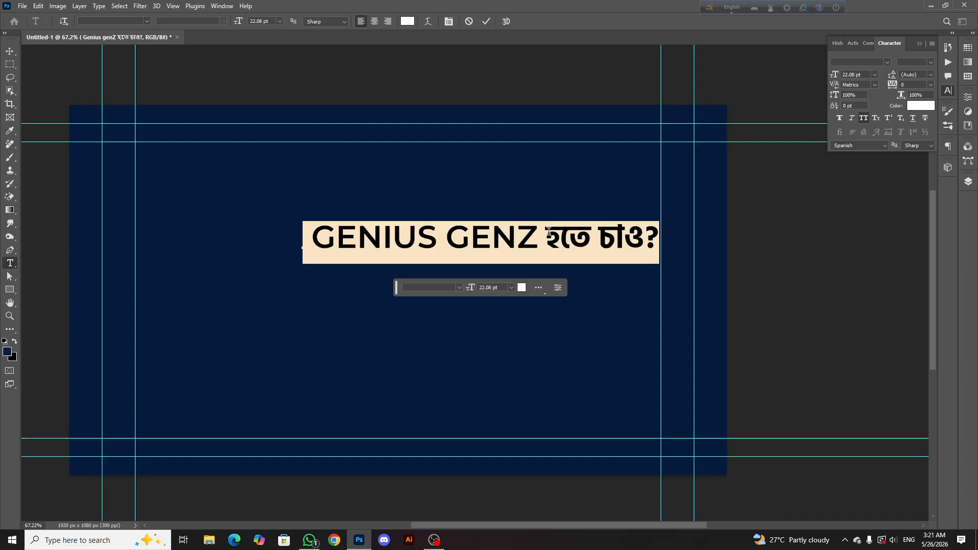
left_click_drag(546, 235, 615, 236)
left_click_drag(448, 237, 323, 230)
right_click(355, 247)
left_click(378, 266)
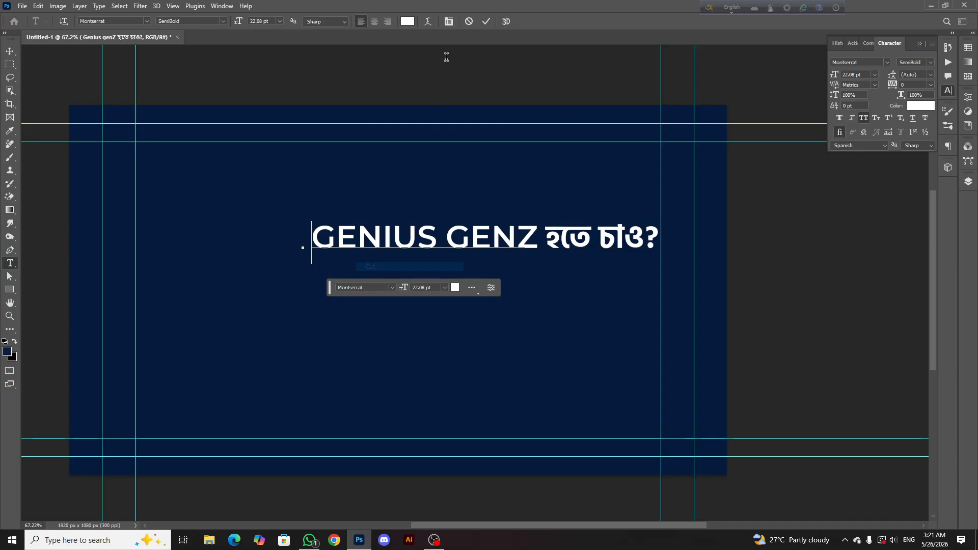
key("v")
Duplicate the "genZ হতে চাও?" text layer and replace the upper copy's text with "Genius"
left_click_drag(480, 237, 566, 232)
double_click(565, 230)
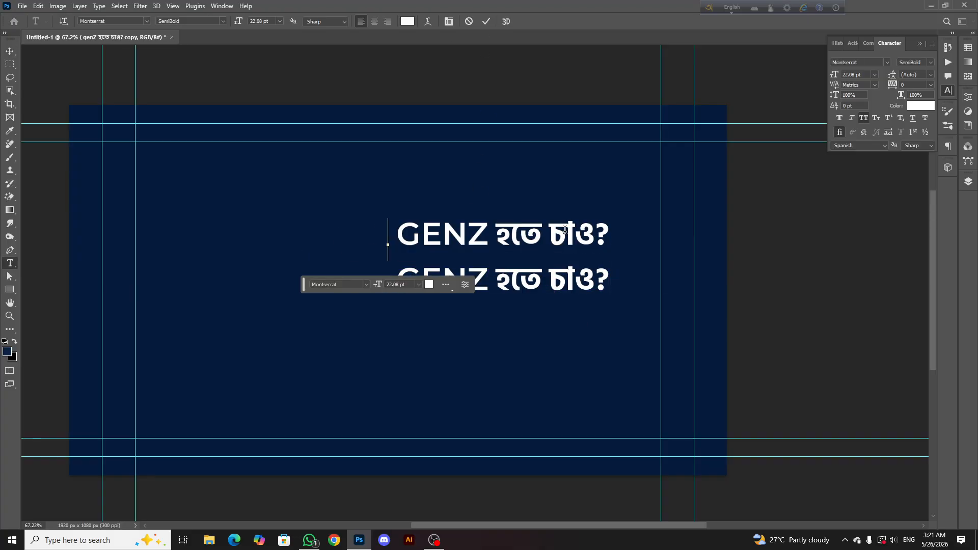
key("BackSpace")
key("ctrl+v")
left_click(486, 21)
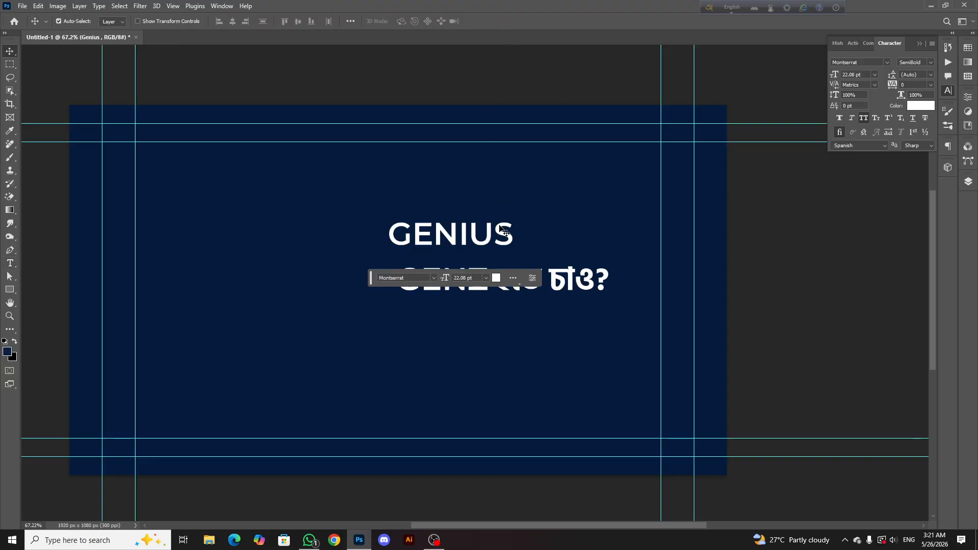
Space the two text lines apart and enlarge GENIUS to 38.92 pt on the right half of the canvas
left_click_drag(508, 217, 557, 228)
left_click_drag(580, 271, 583, 297)
left_click(542, 248)
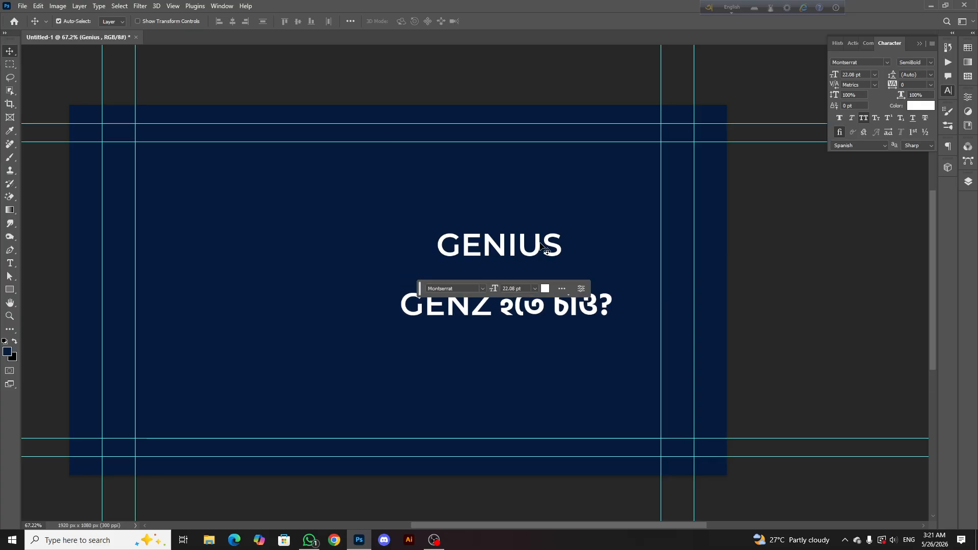
key("ctrl+t")
left_click_drag(572, 227, 673, 202)
left_click_drag(614, 233, 611, 233)
left_click(505, 21)
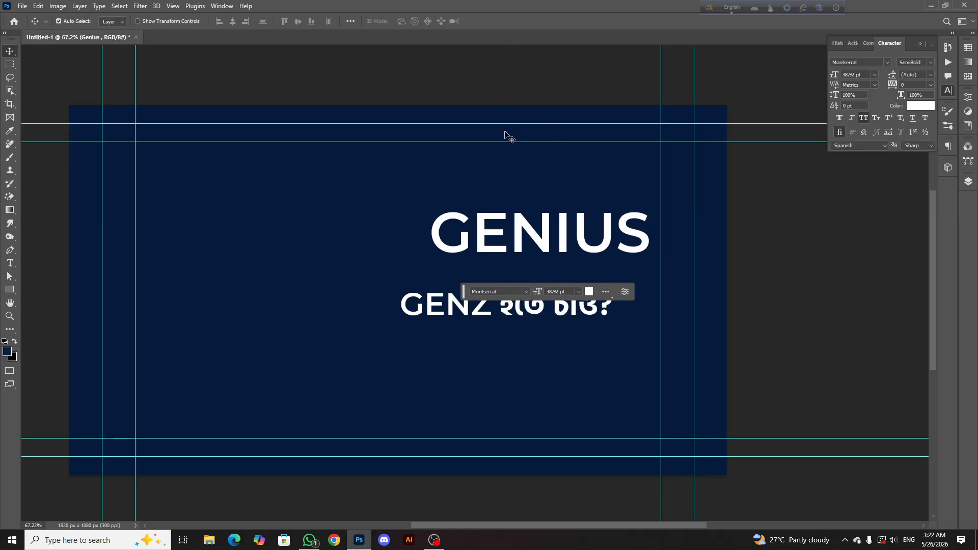
mouse_move(551, 228)
left_mouse_down()
mouse_move(533, 231)
mouse_move(544, 233)
left_mouse_up()
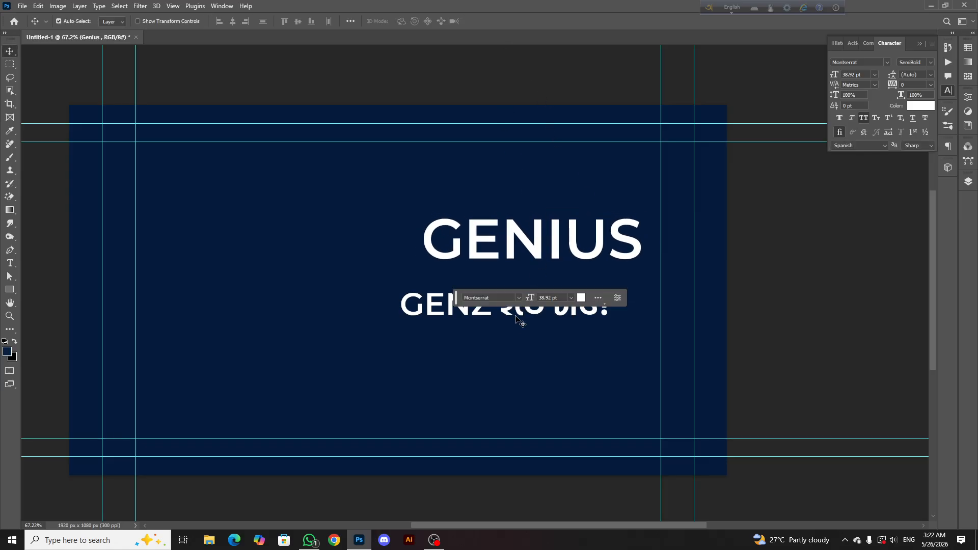
Position the second line under GENIUS and cut "genZ" out of it, leaving "হতে চাও?"
left_click_drag(540, 304, 410, 296)
double_click(520, 290)
right_click(468, 298)
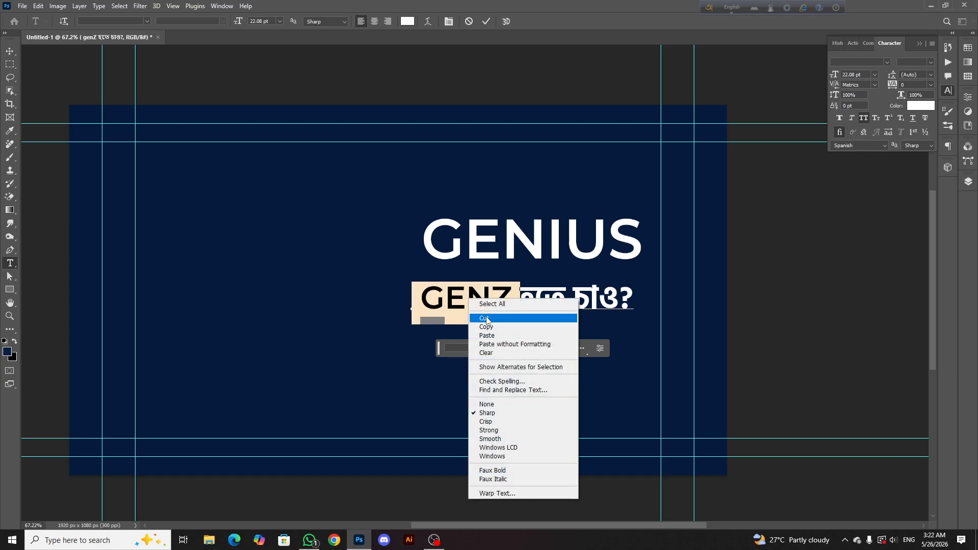
left_click(487, 319)
left_click(486, 22)
key("v")
Duplicate the "হতে চাও?" text layer and replace the upper copy's text with "genZ"
left_click_drag(494, 291, 538, 346)
left_click_drag(539, 345, 541, 304)
double_click(542, 306)
key("BackSpace")
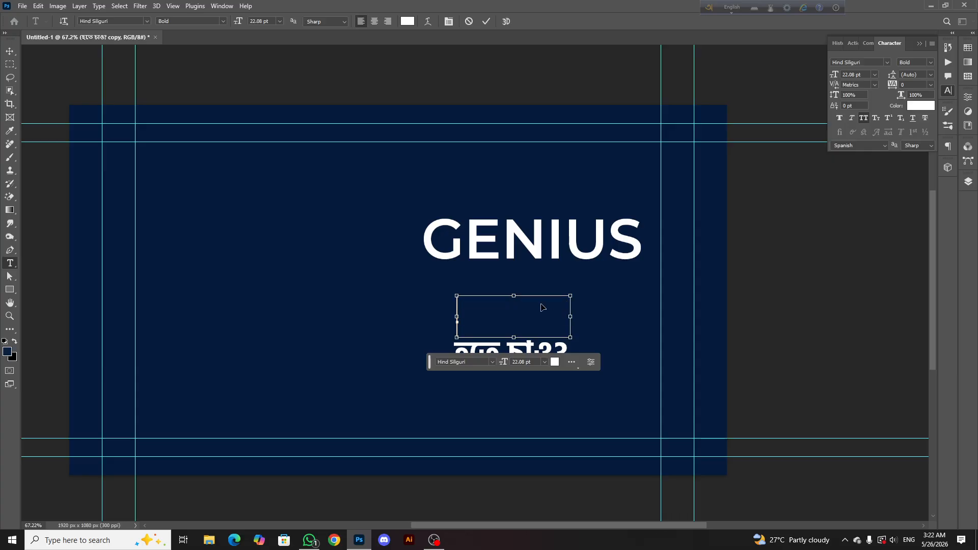
key("ctrl+v")
left_click(487, 21)
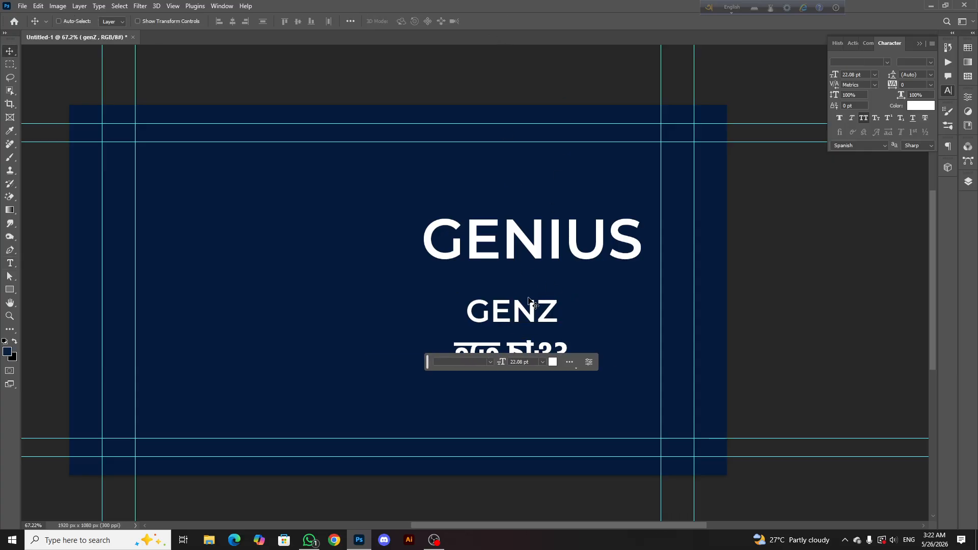
Enlarge GENZ to 37.69 pt and place it directly beneath GENIUS
key("ctrl+t")
left_click_drag(570, 292, 642, 276)
left_click_drag(598, 291, 574, 293)
left_click(504, 21)
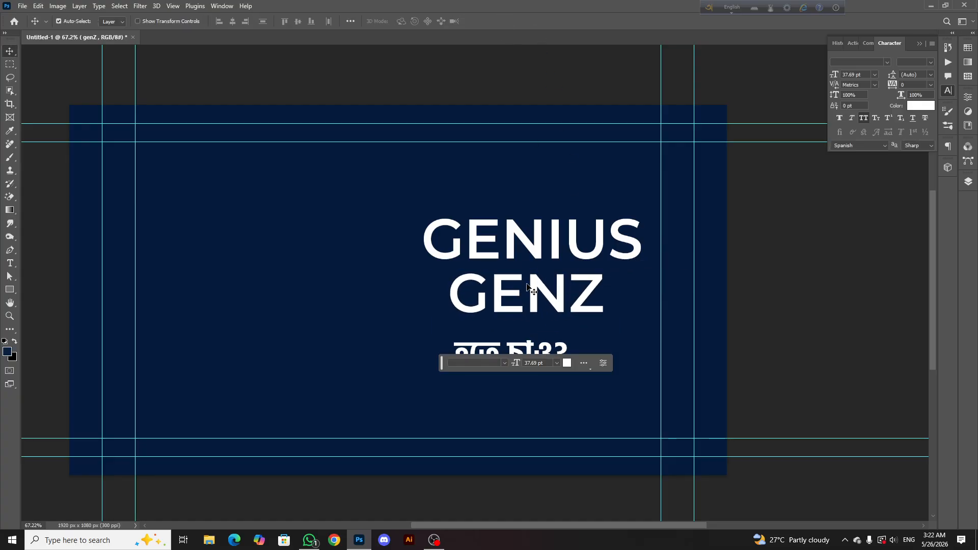
Try the letters "gen" of the GENZ text in lowercase while keeping the Z capital
double_click(550, 291)
left_click_drag(566, 285, 455, 279)
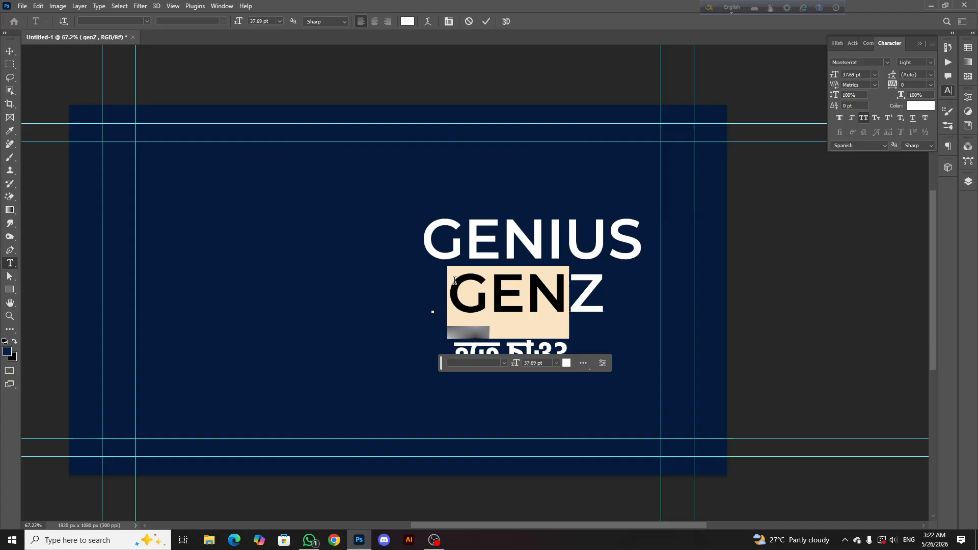
left_click(861, 120)
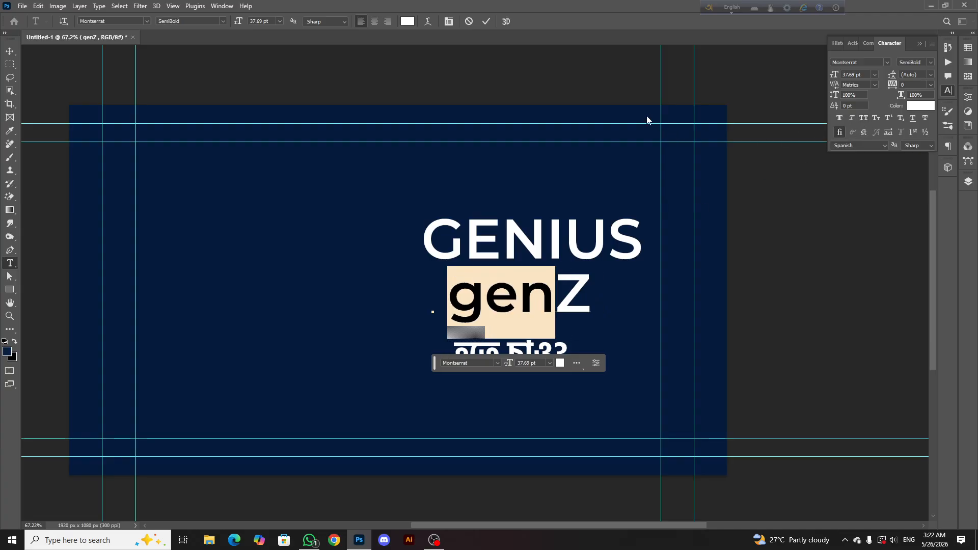
left_click(487, 21)
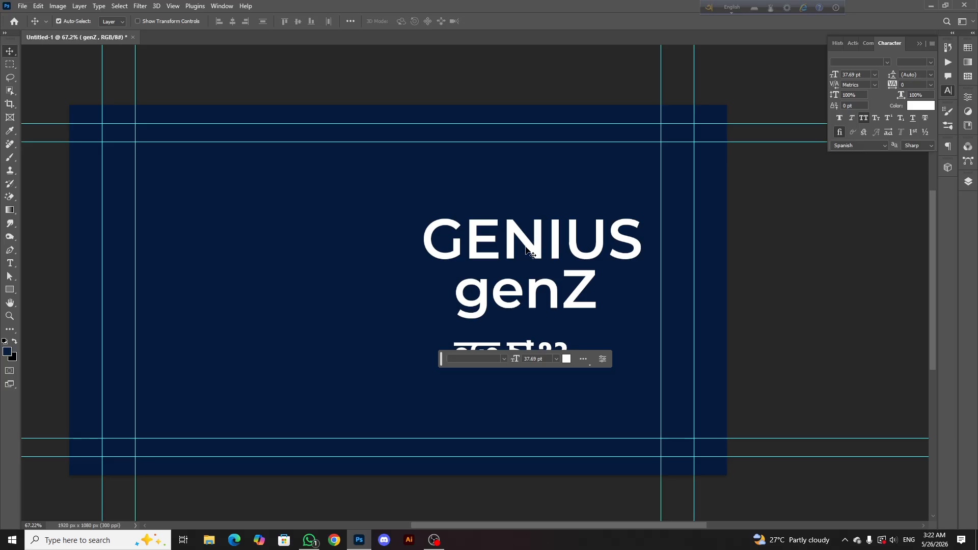
scroll(527, 251, "down", 4)
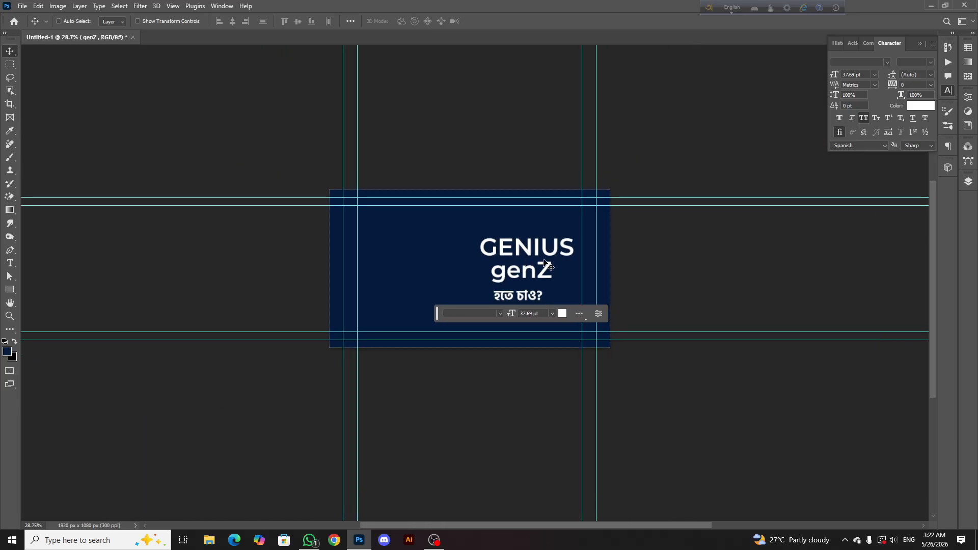
key("ctrl+z")
Move the "হতে চাও?" line up directly beneath GENZ, show the layer list and select the navy fill layer
scroll(527, 269, "up", 3)
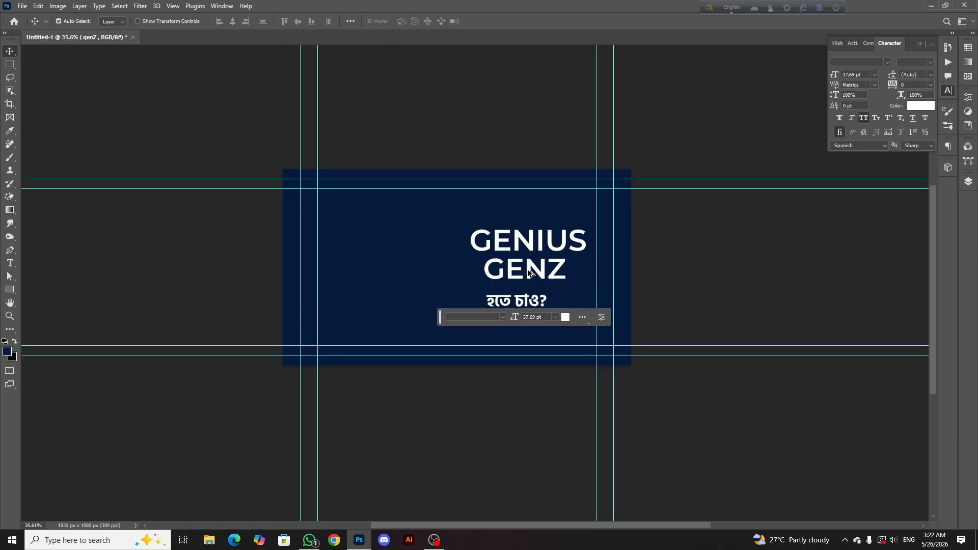
left_click(540, 296)
left_click(968, 181)
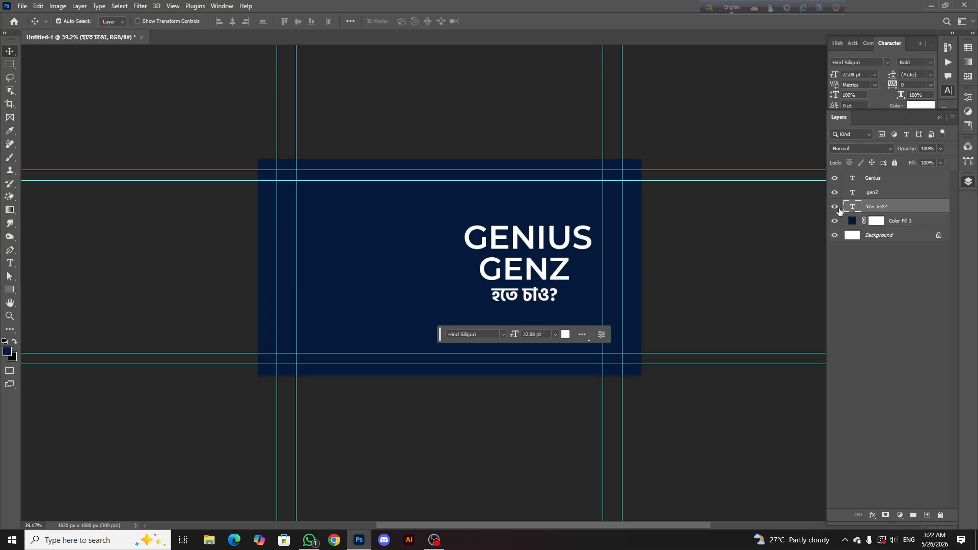
scroll(512, 234, "down", 4)
scroll(491, 235, "up", 5)
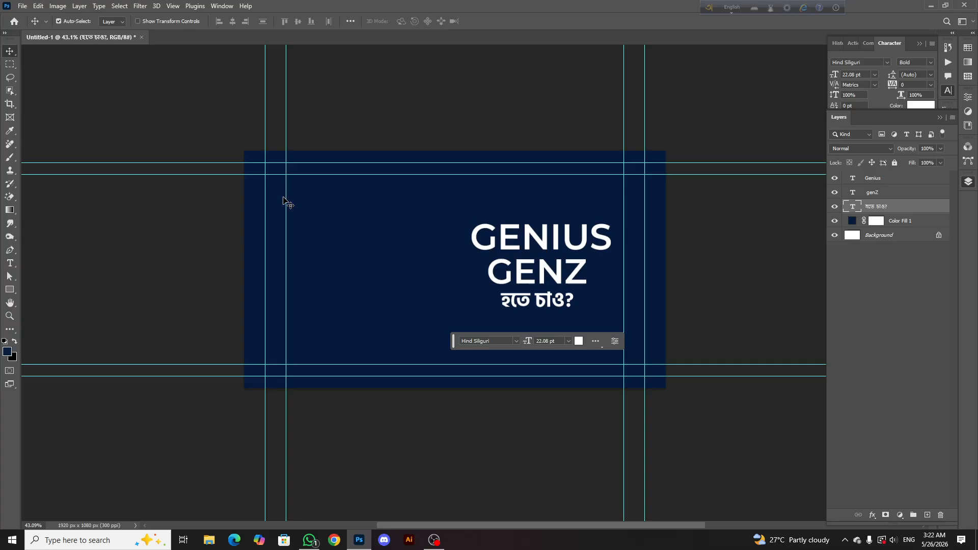
scroll(367, 234, "down", 1)
left_click(391, 266)
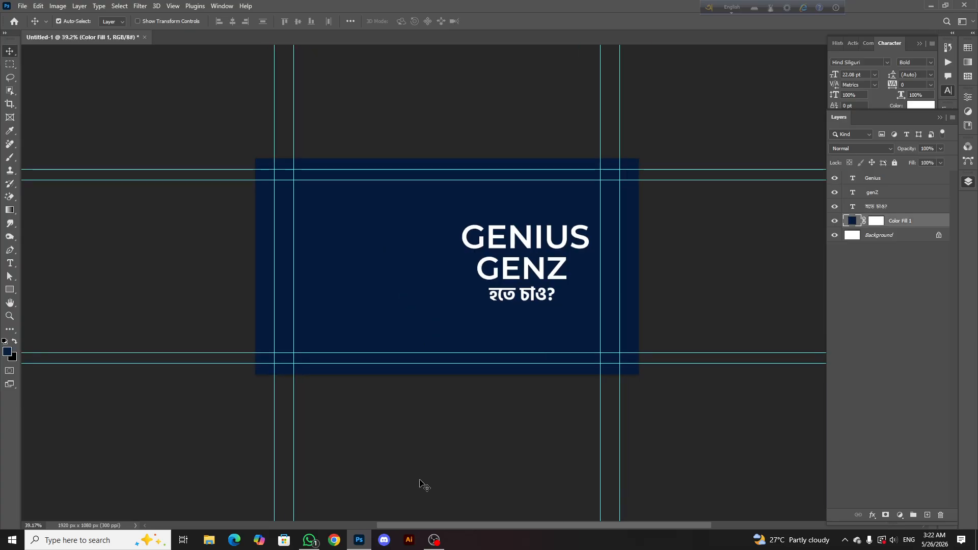
Switch to Chrome and open Pinterest to look for a background image
left_click(334, 541)
left_click(358, 207)
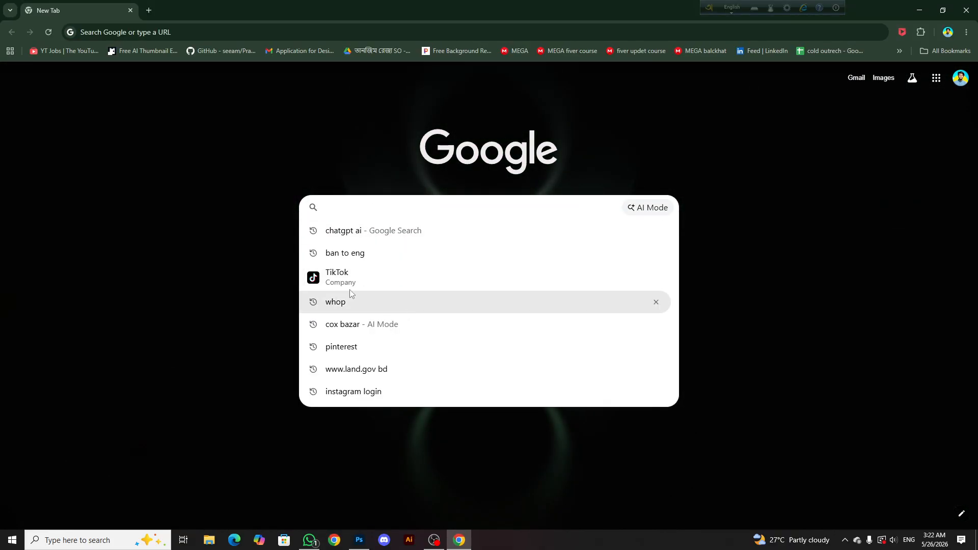
left_click(353, 347)
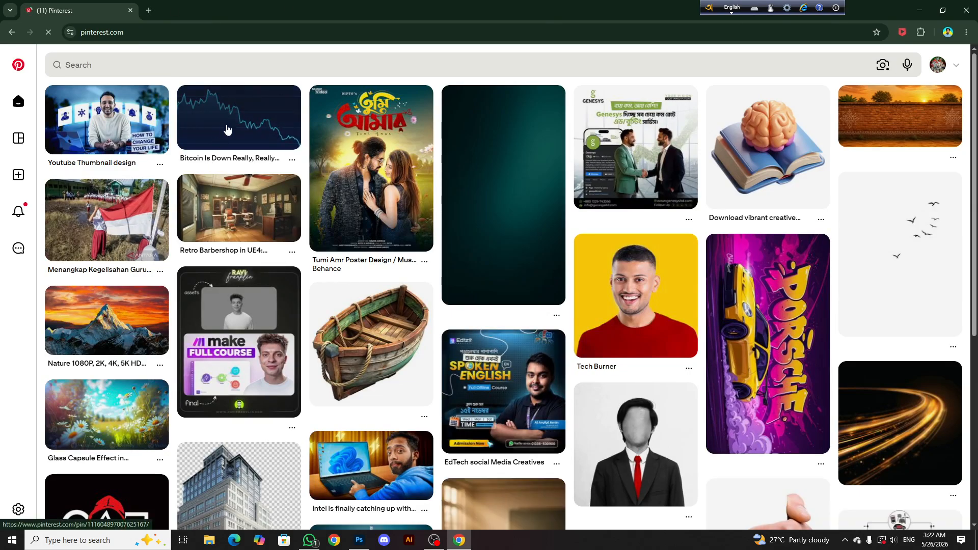
Browse from the retro barbershop pin through related desk scenes and open the "Dark detective office with desk" pin
left_click(228, 214)
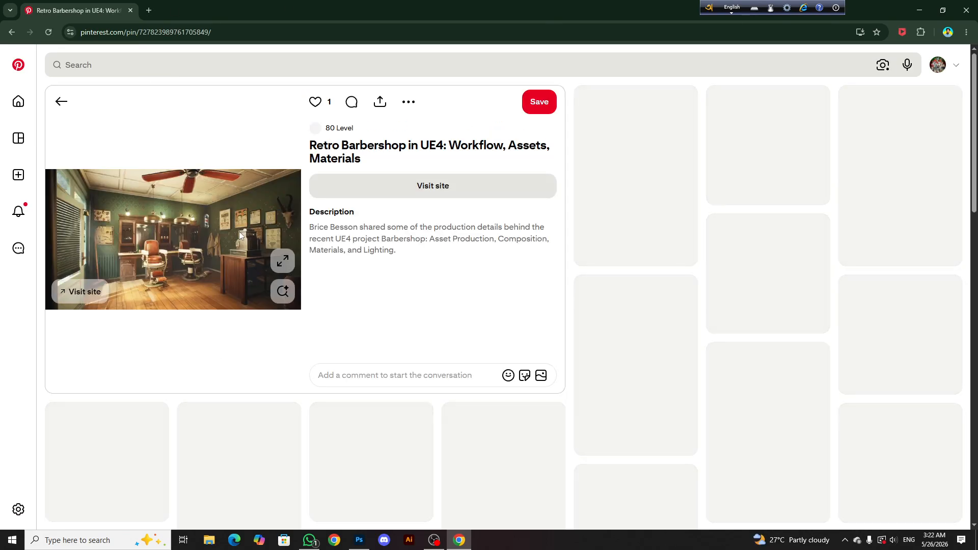
scroll(173, 357, "down", 3)
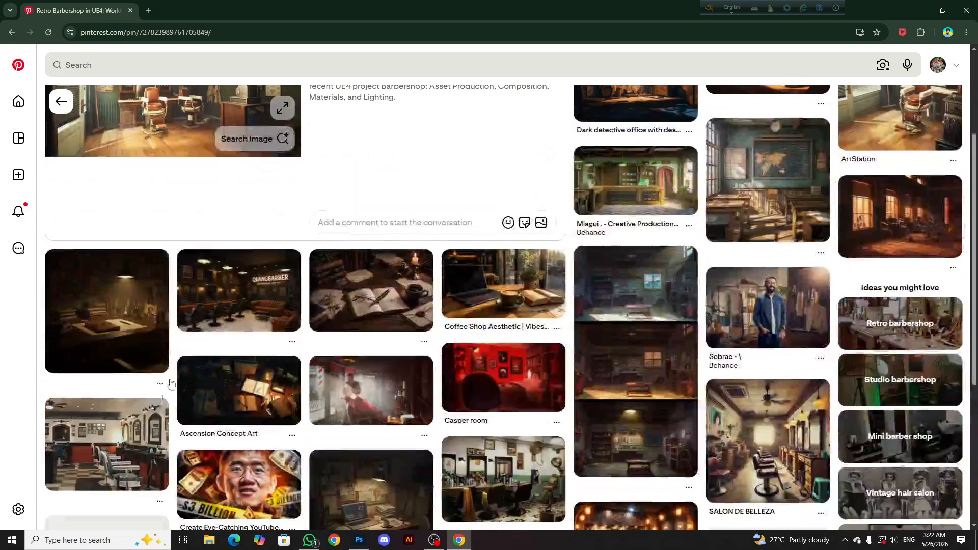
left_click(153, 356)
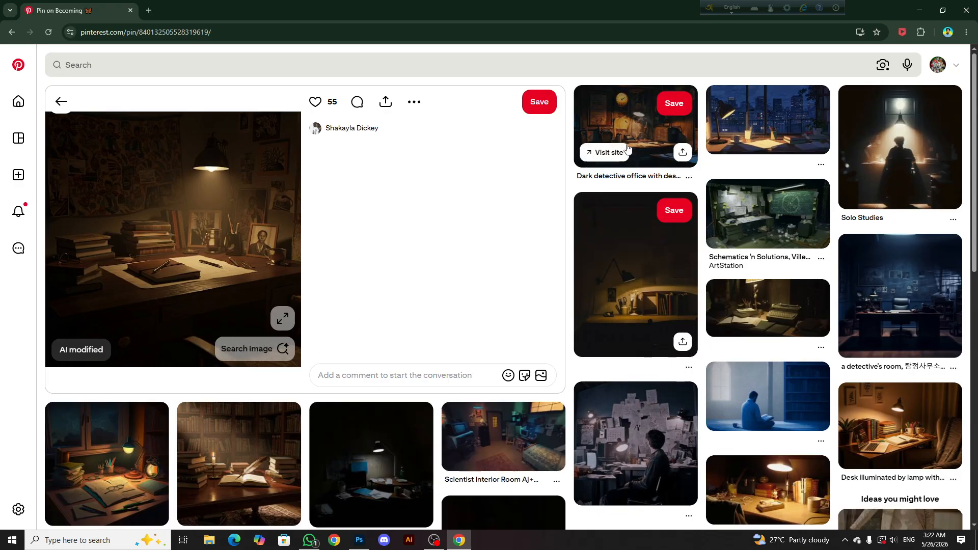
scroll(211, 305, "down", 7)
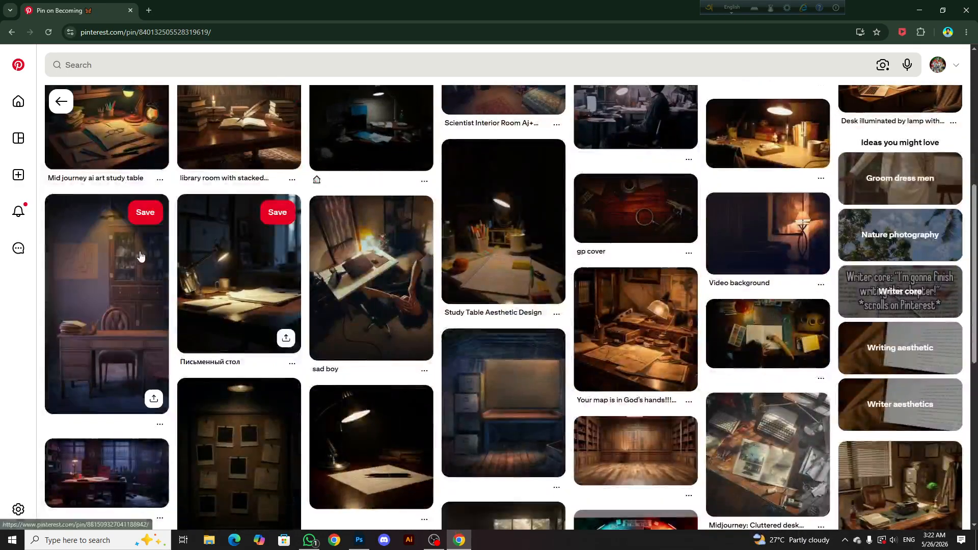
scroll(509, 306, "up", 7)
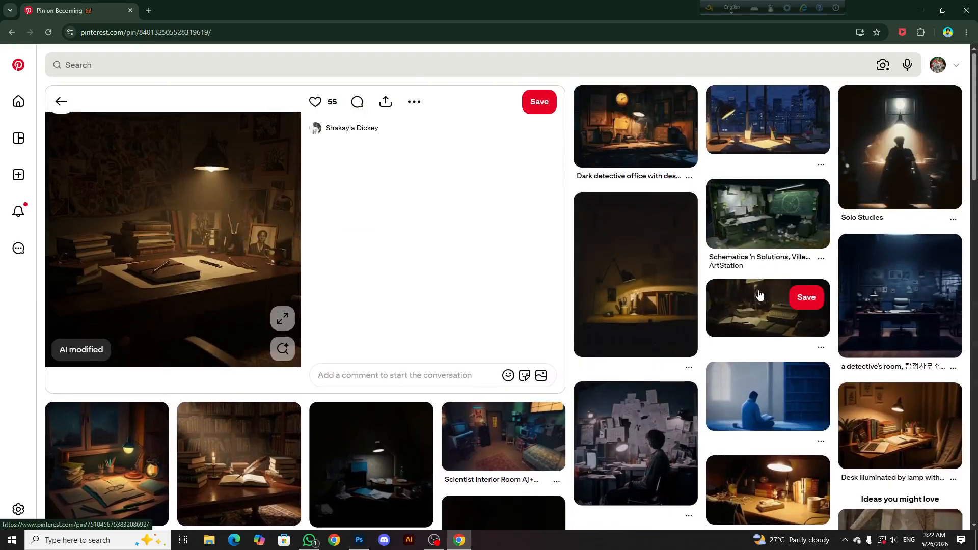
left_click(643, 135)
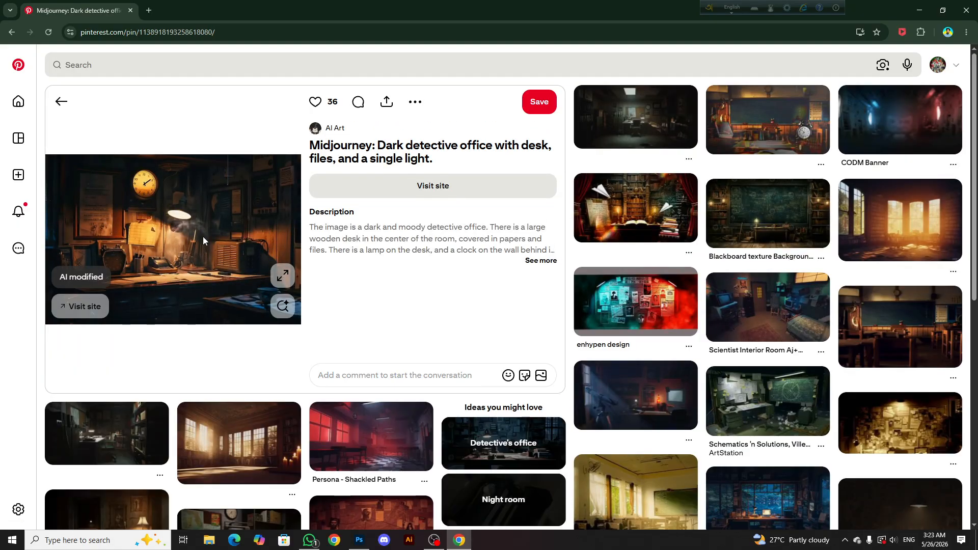
Copy the detective office image and paste it into the Photoshop thumbnail between the navy fill and the text layers
right_click(203, 236)
left_click(229, 278)
left_click(357, 538)
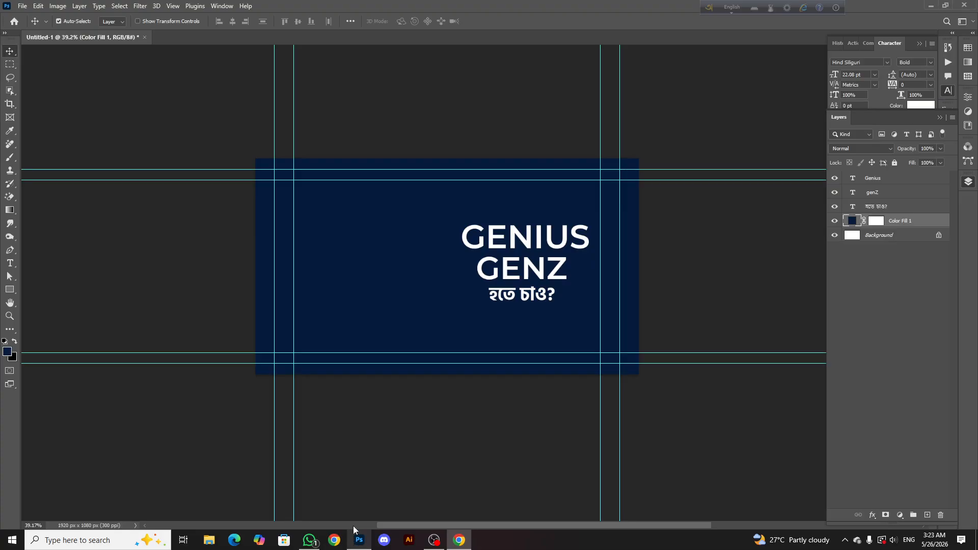
scroll(453, 291, "down", 2)
key("ctrl+v")
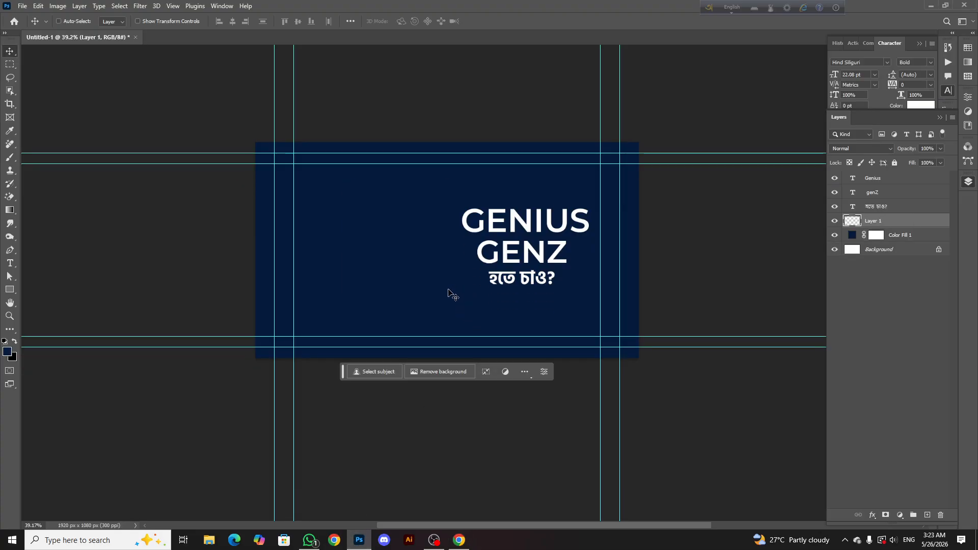
Scale the pasted office image proportionally to 189.64% and position it to fill the canvas behind the text
key("ctrl+t")
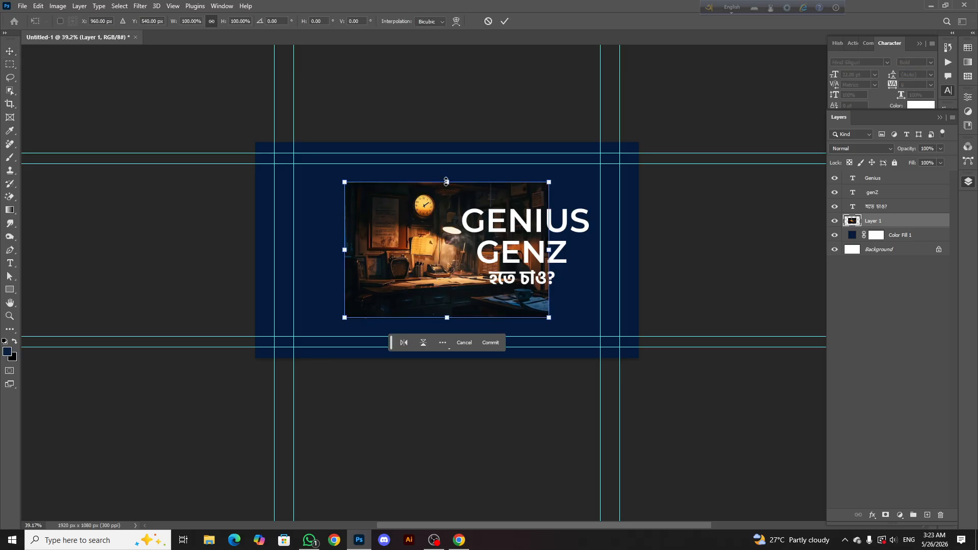
left_click_drag(446, 182, 447, 122)
left_click_drag(441, 310, 459, 386)
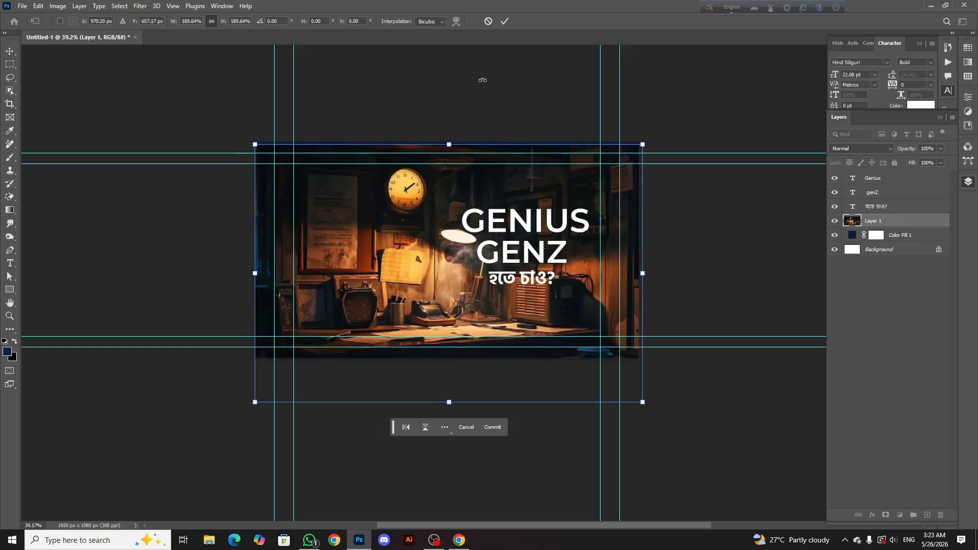
left_click(505, 20)
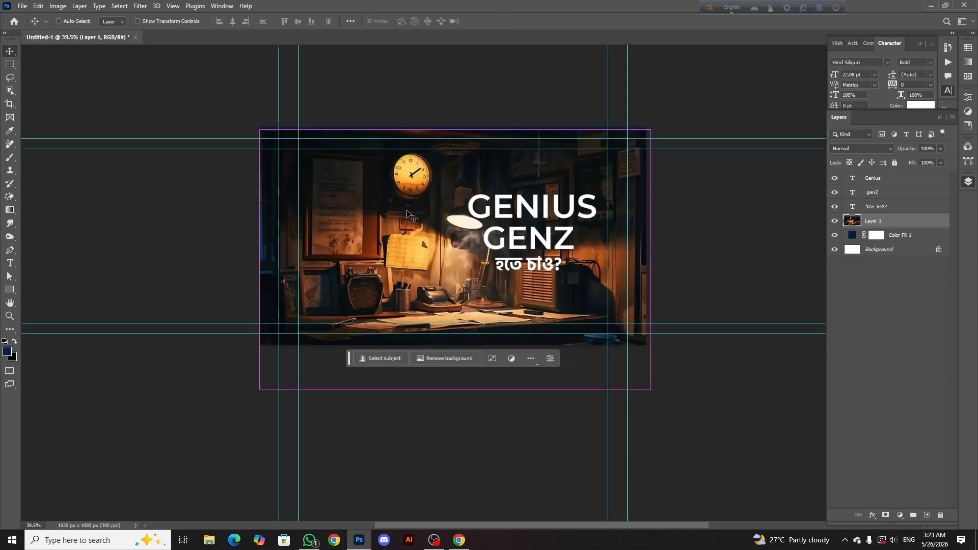
Nudge the office image up to cover the navy gap along the canvas's upper edge
key("ctrl+t")
left_click(505, 21)
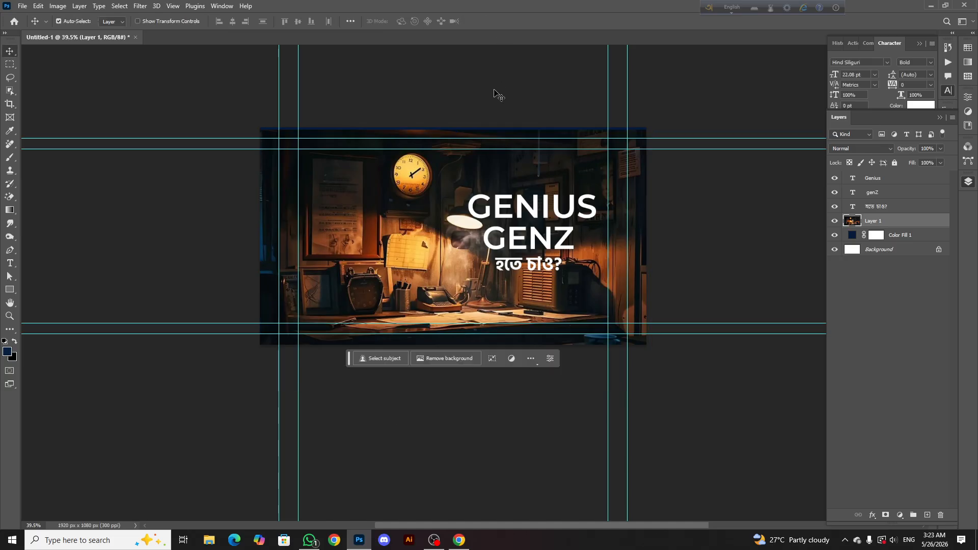
key("Up")
key("Up")
key("Up")
key("Up")
key("Up")
key("Up")
key("Up")
key("Up")
key("Up")
key("Up")
key("Up")
key("Up")
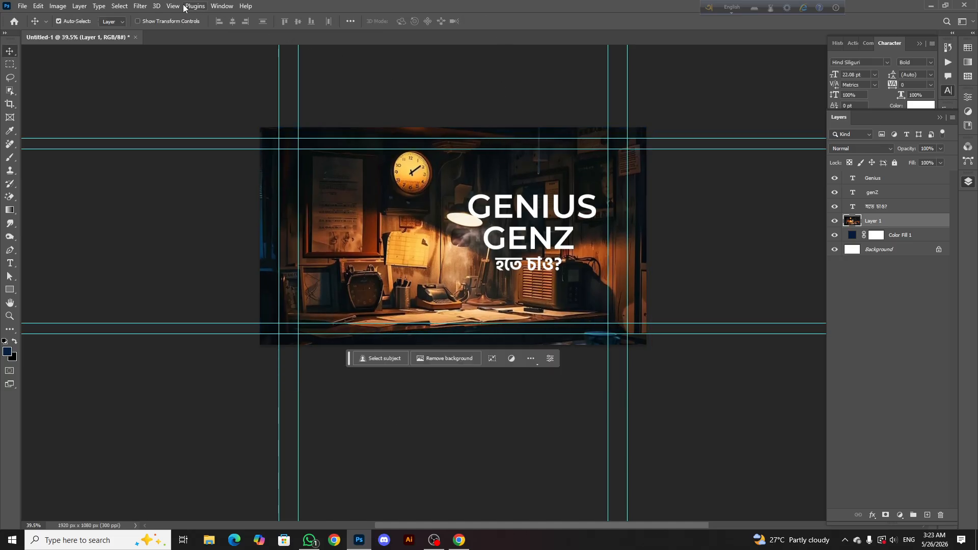
Remove the guides from view and shift the office image slightly to the right
left_click(179, 6)
left_click(185, 209)
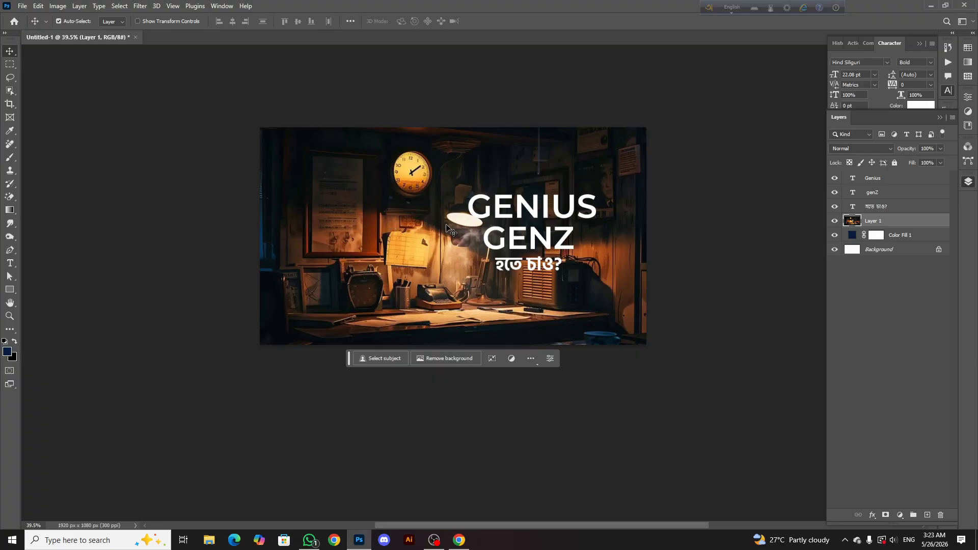
left_click_drag(432, 278, 437, 278)
Add a dark red Solid Color fill layer directly above the office image
left_click(903, 515)
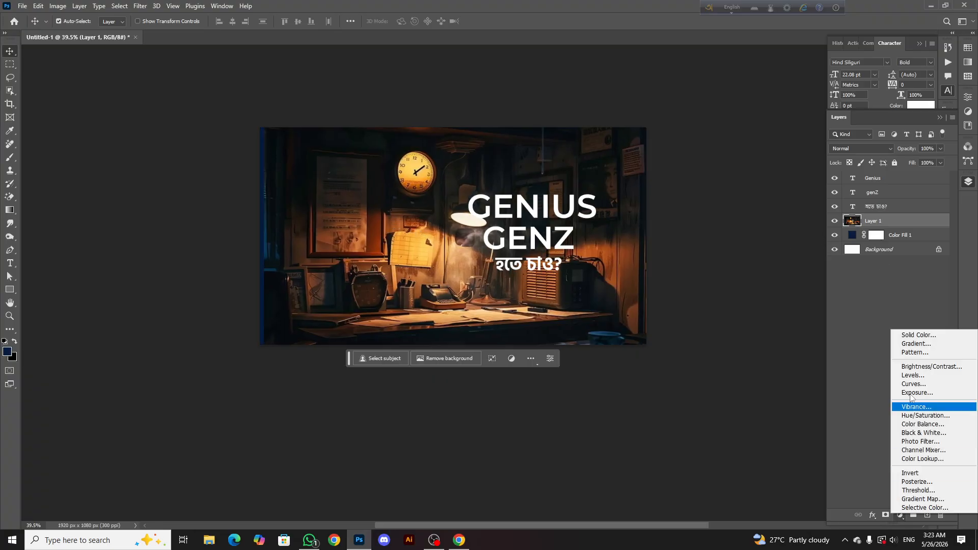
left_click(912, 332)
mouse_move(517, 380)
left_mouse_down()
mouse_move(519, 408)
mouse_move(570, 463)
left_mouse_up()
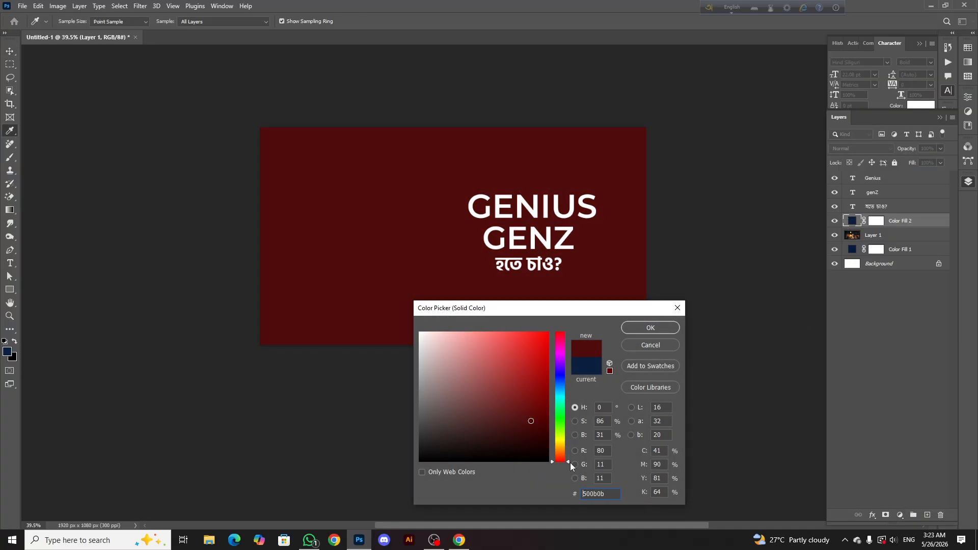
left_click_drag(544, 395, 532, 405)
left_click(645, 330)
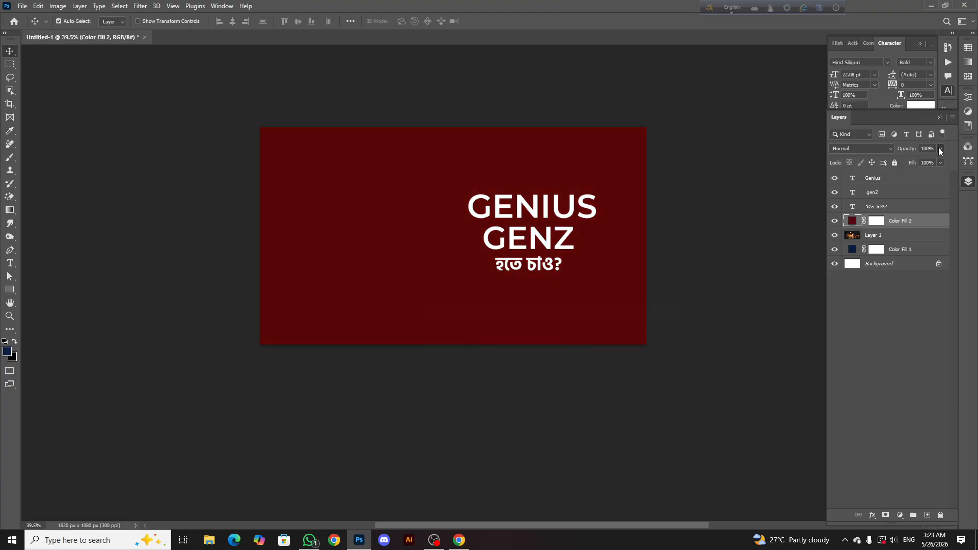
Reduce the dark red fill layer's opacity to 21% to tint the office image
left_click_drag(892, 163, 904, 158)
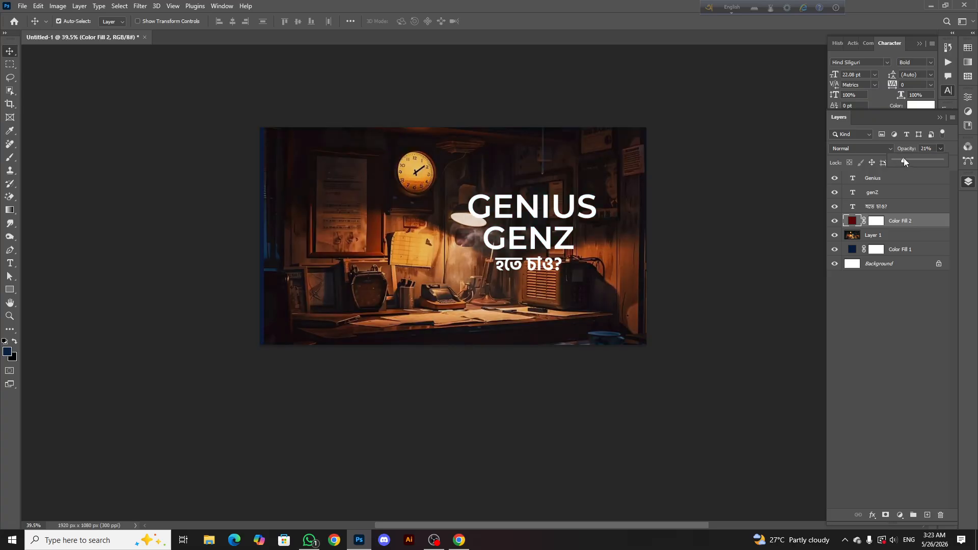
left_click_drag(533, 291, 542, 291)
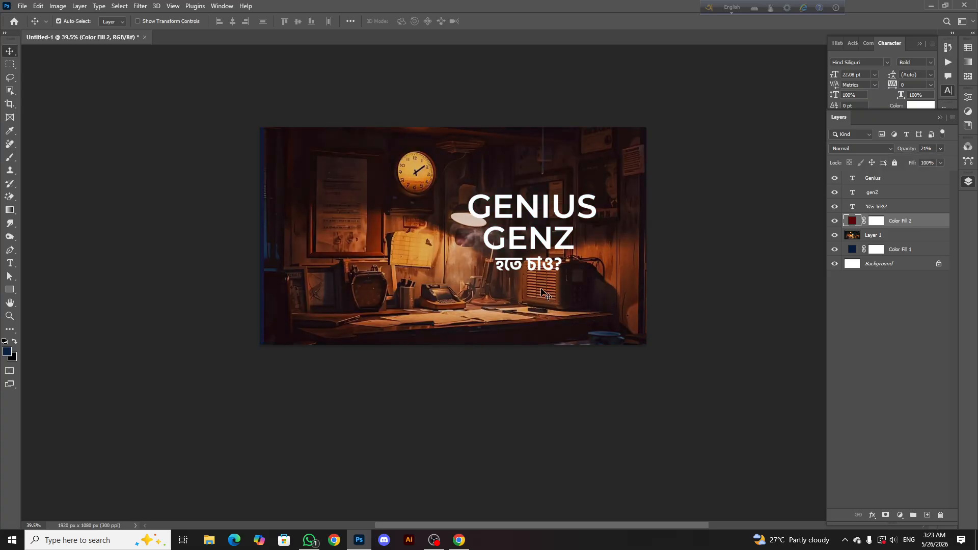
key("super+x")
key("Escape")
Toggle the red fill layer off and on to compare the background with and without the tint
left_click(834, 221)
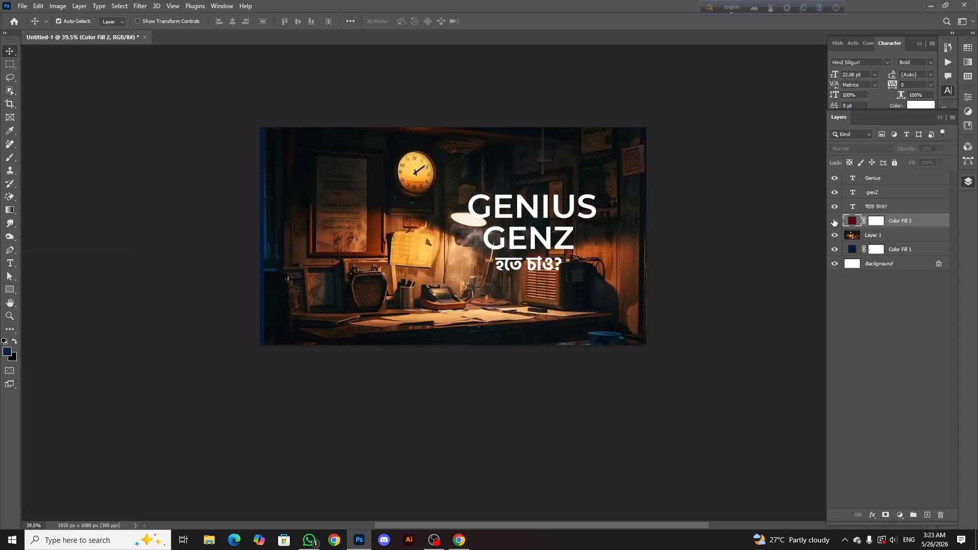
left_click(834, 221)
left_click(834, 221)
left_click(834, 221)
Enlarge the office image layer slightly so that it covers both side edges of the canvas
left_click(880, 236)
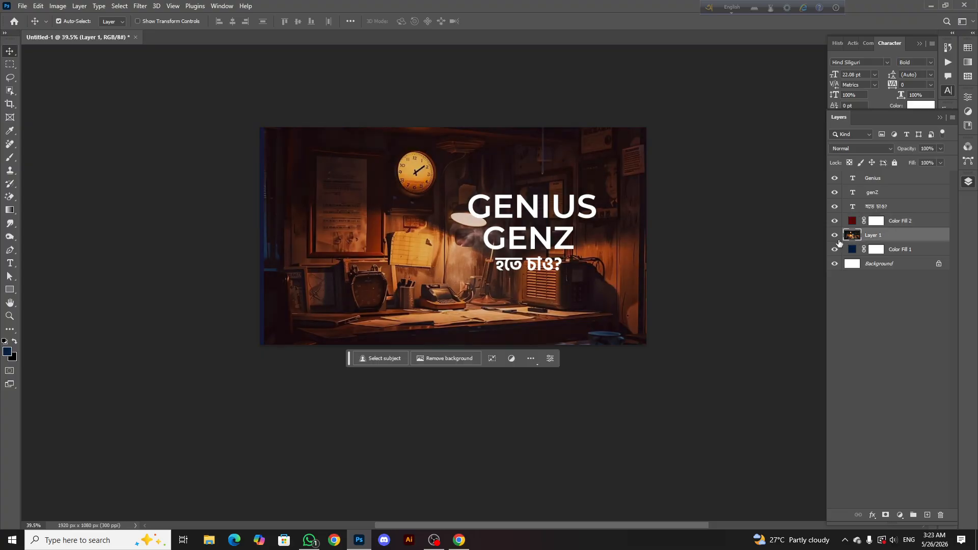
key("ctrl+t")
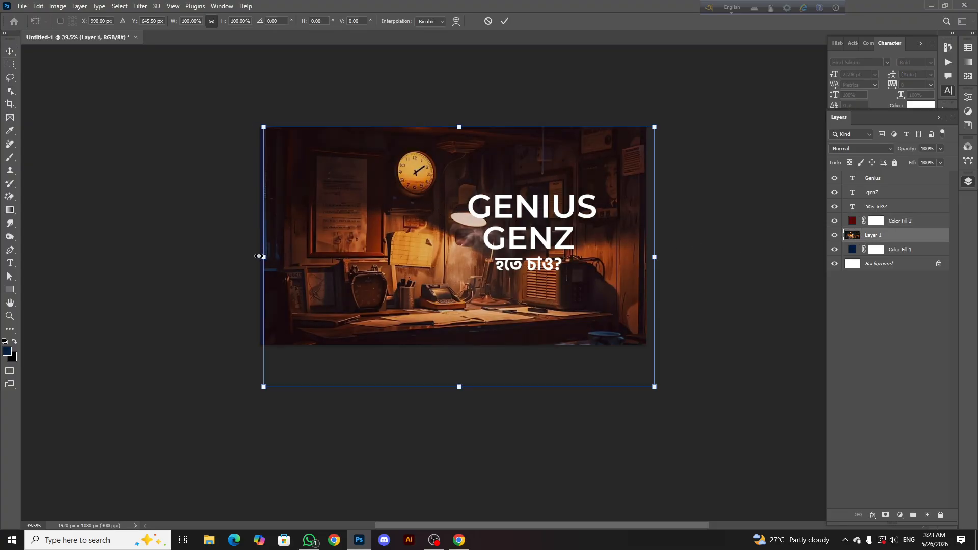
left_click_drag(262, 257, 254, 254)
left_click_drag(660, 259, 668, 258)
left_click(507, 22)
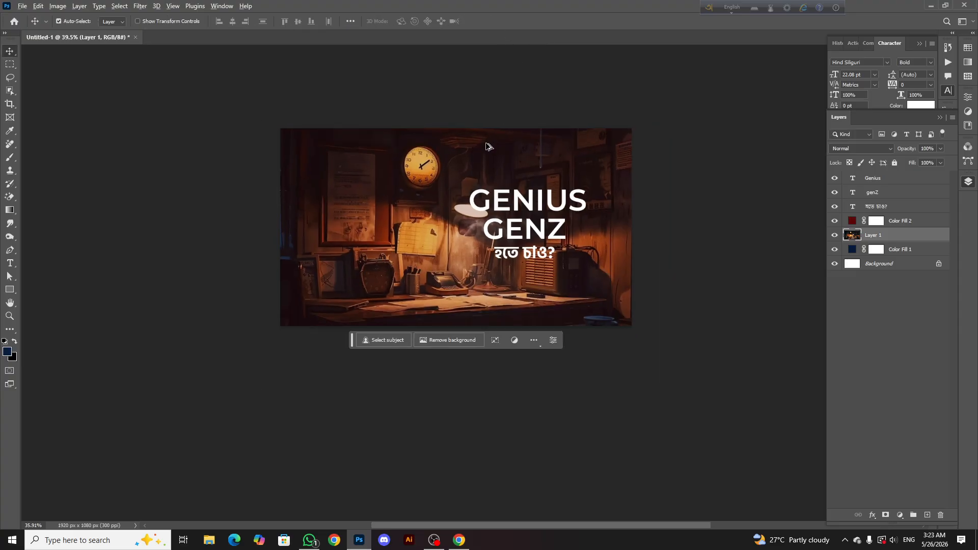
scroll(484, 153, "up", 1)
scroll(479, 218, "down", 3)
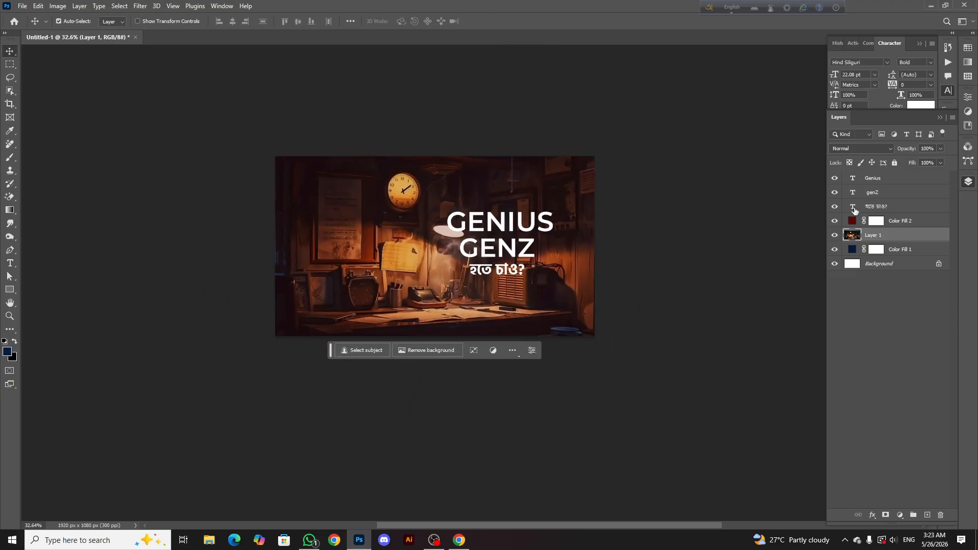
scroll(423, 192, "up", 3)
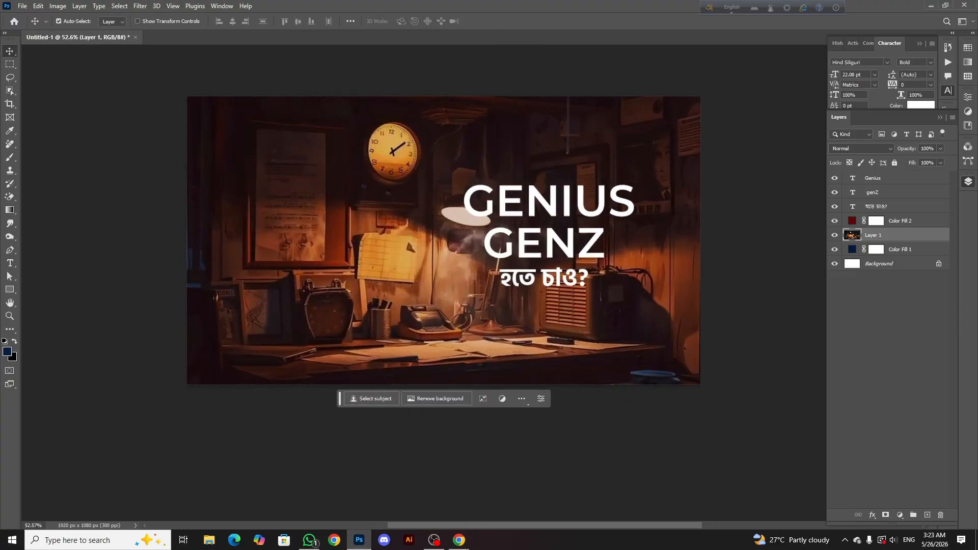
Switch to the Pinterest page in Chrome and look through the related pins for an alternative background image
left_click(459, 539)
scroll(199, 341, "down", 3)
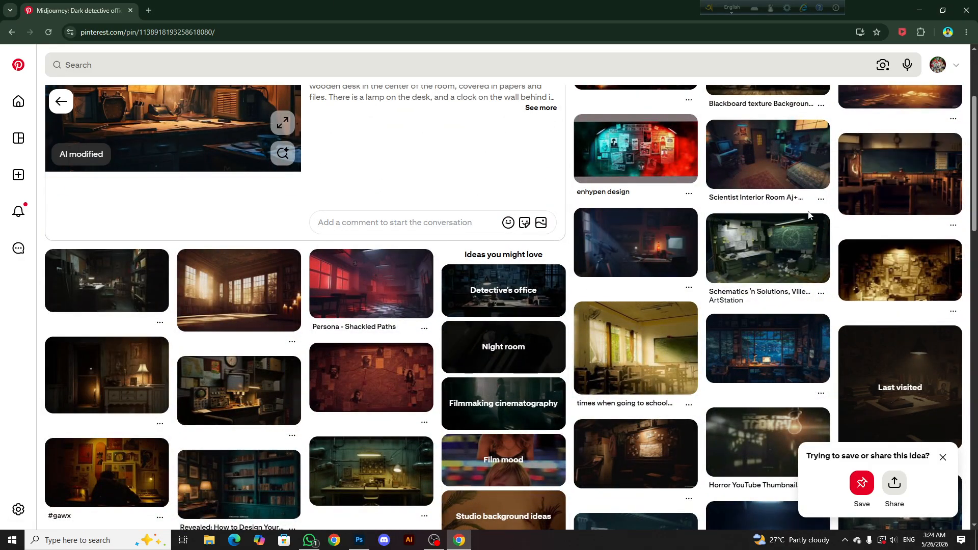
scroll(357, 286, "down", 2)
scroll(122, 304, "down", 3)
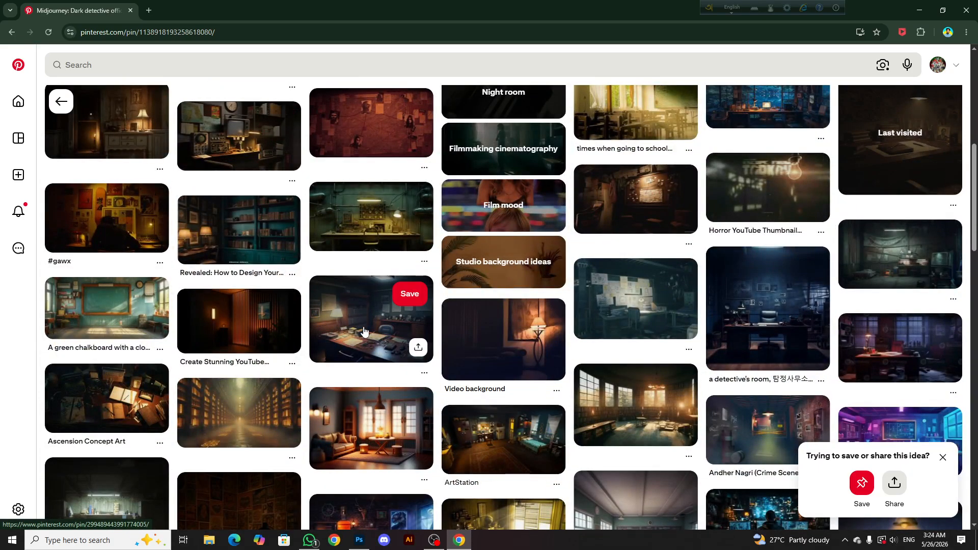
scroll(277, 288, "down", 3)
scroll(275, 326, "down", 4)
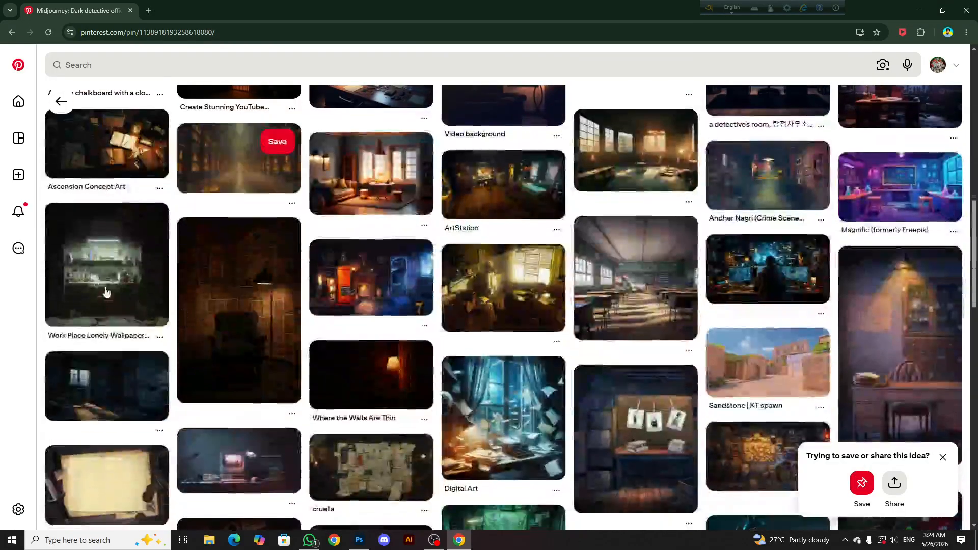
scroll(183, 320, "down", 3)
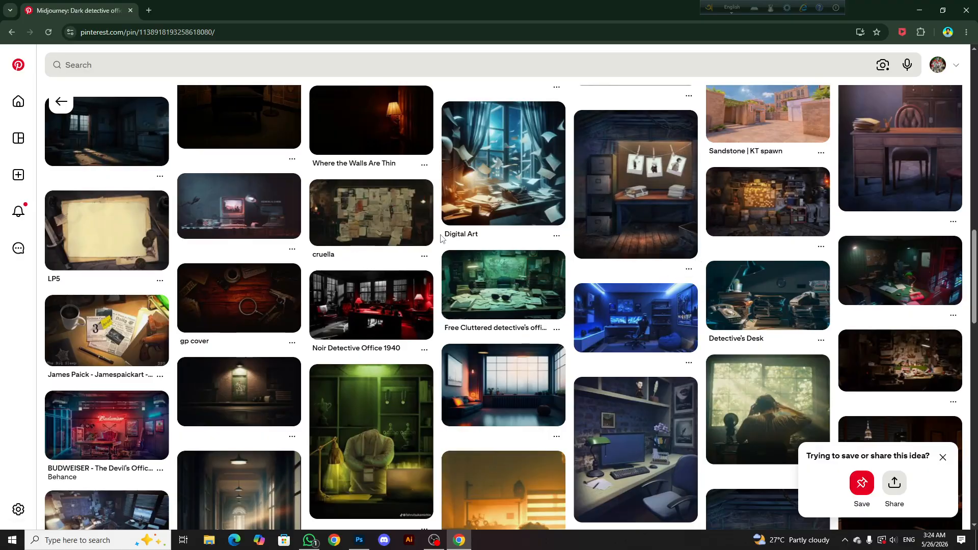
scroll(457, 299, "up", 2)
Switch back to Photoshop and try the dark blue 002283 as the colour of the fill layer tinting the office image
left_click(359, 540)
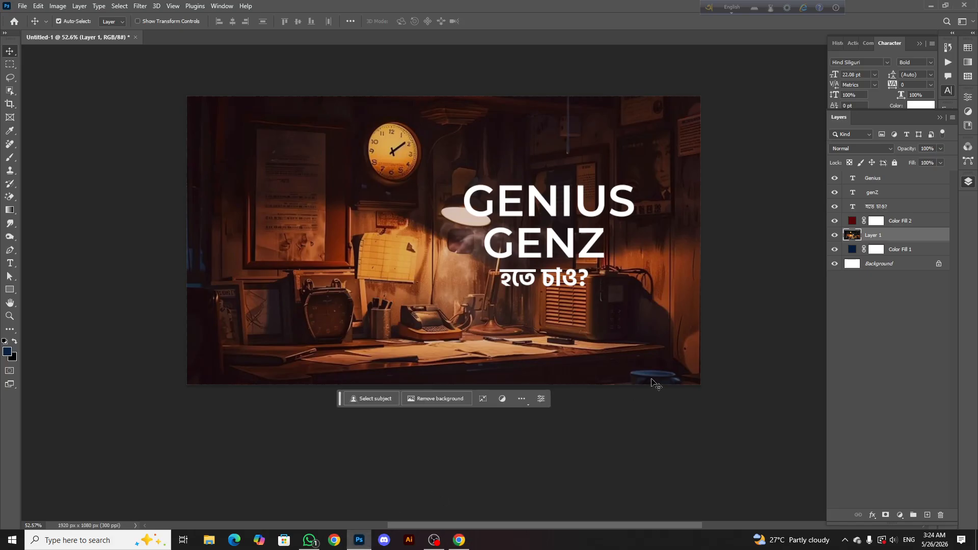
double_click(851, 224)
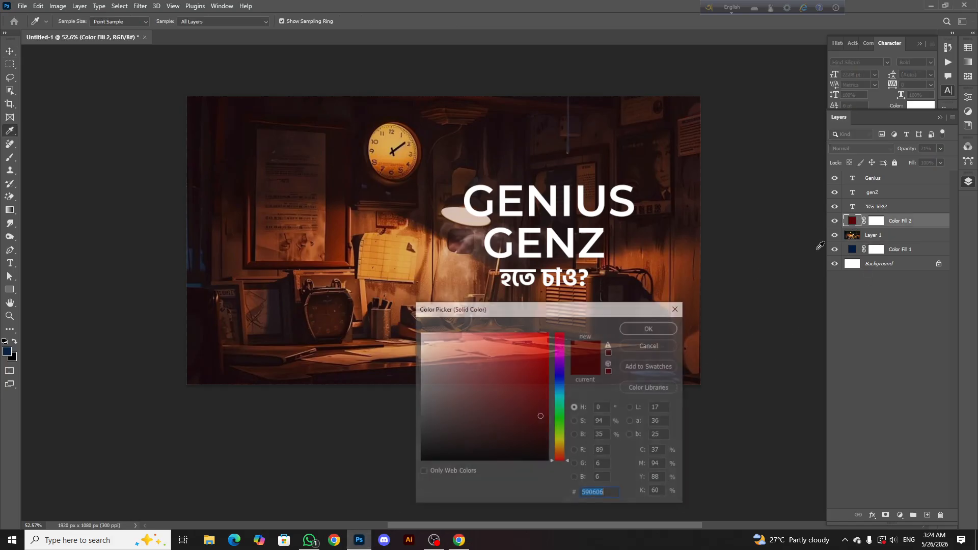
left_click(561, 381)
left_click(550, 350)
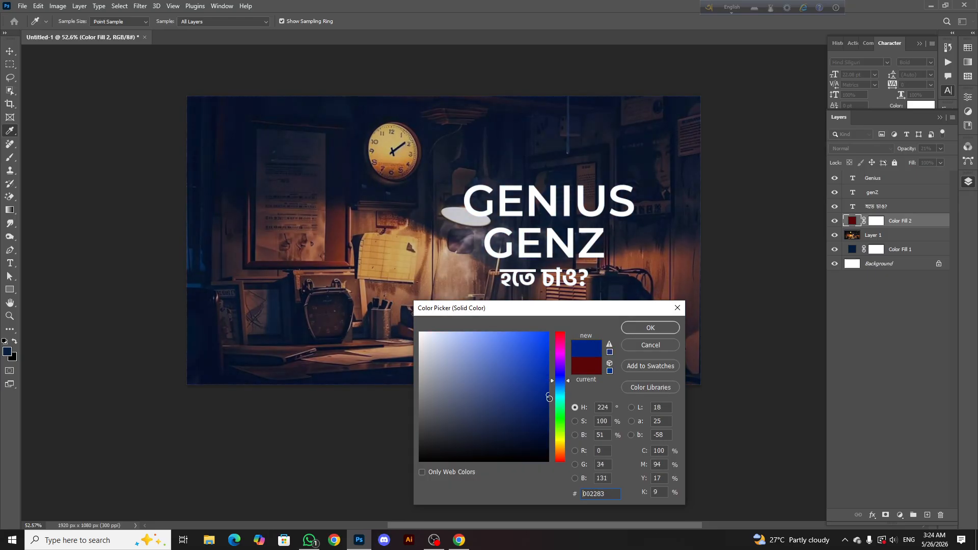
left_click(651, 345)
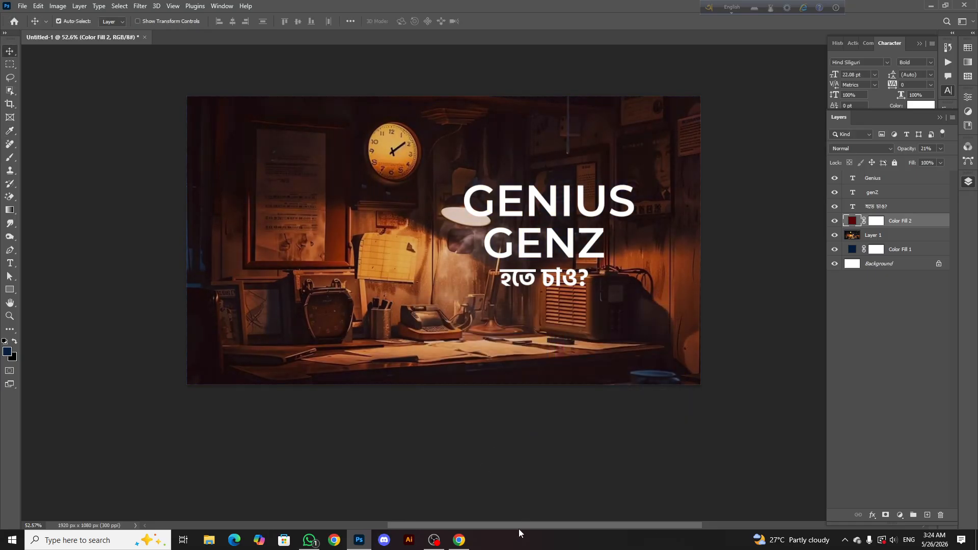
Return to Pinterest in Chrome and browse through related dark room pins to open the "Cozy Dual Zone Hobby Room" pin
left_click(460, 541)
scroll(224, 359, "down", 3)
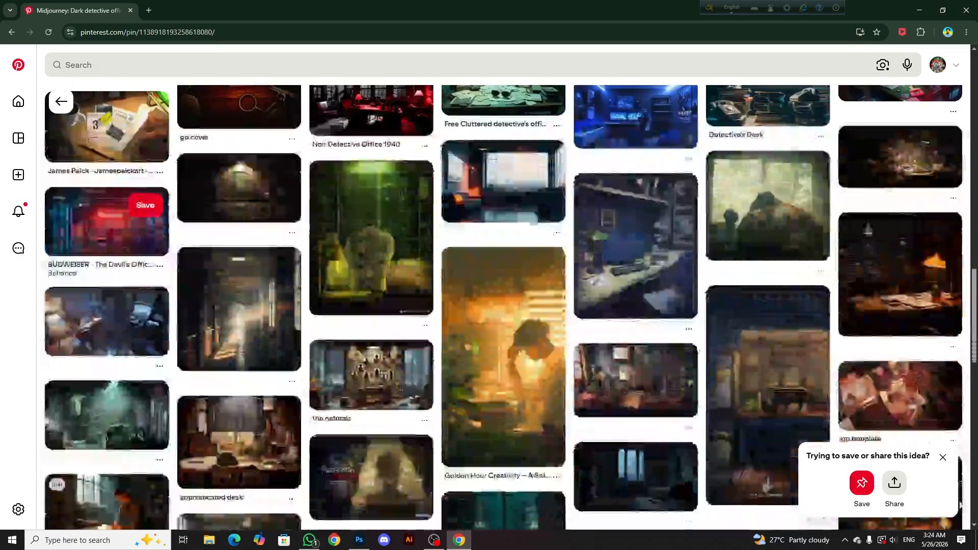
scroll(137, 376, "up", 15)
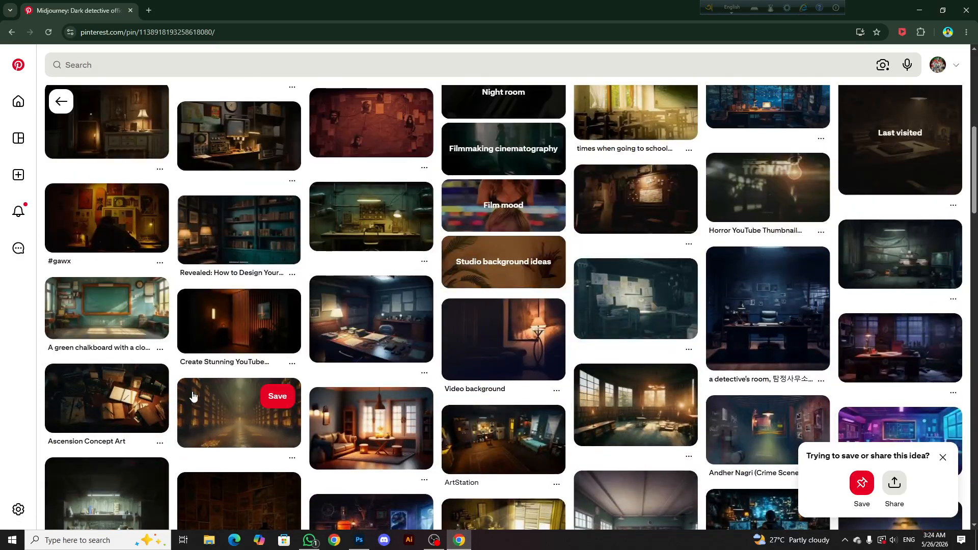
scroll(164, 358, "up", 3)
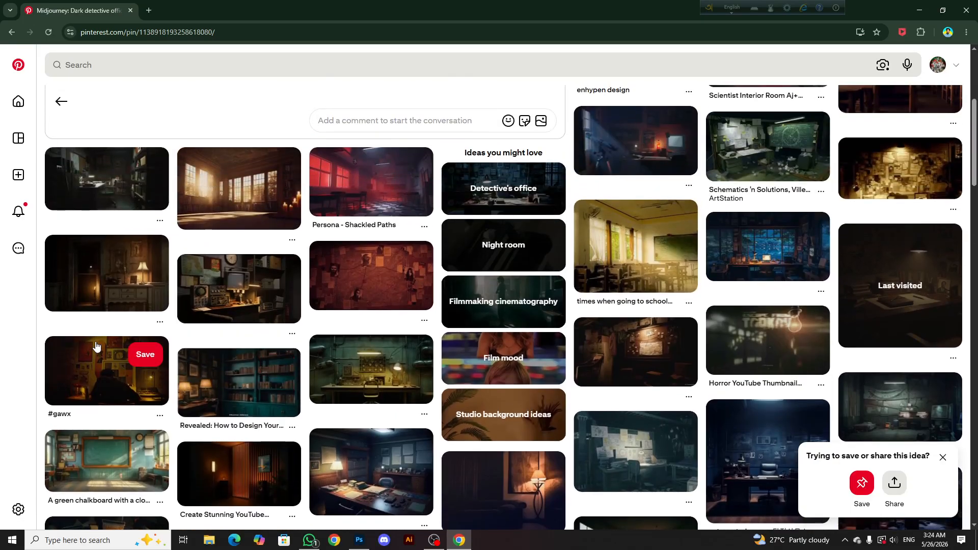
left_click(108, 285)
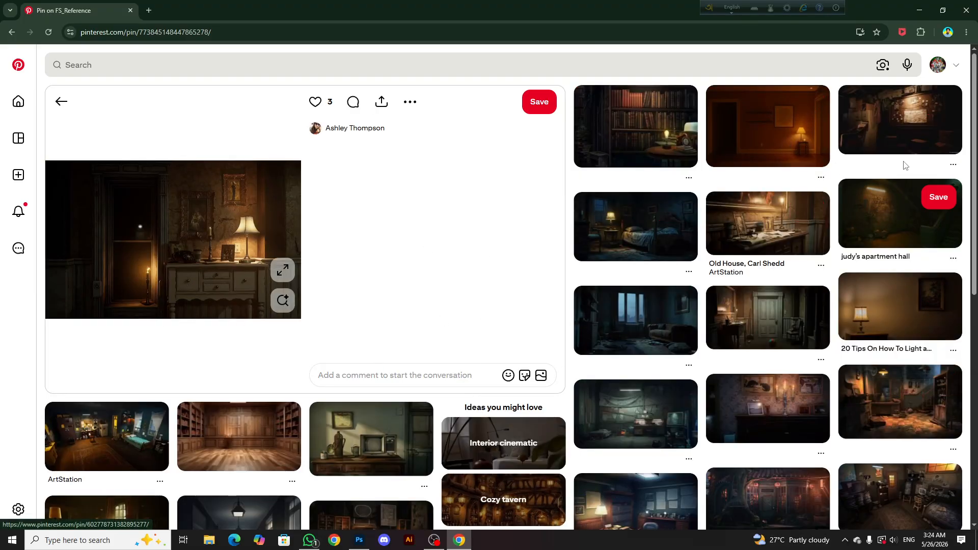
left_click(882, 125)
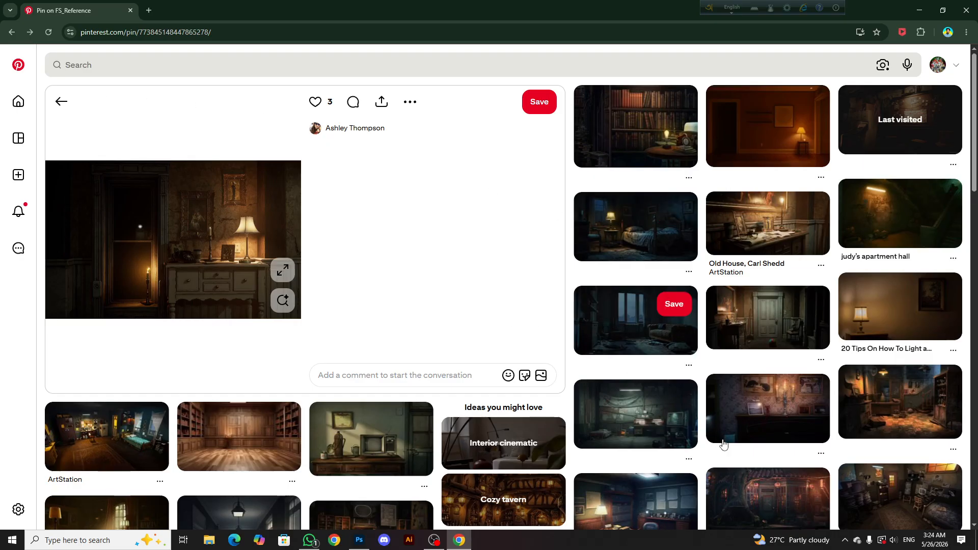
left_click(620, 124)
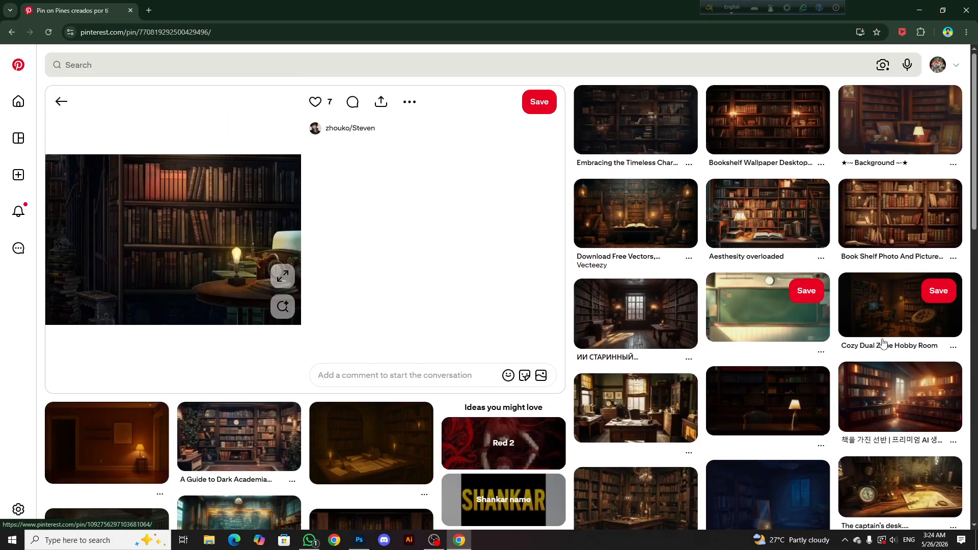
left_click(887, 308)
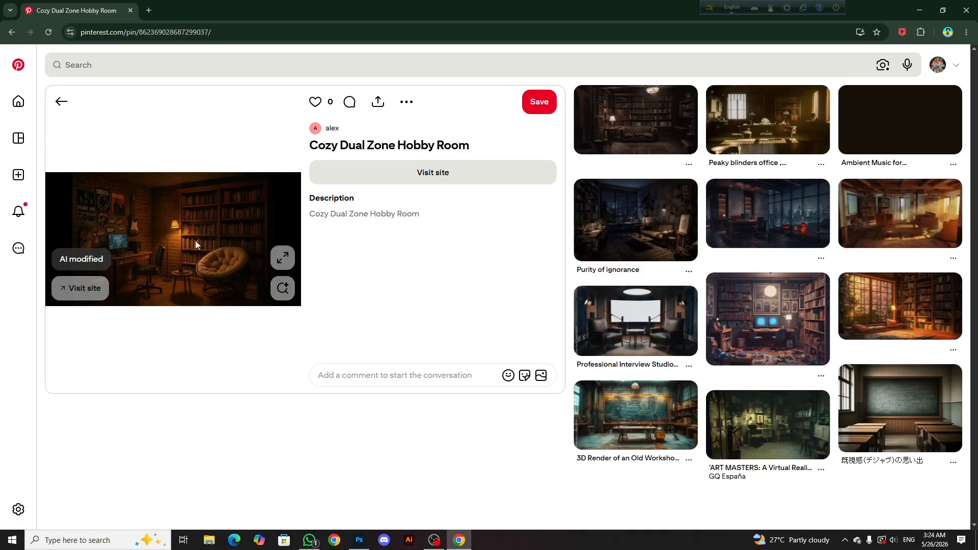
Check the pin's related ideas and copy the Cozy Dual Zone Hobby Room image to the clipboard
right_click(201, 229)
left_click(203, 151)
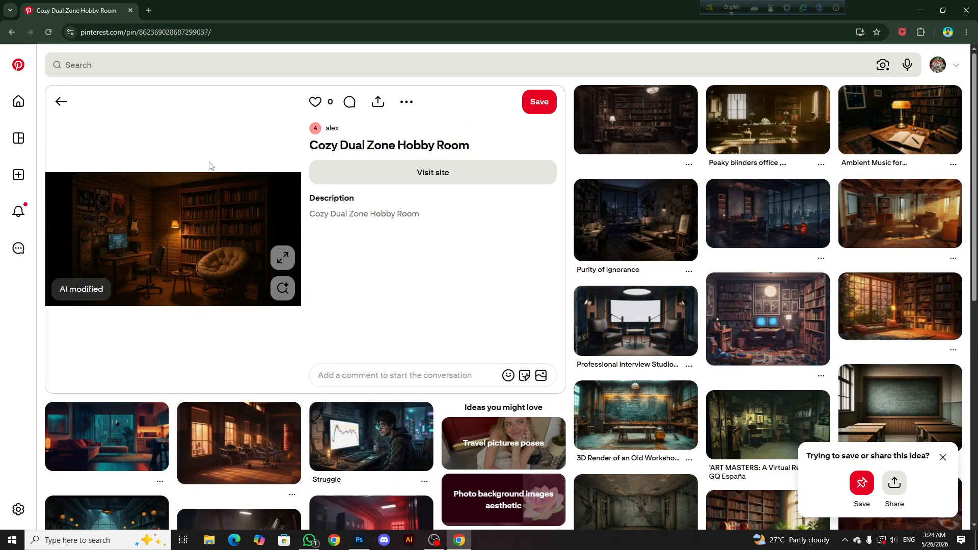
scroll(568, 214, "down", 3)
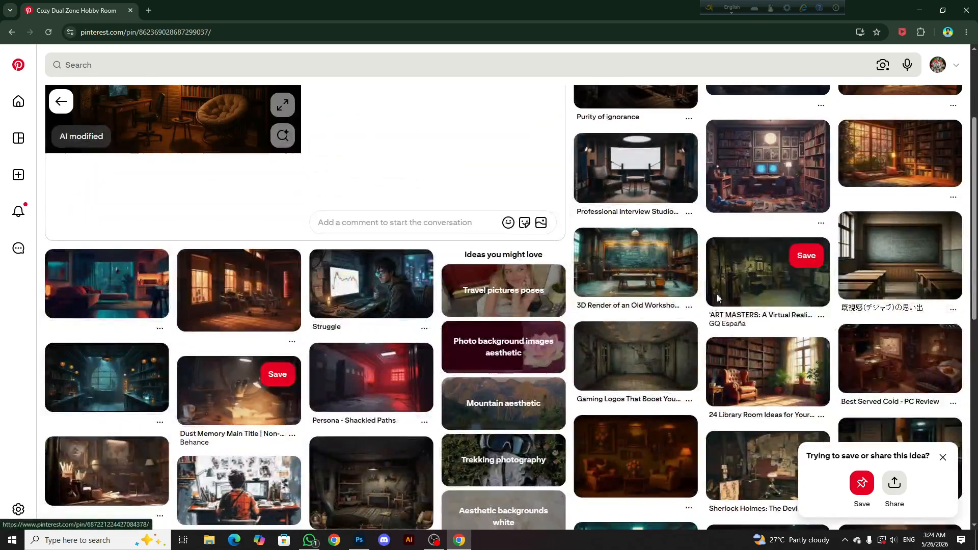
scroll(317, 270, "down", 3)
scroll(190, 204, "up", 4)
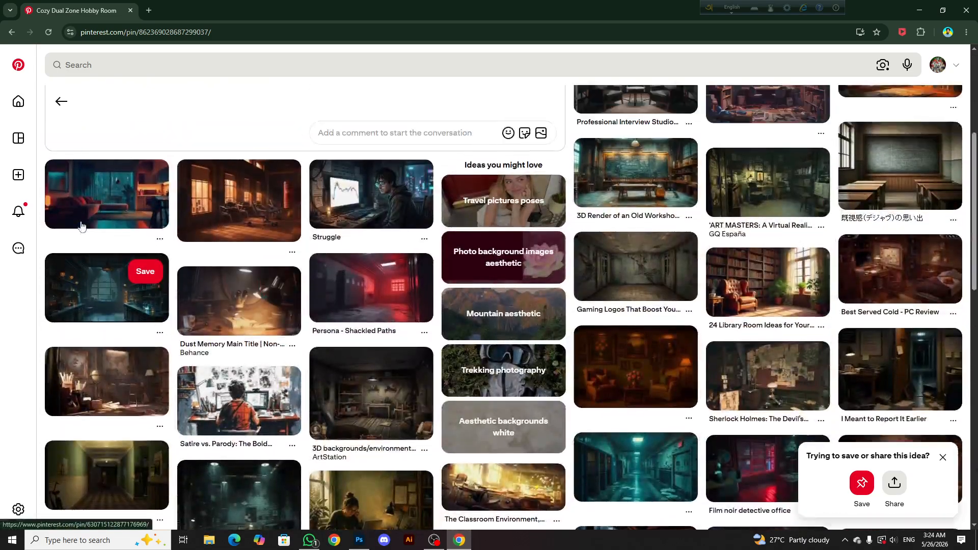
scroll(190, 205, "up", 2)
right_click(183, 192)
left_click(219, 224)
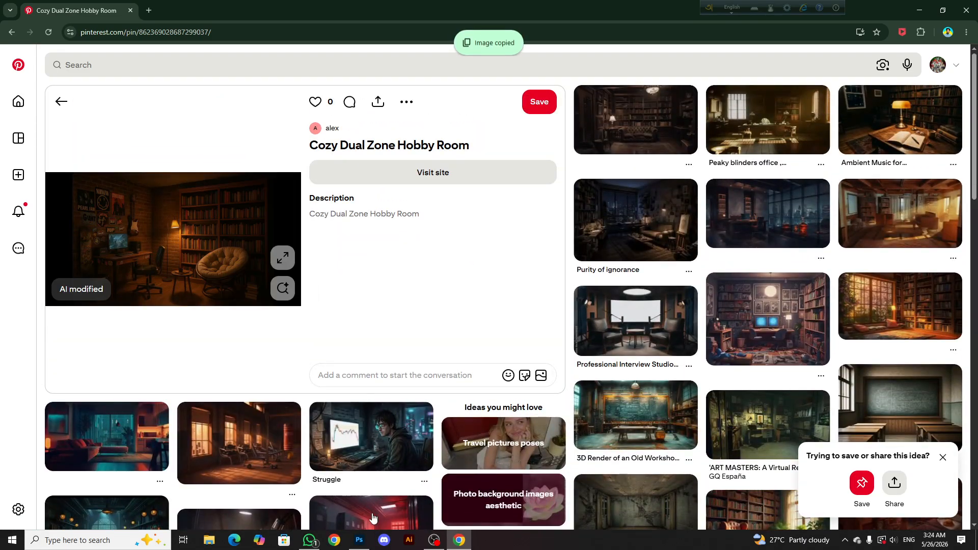
Switch to Photoshop, hide the office image layer, and paste the copied hobby room image directly above it
left_click(359, 539)
scroll(450, 253, "up", 1)
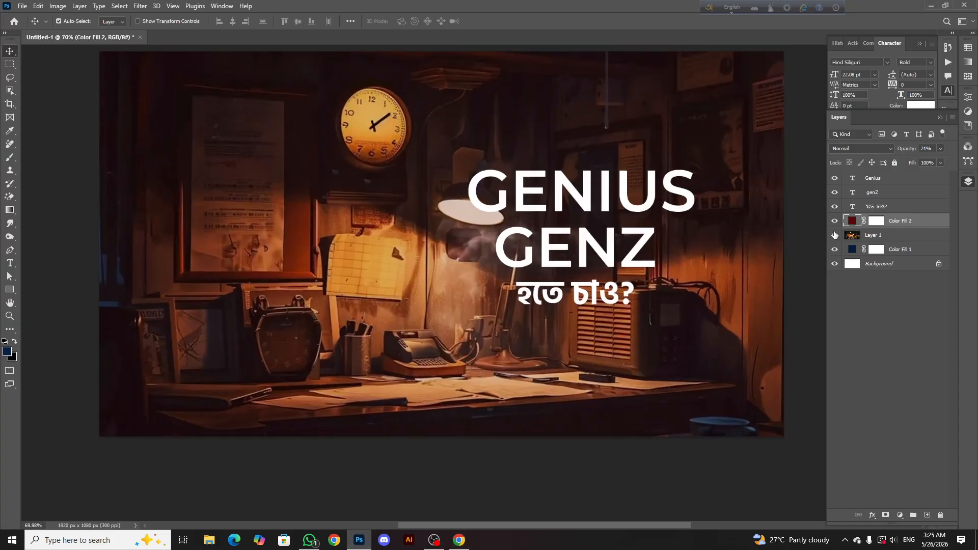
left_click(834, 234)
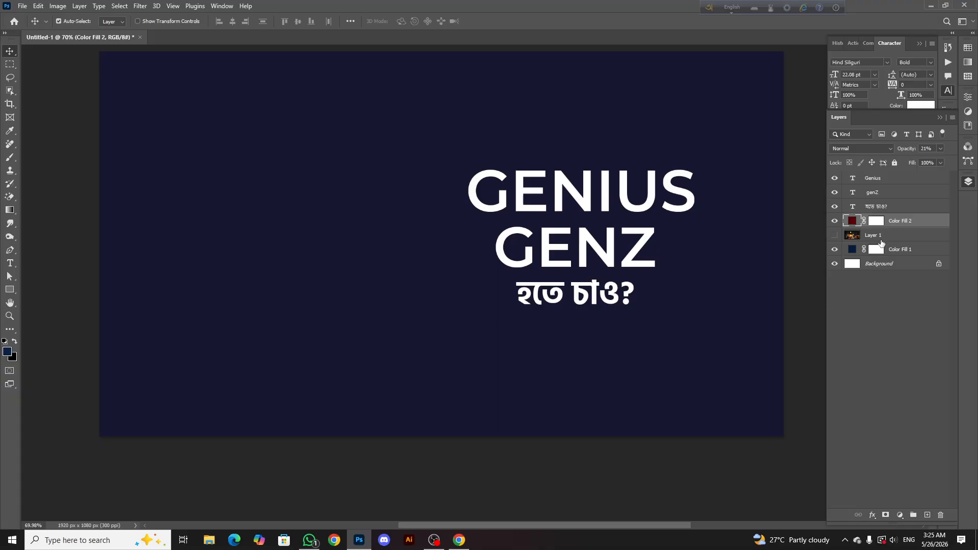
left_click(875, 234)
key("ctrl+v")
scroll(473, 244, "down", 1)
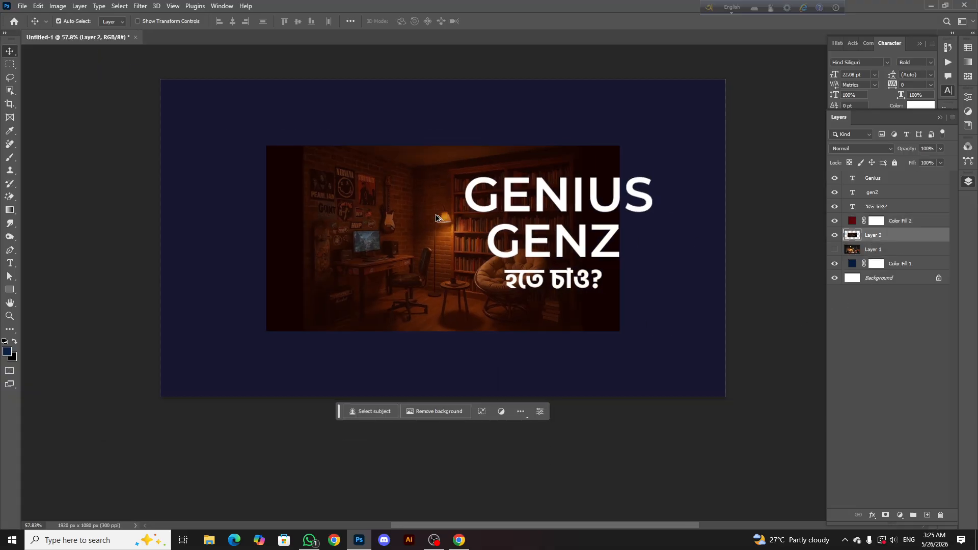
Scale the pasted hobby room image proportionally to about 220% so that it fills the whole canvas
key("ctrl+t")
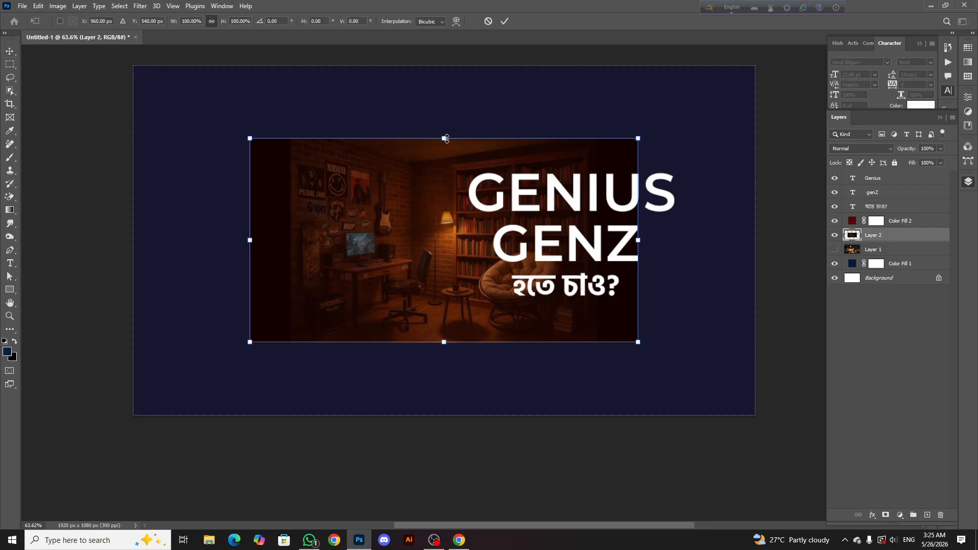
left_click_drag(446, 138, 446, 64)
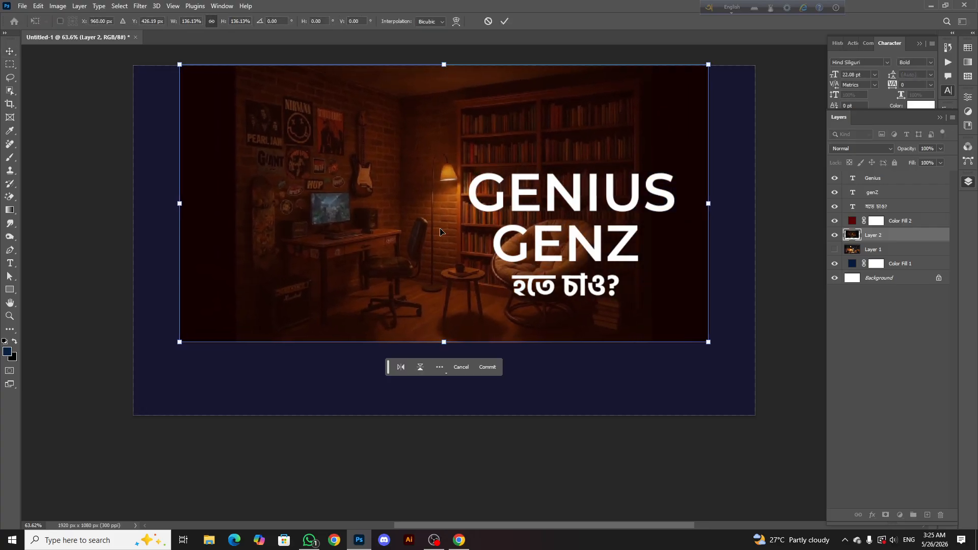
left_click_drag(444, 341, 475, 513)
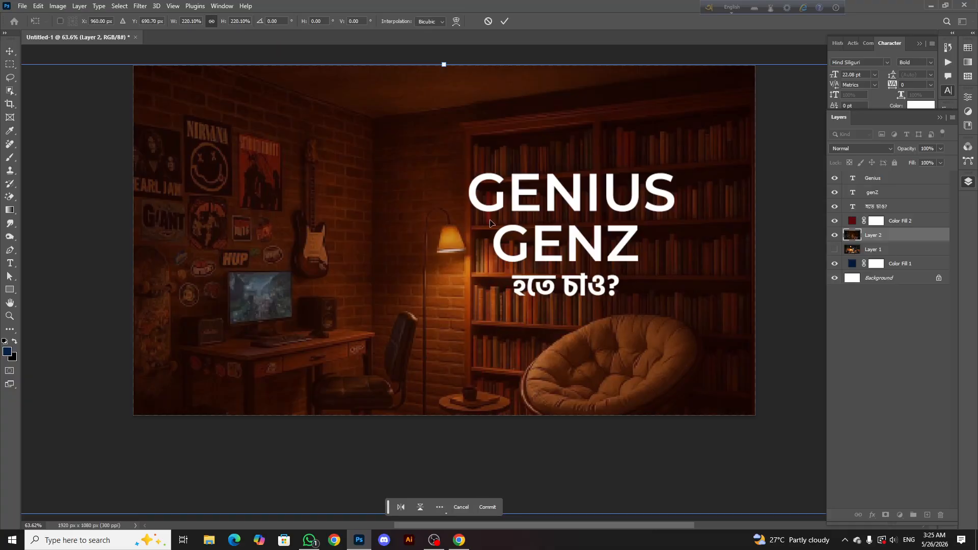
left_click(504, 22)
Make the office image layer visible again and toggle the hobby room layer off and on to compare both backgrounds
scroll(465, 81, "down", 10)
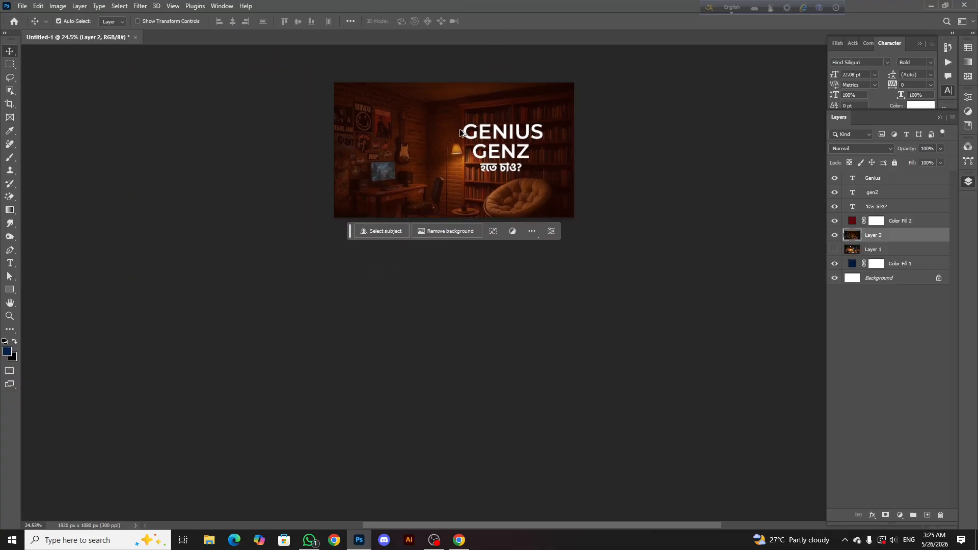
scroll(472, 255, "up", 3)
left_click(834, 235)
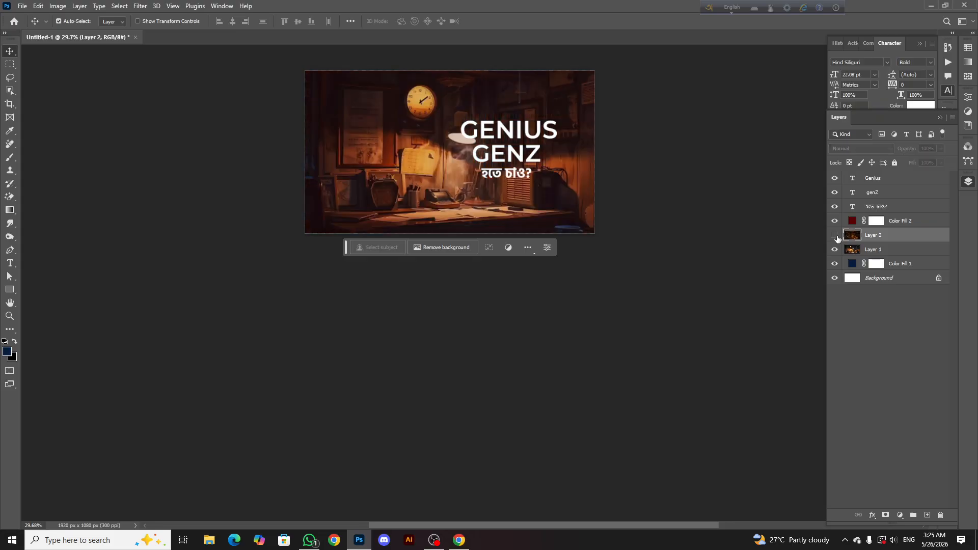
left_click(834, 235)
scroll(441, 153, "up", 2)
scroll(432, 174, "down", 3)
scroll(433, 174, "up", 2)
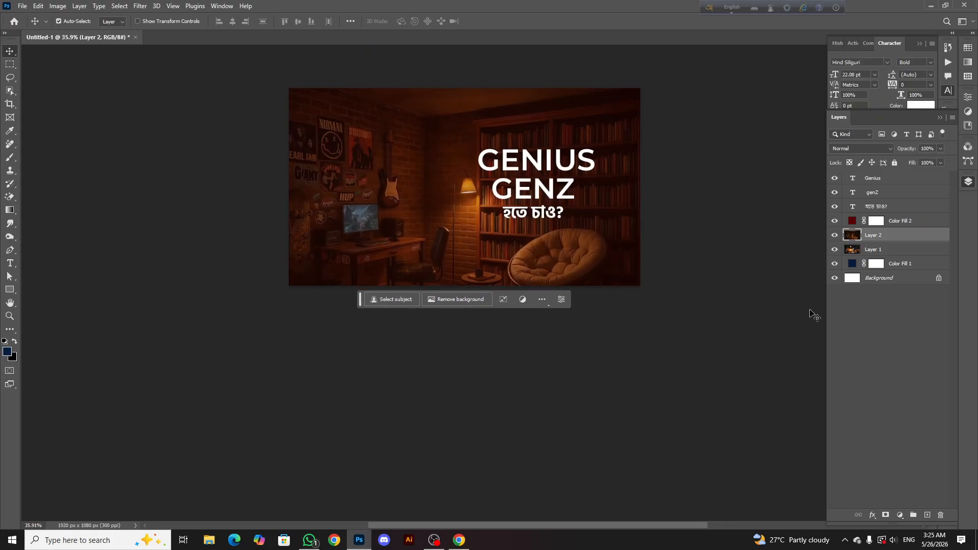
Toggle the red fill layer off and on to compare the hobby room background with and without the tint
left_click(833, 221)
left_click(834, 221)
scroll(443, 207, "down", 1)
scroll(454, 165, "up", 2)
scroll(455, 165, "up", 2)
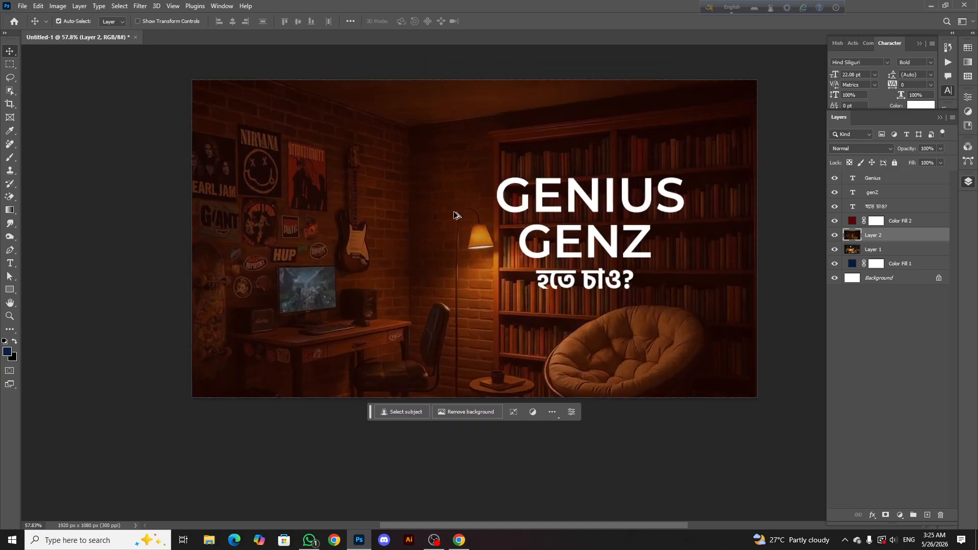
scroll(454, 216, "down", 2)
scroll(451, 240, "up", 1)
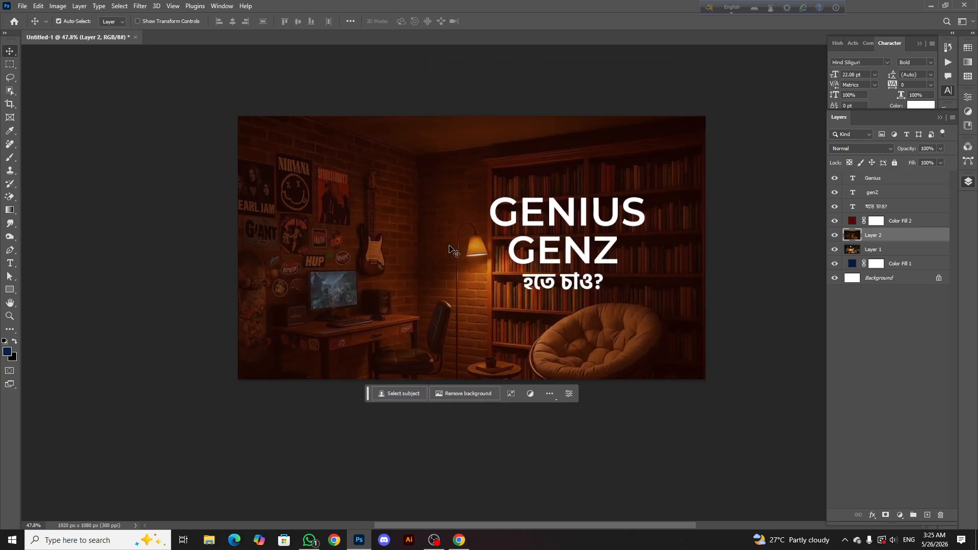
left_click(596, 334)
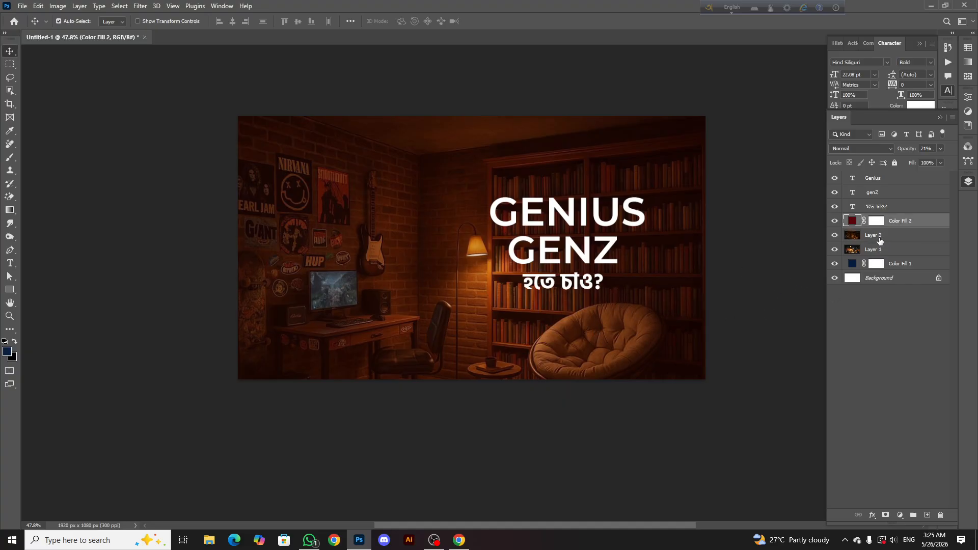
left_click(880, 241)
key("ctrl+t")
left_click(479, 200)
left_click(884, 237)
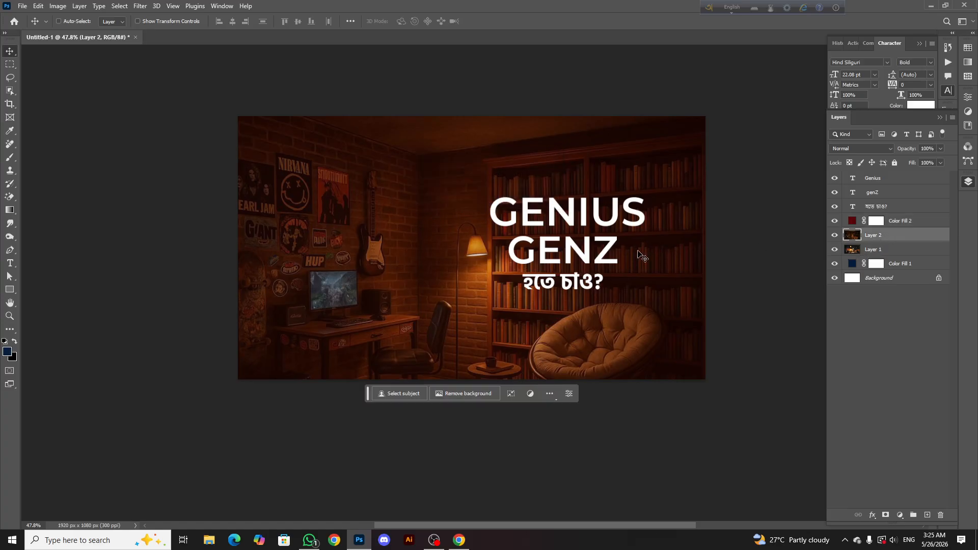
Rescale the hobby room image proportionally to about 97% and position it so that it covers the whole canvas
key("ctrl+t")
left_click_drag(481, 452, 481, 503)
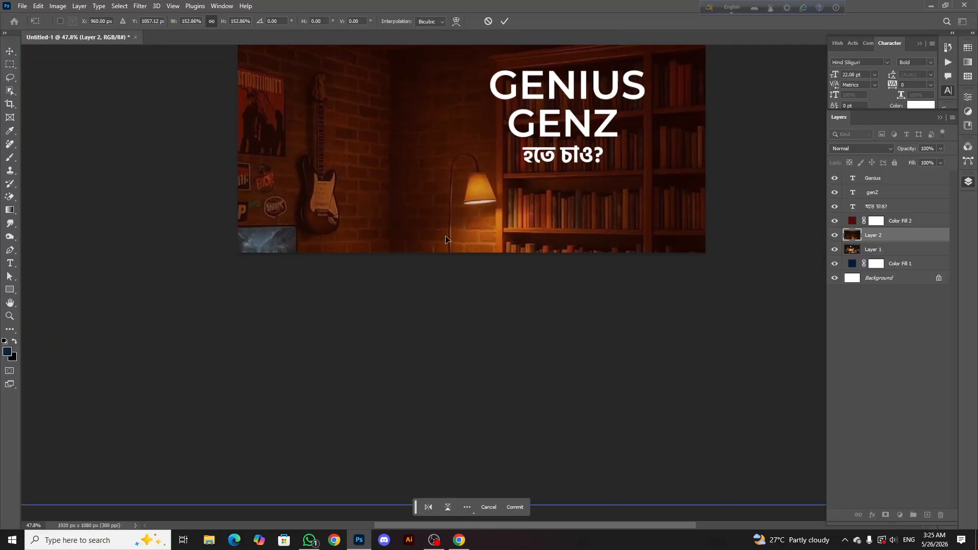
key("ctrl+0")
left_click_drag(459, 341, 474, 238)
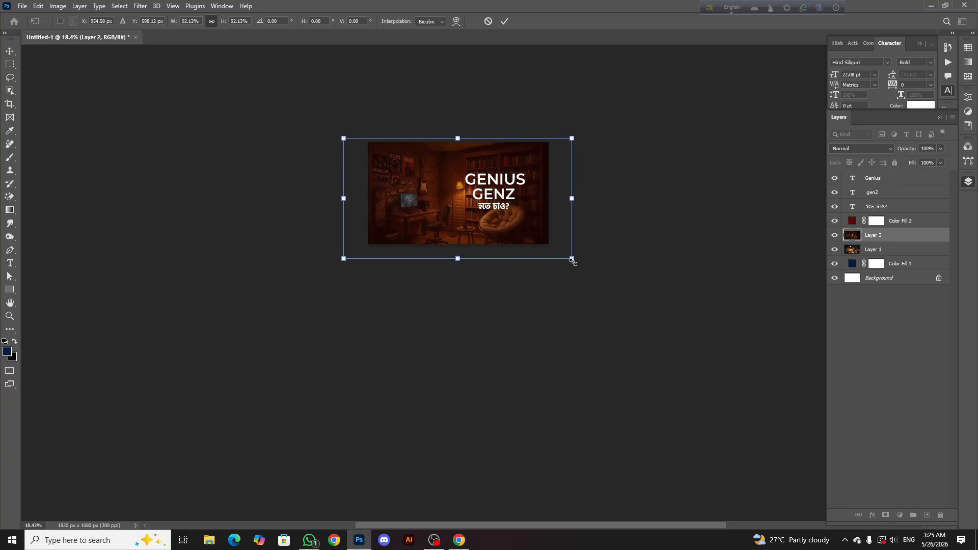
left_click_drag(572, 258, 584, 266)
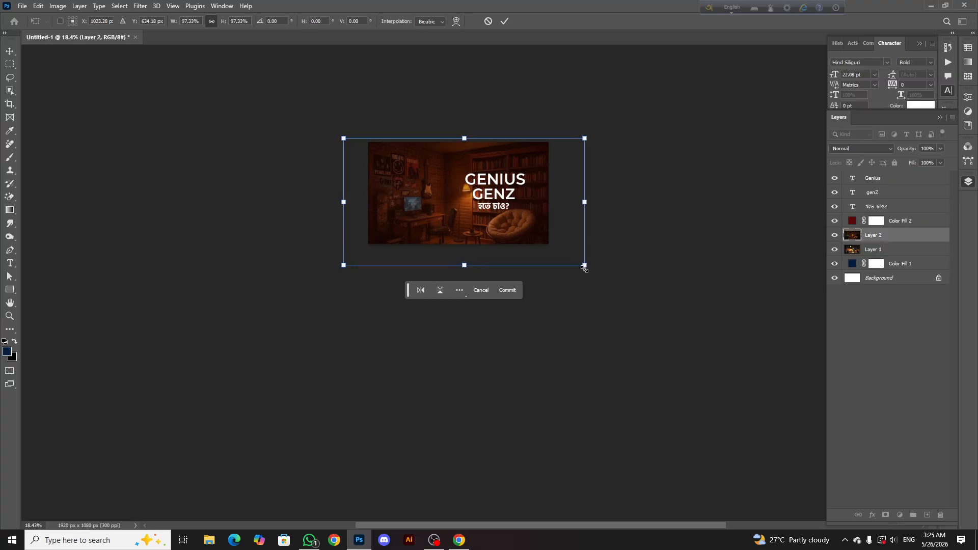
left_click(504, 20)
scroll(444, 186, "up", 5)
Select the hobby room layer and hide the office image layer beneath it
left_click(365, 177)
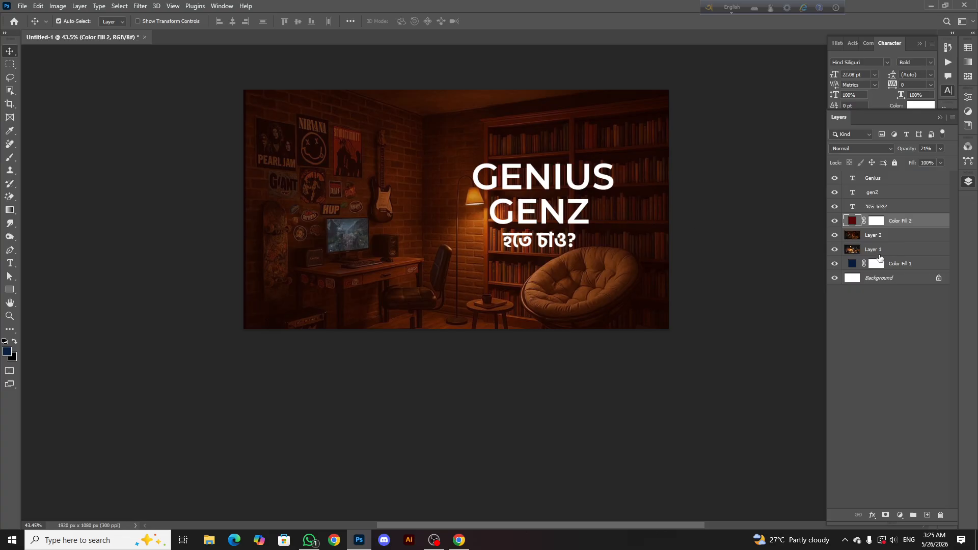
left_click(902, 238)
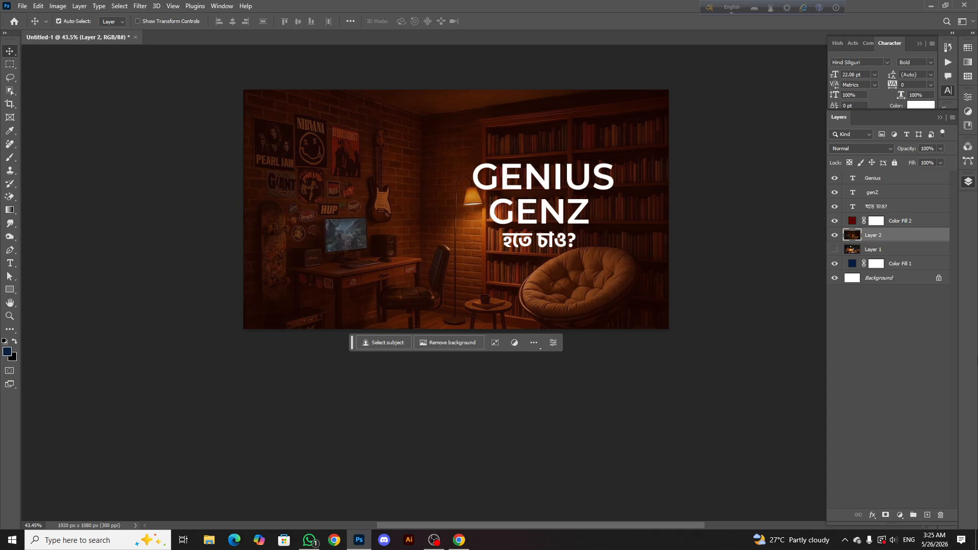
scroll(401, 221, "up", 2)
scroll(389, 219, "right", 1)
scroll(388, 219, "up", 1)
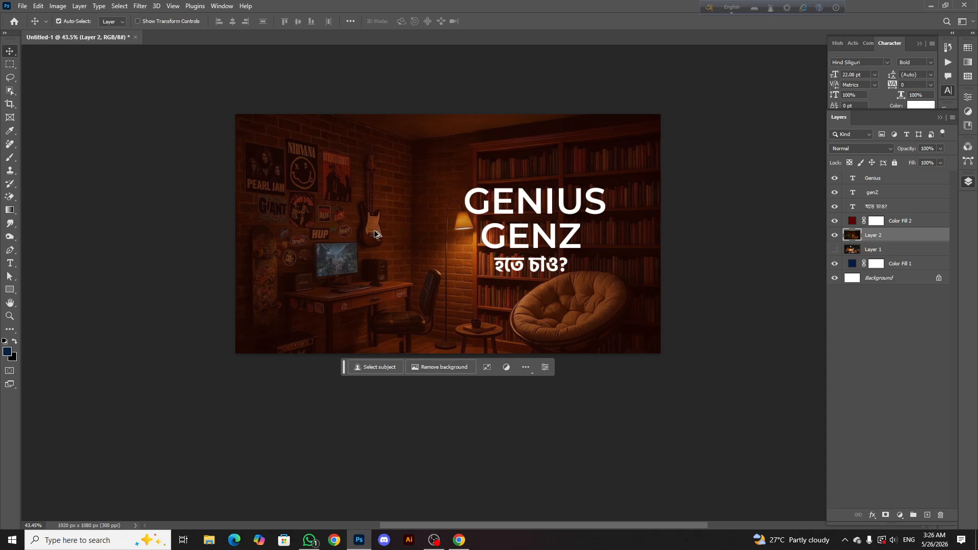
scroll(375, 234, "down", 2)
scroll(375, 233, "left", 1)
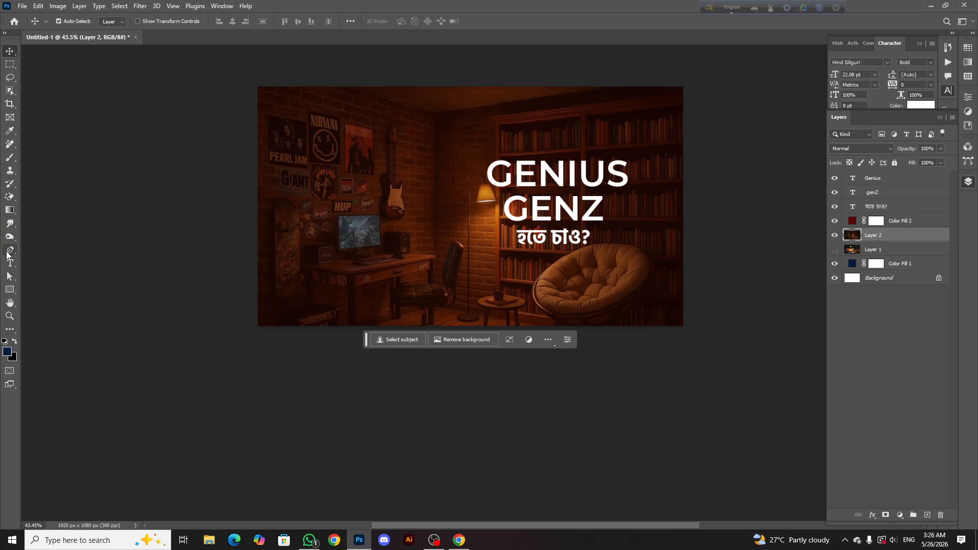
Draw a rectangle about 897 x 1270 px over the left part of the canvas and set its corner radii to 0 px
left_click(12, 290)
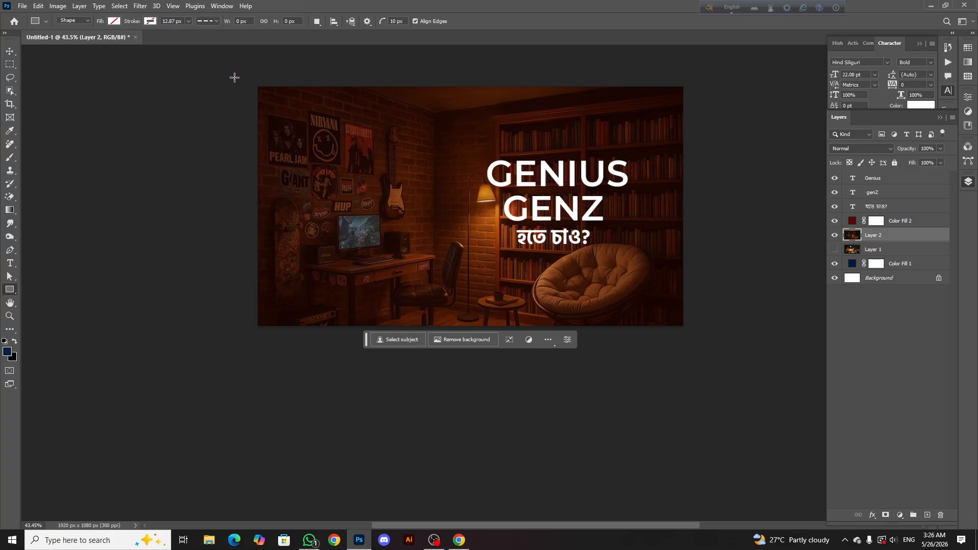
left_click_drag(235, 77, 343, 340)
mouse_move(449, 362)
left_mouse_down()
mouse_move(453, 349)
mouse_move(433, 358)
left_mouse_up()
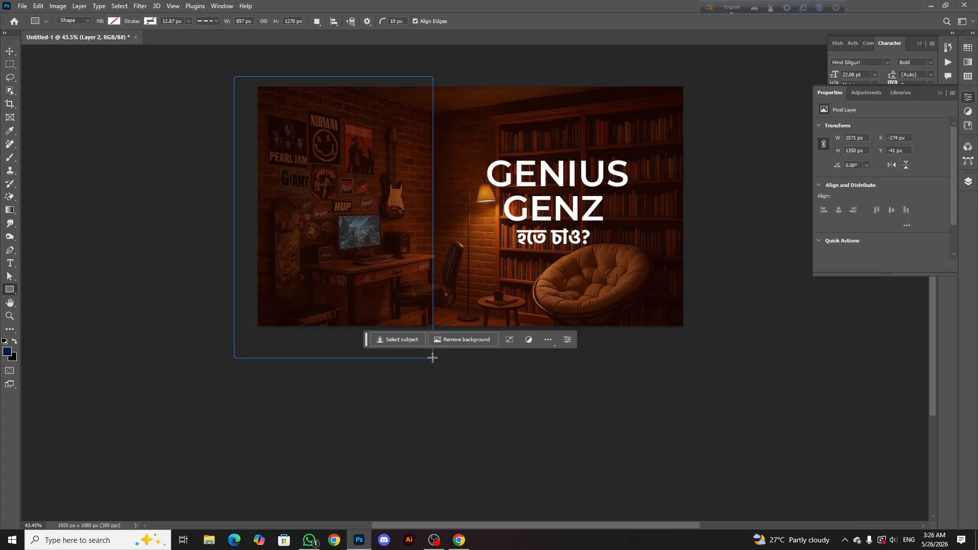
scroll(424, 95, "up", 5)
scroll(425, 69, "up", 1)
scroll(425, 70, "up", 1)
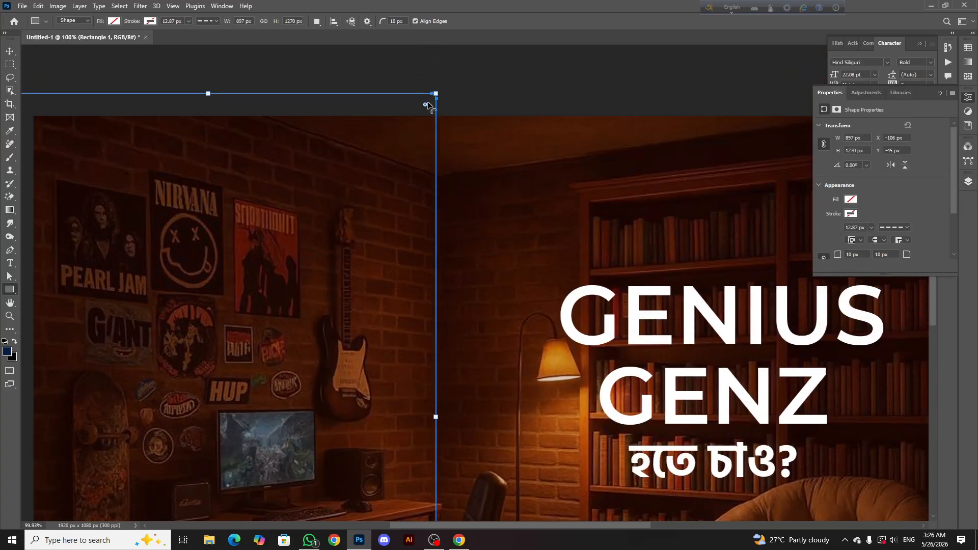
left_click(11, 53)
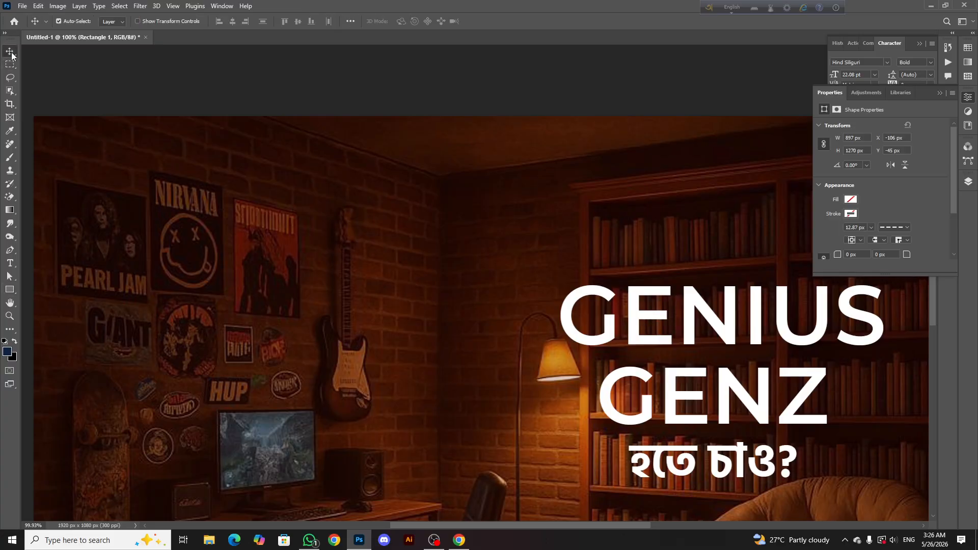
Fill the rectangle with yellow from the recently used colors and bring the layer list back into view
left_click(12, 289)
left_click(114, 22)
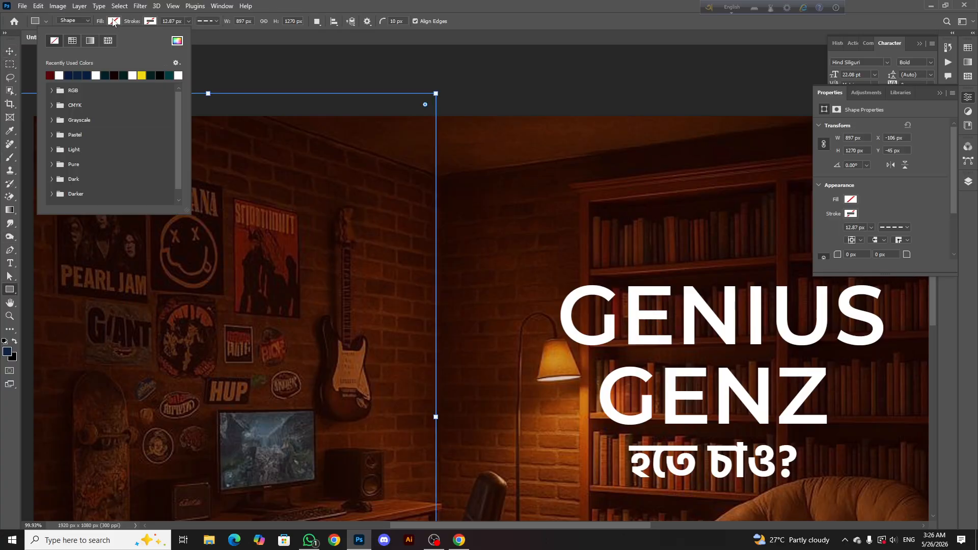
left_click(15, 54)
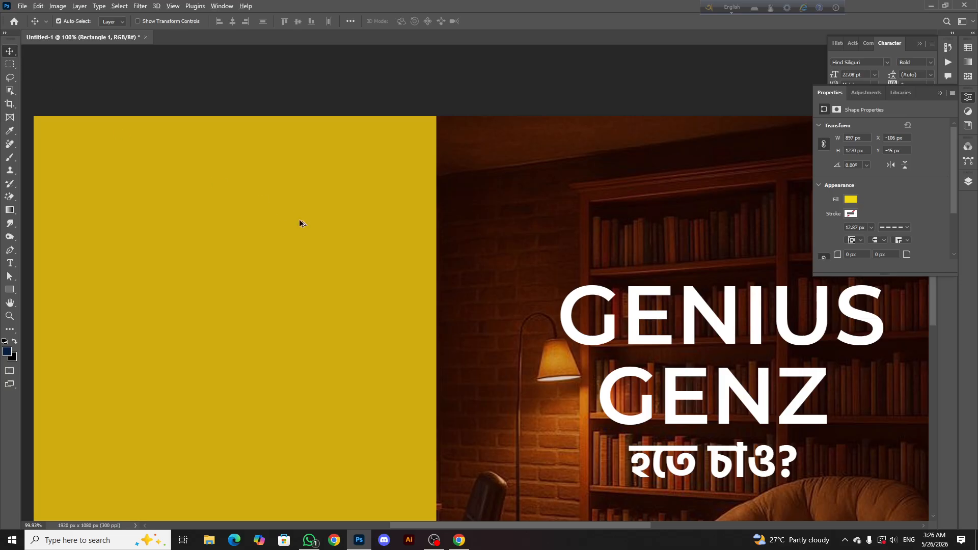
scroll(298, 219, "down", 5)
left_click(968, 181)
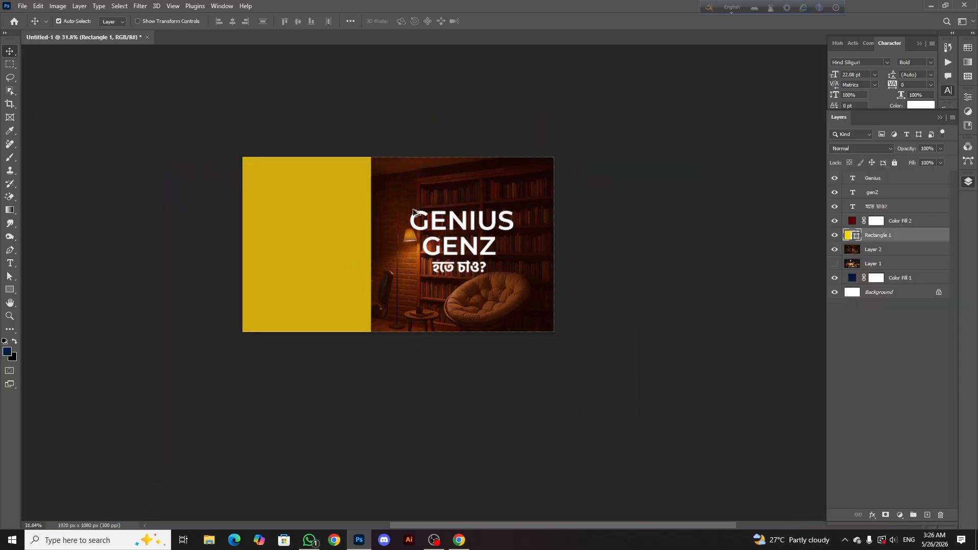
Transform the yellow rectangle into a right-leaning parallelogram, skewed about -16°, at about 77% width and 95% height, spanning the canvas from top to bottom
scroll(331, 219, "up", 2)
key("ctrl+t")
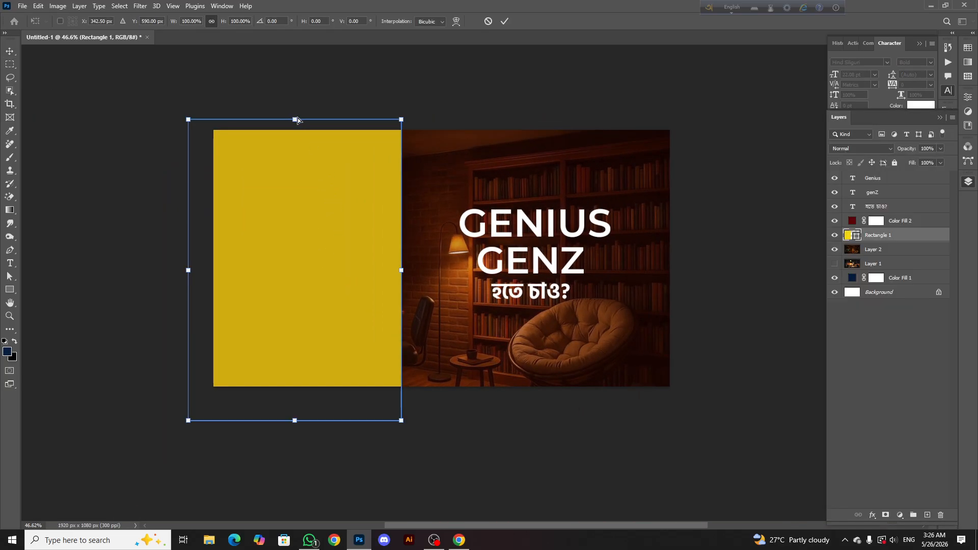
left_click_drag(297, 118, 369, 128)
left_click_drag(477, 144, 427, 178)
mouse_move(360, 202)
left_mouse_down()
mouse_move(369, 168)
mouse_move(358, 230)
mouse_move(356, 216)
left_mouse_up()
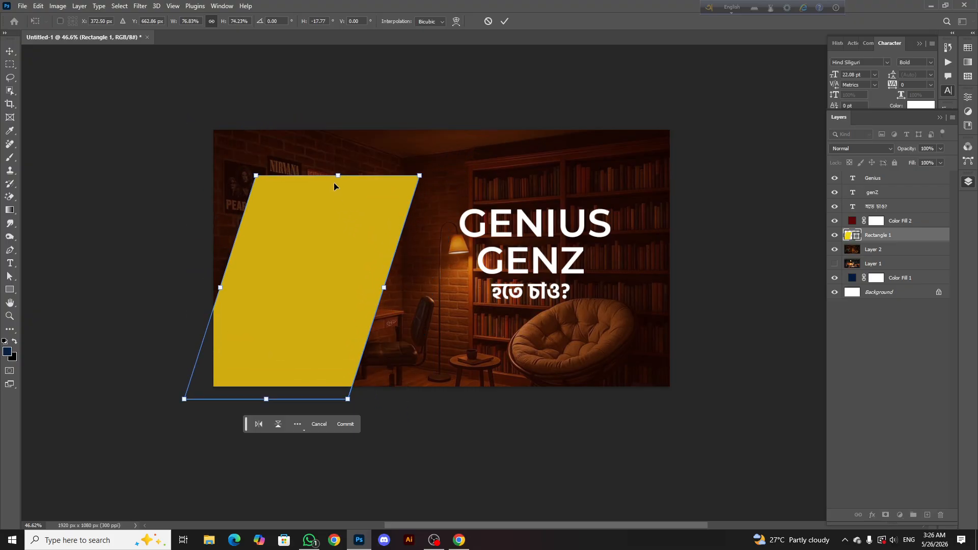
left_click_drag(337, 175, 338, 113)
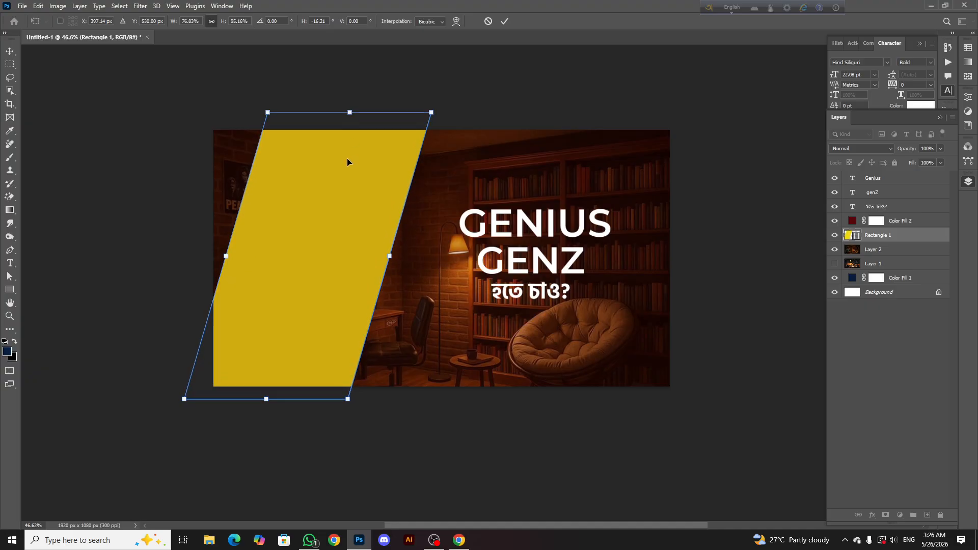
left_click_drag(347, 158, 353, 164)
left_click(504, 21)
scroll(373, 216, "down", 4)
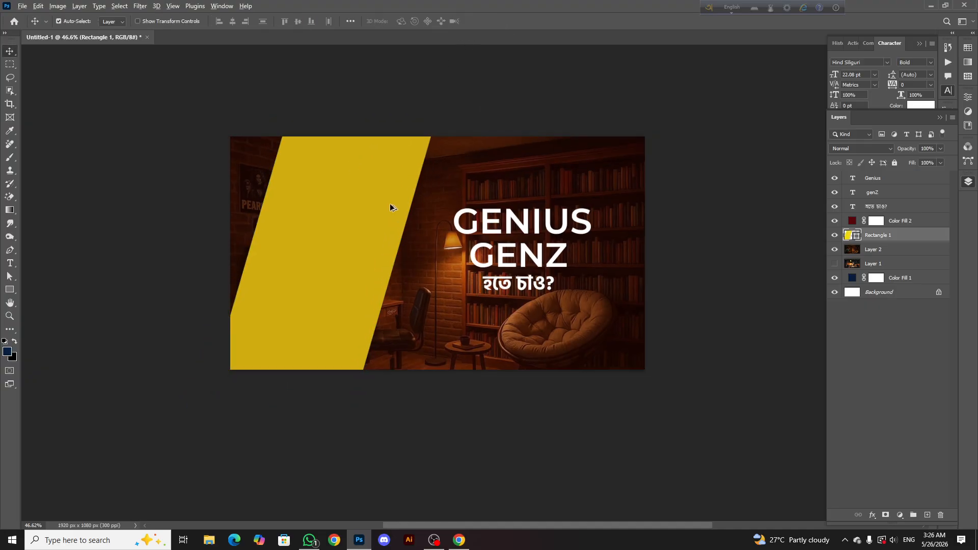
scroll(346, 235, "up", 3)
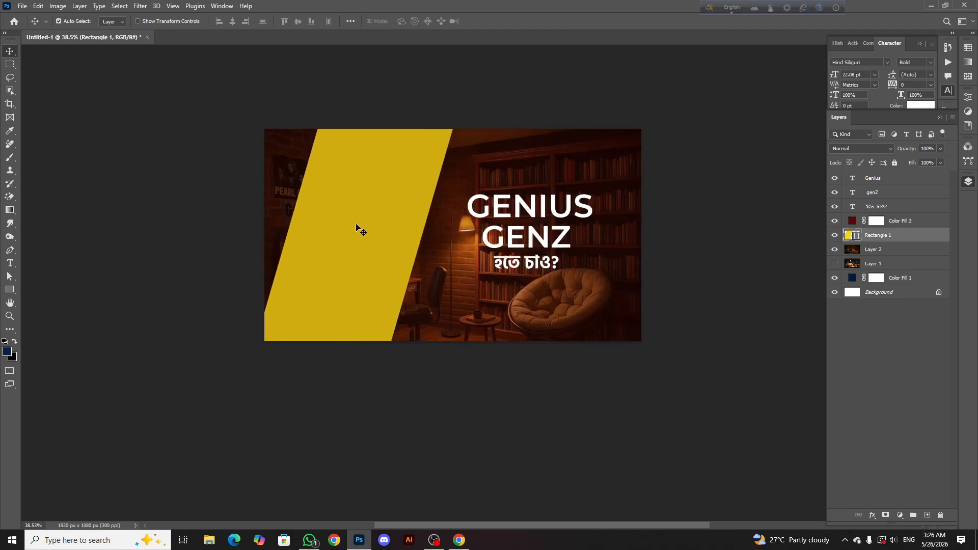
Move the yellow shape's layer directly above the red fill layer
left_click(897, 221)
left_click(882, 239)
left_click_drag(893, 218, 894, 214)
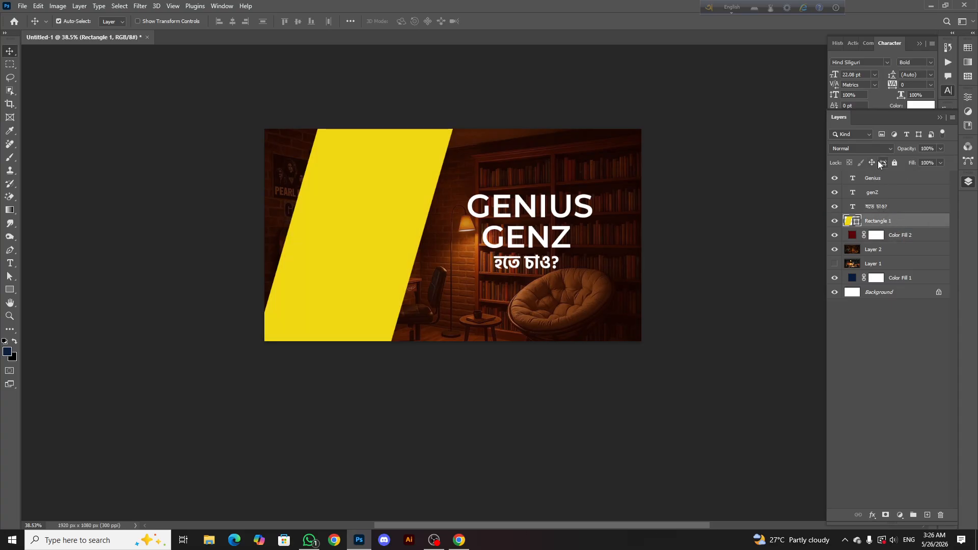
left_click(866, 148)
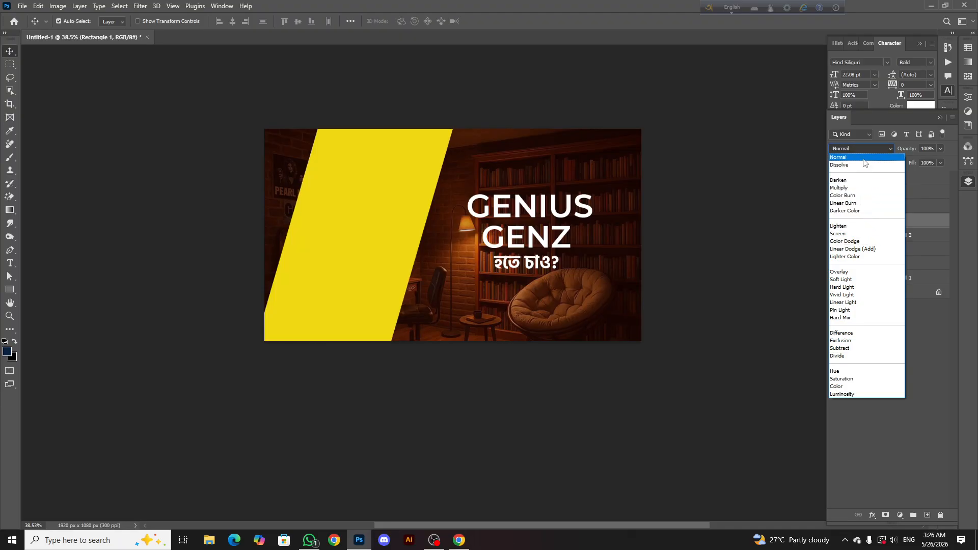
left_click(839, 157)
mouse_move(932, 160)
left_mouse_down()
mouse_move(920, 162)
mouse_move(940, 161)
left_mouse_up()
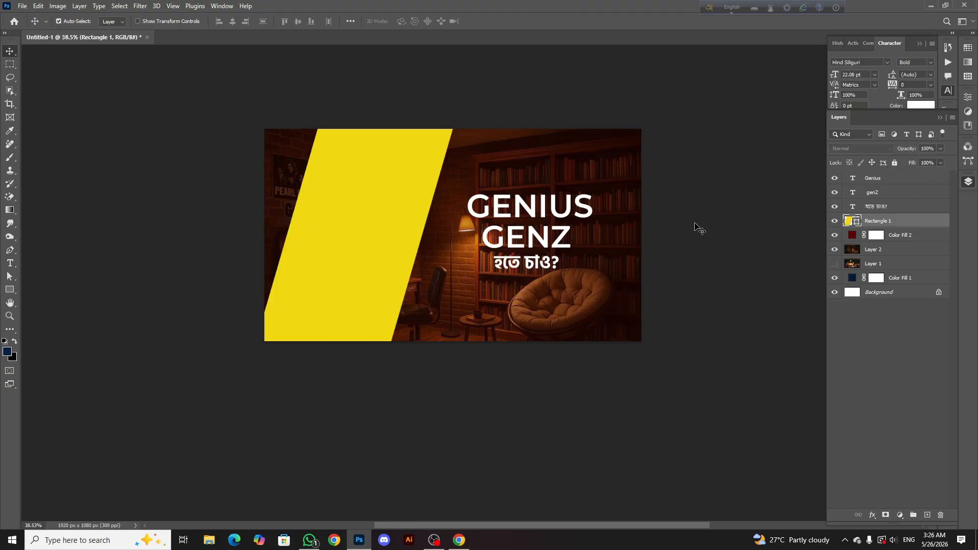
scroll(410, 219, "down", 3)
scroll(405, 197, "up", 2)
scroll(376, 244, "up", 1)
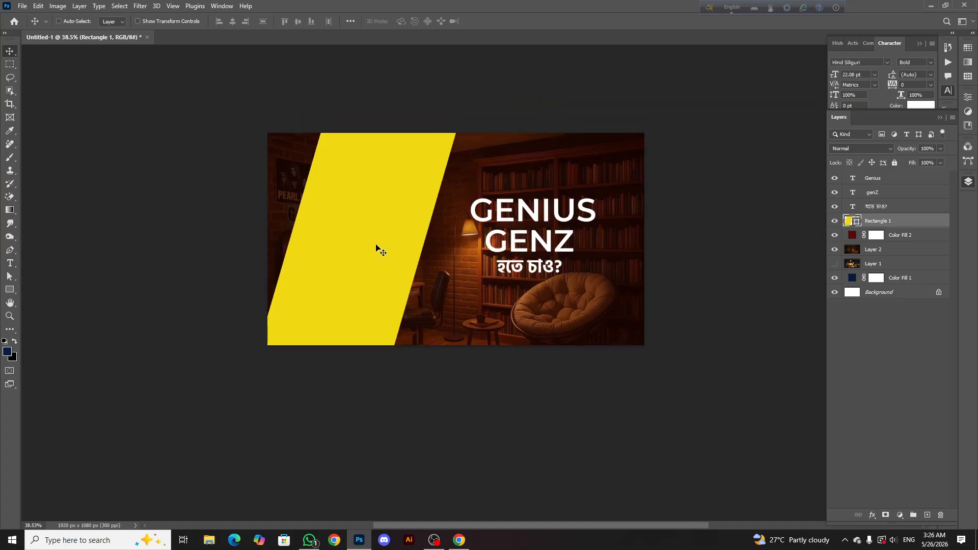
scroll(373, 244, "down", 2)
scroll(375, 248, "up", 2)
Start opening a file and browse on Local Disk (E:) to the science bakary thumbnail folder
left_click(23, 5)
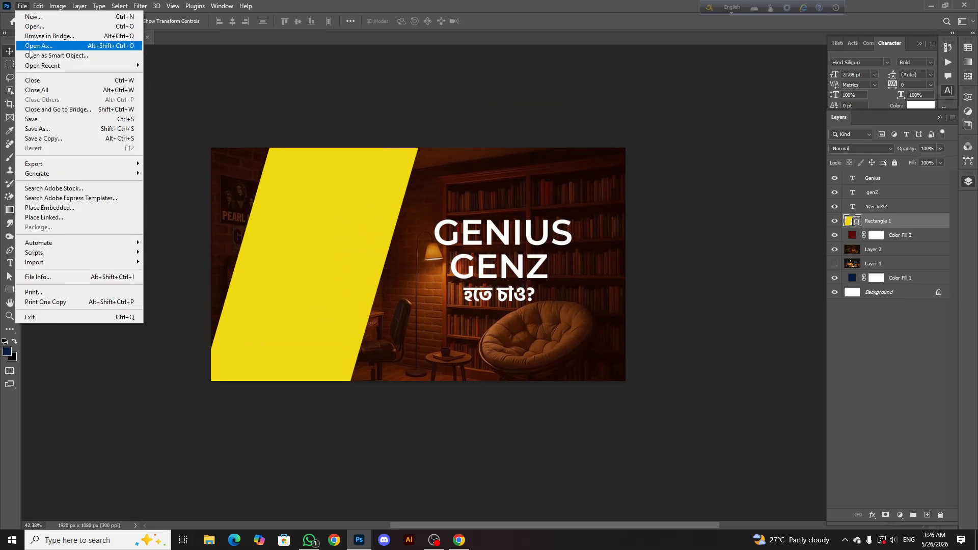
left_click(33, 27)
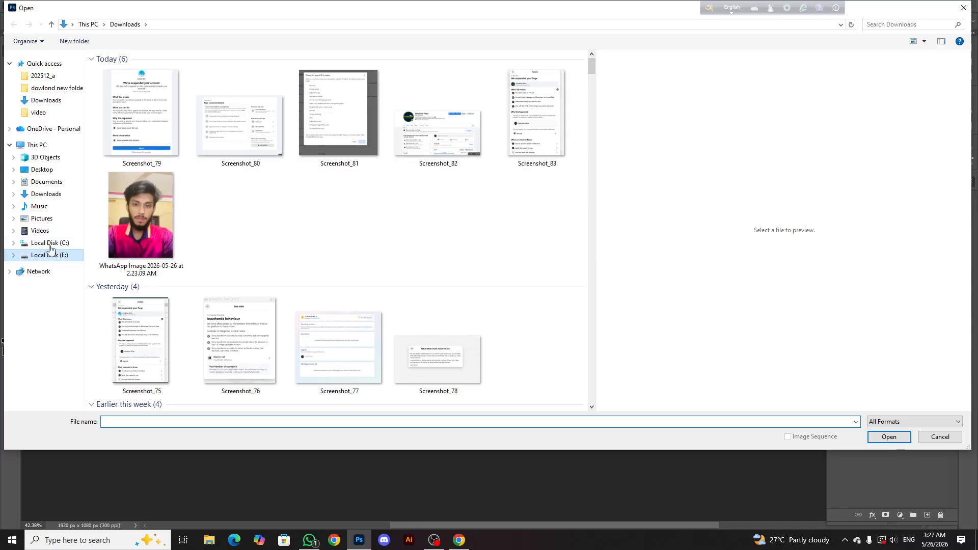
left_click(51, 254)
scroll(204, 264, "down", 10)
scroll(133, 204, "up", 5)
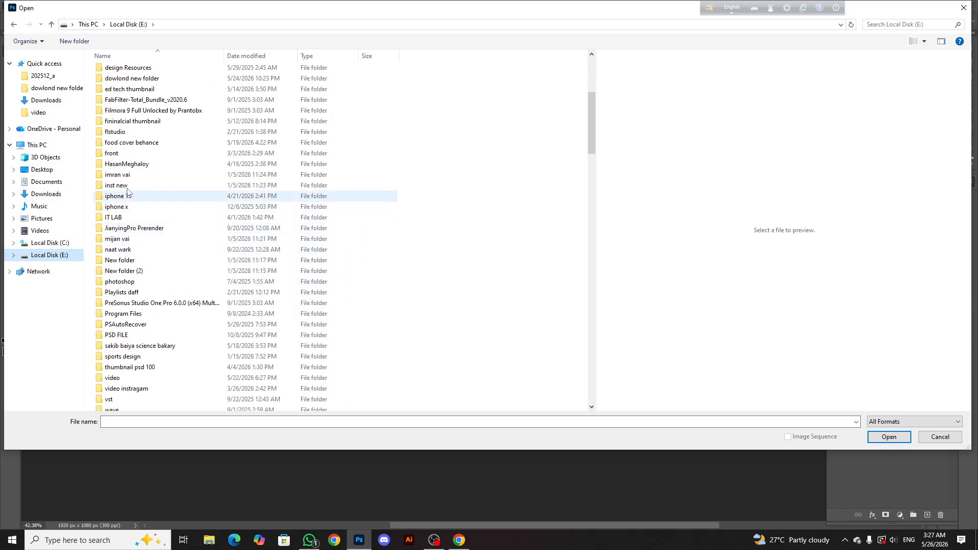
scroll(128, 192, "up", 2)
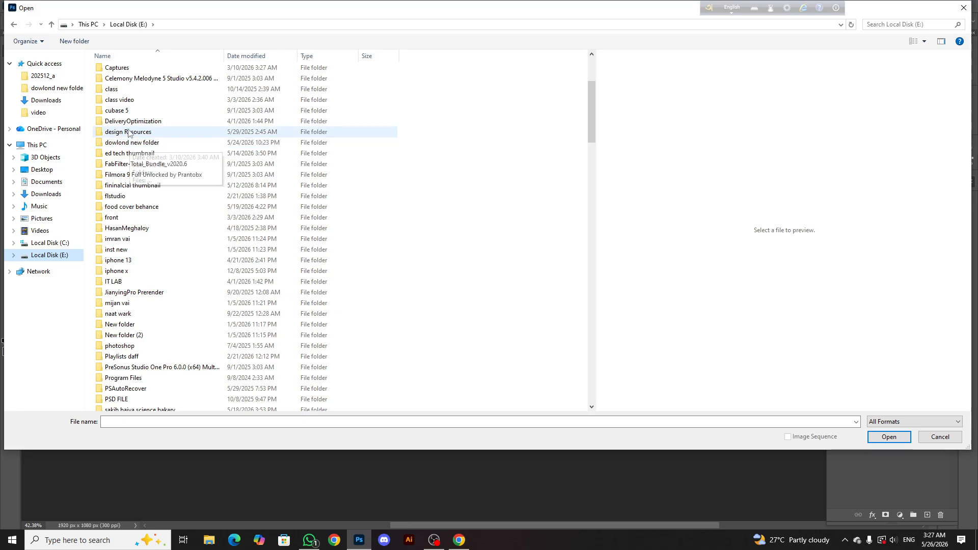
scroll(129, 153, "up", 1)
scroll(134, 178, "down", 1)
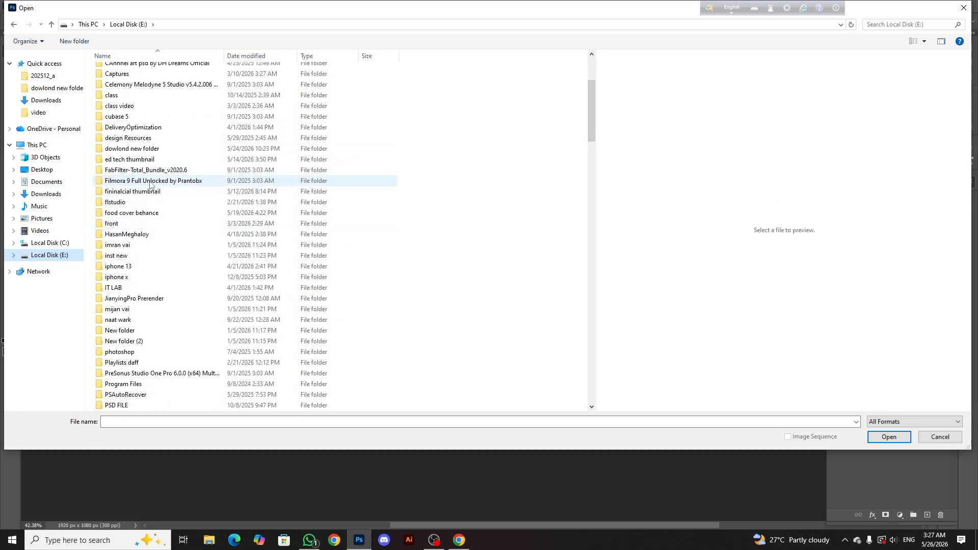
scroll(131, 306, "down", 1)
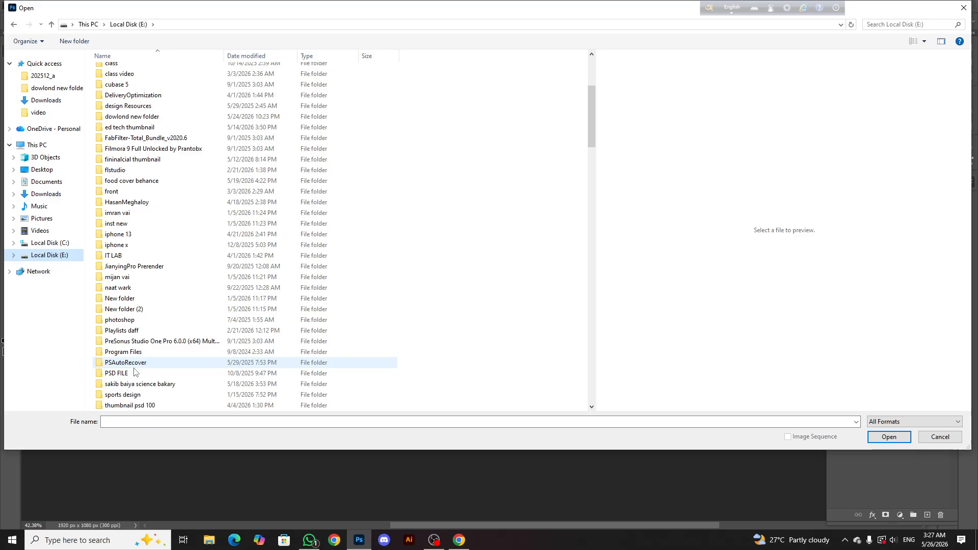
scroll(135, 372, "down", 1)
double_click(135, 353)
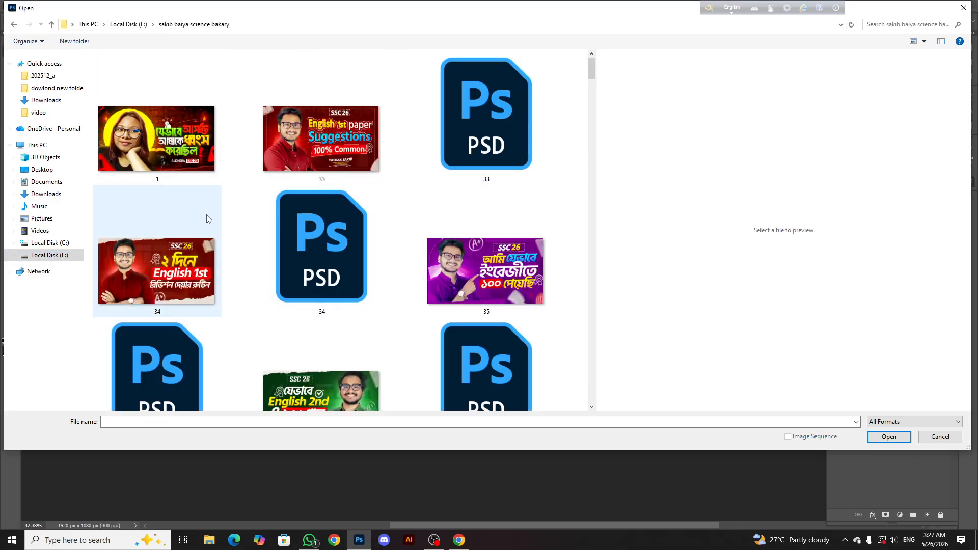
Look through the science bakary folder's thumbnails and open the PSD file "science bacry thumbnail 22"
scroll(208, 219, "down", 1)
scroll(213, 215, "down", 3)
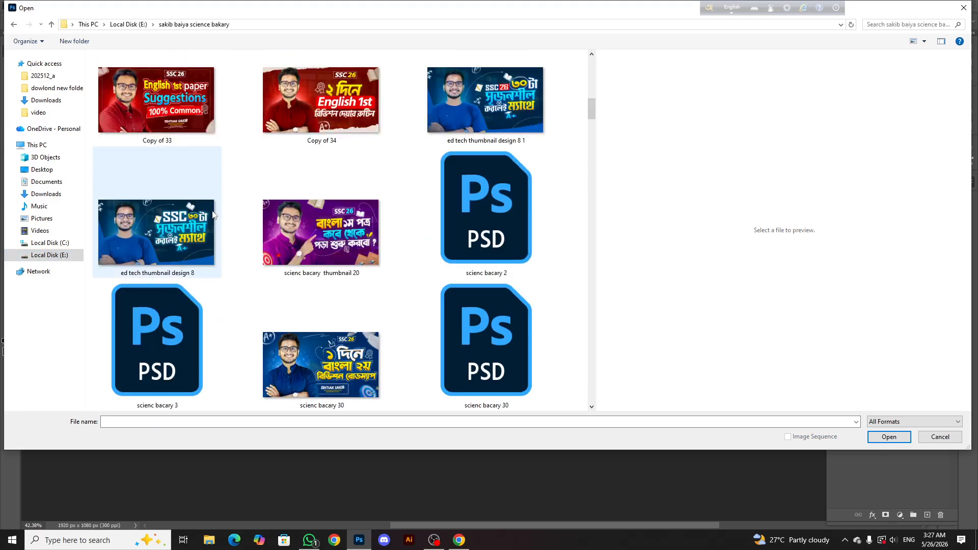
scroll(253, 230, "down", 2)
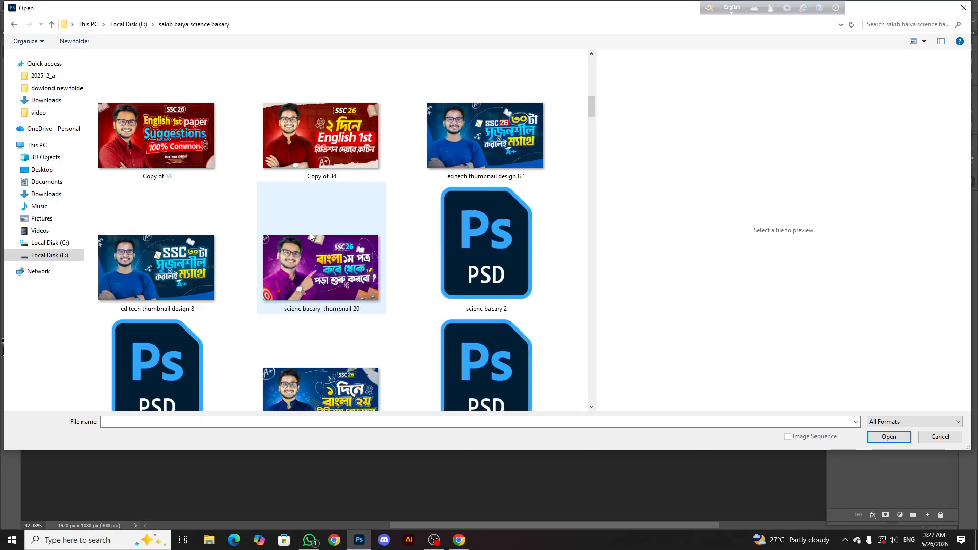
scroll(263, 231, "down", 1)
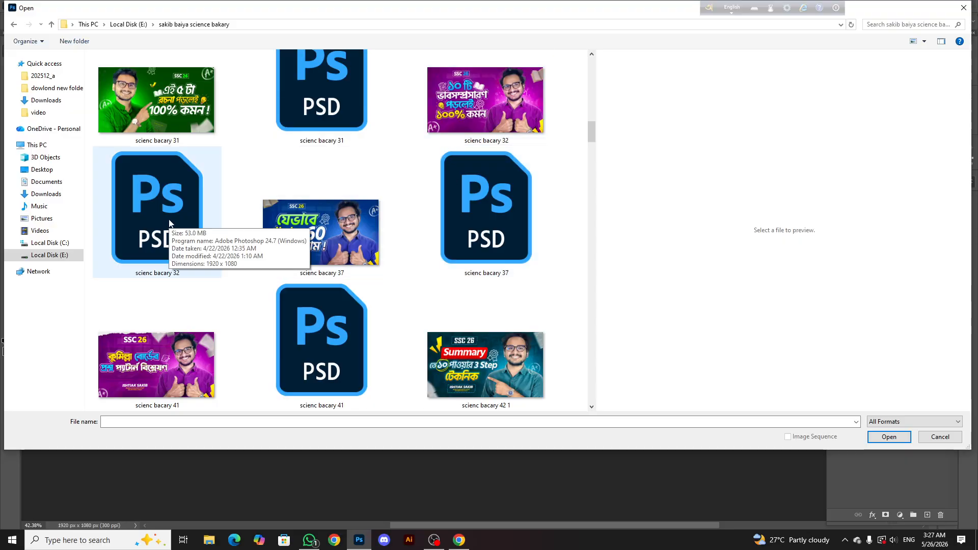
scroll(298, 212, "down", 2)
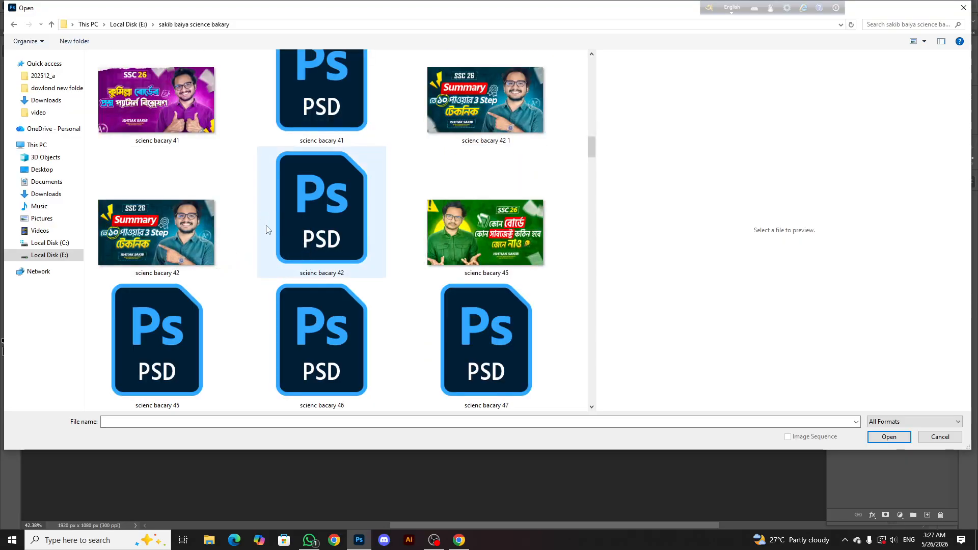
scroll(266, 229, "down", 3)
scroll(298, 236, "up", 5)
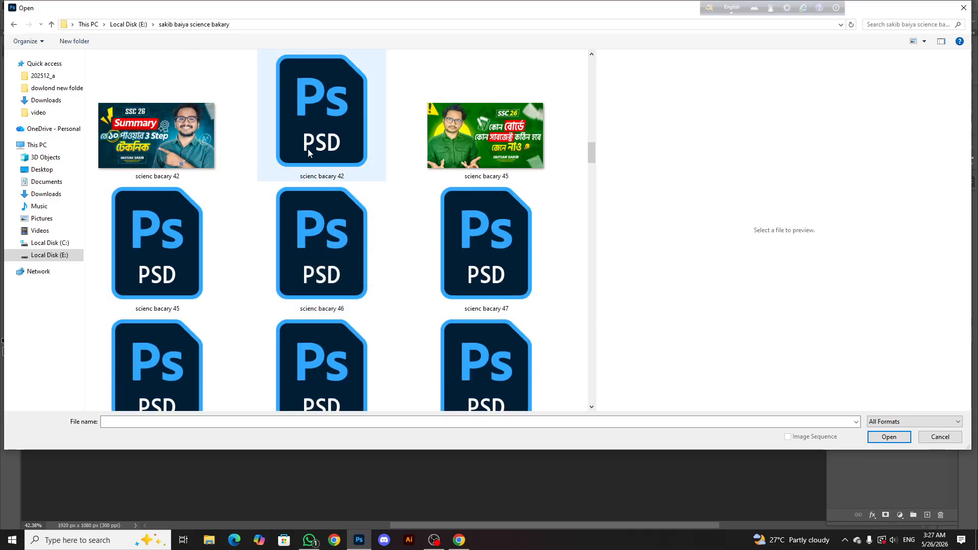
scroll(284, 235, "down", 5)
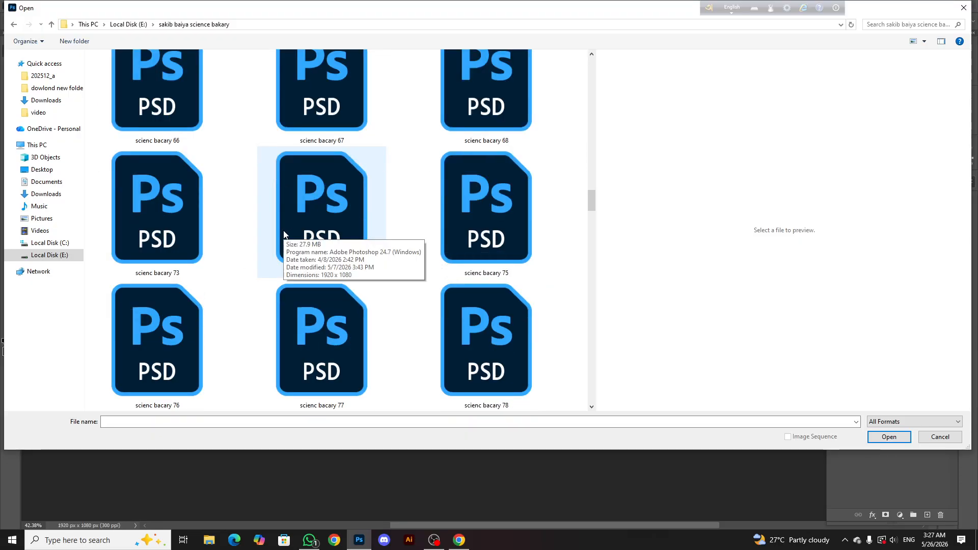
scroll(284, 234, "down", 10)
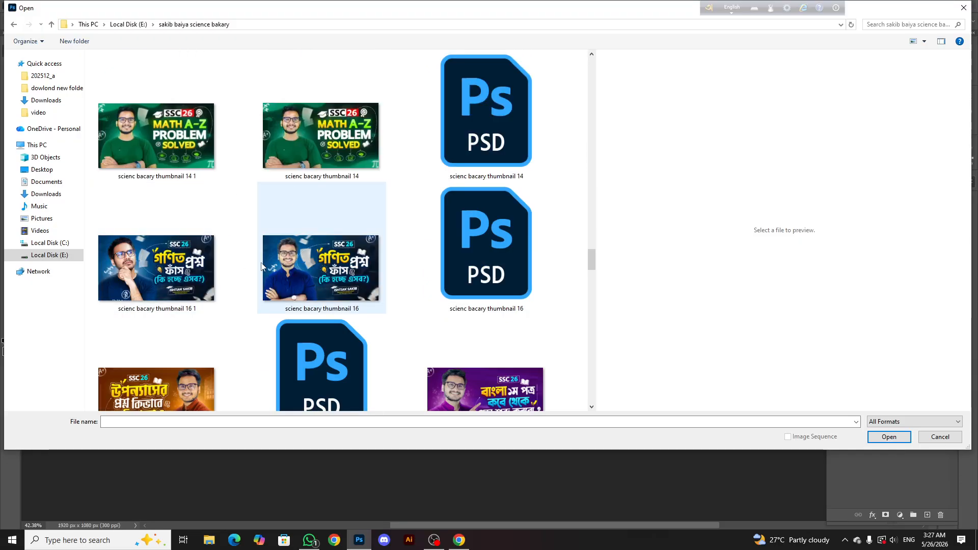
scroll(234, 219, "down", 5)
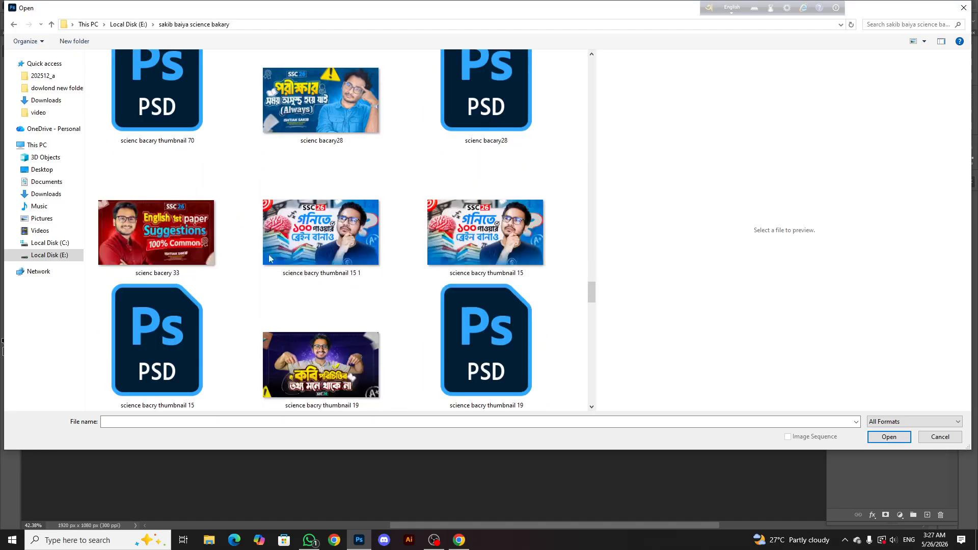
left_click(359, 543)
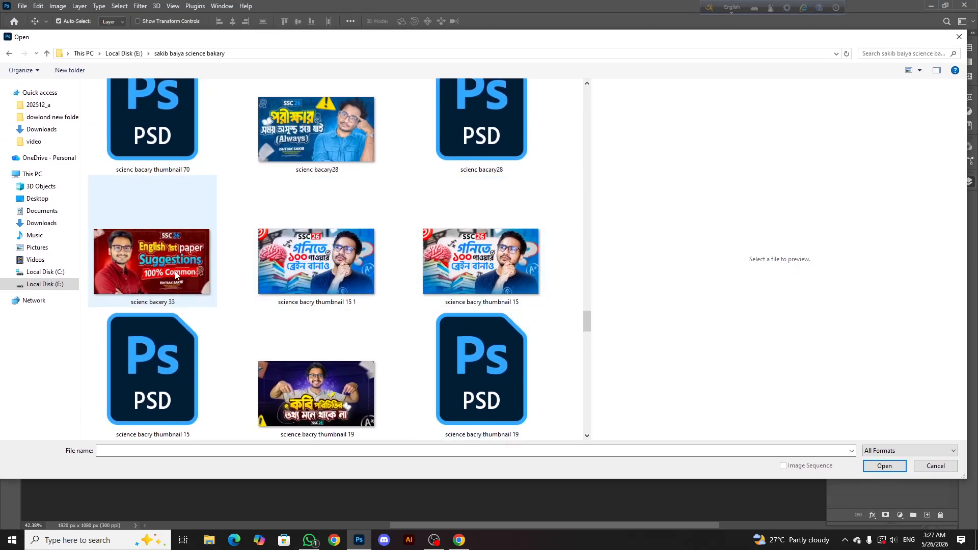
scroll(242, 316, "down", 4)
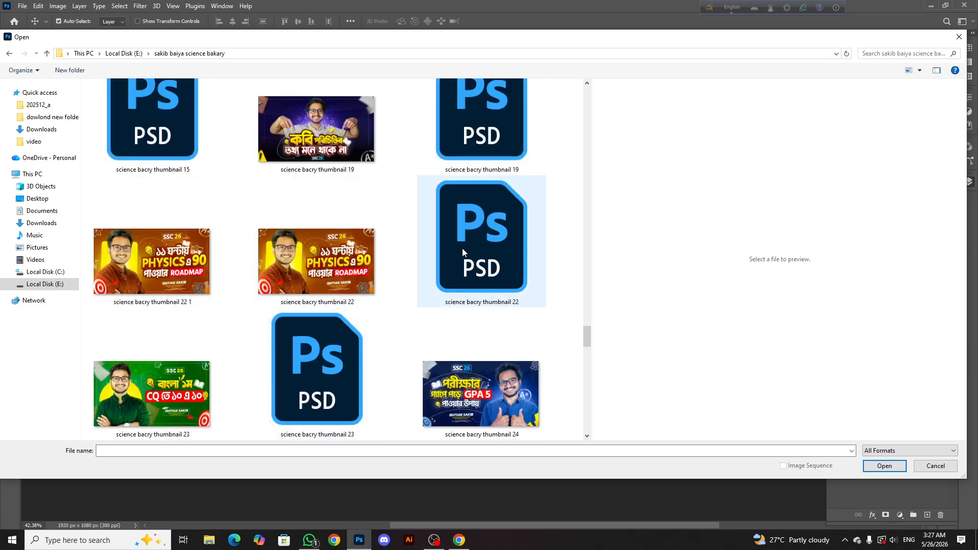
scroll(206, 249, "up", 4)
scroll(174, 284, "down", 4)
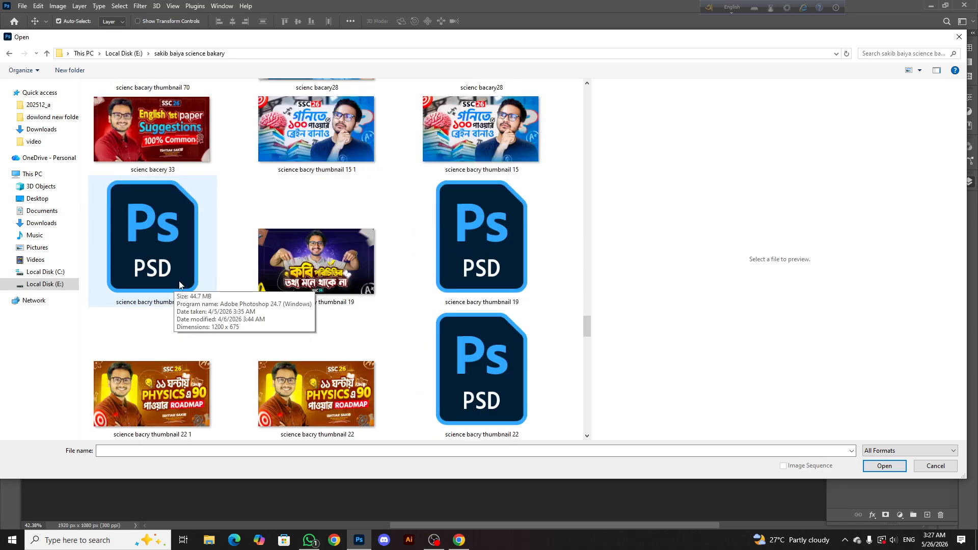
double_click(463, 366)
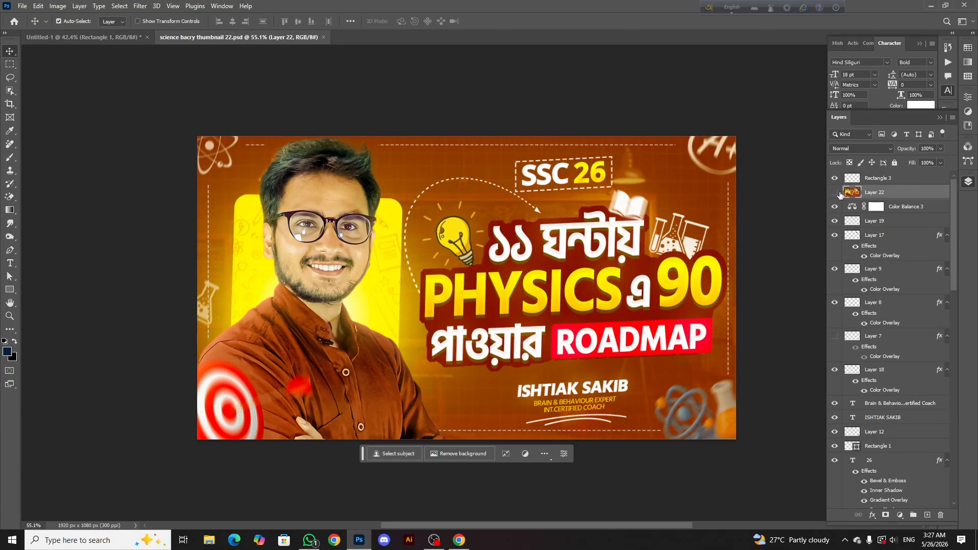
Find the layer group holding the man's portrait, Group 1, and copy it into the Untitled-1 thumbnail document
left_click(341, 184)
scroll(467, 285, "down", 1)
scroll(849, 374, "down", 4)
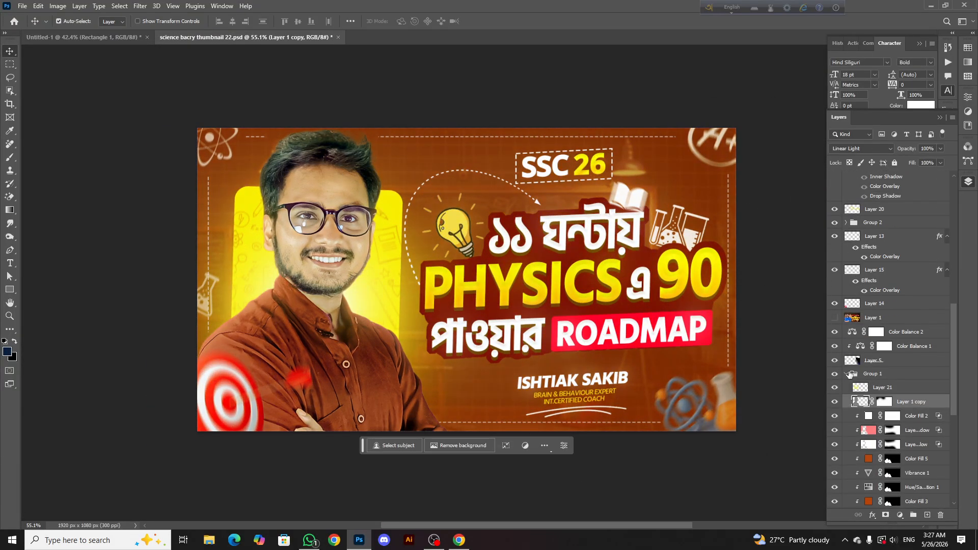
left_click(846, 375)
left_click(834, 374)
left_click(834, 375)
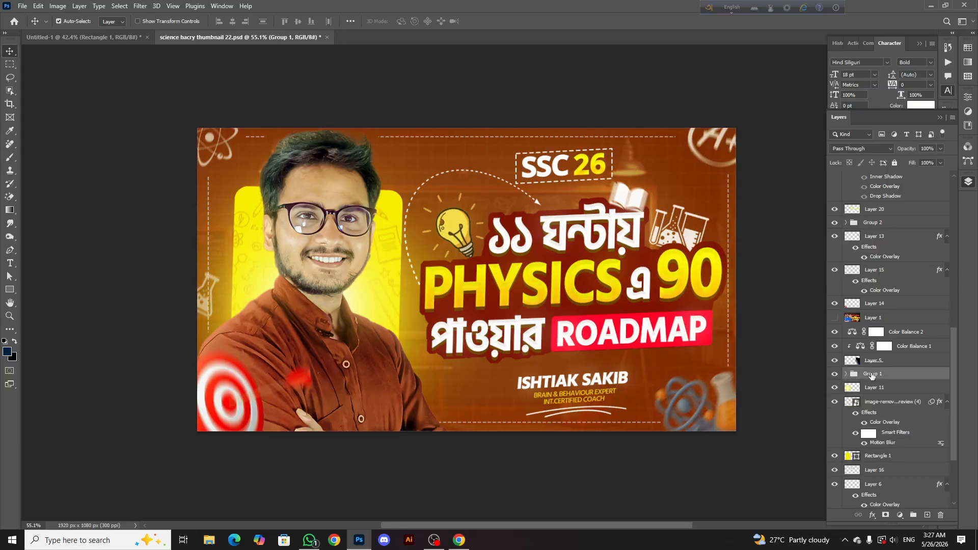
left_click_drag(872, 376, 384, 320)
Scale the portrait group to about 101.56% and place it over the yellow shape, cropped by the canvas's lower edge
scroll(314, 258, "down", 5)
scroll(306, 257, "up", 3)
key("ctrl+t")
left_click_drag(235, 293, 230, 292)
left_click_drag(292, 301, 294, 309)
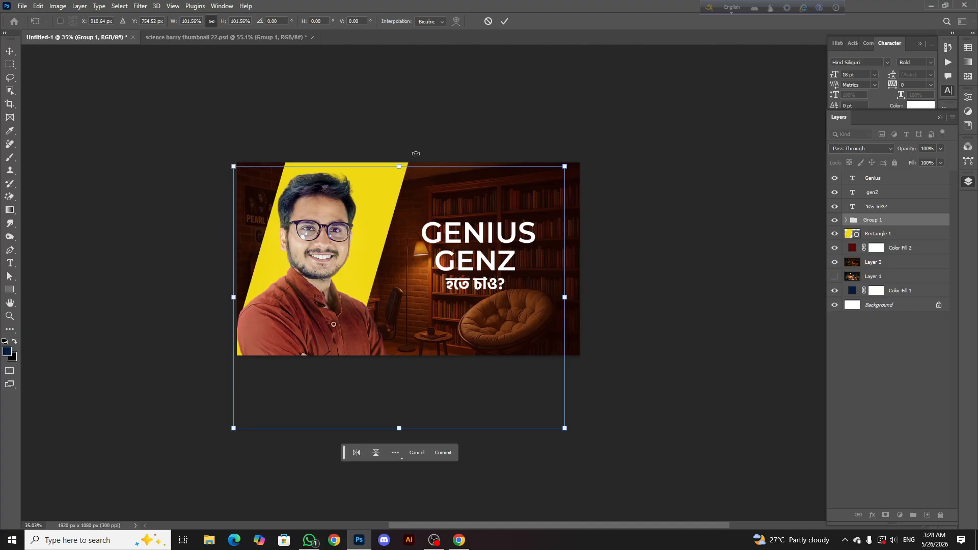
left_click(504, 21)
scroll(340, 207, "down", 2)
scroll(421, 158, "up", 4)
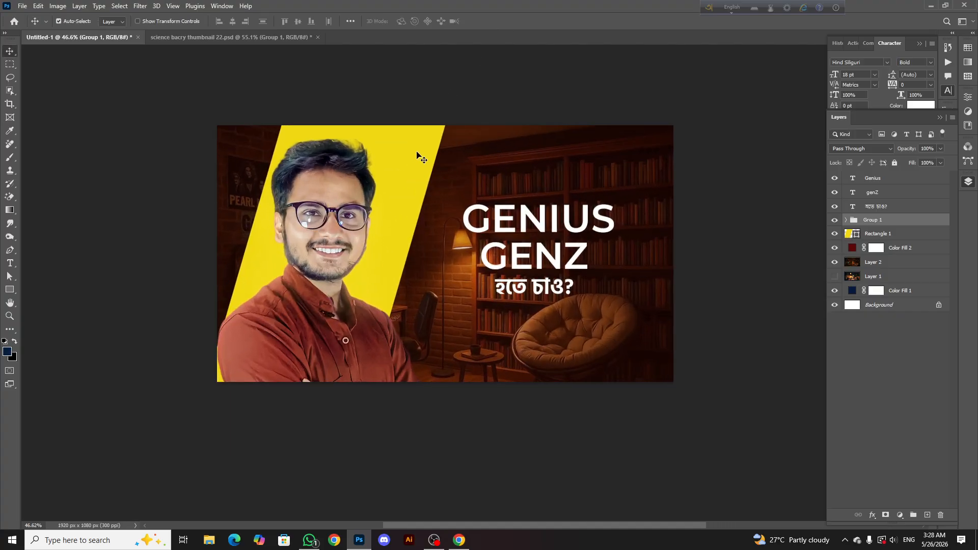
Nudge the yellow shape slightly left behind the man's portrait
scroll(417, 155, "up", 1)
left_click(415, 157)
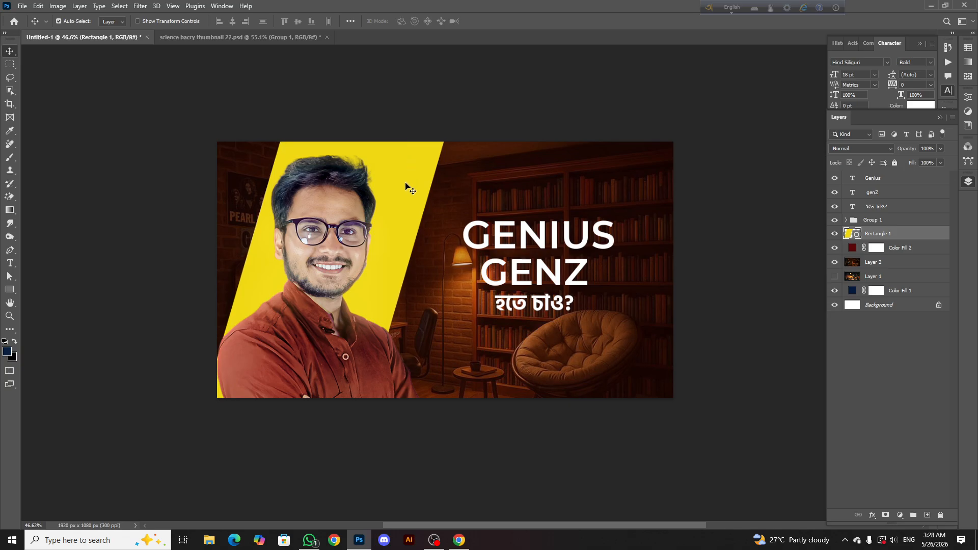
key("Left")
key("Left")
key("Left")
key("Left")
key("Left")
key("Left")
key("Left")
key("Left")
key("Left")
key("Left")
key("Left")
key("Left")
key("Left")
key("Left")
key("Left")
key("Left")
key("Left")
key("Left")
key("Left")
key("Left")
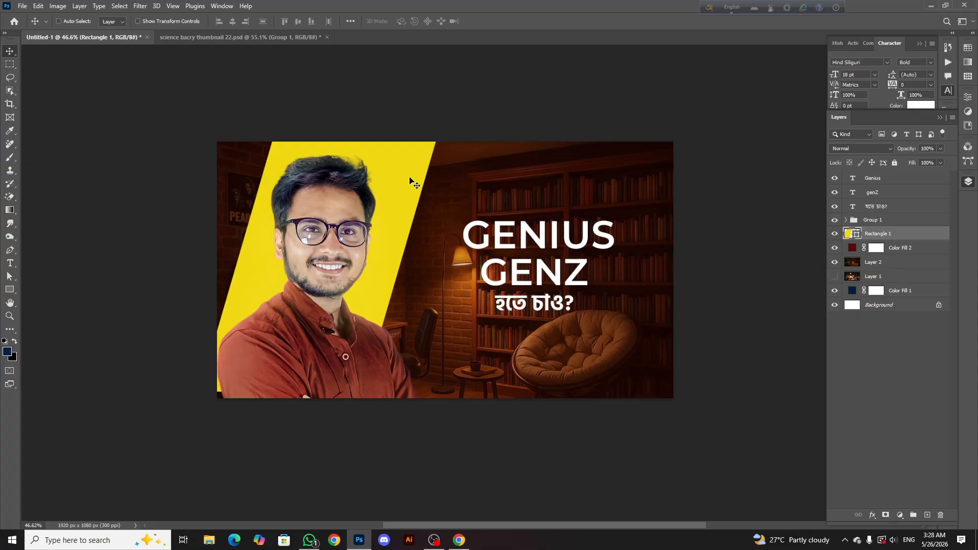
Stretch the yellow shape to about 120% height beyond both canvas edges, skewing it about -1.7° horizontally
key("ctrl+t")
left_click_drag(323, 396, 306, 448)
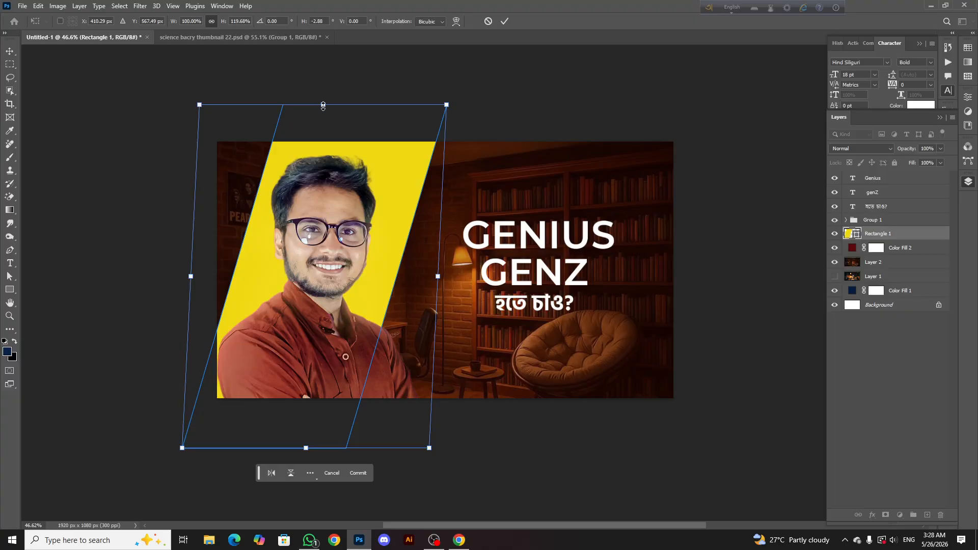
left_click_drag(323, 106, 316, 103)
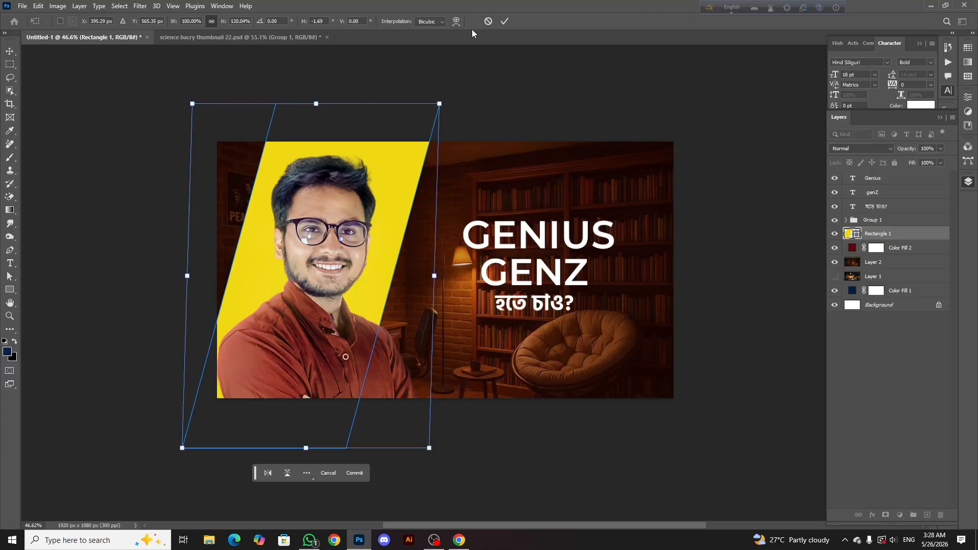
left_click(504, 21)
scroll(393, 211, "down", 2)
scroll(385, 209, "down", 5)
scroll(338, 250, "up", 3)
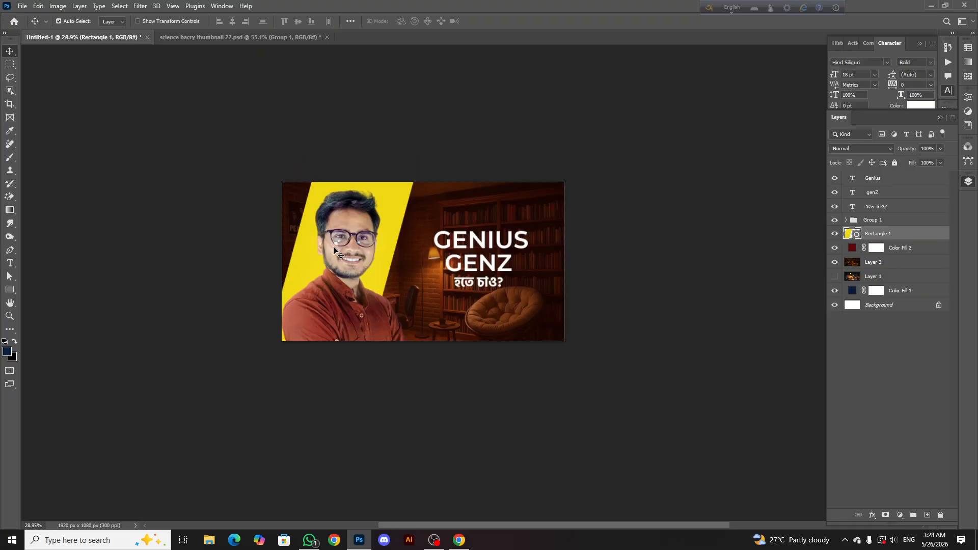
scroll(316, 270, "up", 3)
left_click(310, 274)
key("ctrl+t")
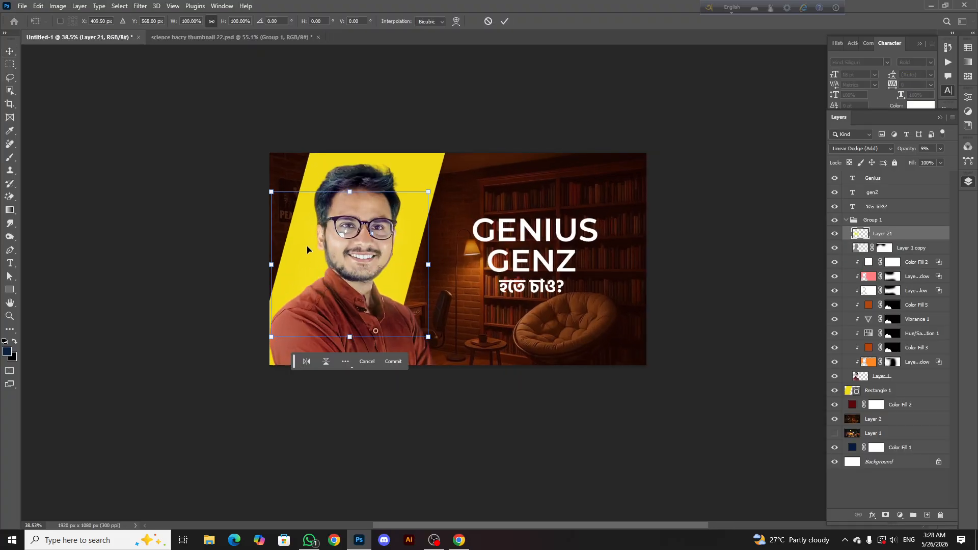
left_click(505, 23)
Transform the yellow parallelogram again, pulling its lower-left corner farther below the canvas to narrow the visible band slightly
left_click(313, 164)
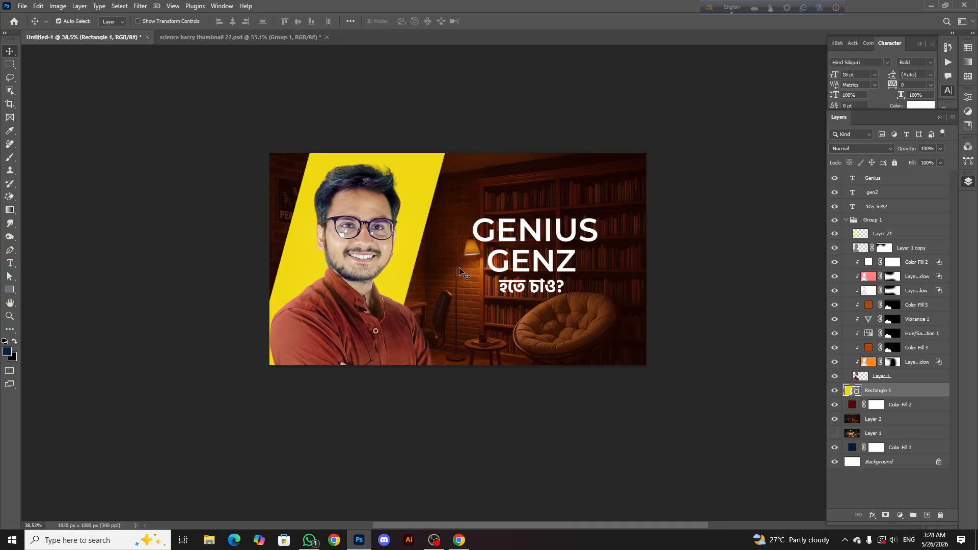
key("ctrl+t")
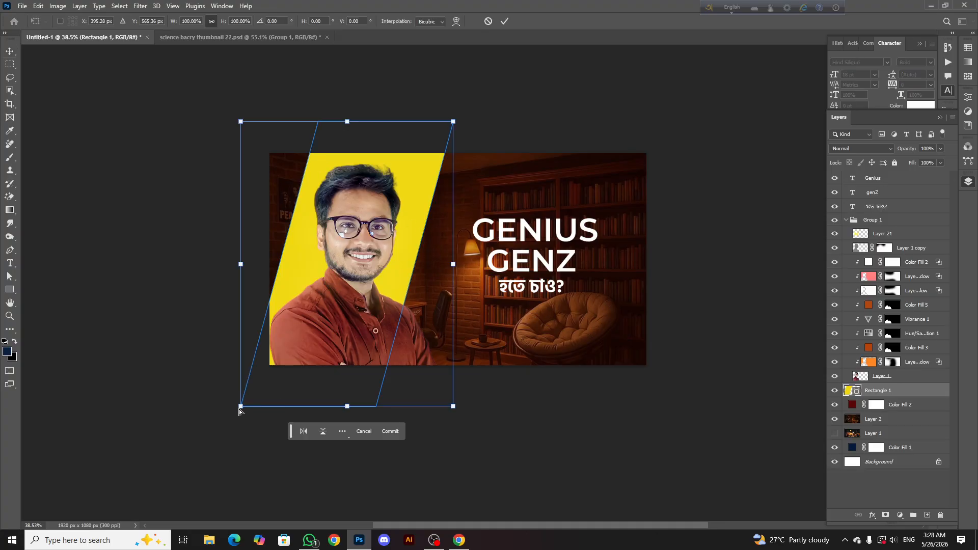
left_click_drag(239, 410, 237, 444)
left_click(505, 21)
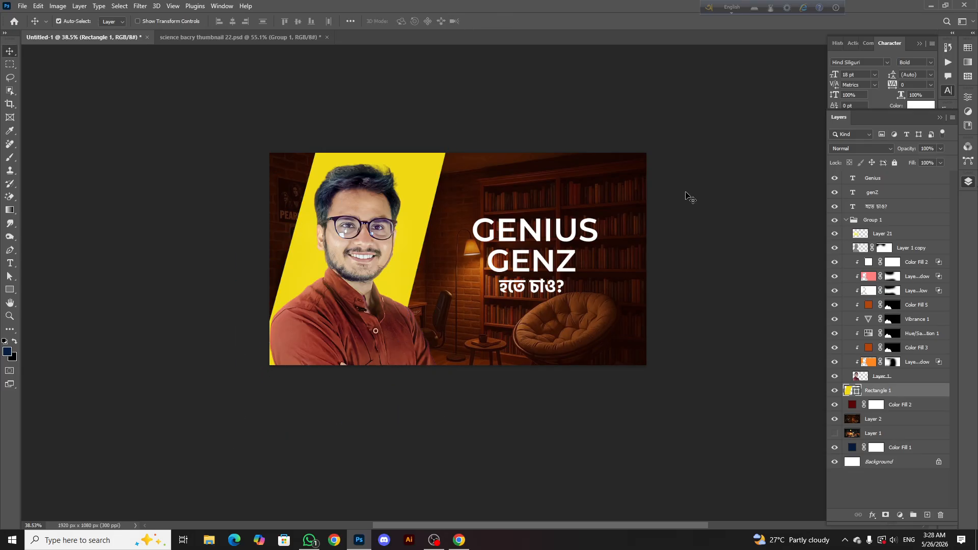
scroll(451, 195, "down", 3)
scroll(393, 311, "up", 4)
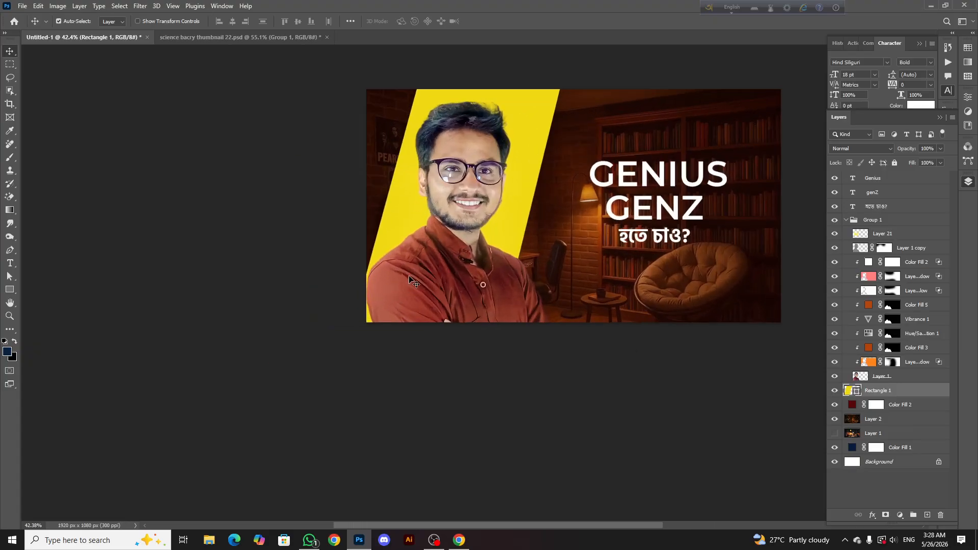
Collapse the portrait's Group 1, scale the whole group to about 103.27%, and fine-tune its position over the yellow shape
left_click(409, 277)
scroll(400, 195, "right", 2)
left_click(846, 220)
scroll(459, 208, "up", 1)
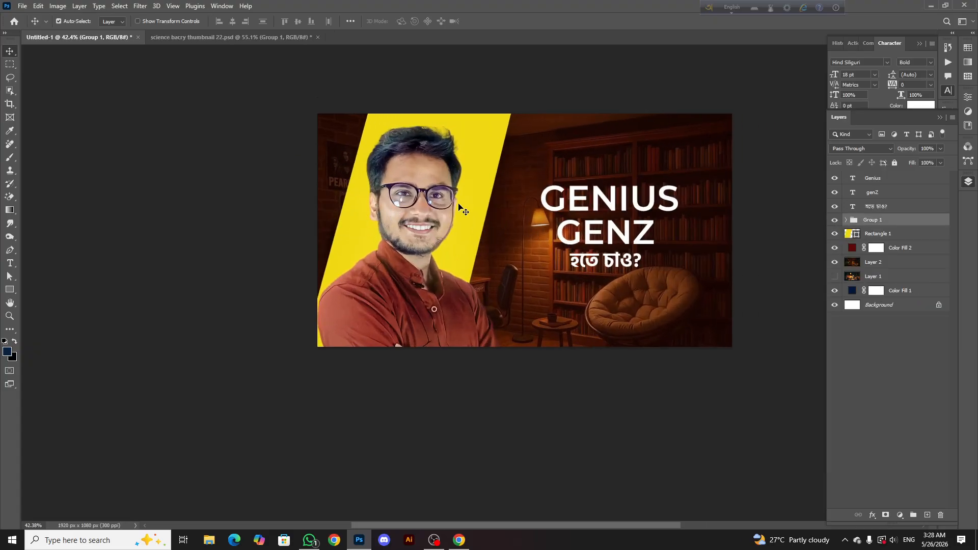
key("ctrl+t")
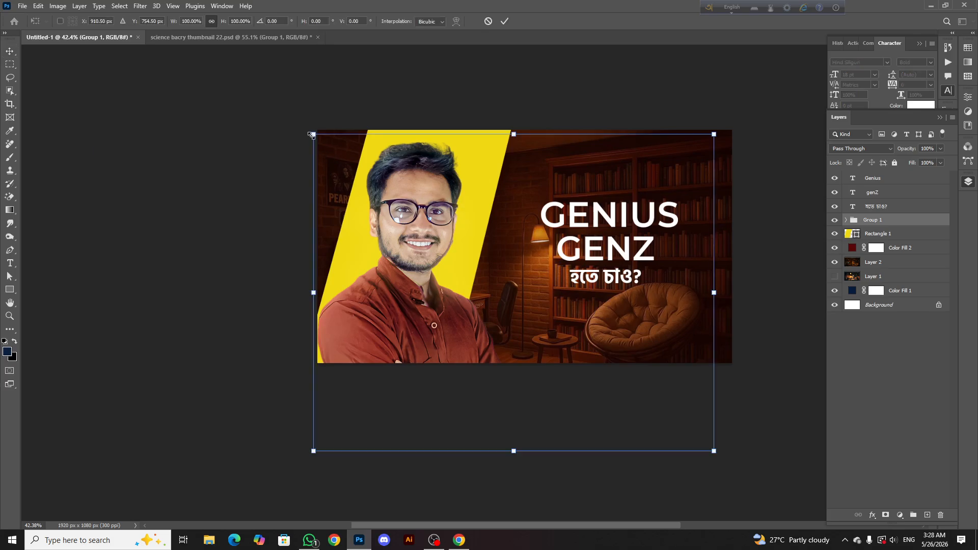
left_click_drag(310, 134, 305, 130)
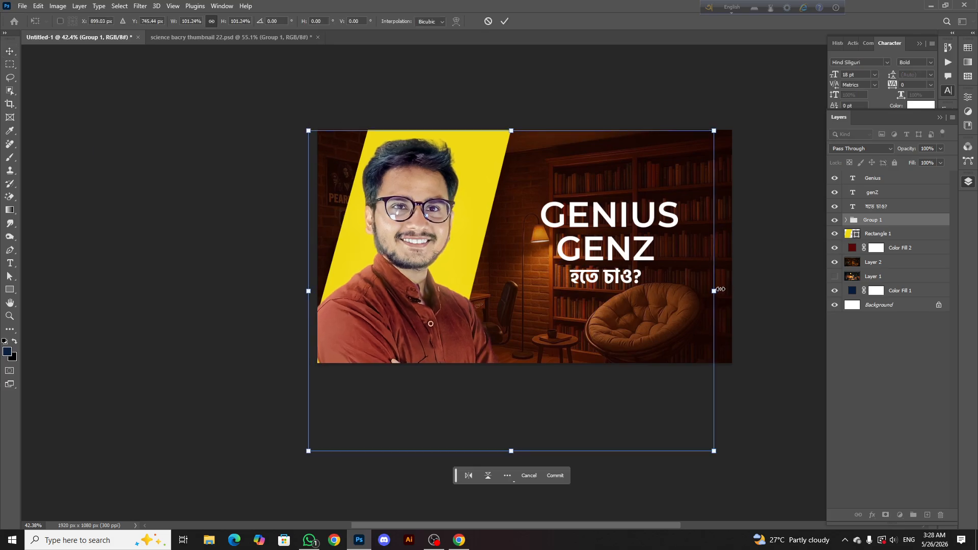
mouse_move(720, 289)
left_mouse_down()
mouse_move(735, 289)
mouse_move(722, 289)
left_mouse_up()
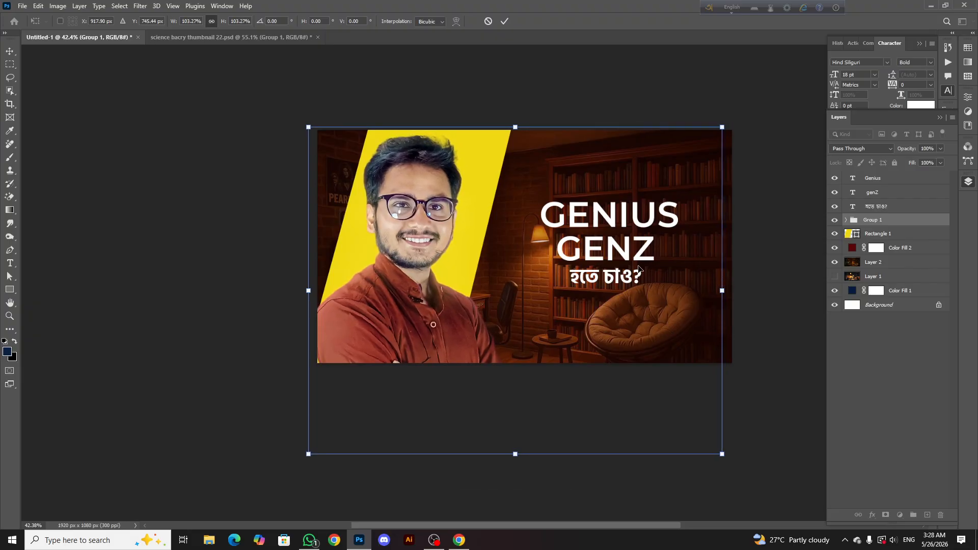
left_click_drag(638, 269, 641, 269)
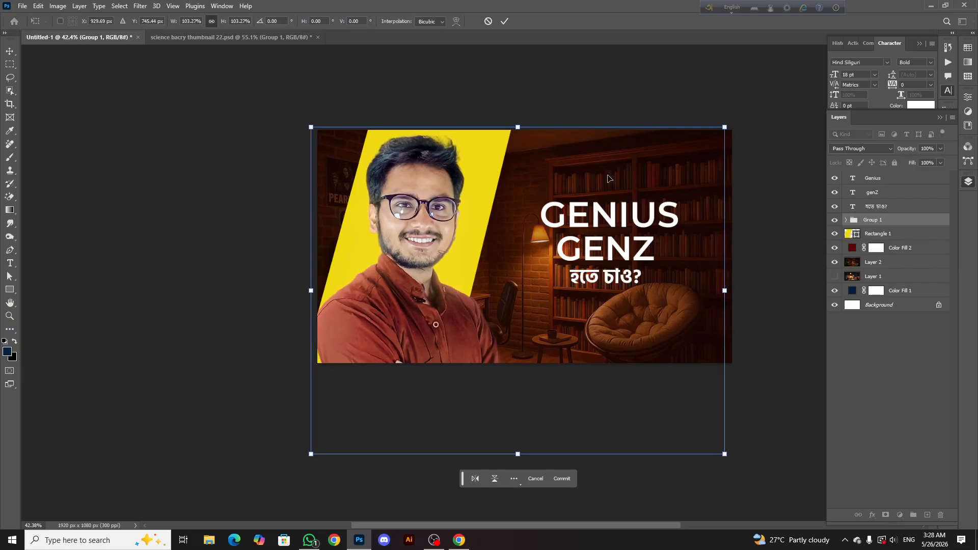
left_click(505, 21)
scroll(436, 196, "down", 3)
scroll(411, 225, "up", 4)
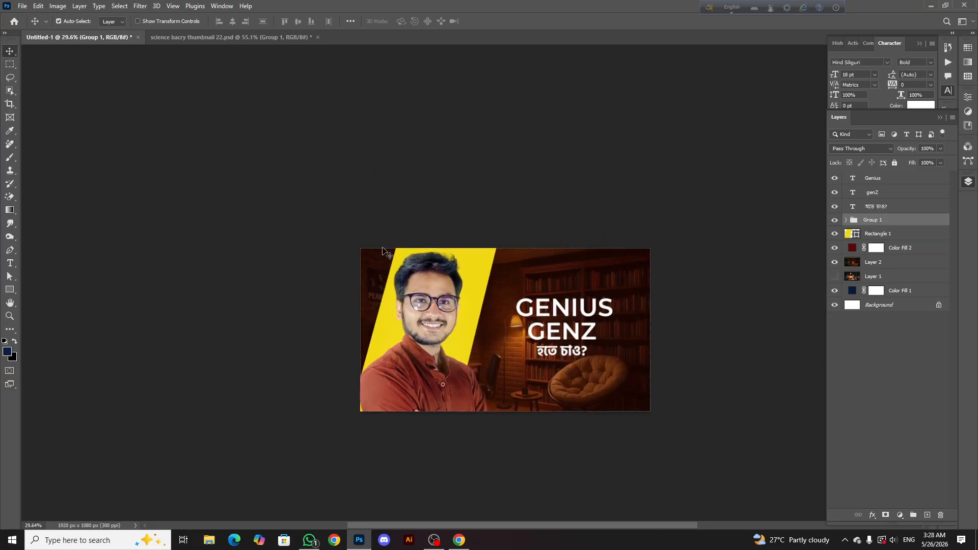
Shift the yellow shape about 20 px left behind the enlarged portrait
scroll(385, 251, "down", 2)
scroll(438, 247, "up", 4)
left_click(464, 247)
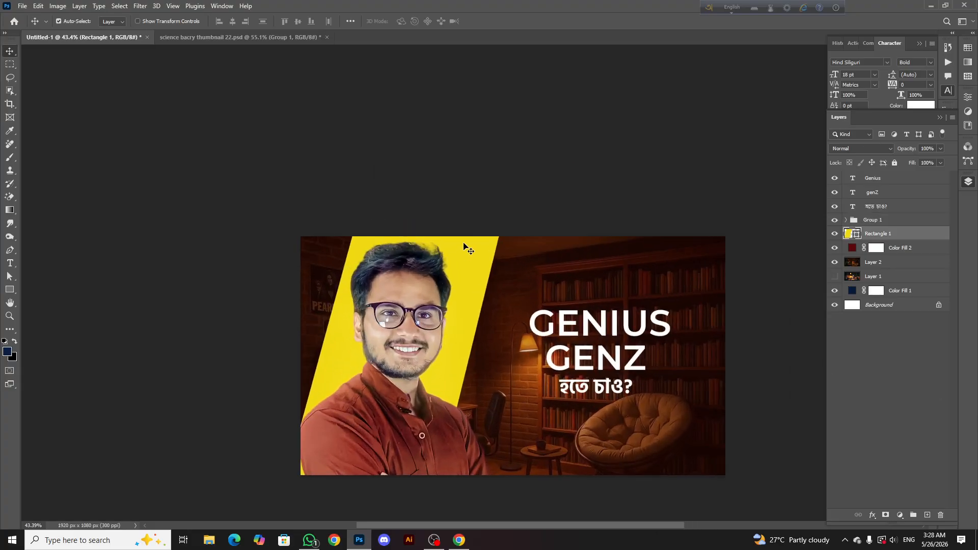
key("shift+Left")
key("shift+Left")
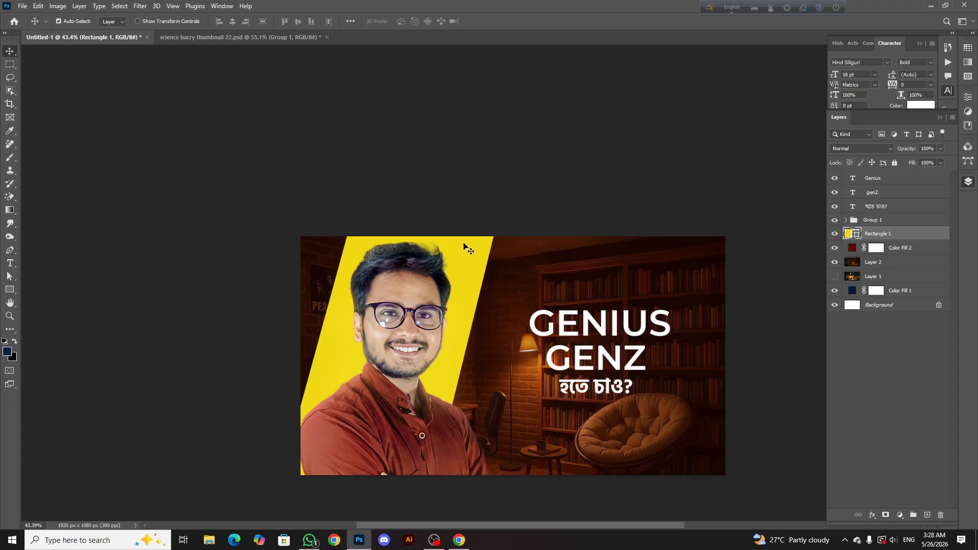
scroll(463, 243, "down", 3)
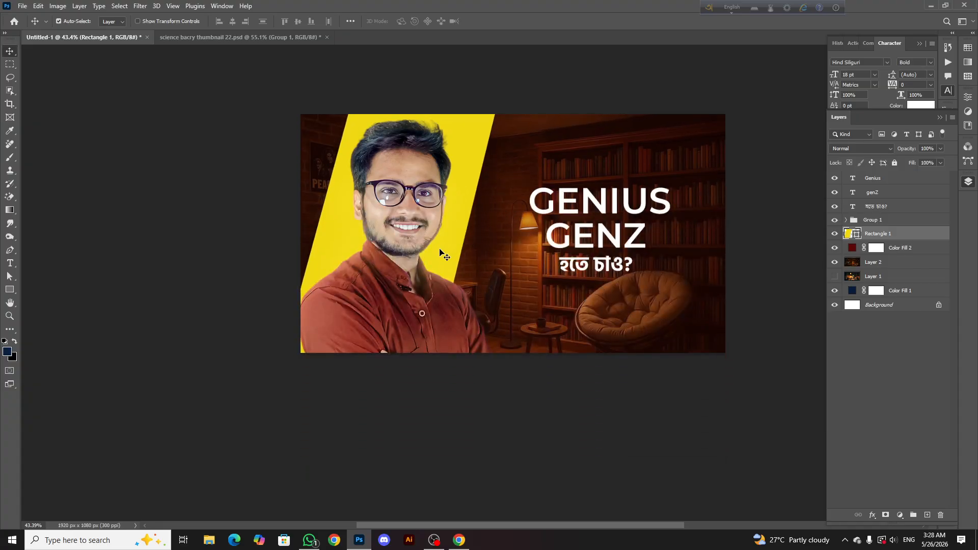
scroll(443, 265, "up", 1)
scroll(474, 176, "down", 1)
scroll(488, 158, "right", 1)
scroll(498, 217, "down", 5)
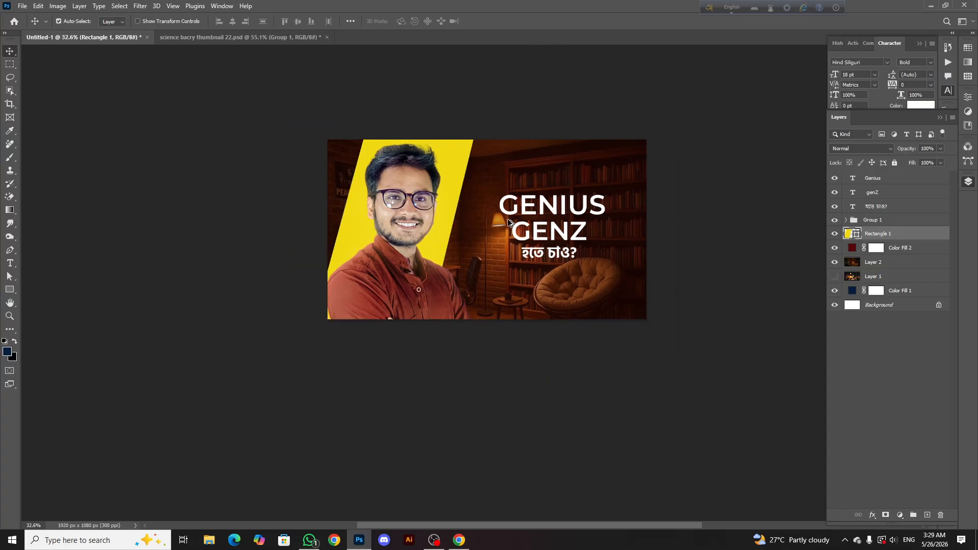
scroll(551, 237, "up", 2)
scroll(550, 236, "up", 2)
scroll(439, 214, "down", 3)
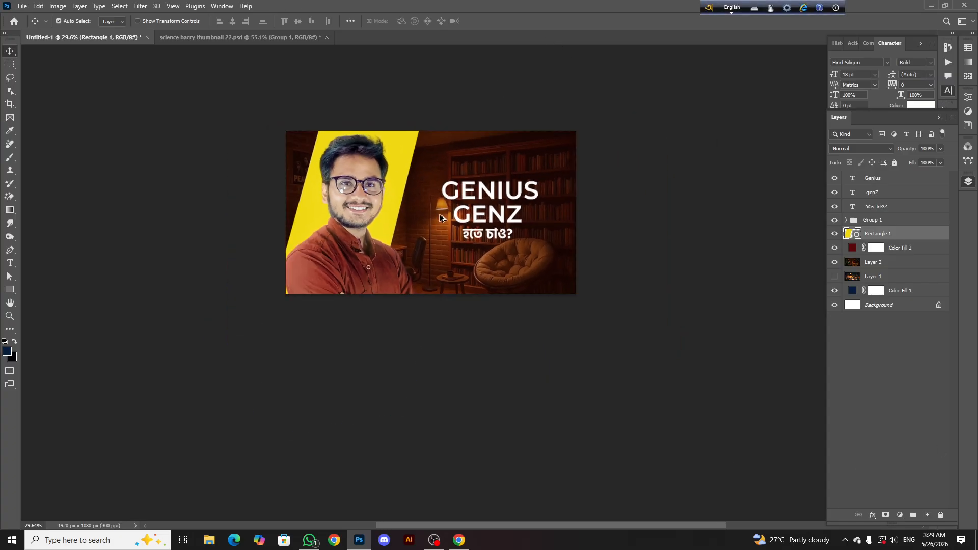
scroll(433, 245, "up", 2)
Add a black Solid Color fill layer directly above Layer 2 and invert its mask to hide the fill
left_click(492, 175)
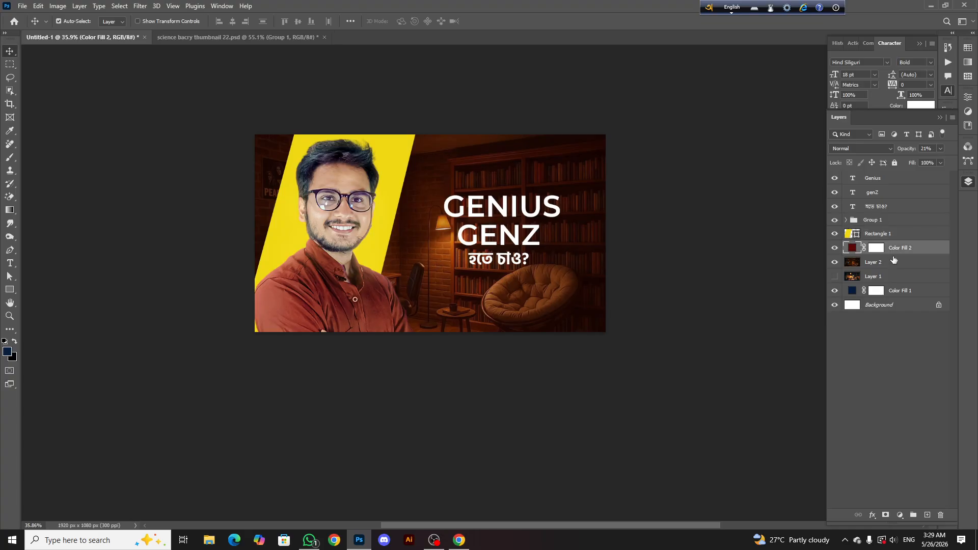
left_click(898, 515)
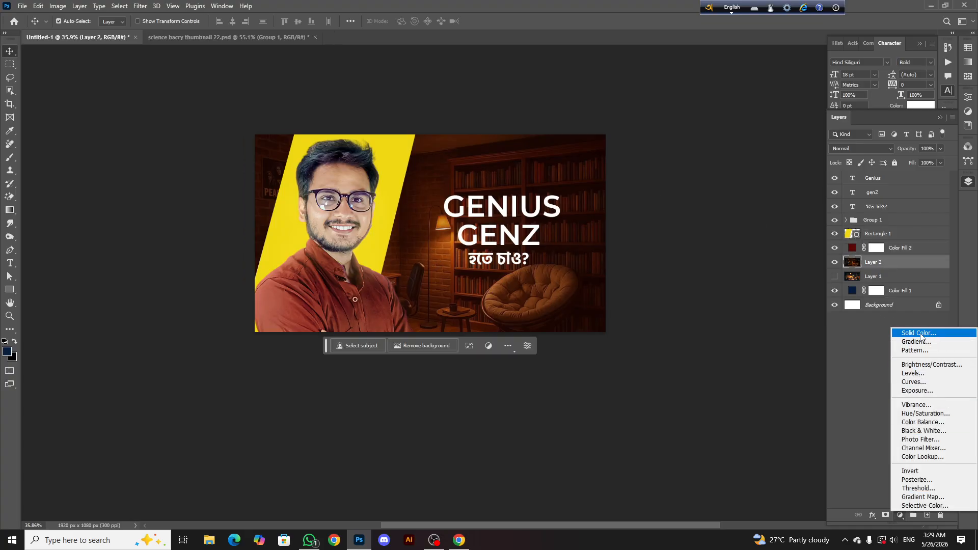
left_click(923, 336)
left_click(376, 487)
left_click(648, 331)
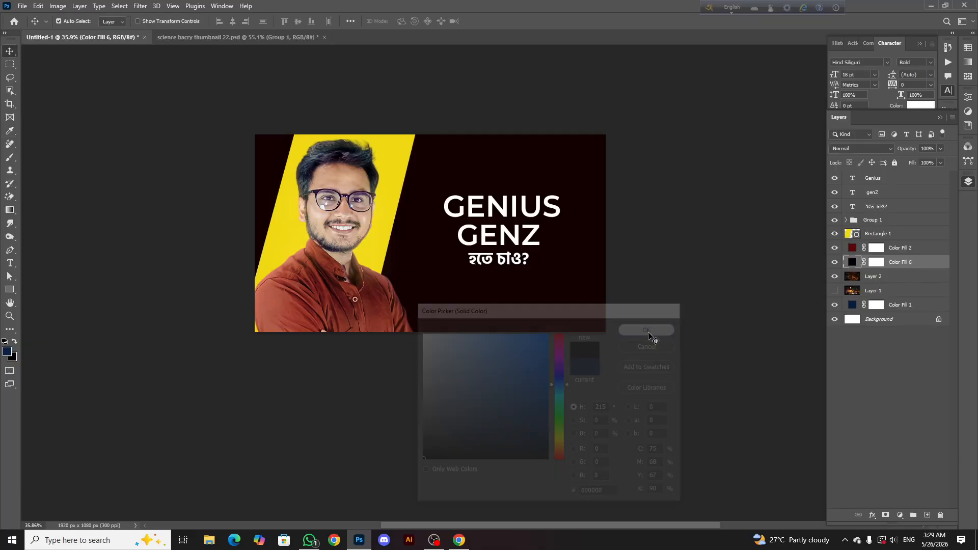
left_click_drag(911, 162, 944, 161)
left_click(875, 262)
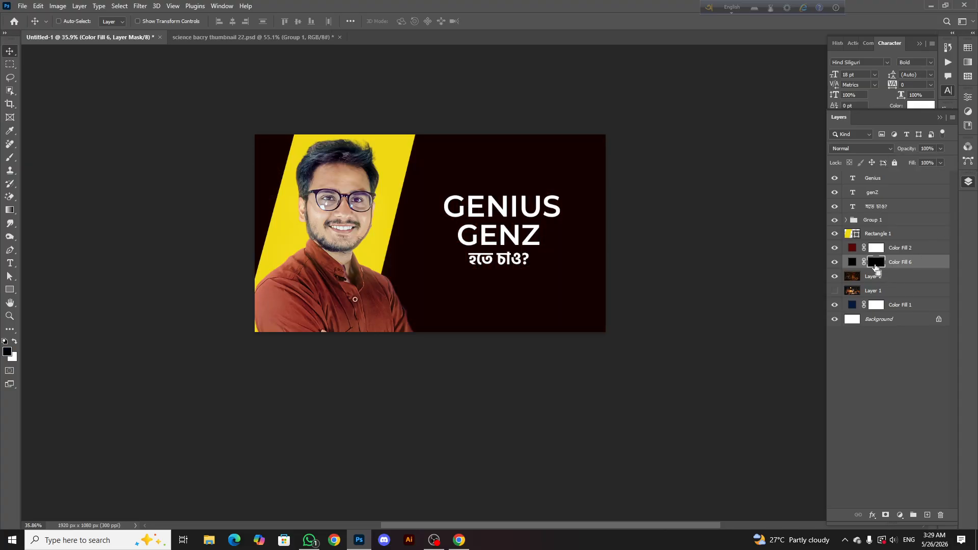
key("ctrl+i")
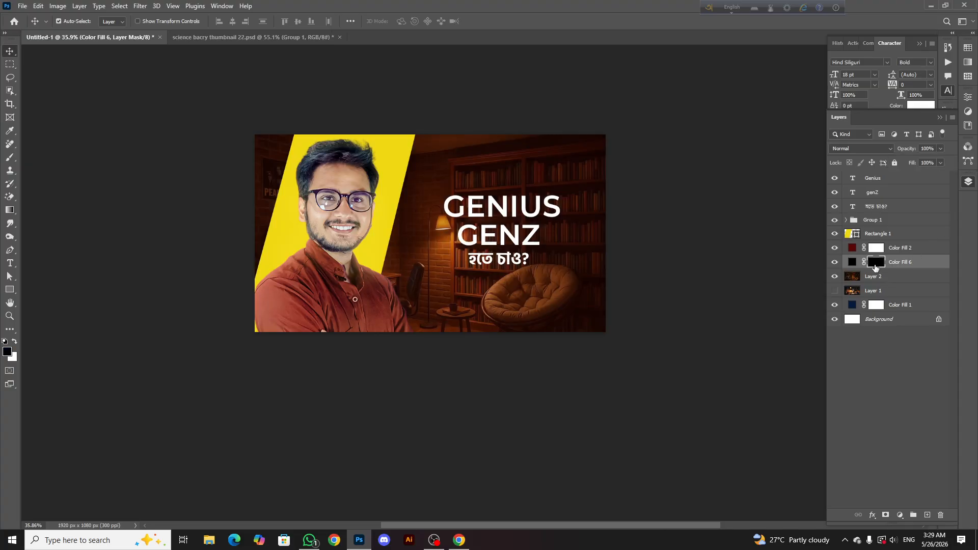
Paint white on the black fill's mask with a soft brush of about 1587 px, darkening the room behind the heading
right_click(19, 156)
left_click(51, 158)
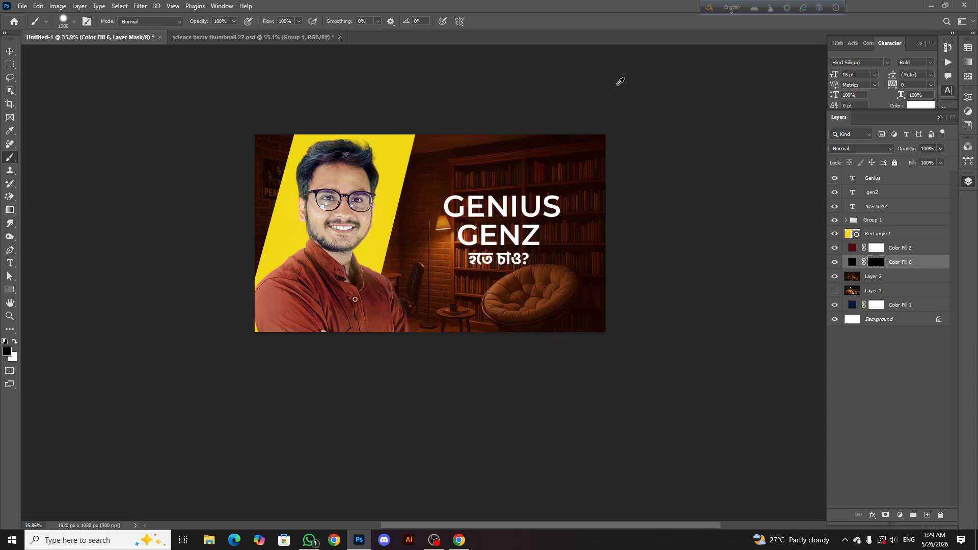
mouse_move(486, 225)
left_mouse_down()
mouse_move(595, 72)
mouse_move(536, 10)
mouse_move(529, 16)
left_mouse_up()
mouse_move(463, 276)
left_mouse_down()
mouse_move(447, 99)
mouse_move(431, 100)
left_mouse_up()
left_click(14, 342)
scroll(477, 255, "up", 1)
left_click(477, 255)
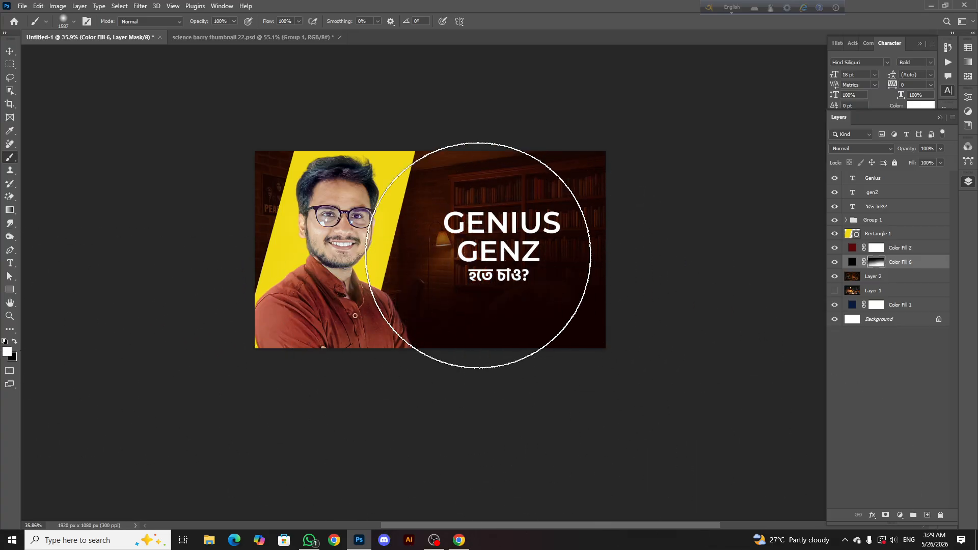
left_click(478, 256)
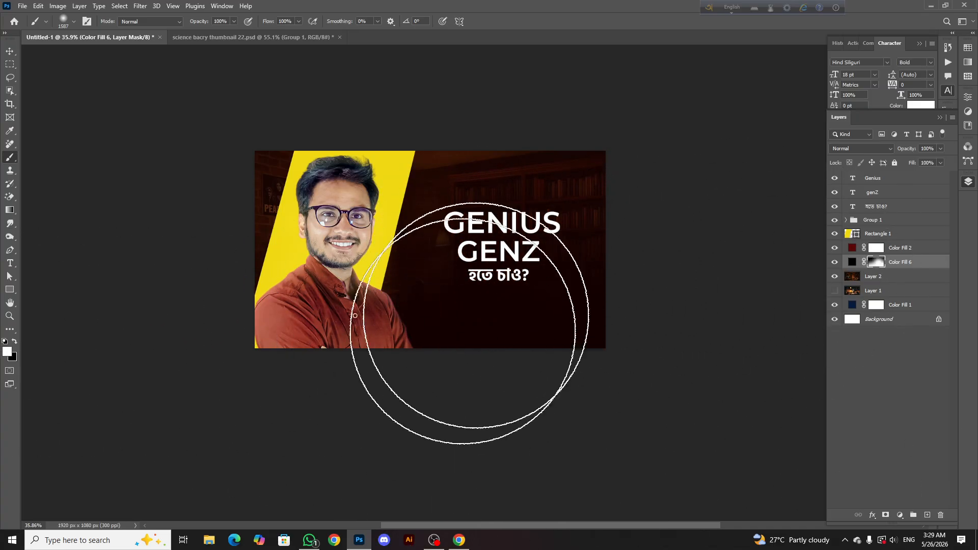
Compare the room with the black fill off and on, try inverting its mask, and undo the inversion
left_click(834, 262)
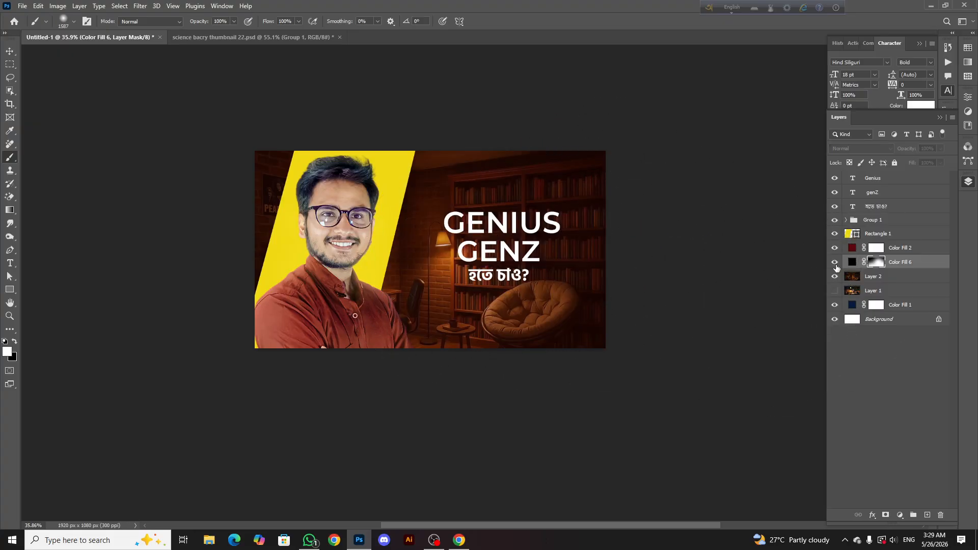
left_click(835, 263)
key("ctrl+i")
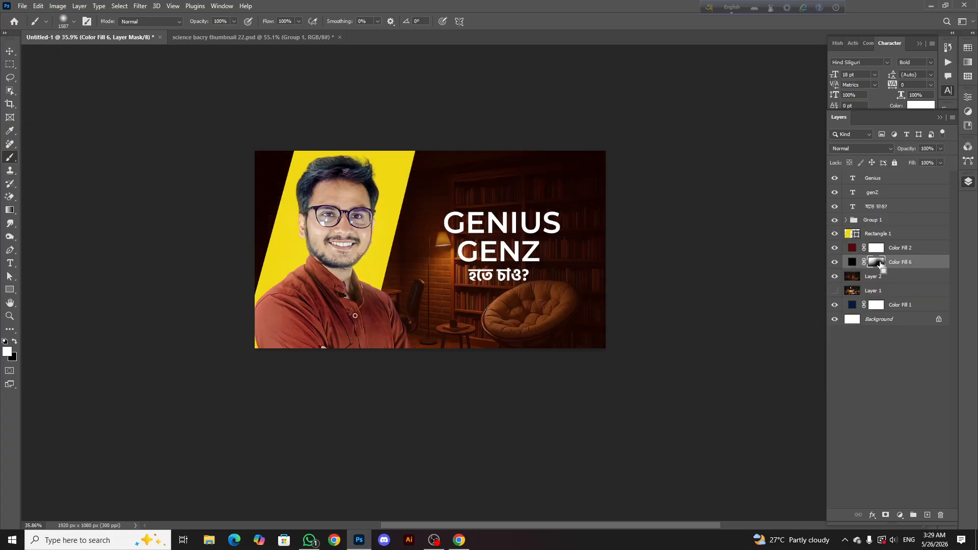
key("ctrl+z")
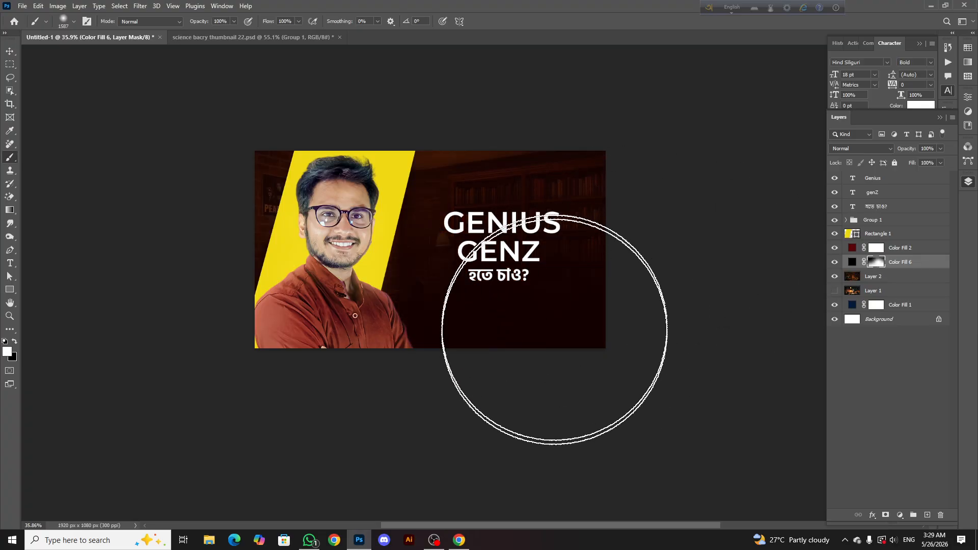
Try a large black brush stroke on the fill's mask along the canvas's lower edge, and undo it
left_click(15, 343)
mouse_move(465, 447)
left_mouse_down()
mouse_move(698, 448)
mouse_move(515, 447)
left_mouse_up()
key("ctrl+z")
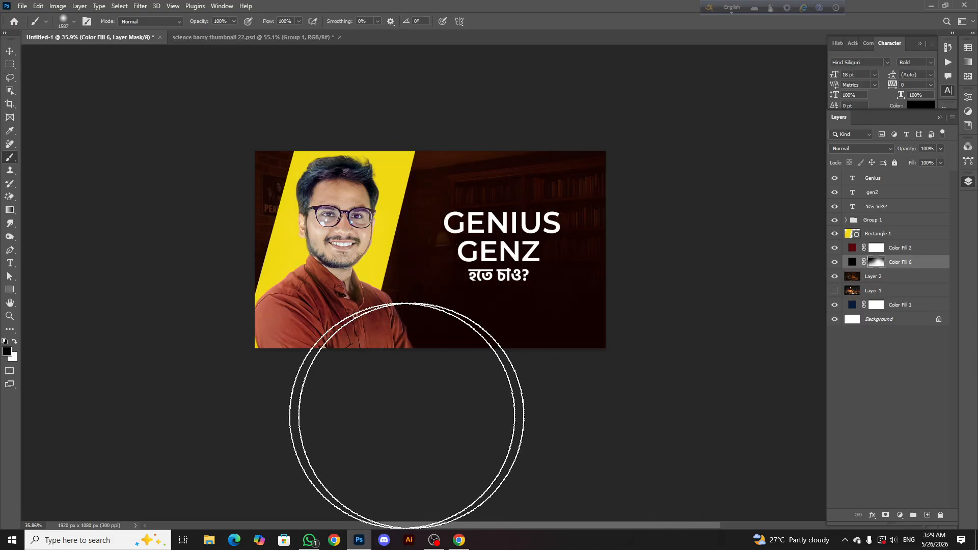
Compare the design with the black Color Fill 6 layer off and on, and reduce the layer's opacity to 85%
scroll(508, 442, "down", 1)
scroll(508, 442, "down", 2)
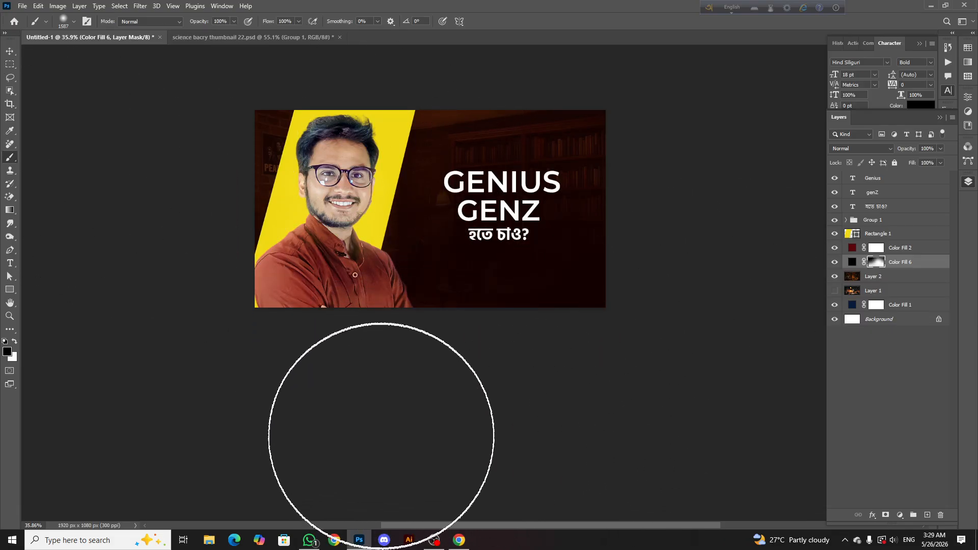
scroll(275, 357, "up", 2)
scroll(374, 240, "down", 3)
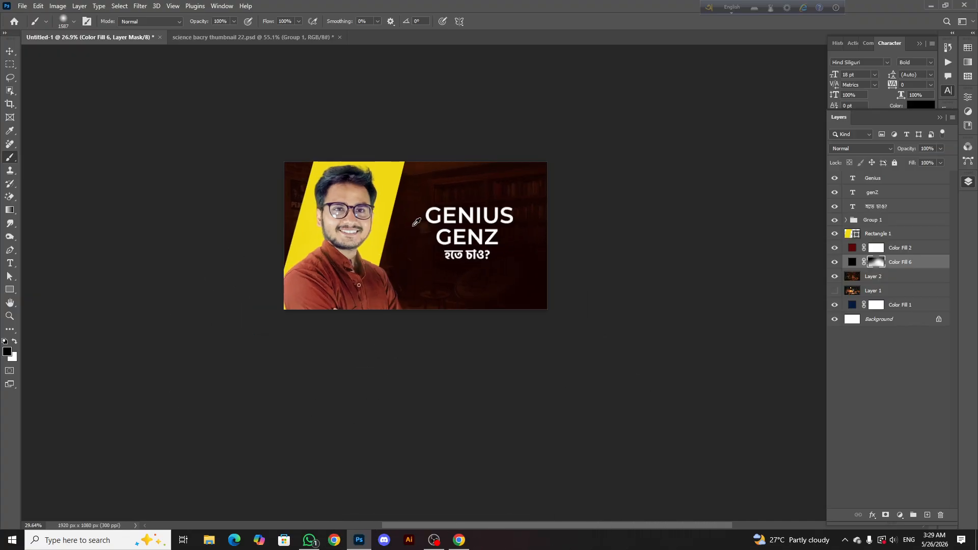
scroll(413, 223, "up", 4)
left_click(10, 51)
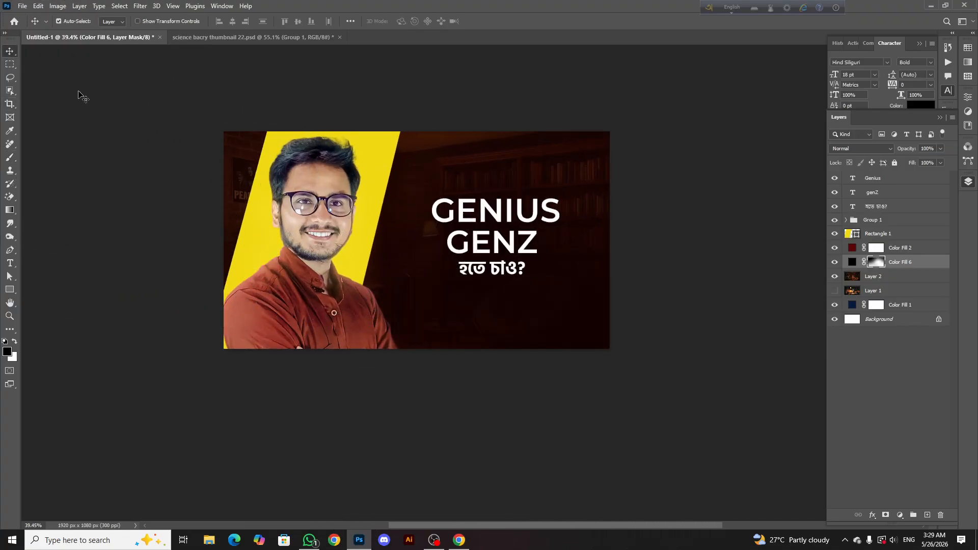
scroll(501, 157, "down", 3)
scroll(505, 155, "up", 3)
scroll(505, 158, "up", 2)
scroll(505, 237, "down", 1)
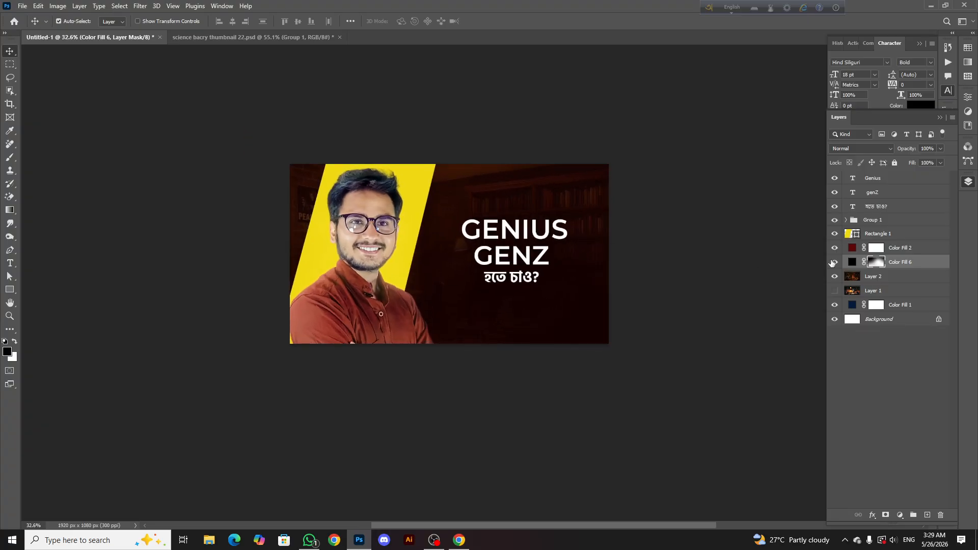
left_click(836, 267)
left_click(836, 267)
left_click_drag(940, 159, 922, 162)
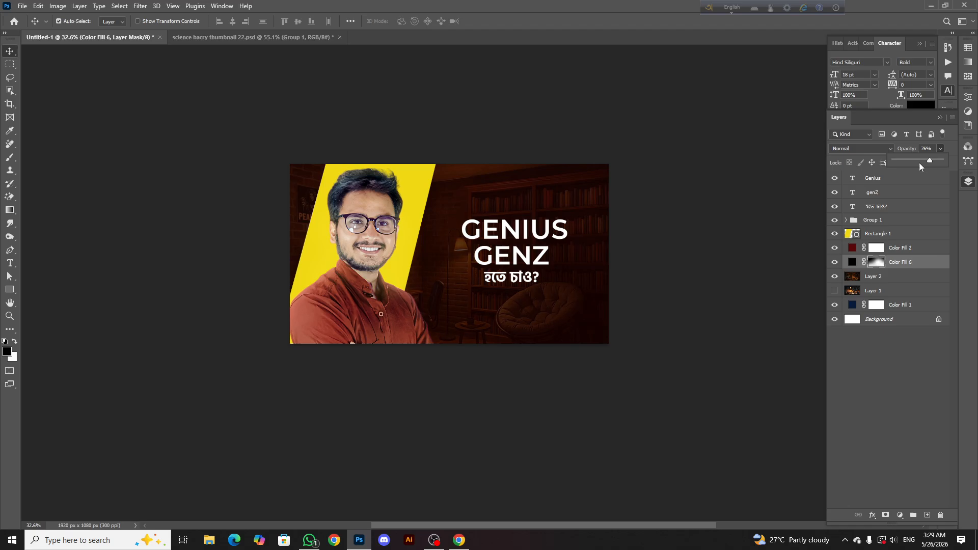
Examine the darkened background against the portrait and heading at several magnifications
scroll(514, 229, "down", 2)
scroll(514, 230, "down", 1)
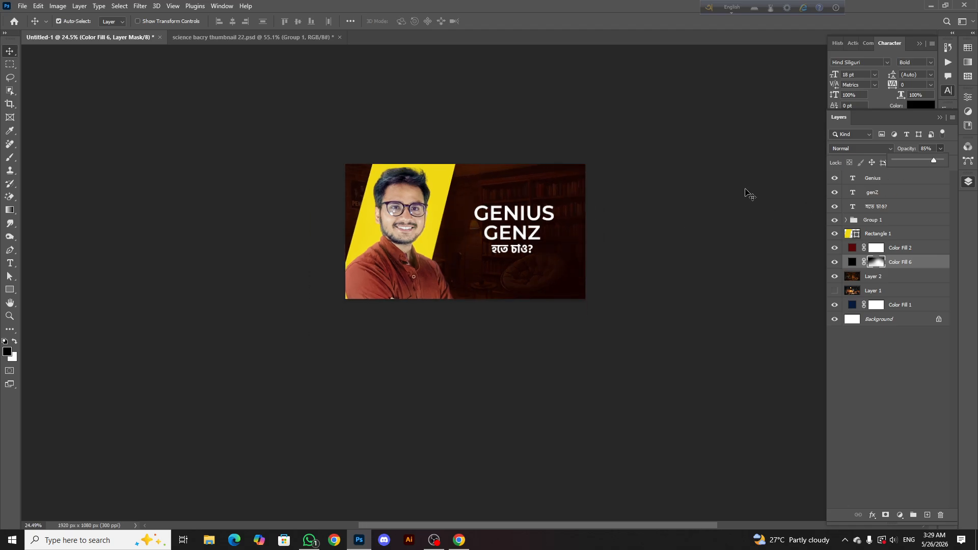
scroll(525, 280, "up", 1)
scroll(505, 270, "up", 3)
scroll(474, 255, "up", 1)
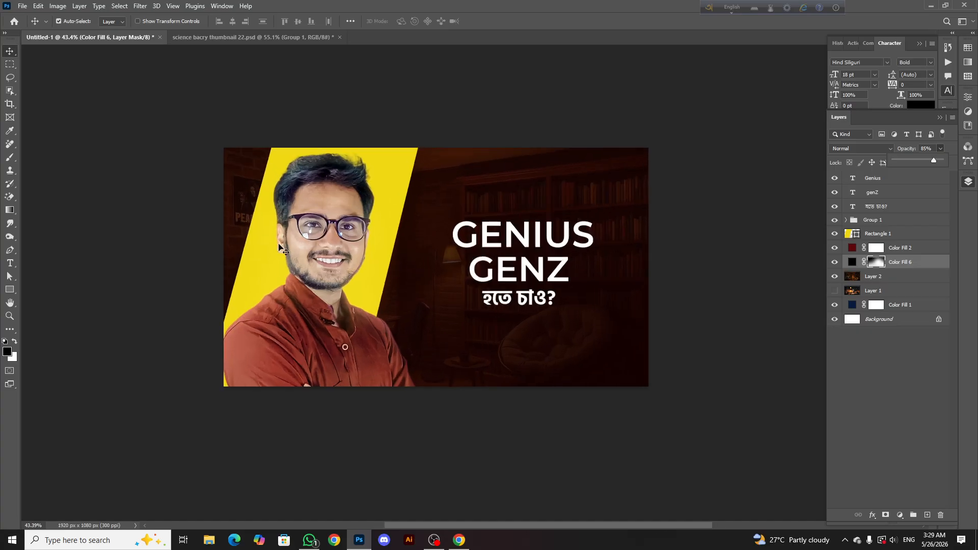
left_click(5, 53)
scroll(412, 199, "down", 3)
scroll(481, 260, "up", 5)
scroll(458, 267, "up", 1)
scroll(438, 271, "right", 2)
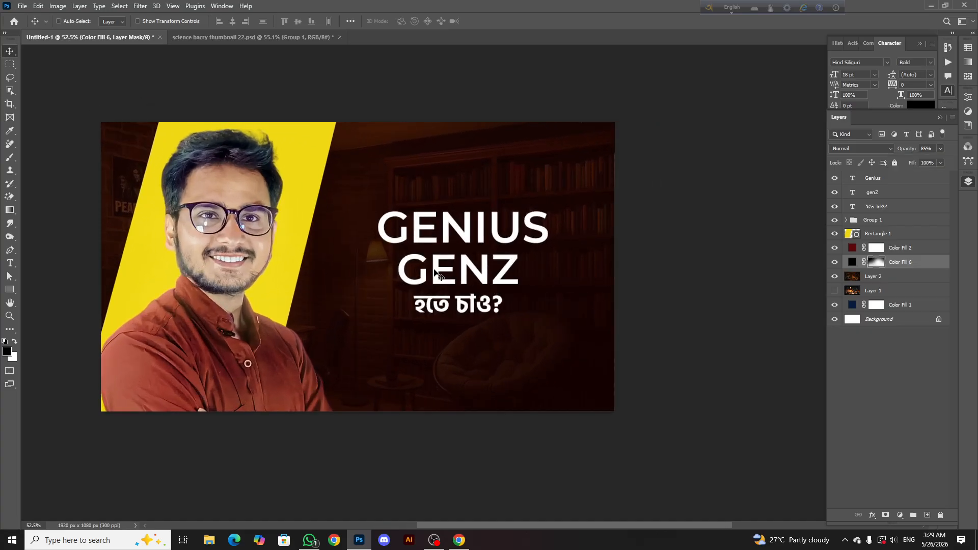
scroll(514, 261, "down", 2)
scroll(469, 282, "up", 2)
scroll(489, 275, "left", 2)
scroll(521, 266, "down", 2)
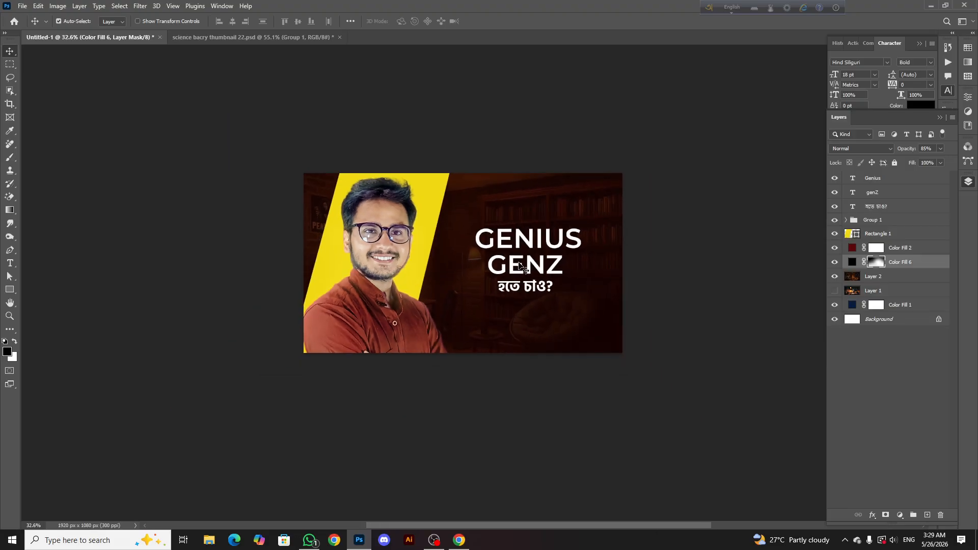
scroll(521, 266, "down", 1)
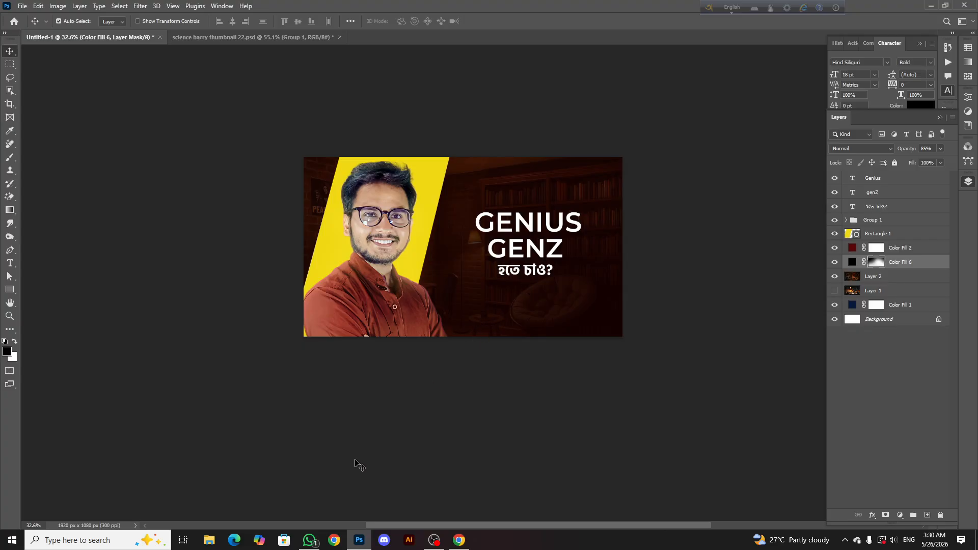
Switch to Pinterest in Chrome and search for "creative ed tech thumbnail design"
left_click(455, 542)
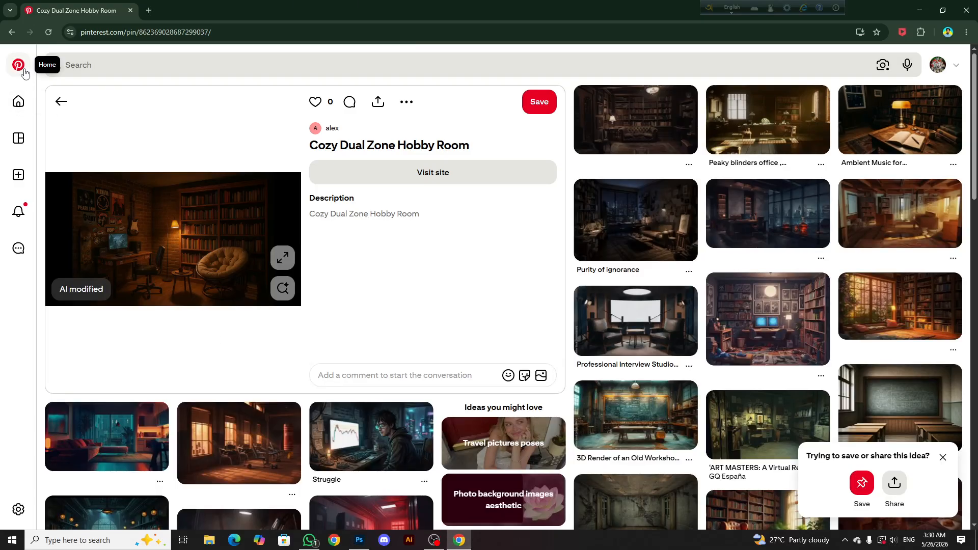
left_click(96, 63)
type("e")
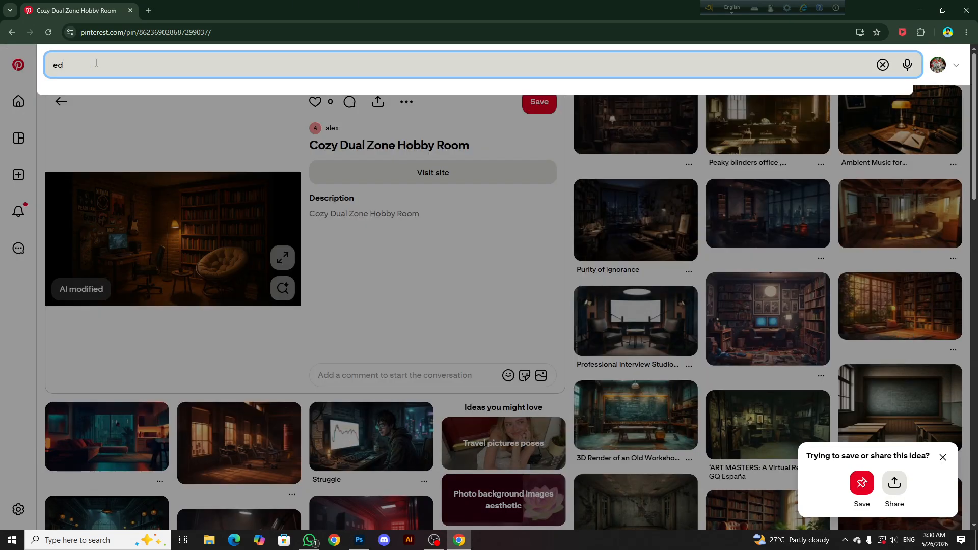
type("d t")
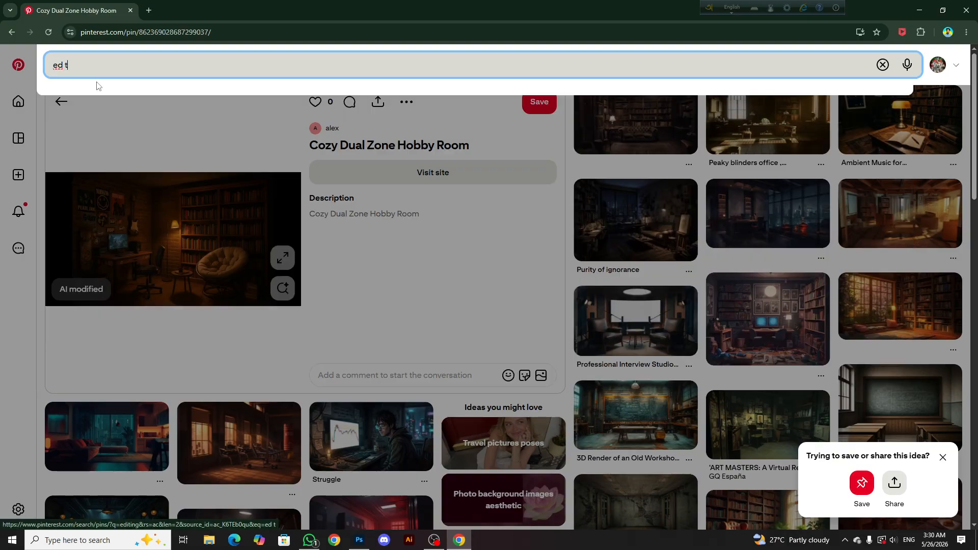
type("ech ")
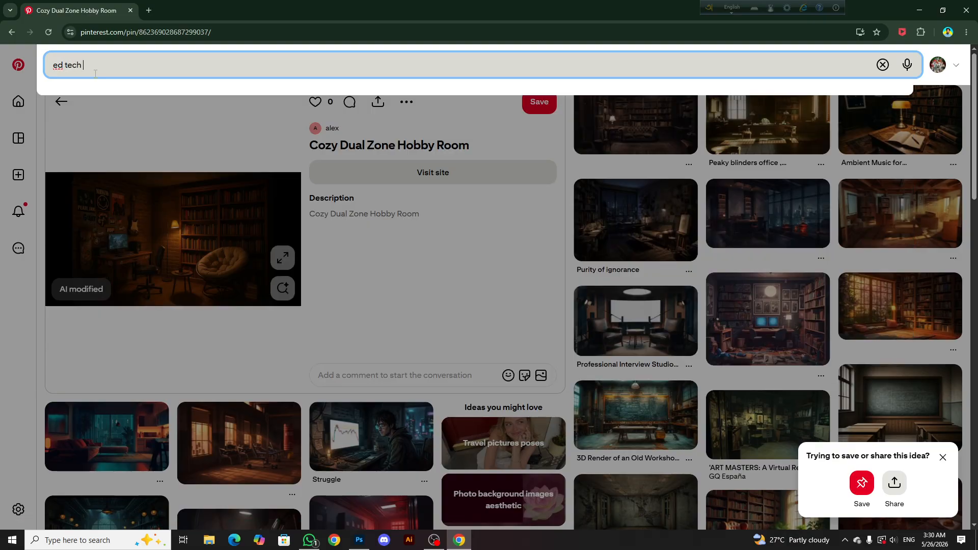
type("des")
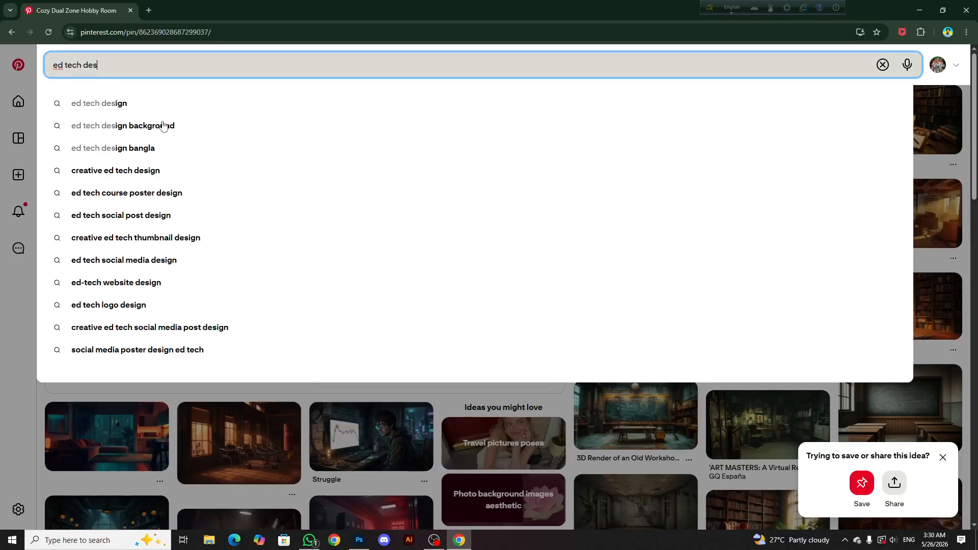
left_click(157, 240)
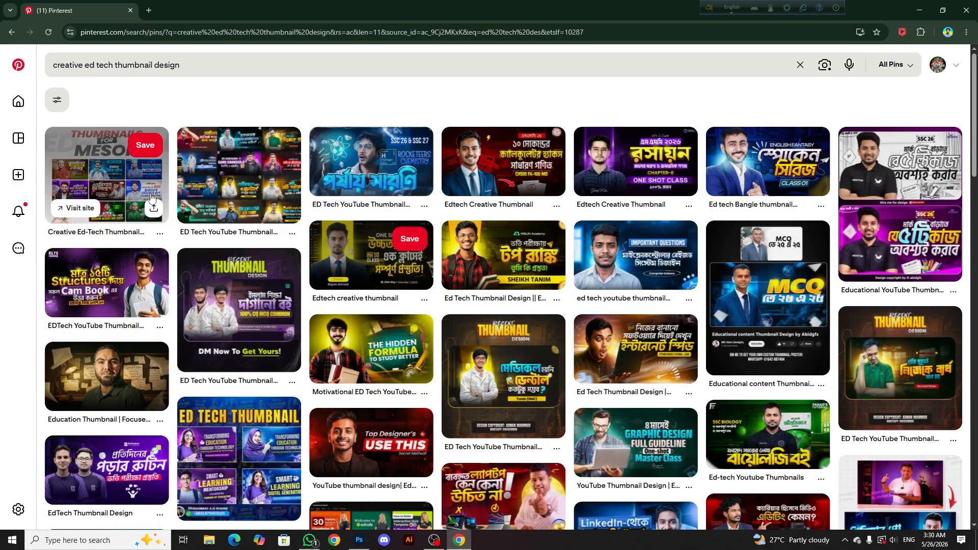
Browse the thumbnail search results for design references and return to Photoshop
scroll(51, 202, "down", 6)
scroll(392, 278, "down", 2)
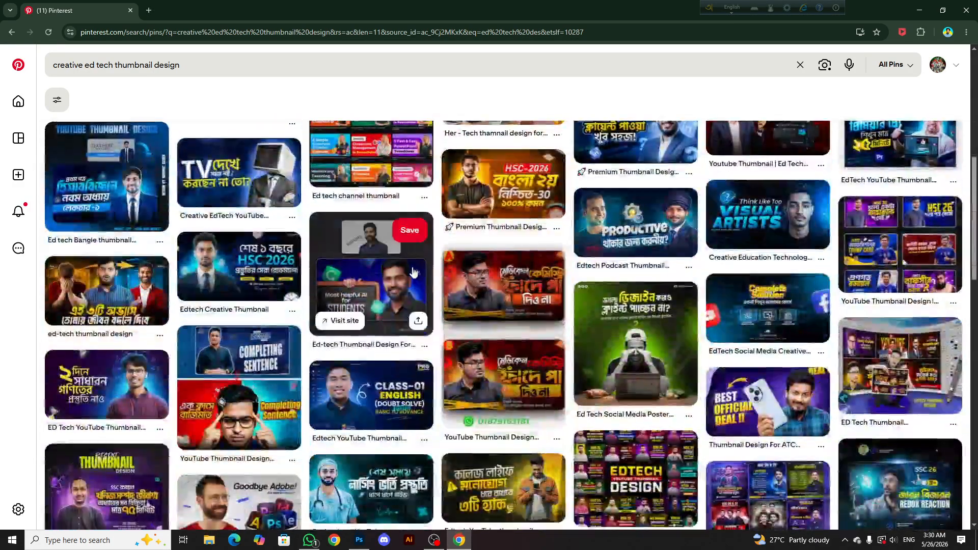
left_click(921, 10)
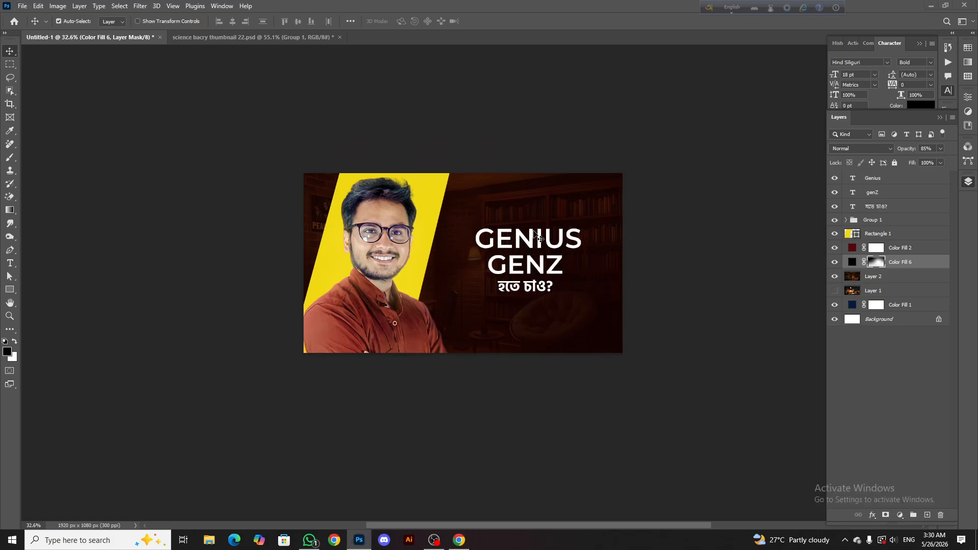
Turn off All Caps for the GENZ line of the heading, restoring its genZ lettering
scroll(535, 235, "up", 3)
left_click(546, 245)
double_click(562, 261)
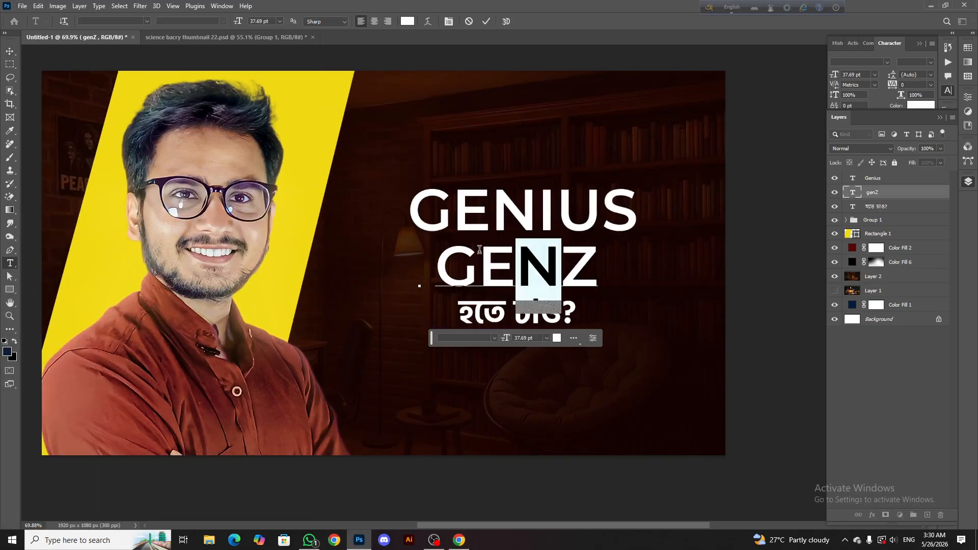
left_click_drag(562, 261, 433, 248)
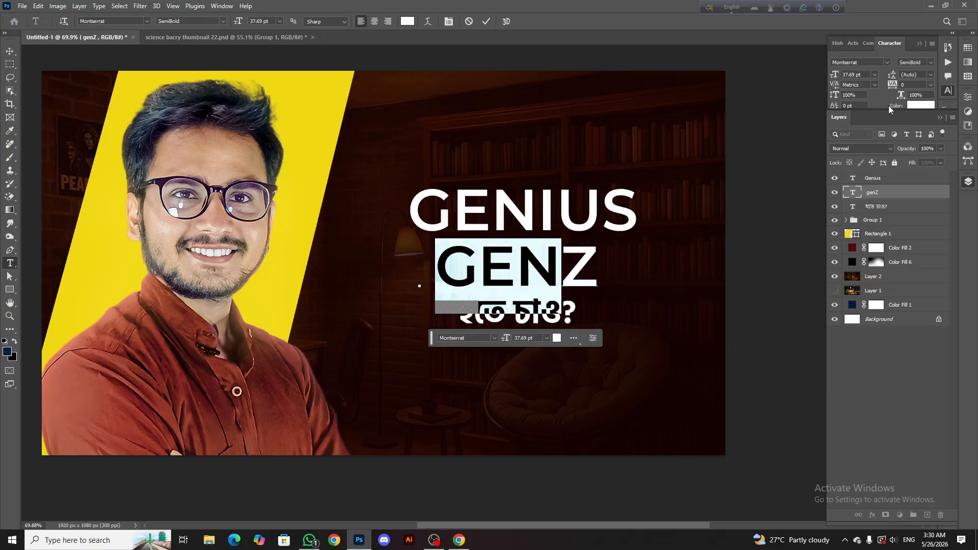
double_click(930, 124)
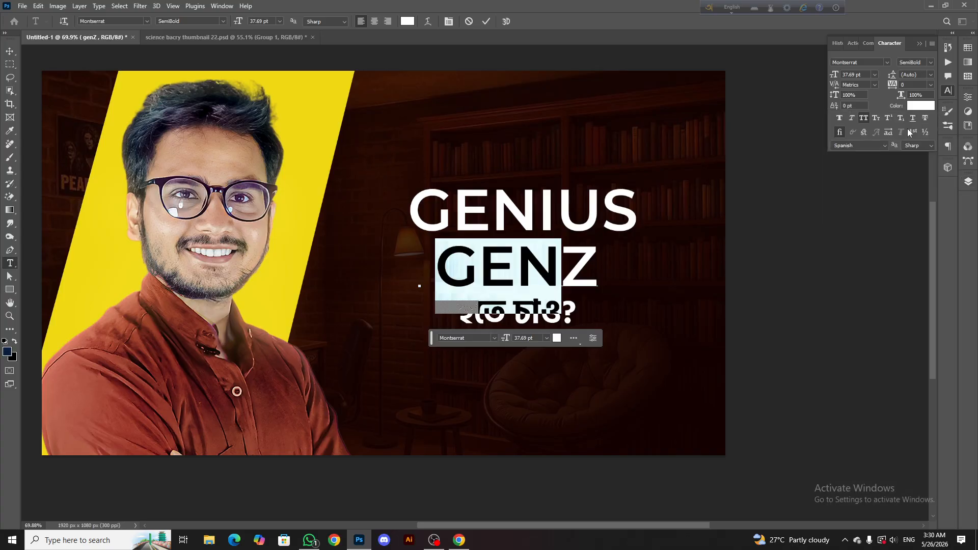
left_click(862, 119)
left_click(486, 22)
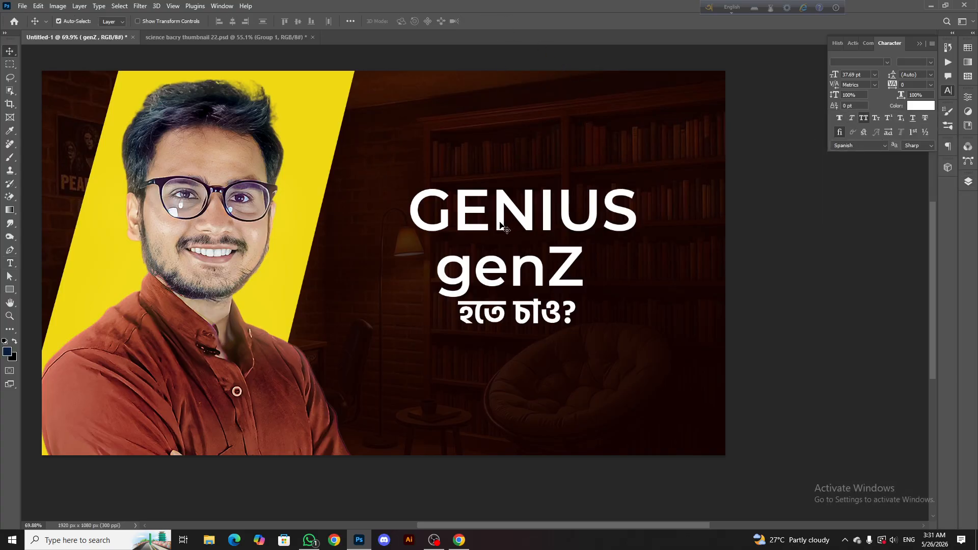
Try the heading's GENIUS line without All Caps and undo that change
double_click(501, 224)
left_click_drag(452, 210, 721, 202)
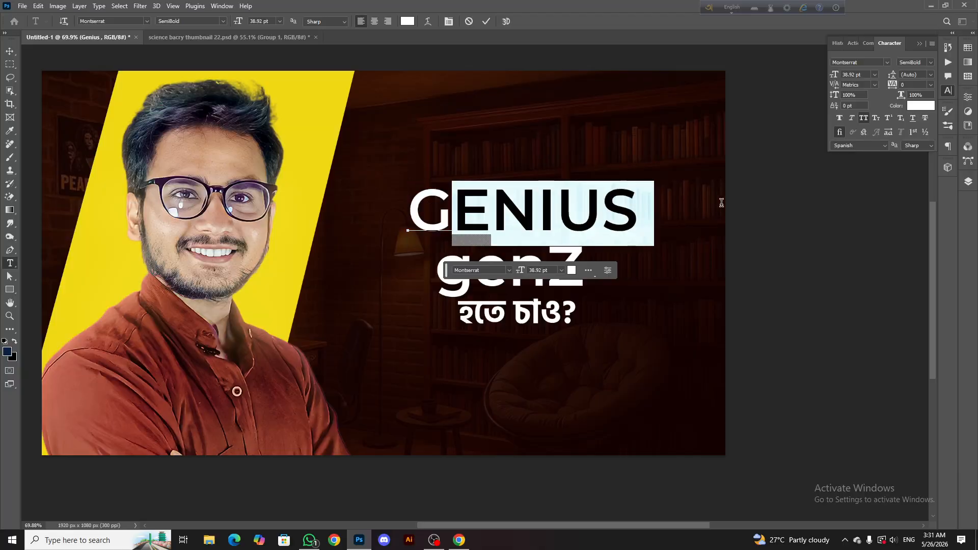
left_click(864, 119)
left_click(485, 22)
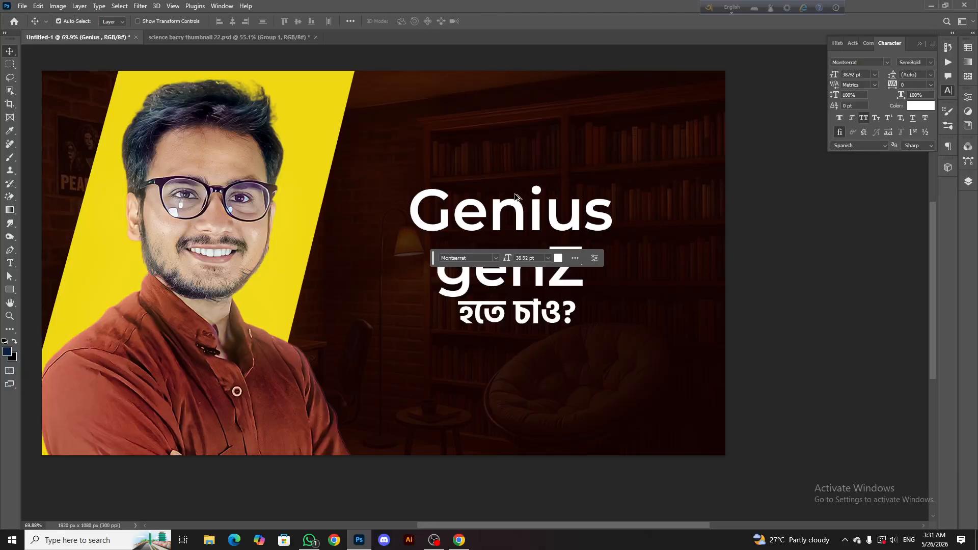
scroll(515, 198, "down", 4)
scroll(521, 204, "up", 2)
key("ctrl+z")
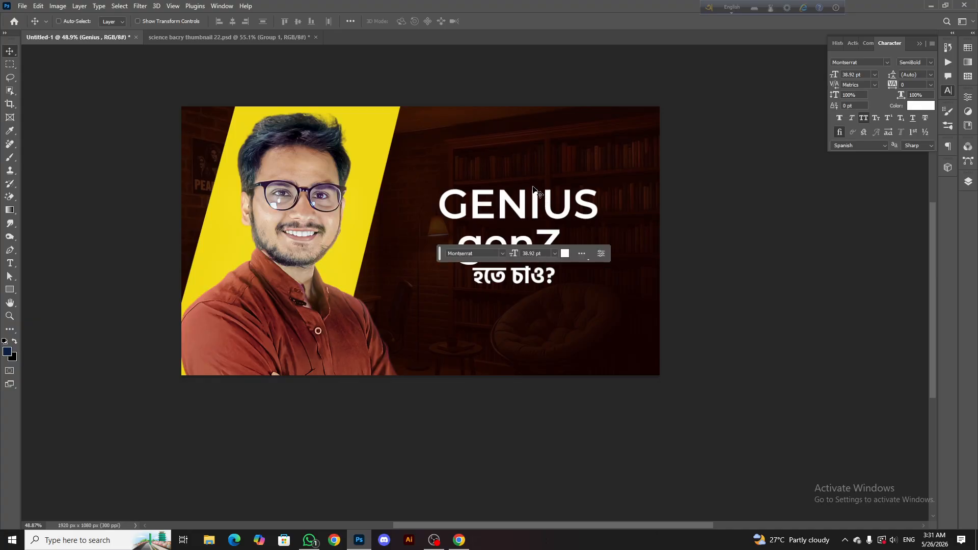
Set the GENIUS text to the Bold weight of Montserrat
left_click(533, 188)
scroll(512, 219, "down", 5)
scroll(541, 215, "up", 4)
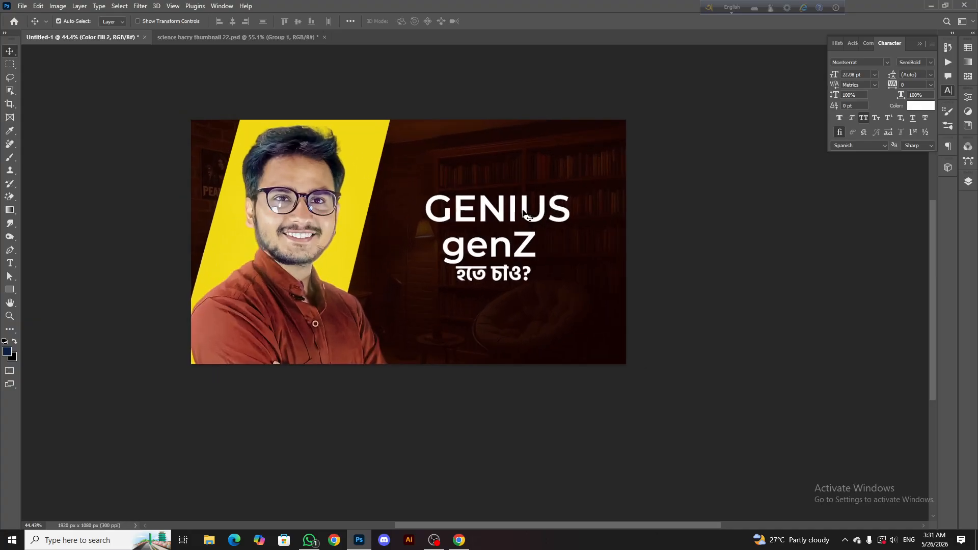
double_click(453, 197)
left_click(222, 21)
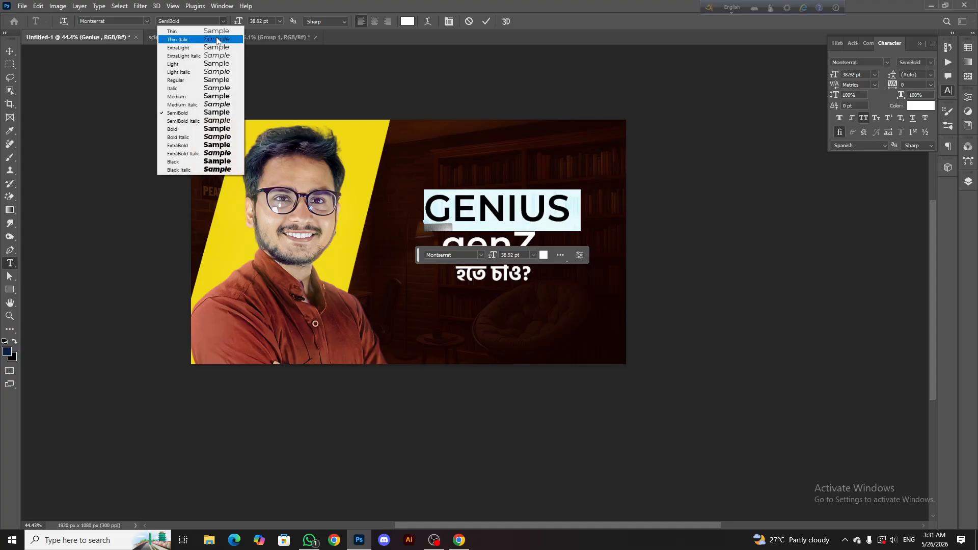
left_click(200, 129)
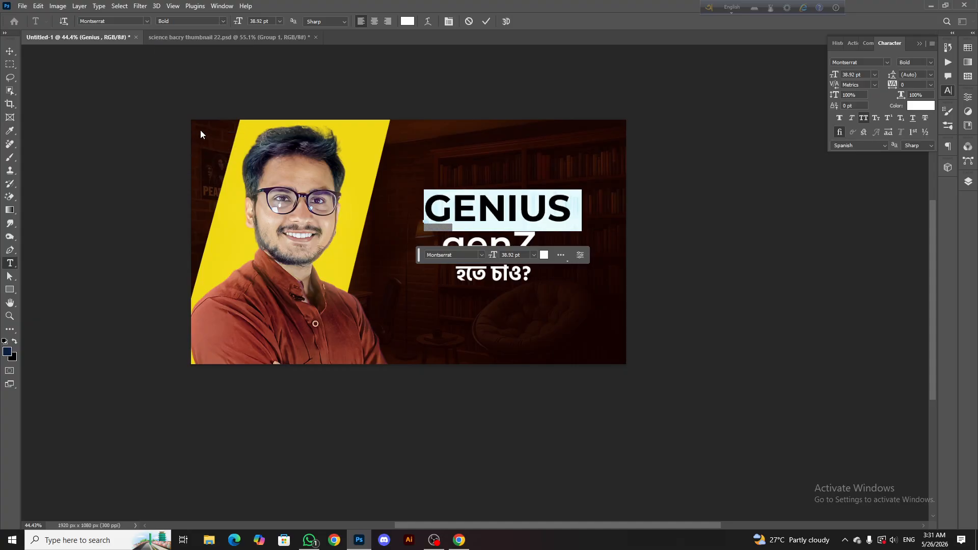
left_click(490, 21)
key("v")
Enlarge the হতে চাও? line to about 240% and position it centred beneath genZ
scroll(499, 163, "down", 3)
scroll(516, 199, "up", 5)
left_click_drag(514, 232, 520, 229)
left_click(509, 277)
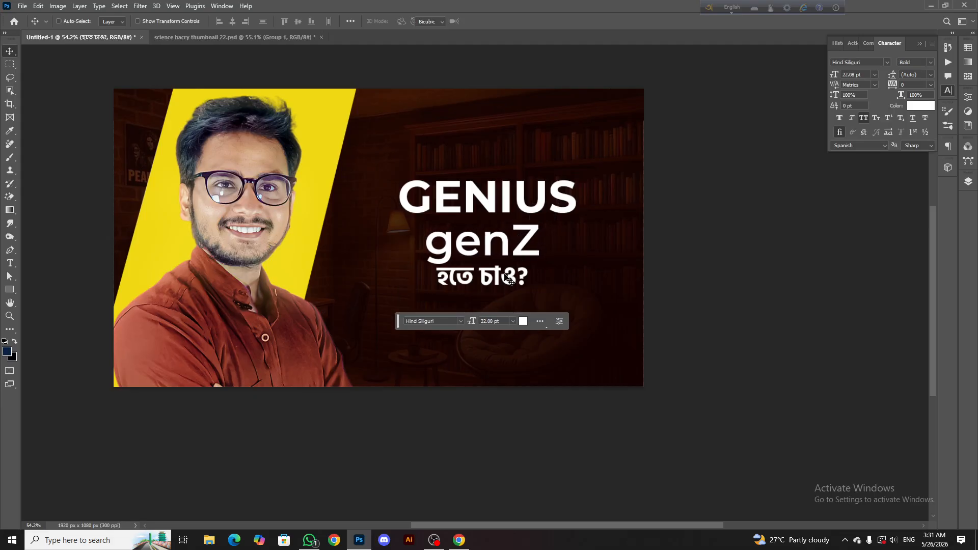
key("ctrl+t")
left_click_drag(528, 297, 636, 339)
left_click_drag(559, 330, 499, 343)
left_click_drag(514, 289, 506, 292)
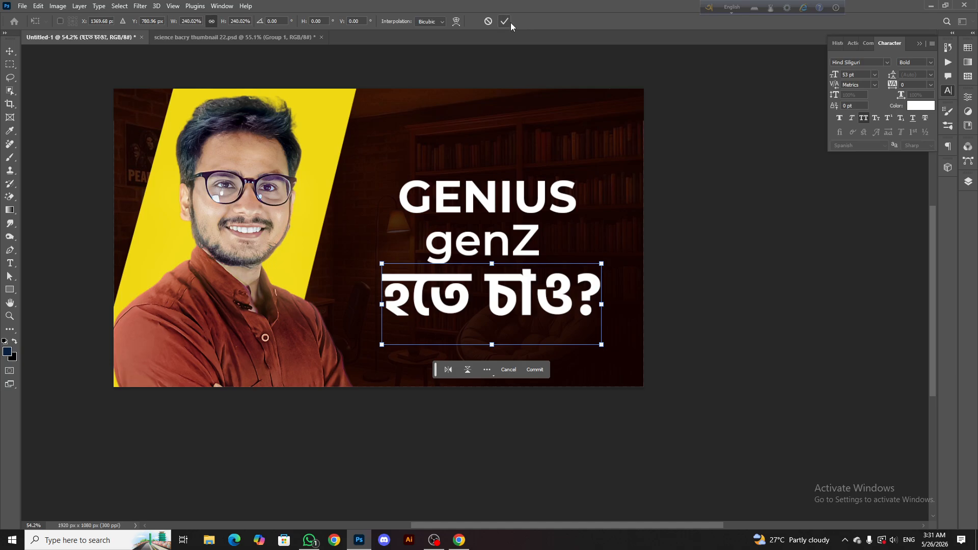
left_click(504, 21)
scroll(480, 232, "down", 3)
scroll(480, 231, "up", 5)
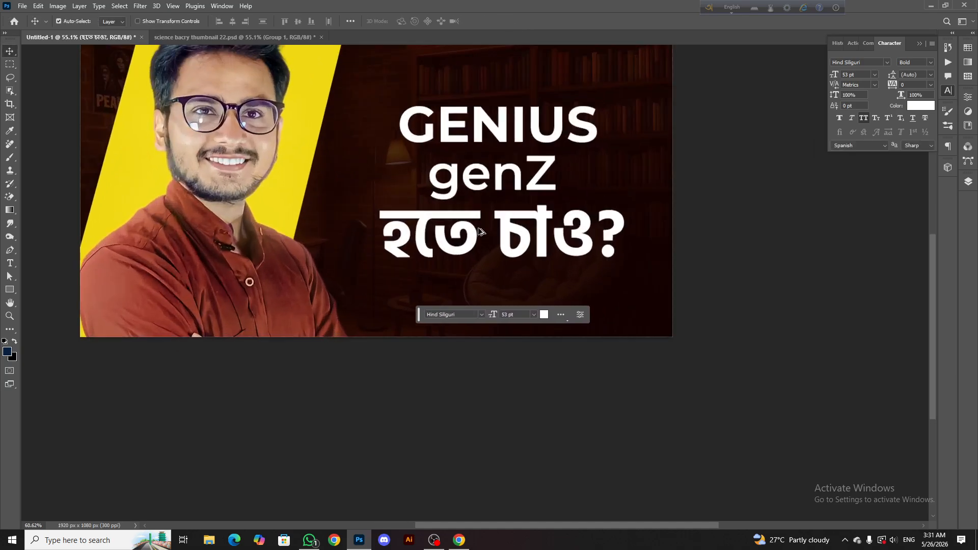
Scale the GENIUS text up to about 103%, extending it slightly towards the portrait
left_click(525, 164)
scroll(530, 162, "up", 2)
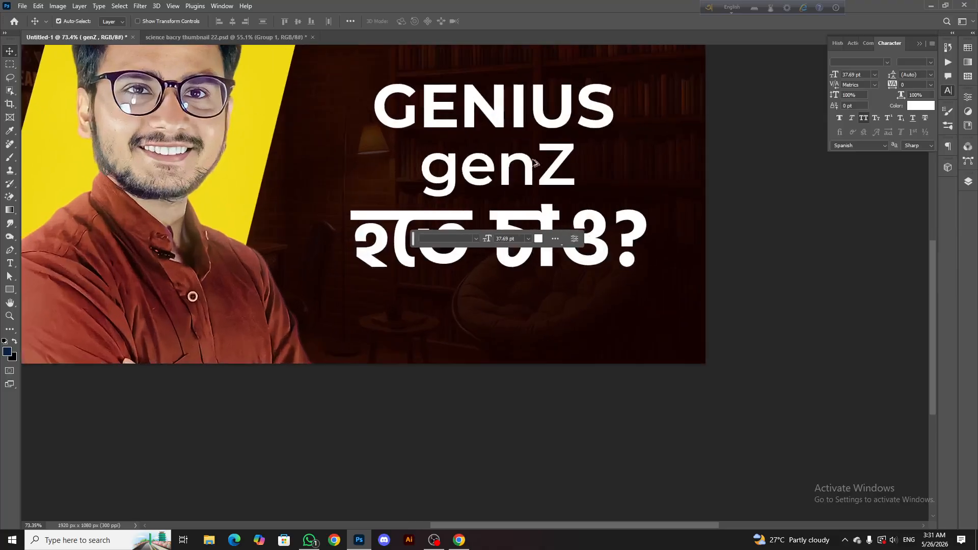
scroll(510, 153, "down", 3)
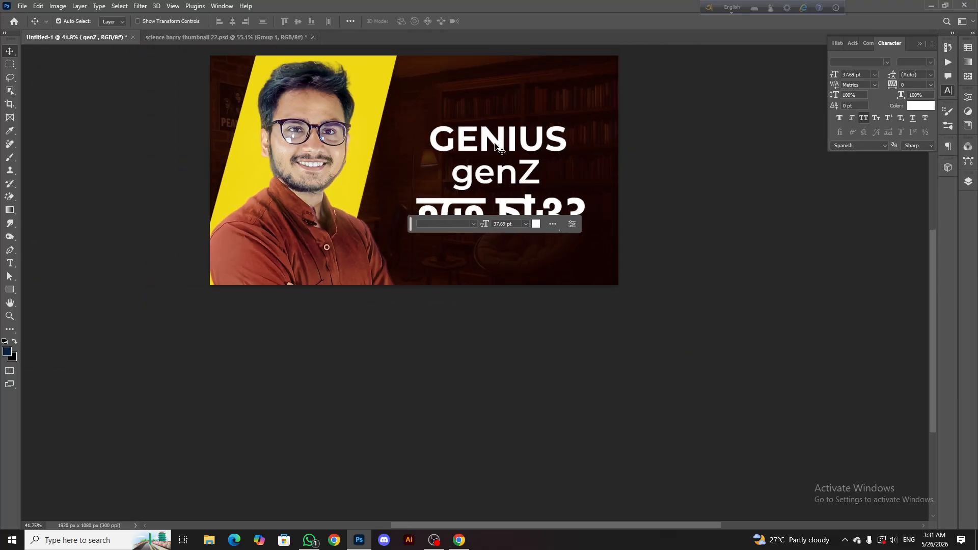
scroll(496, 146, "up", 2)
left_click(497, 143)
key("ctrl+t")
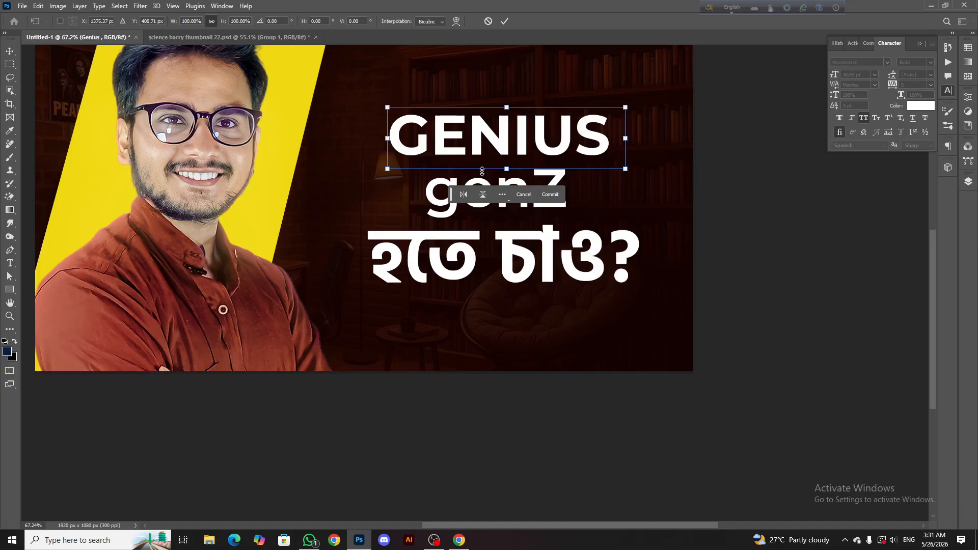
left_click_drag(388, 169, 378, 171)
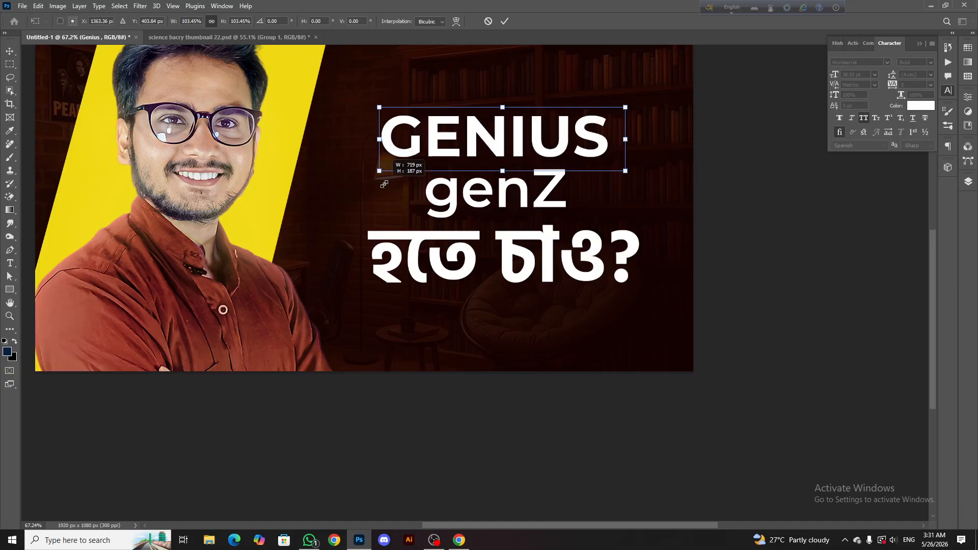
left_click(504, 21)
Draw a rounded rectangle about 535 x 186 px over the genZ text and fill it with the recently used yellow
scroll(495, 188, "down", 2)
left_click(495, 188)
scroll(529, 184, "up", 2)
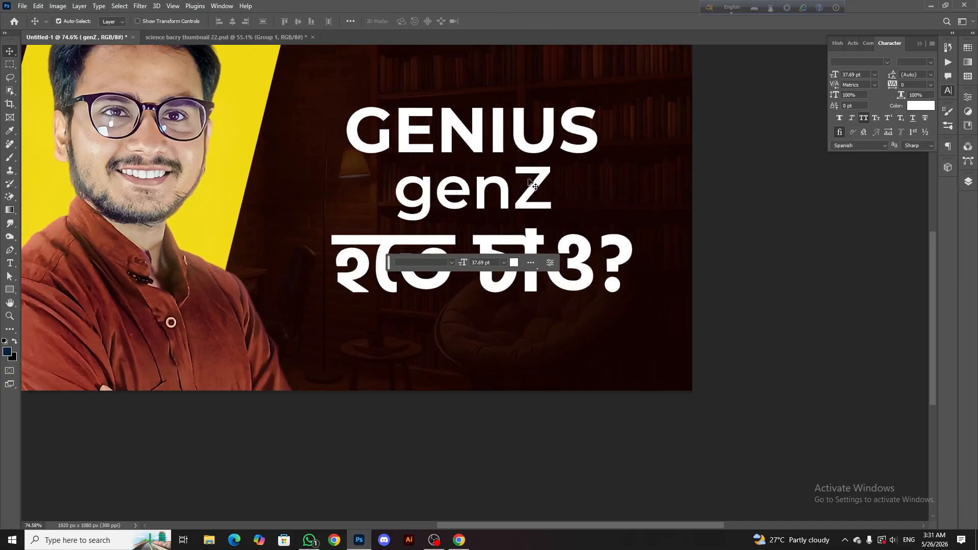
scroll(529, 184, "up", 1)
scroll(209, 228, "right", 1)
left_click(10, 290)
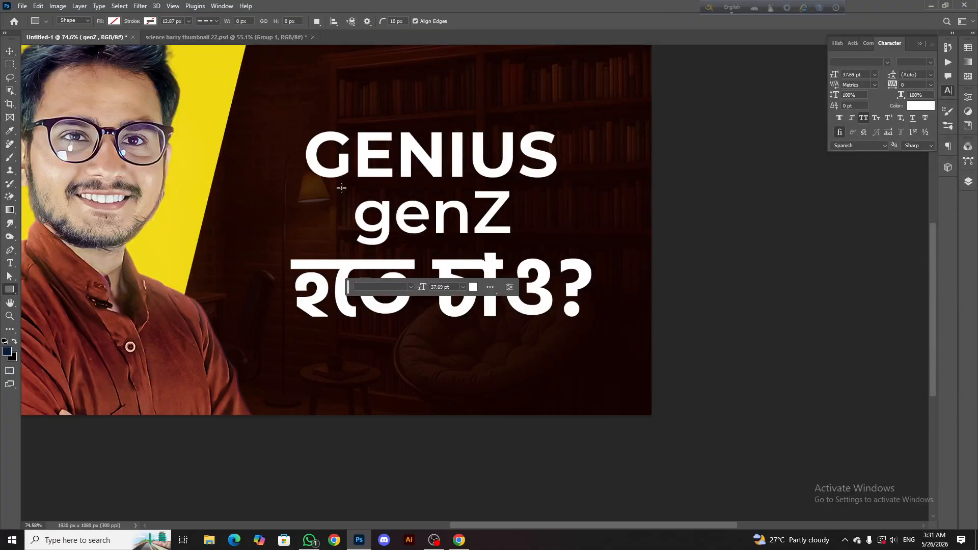
left_click_drag(335, 183, 537, 253)
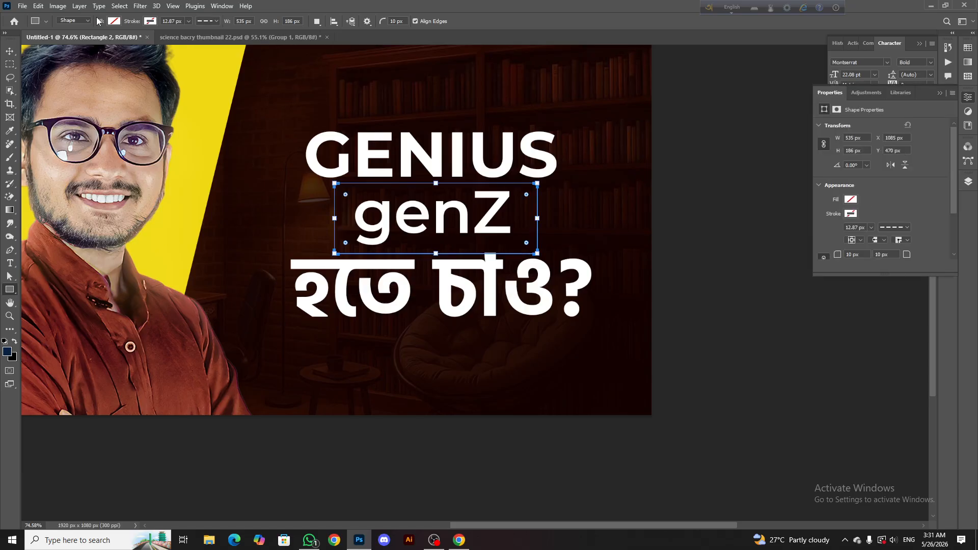
left_click(114, 21)
left_click(77, 74)
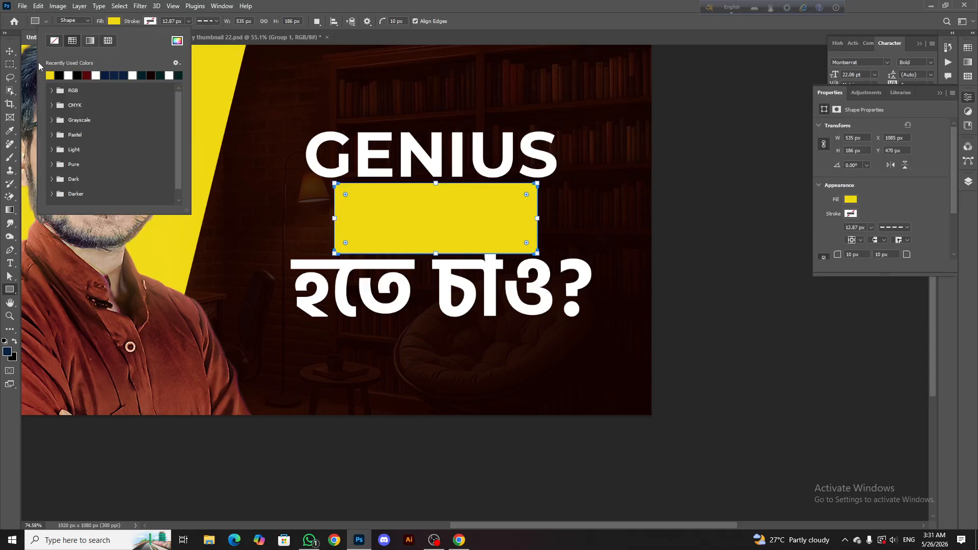
Move the Rectangle 2 layer below the হতে চাও? text layer so it sits behind genZ
left_click(8, 49)
scroll(453, 192, "down", 5)
left_click(967, 186)
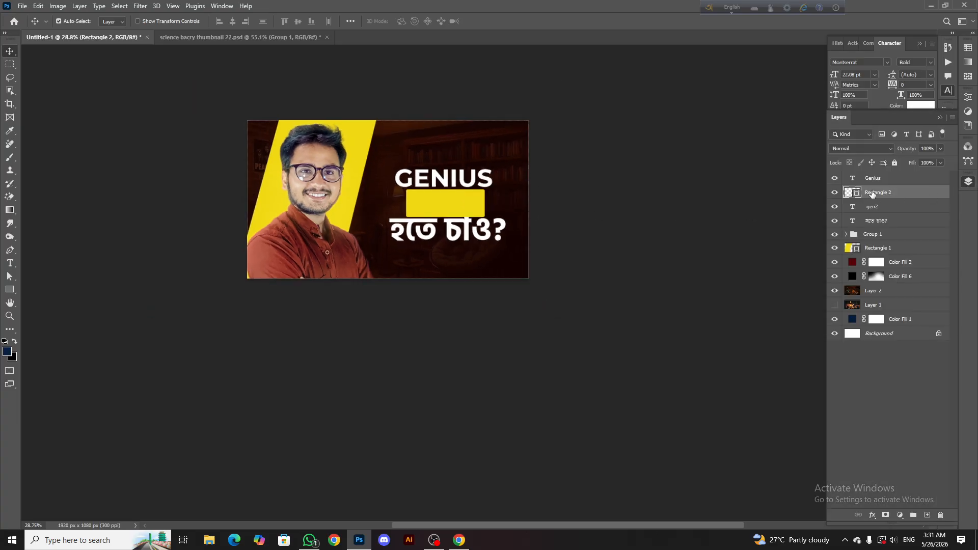
left_click_drag(872, 192, 870, 227)
scroll(453, 203, "up", 3)
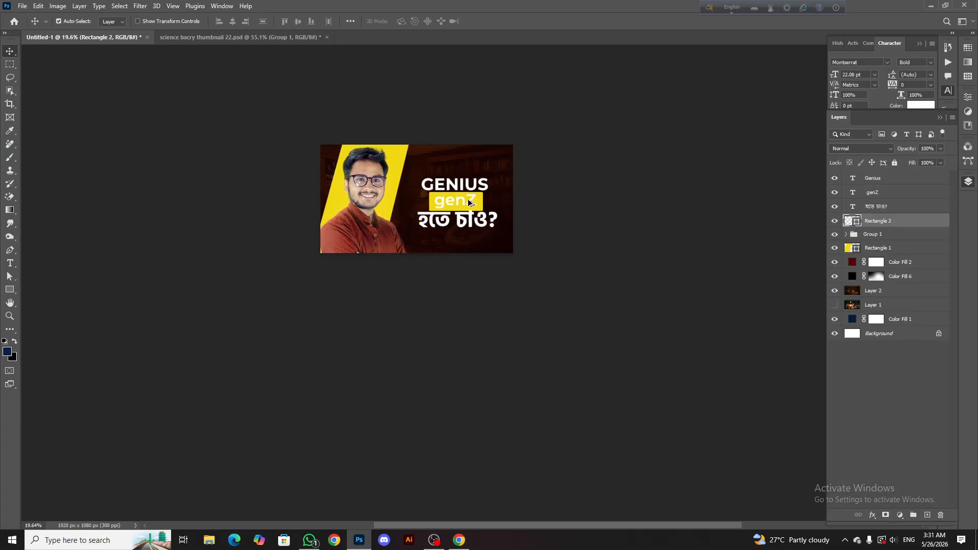
Change the colour of the genZ text to black (000000)
double_click(461, 217)
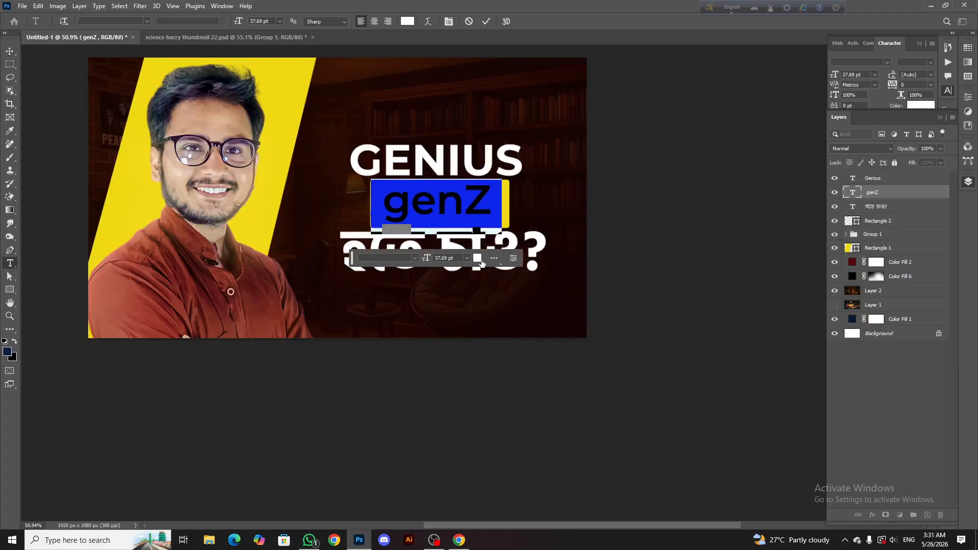
left_click(477, 258)
left_click_drag(422, 458, 413, 475)
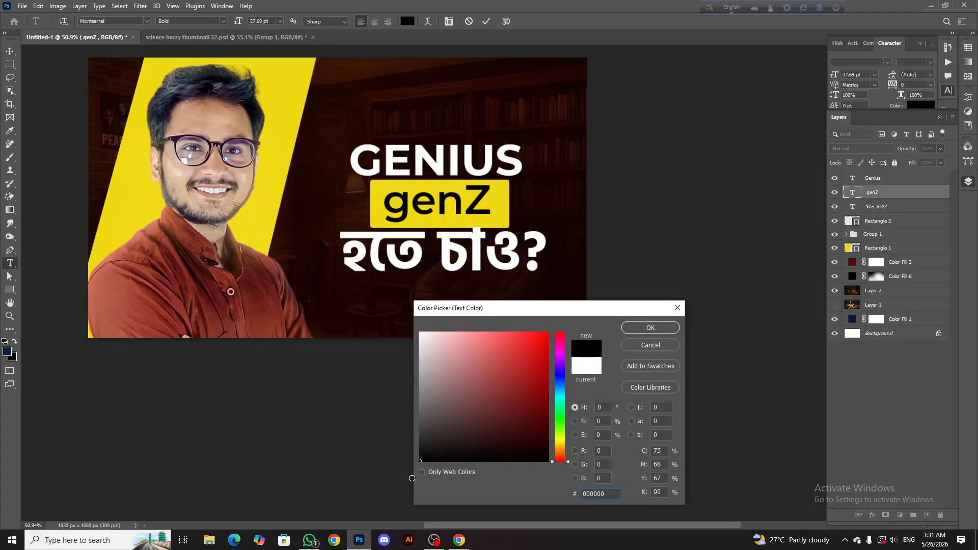
left_click(651, 328)
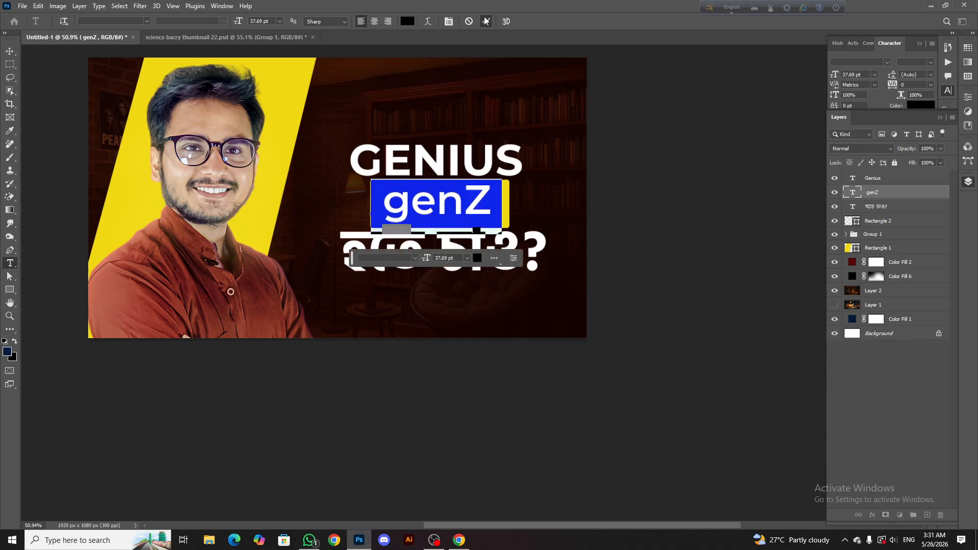
Open the font family and font style choices for the selected genZ text
scroll(465, 173, "up", 2)
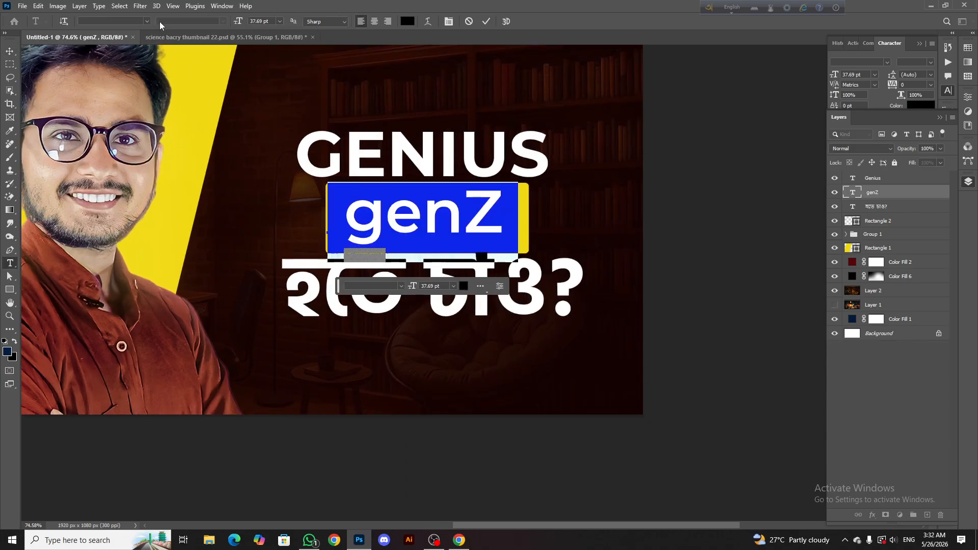
left_click(146, 21)
left_click(225, 23)
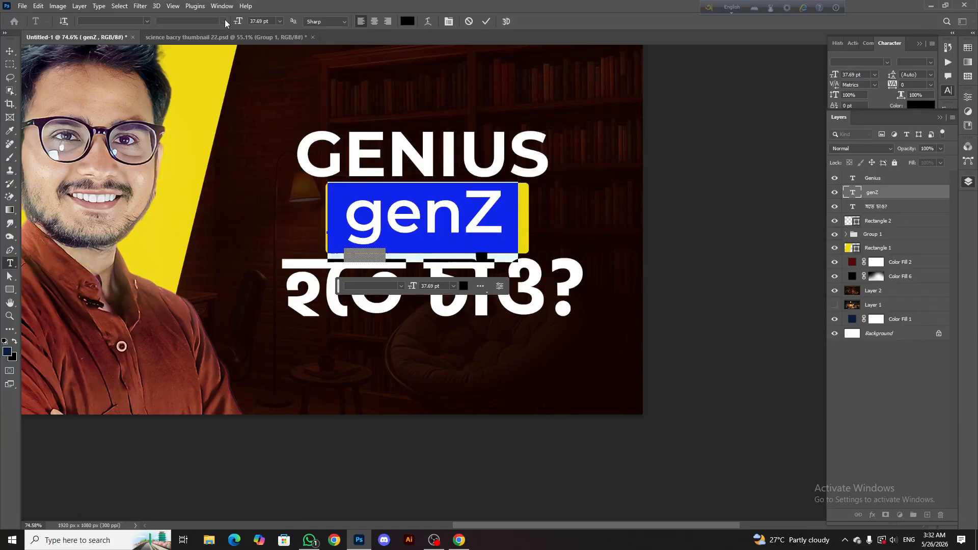
Set the genZ text's font to Montserrat in the Bold style and commit the text edit
left_click(887, 63)
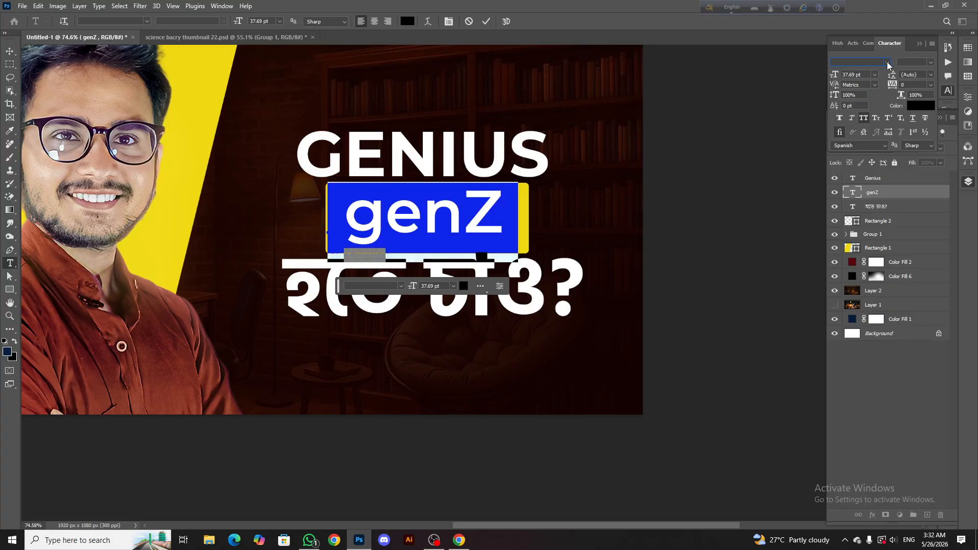
left_click(887, 63)
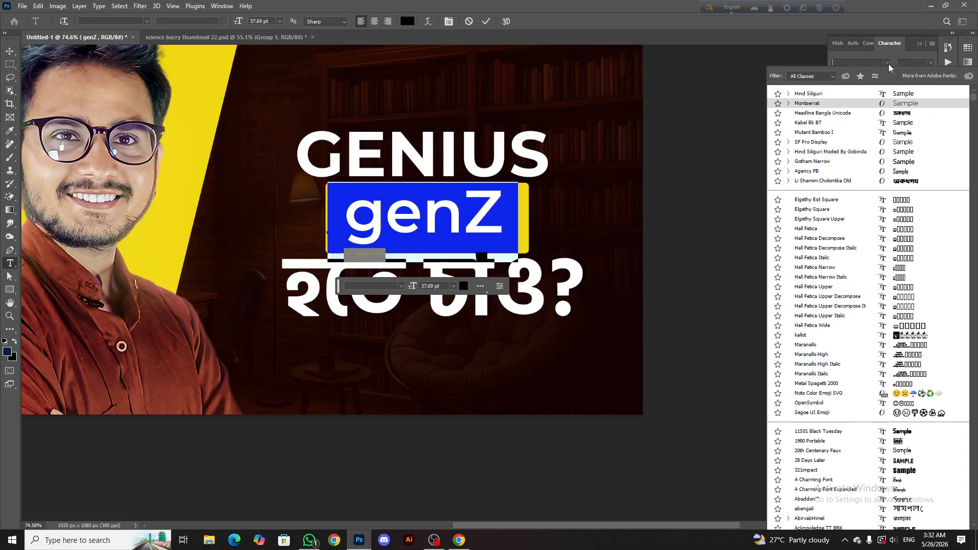
left_click(898, 104)
left_click(931, 63)
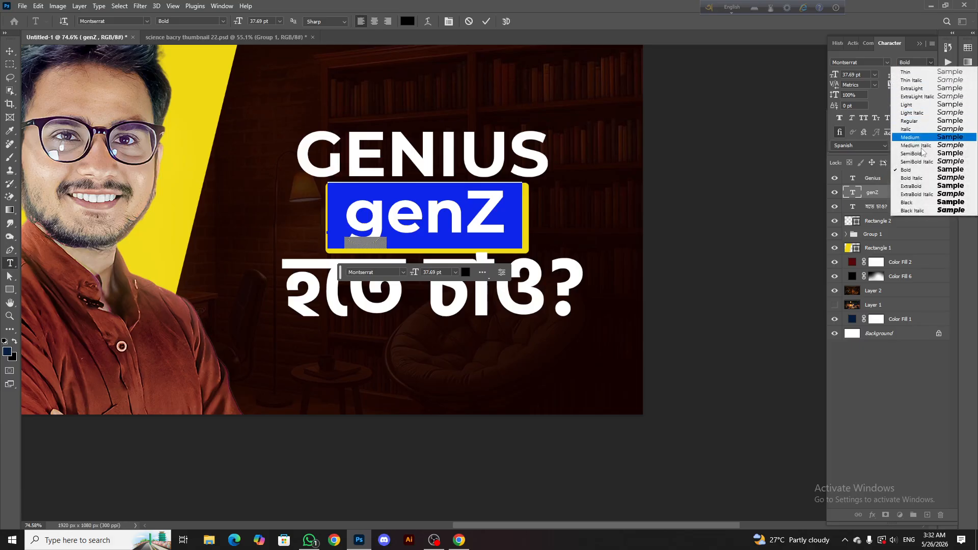
left_click(917, 202)
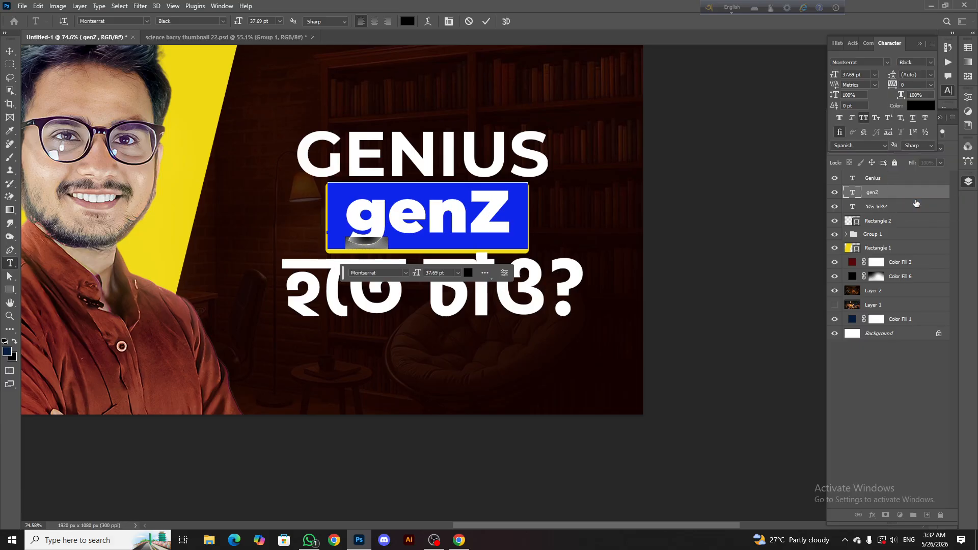
left_click(930, 64)
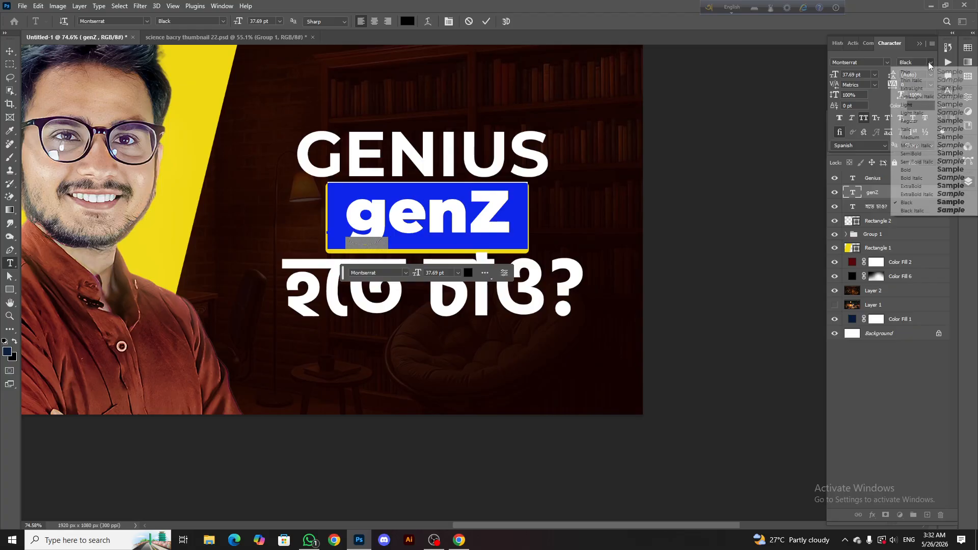
left_click(915, 170)
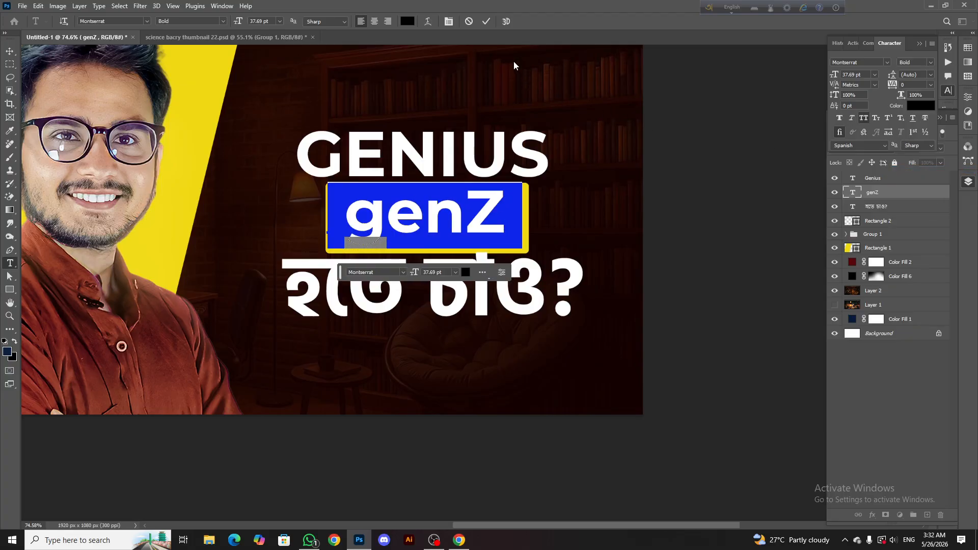
left_click(490, 23)
Nudge the genZ text slightly down and to the left inside the yellow box
scroll(462, 229, "down", 4)
scroll(460, 219, "down", 1)
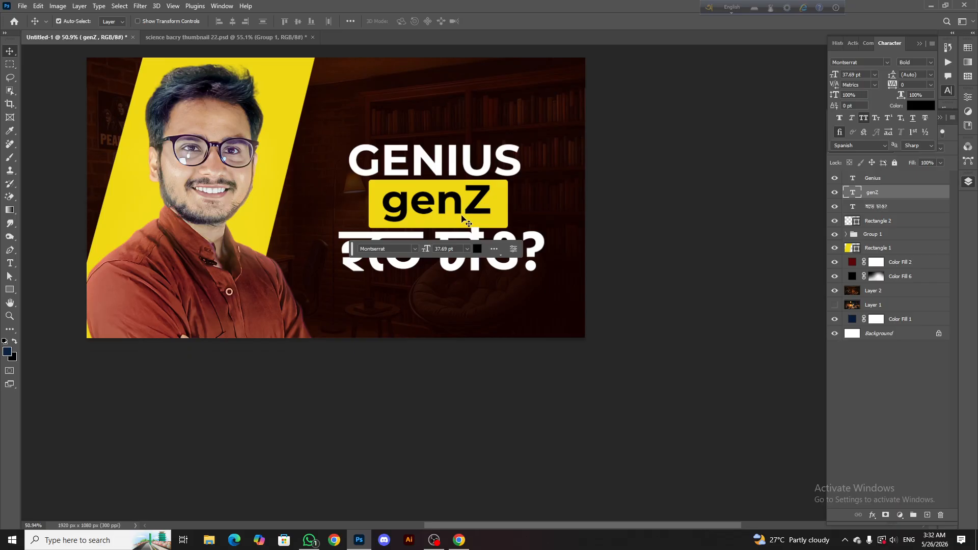
scroll(455, 216, "up", 6)
key("Down")
key("Down")
key("Down")
key("Down")
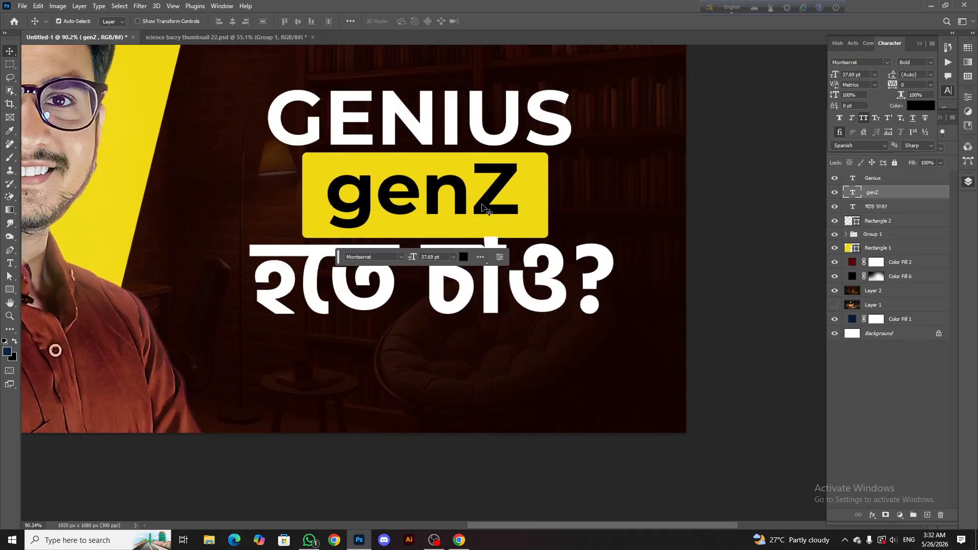
key("Left")
key("Left")
left_click(535, 199)
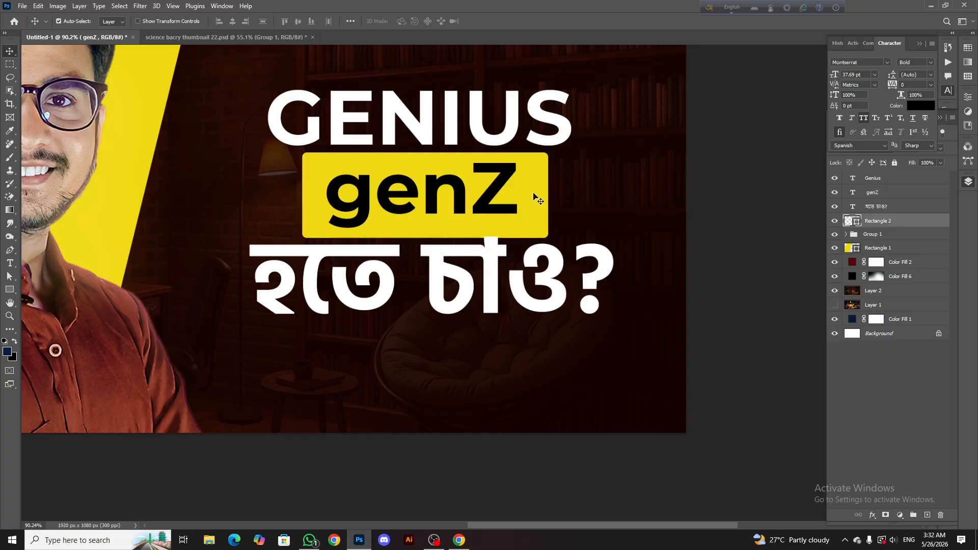
Scale the genZ text up proportionally to about 105% within the yellow box
scroll(494, 184, "down", 4)
scroll(491, 189, "down", 4)
scroll(510, 191, "up", 5)
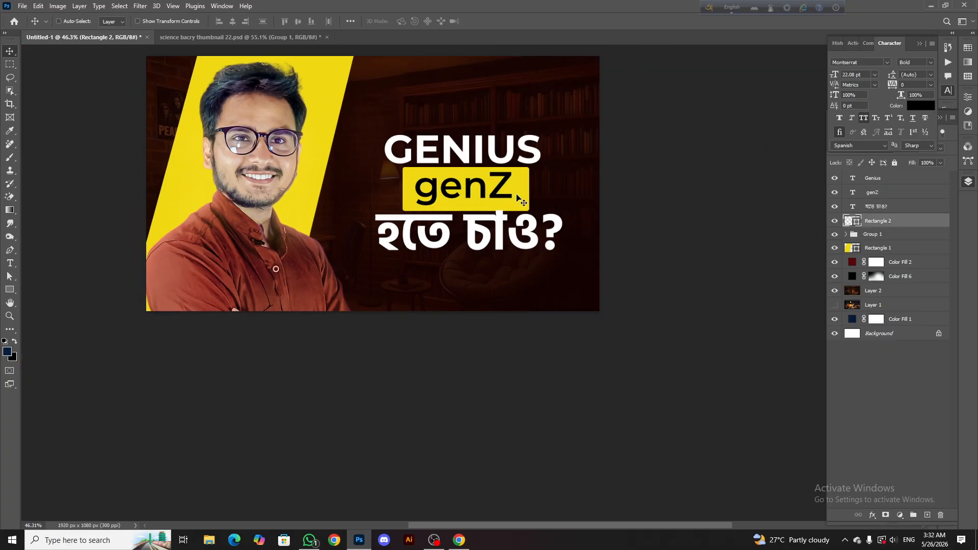
scroll(503, 189, "up", 5)
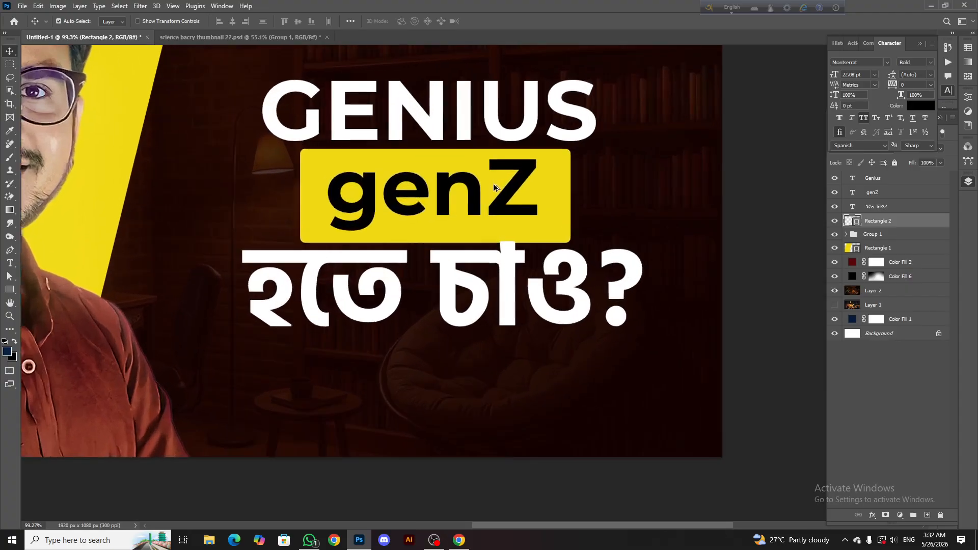
left_click(524, 169)
key("ctrl+t")
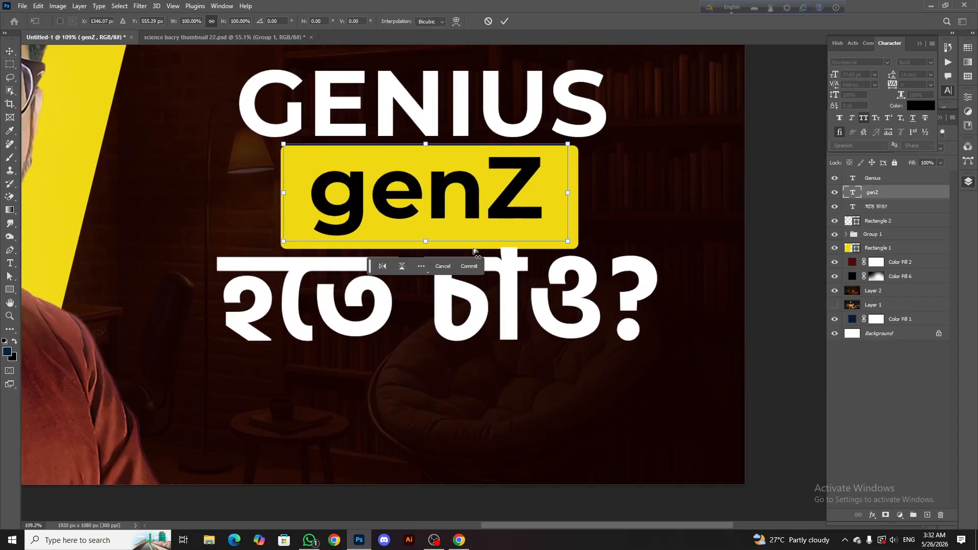
left_click_drag(436, 244, 446, 249)
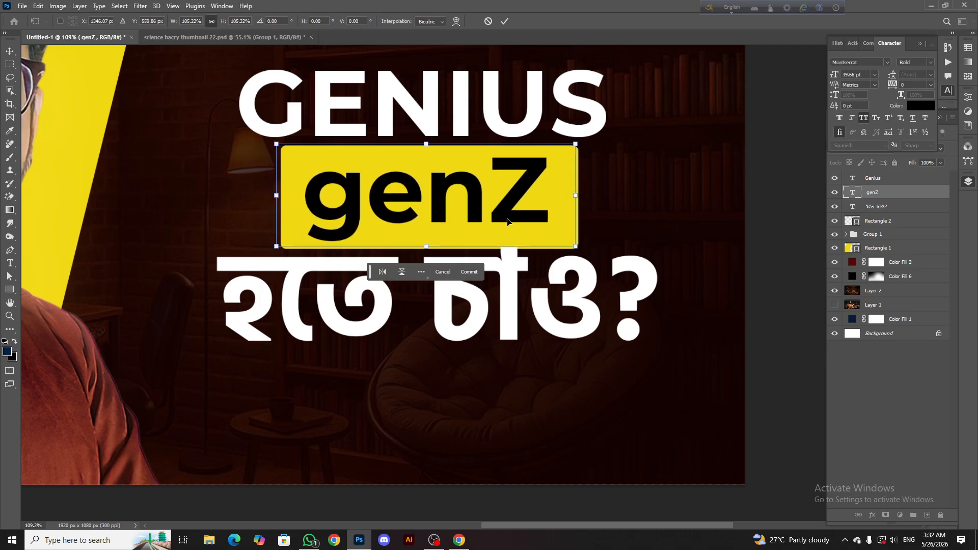
Try enlarging the genZ text further and skewing it horizontally about -7.6°, and undo both changes
mouse_move(576, 144)
left_mouse_down()
mouse_move(605, 124)
mouse_move(590, 134)
left_mouse_up()
mouse_move(552, 162)
left_mouse_down()
mouse_move(540, 179)
mouse_move(542, 171)
left_mouse_up()
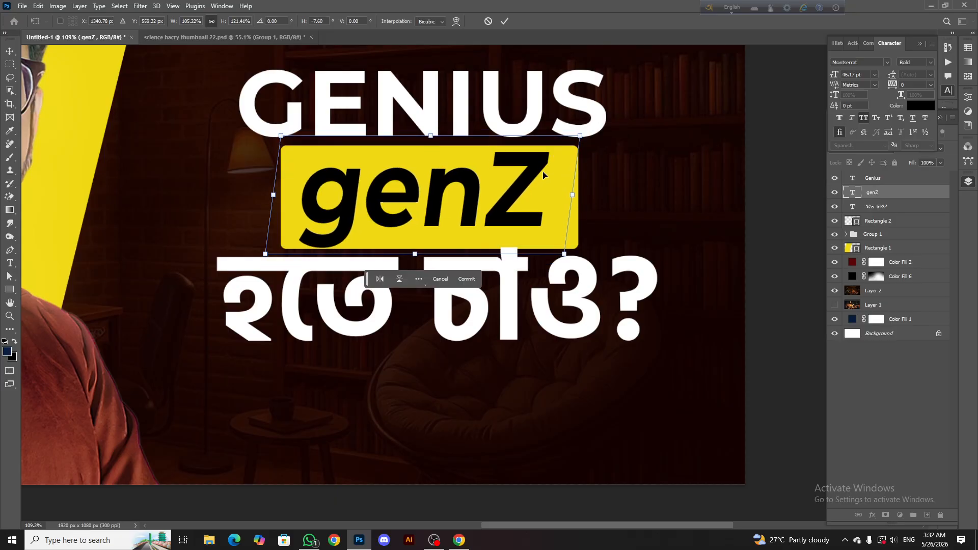
key("ctrl+z")
key("ctrl+z")
Stretch the genZ text slightly wider on both sides and commit the transform
left_click_drag(275, 206, 269, 201)
left_click_drag(576, 195, 583, 196)
left_click(503, 21)
Try narrowing the yellow Rectangle 2 to about 95% width with a vertical skew of about -2.5°
scroll(502, 161, "down", 7)
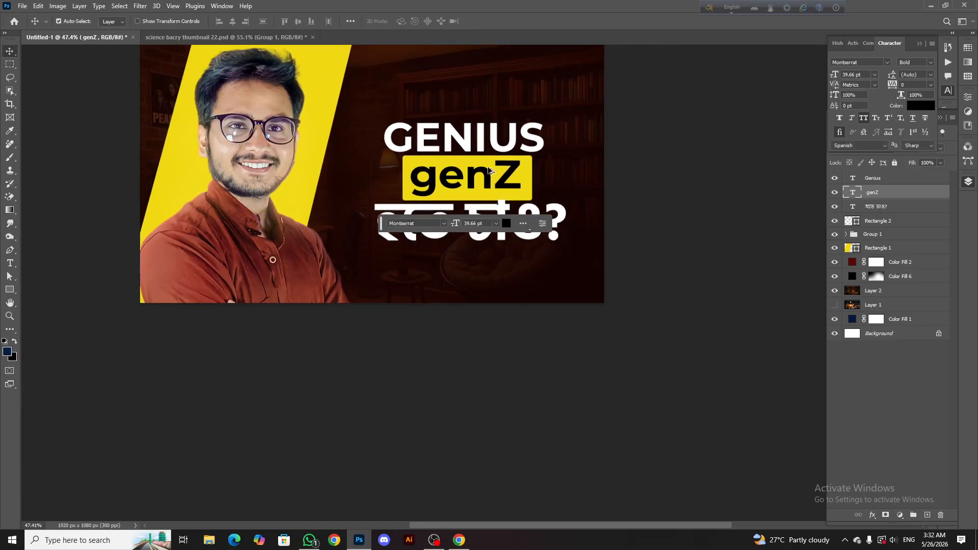
scroll(515, 179, "up", 4)
left_click(519, 182)
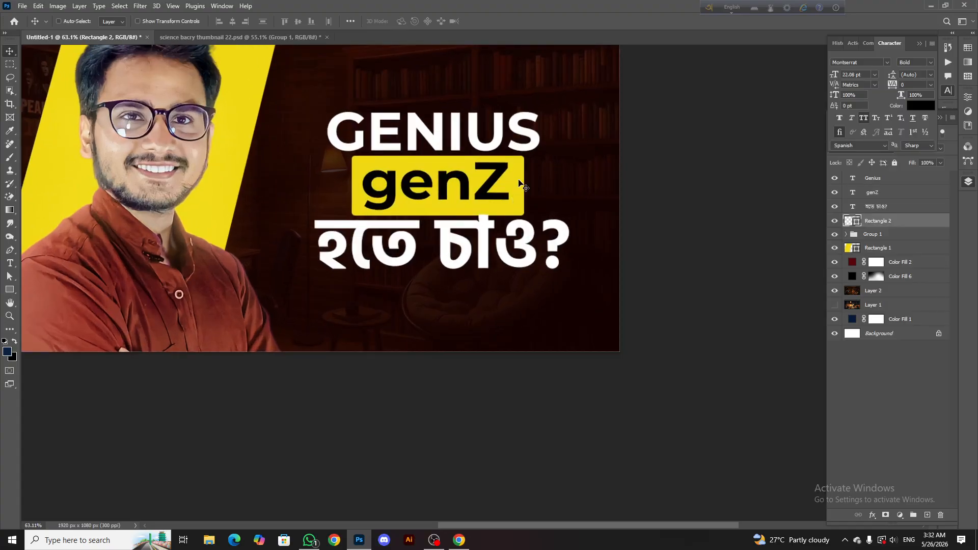
key("ctrl+t")
left_click_drag(524, 187, 514, 178)
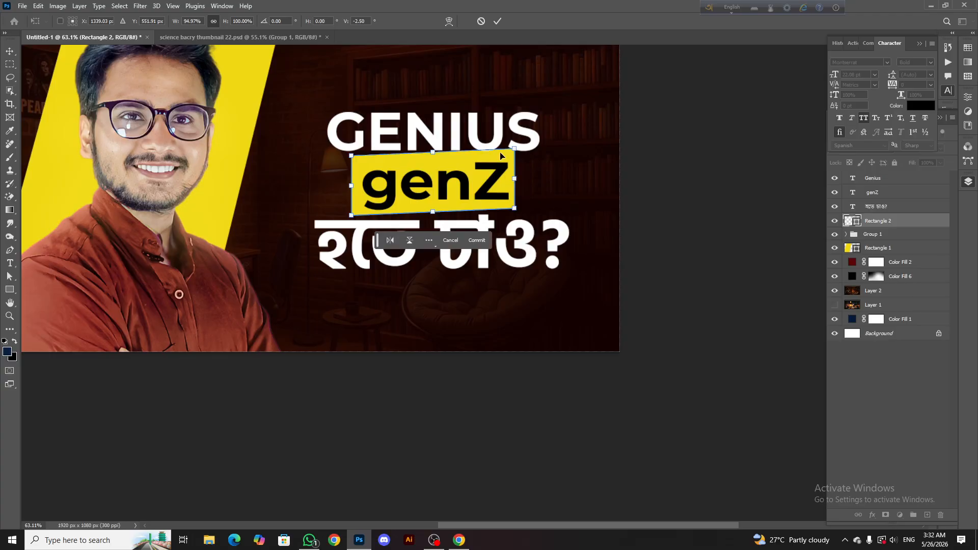
left_click(496, 22)
left_click(458, 201)
scroll(477, 177, "up", 3)
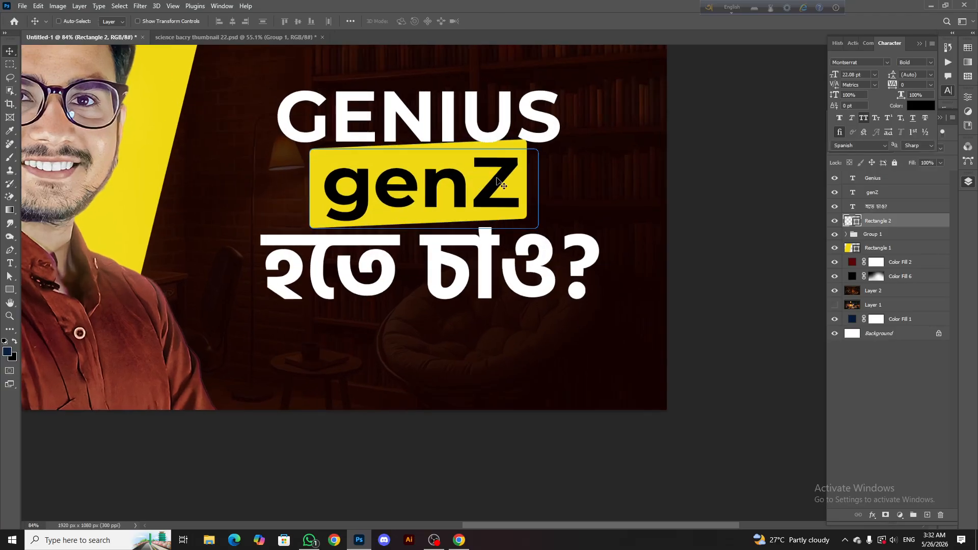
Move the genZ layer below the হতে চাও? layer, directly above Rectangle 2
left_click(879, 206, "shift")
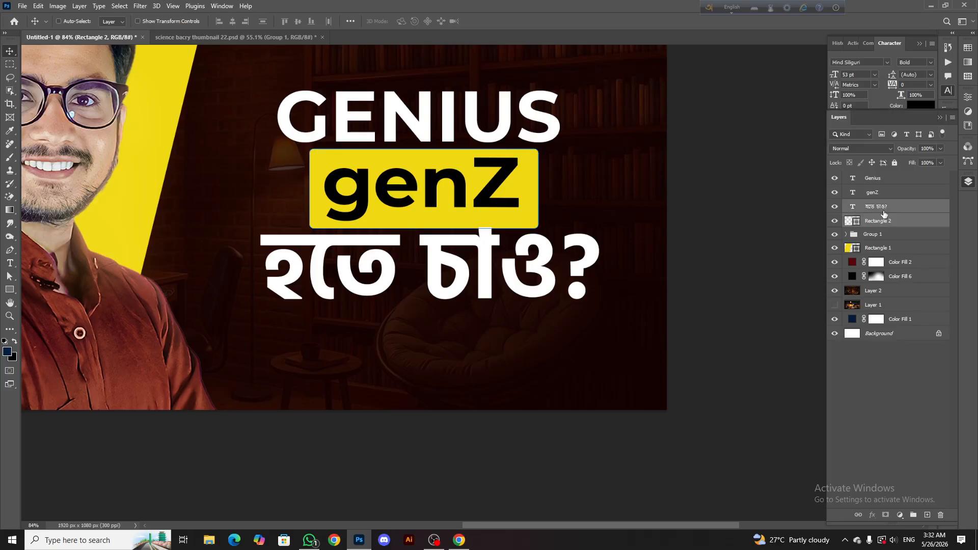
left_click(869, 209)
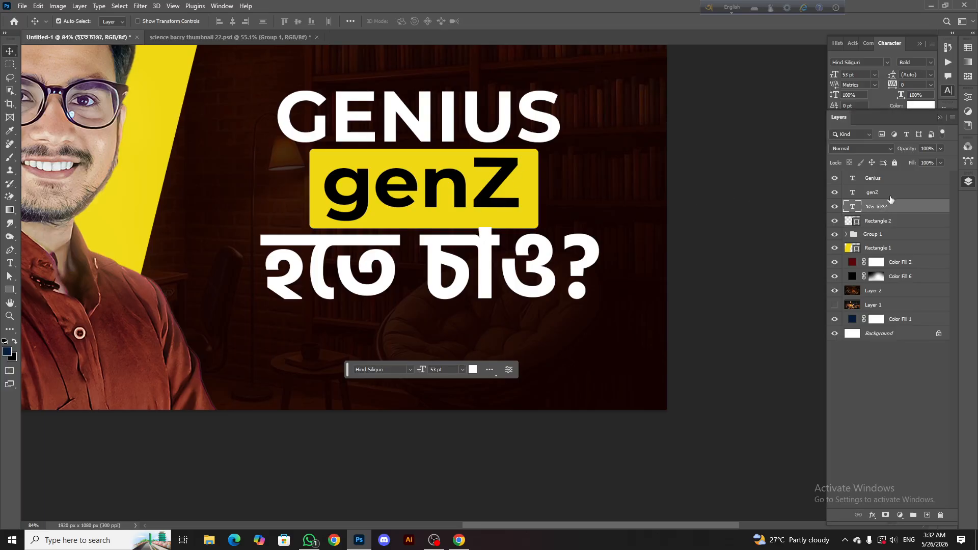
left_click_drag(889, 197, 884, 226)
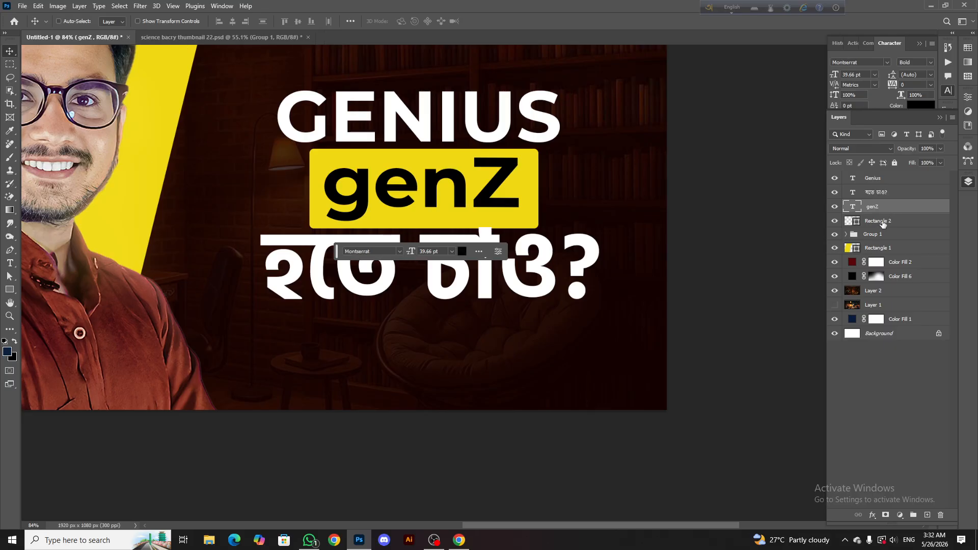
Transform genZ and Rectangle 2 together to about 94% width with a vertical skew of about -0.9°
left_click(883, 223, "ctrl")
key("ctrl+t")
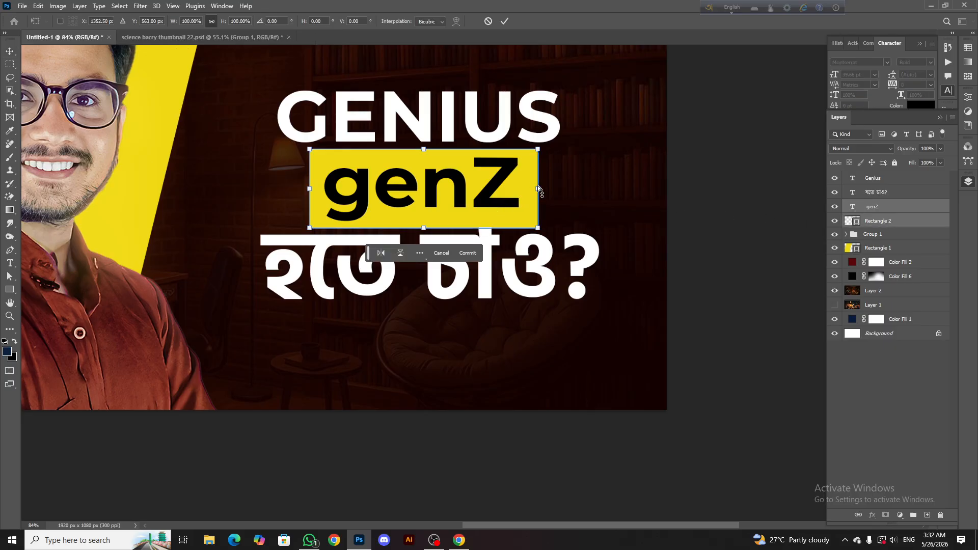
left_click_drag(538, 189, 525, 186)
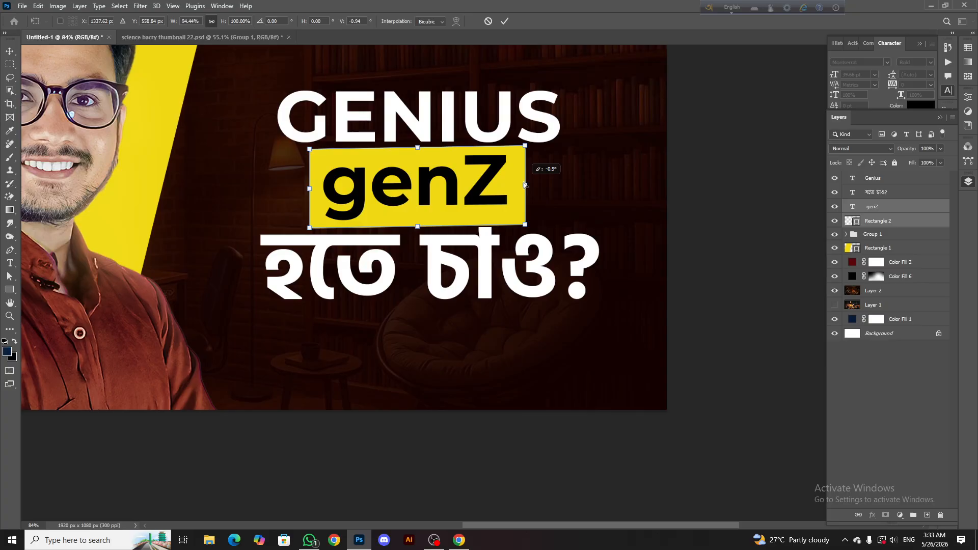
left_click(504, 21)
Tilt the genZ text and its yellow box together slightly counter-clockwise
scroll(441, 162, "down", 7)
scroll(439, 165, "up", 3)
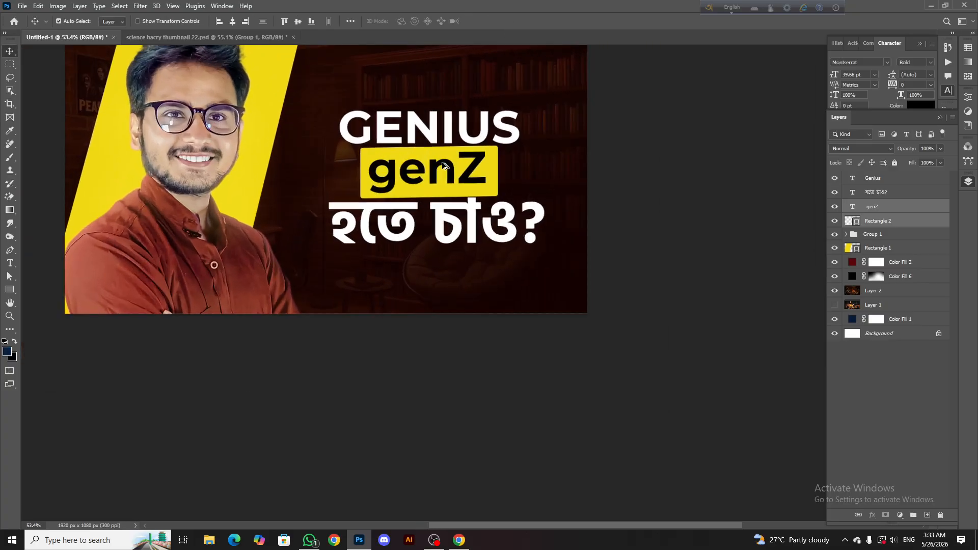
scroll(443, 164, "up", 1)
key("ctrl+t")
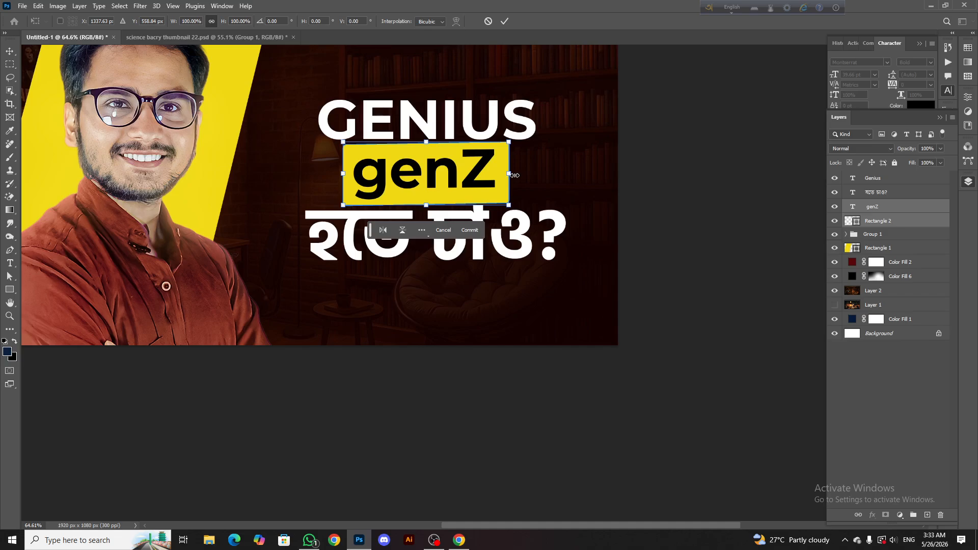
mouse_move(515, 175)
left_mouse_down()
mouse_move(546, 159)
mouse_move(510, 179)
left_mouse_up()
left_click(505, 22)
Rotate only the genZ text about 2.9° clockwise within the tilted yellow box
scroll(473, 193, "down", 5)
scroll(459, 182, "up", 5)
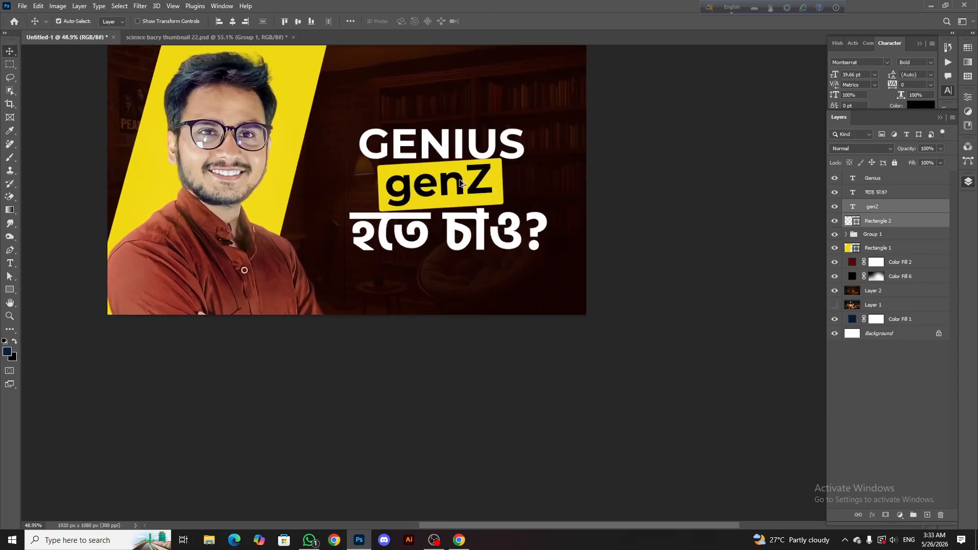
left_click(863, 208)
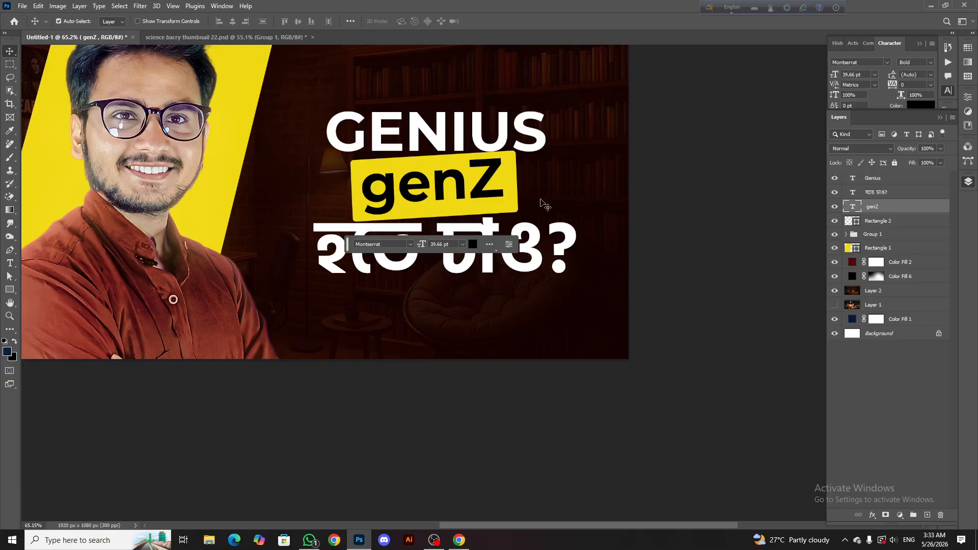
key("ctrl+t")
left_click_drag(542, 162, 555, 169)
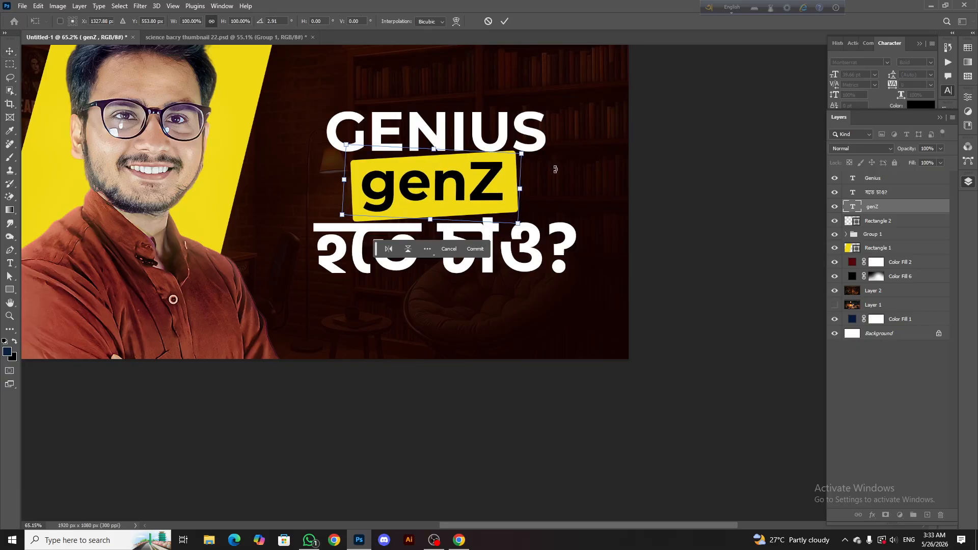
left_click(504, 21)
Select Rectangle 2 together with genZ and move both layers above the হতে চাও? layer
scroll(439, 178, "up", 1)
scroll(439, 178, "up", 2)
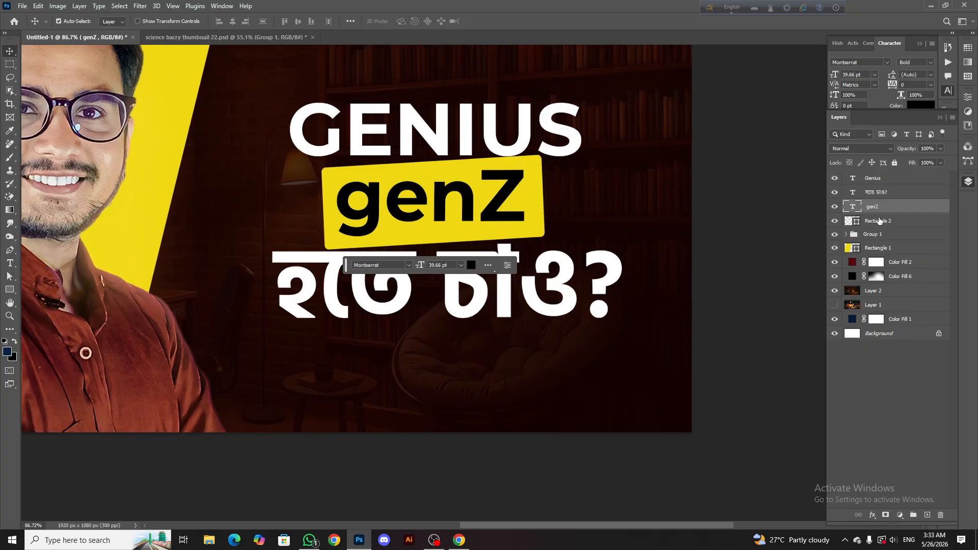
left_click(882, 220, "ctrl")
left_click_drag(882, 221, 877, 186)
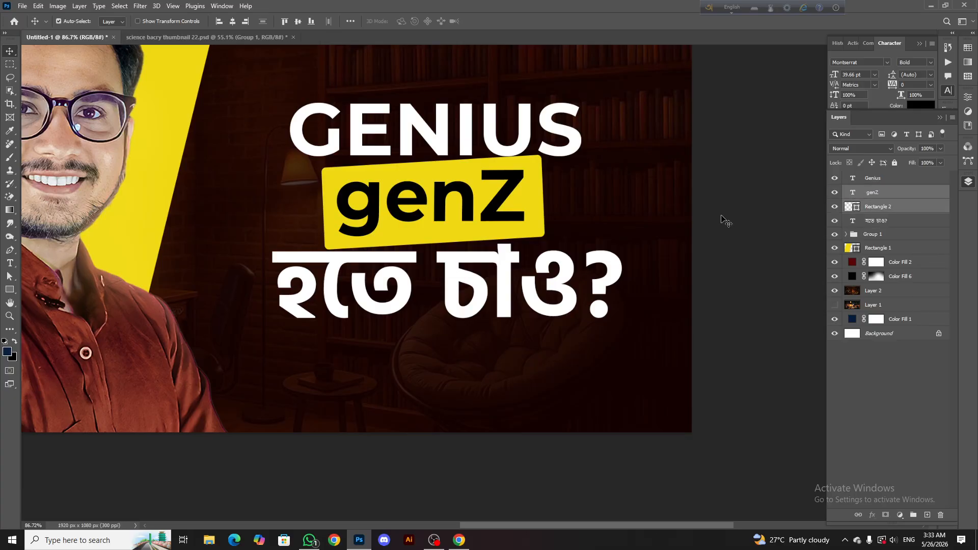
Scale the genZ text and its yellow box together to about 108% between the two heading lines
scroll(508, 204, "down", 2)
scroll(508, 204, "down", 1)
scroll(508, 203, "up", 2)
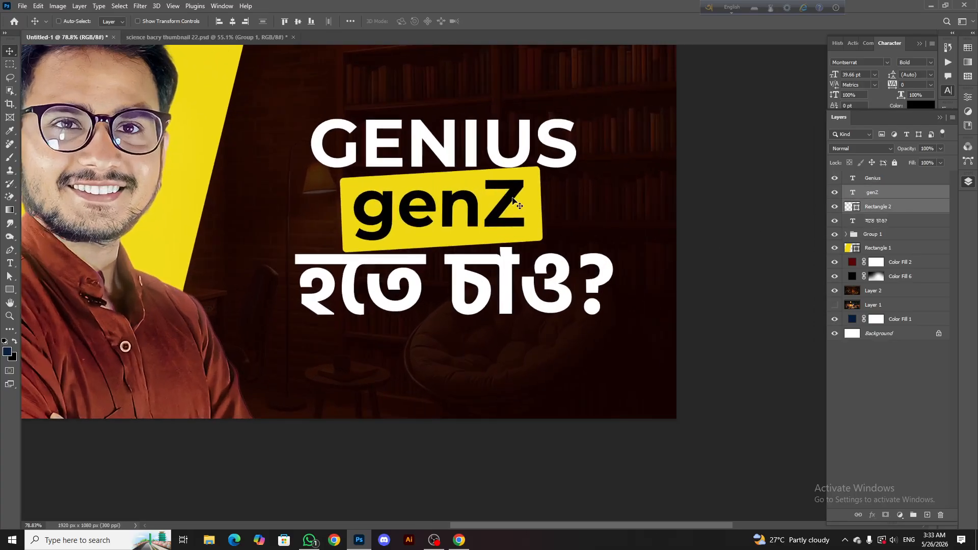
key("ctrl+t")
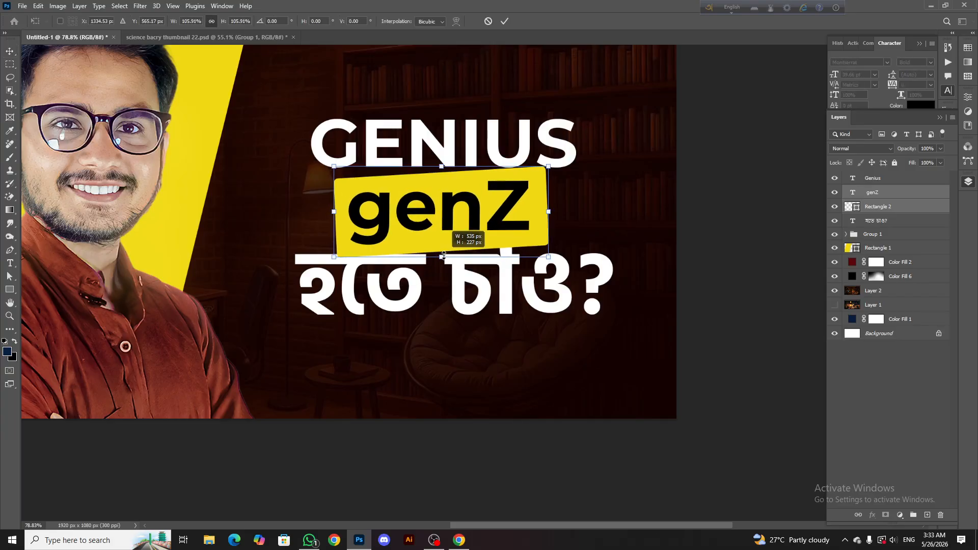
left_click_drag(542, 166, 556, 162)
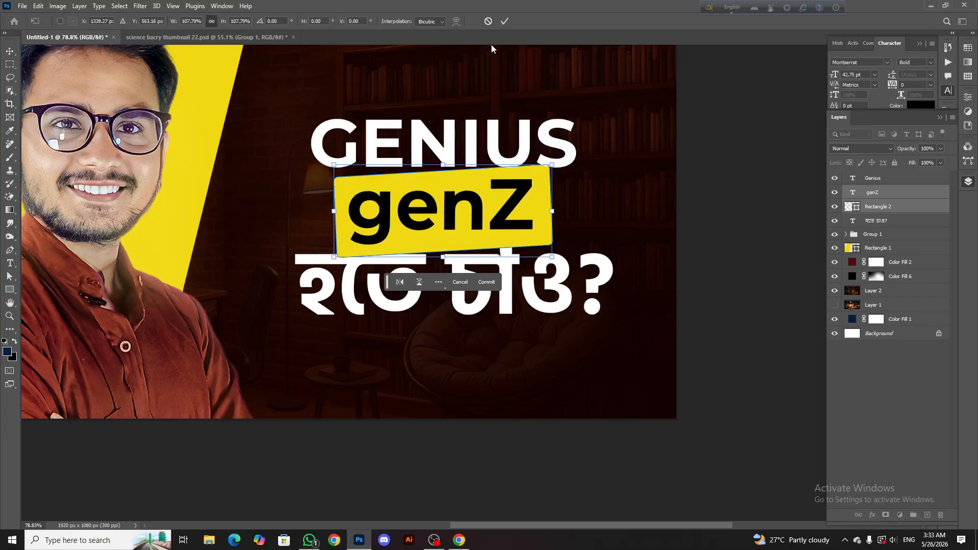
left_click(506, 23)
scroll(492, 217, "down", 4)
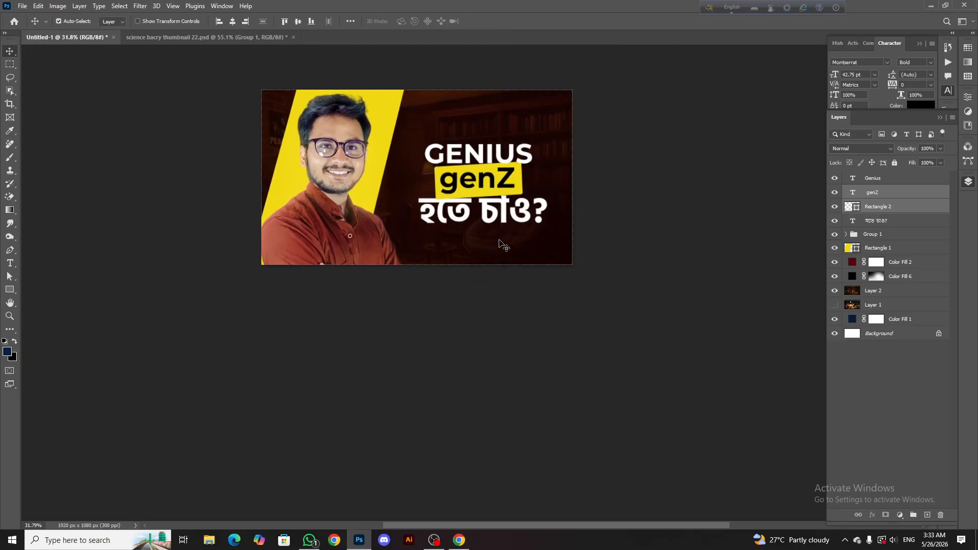
scroll(496, 172, "right", 3)
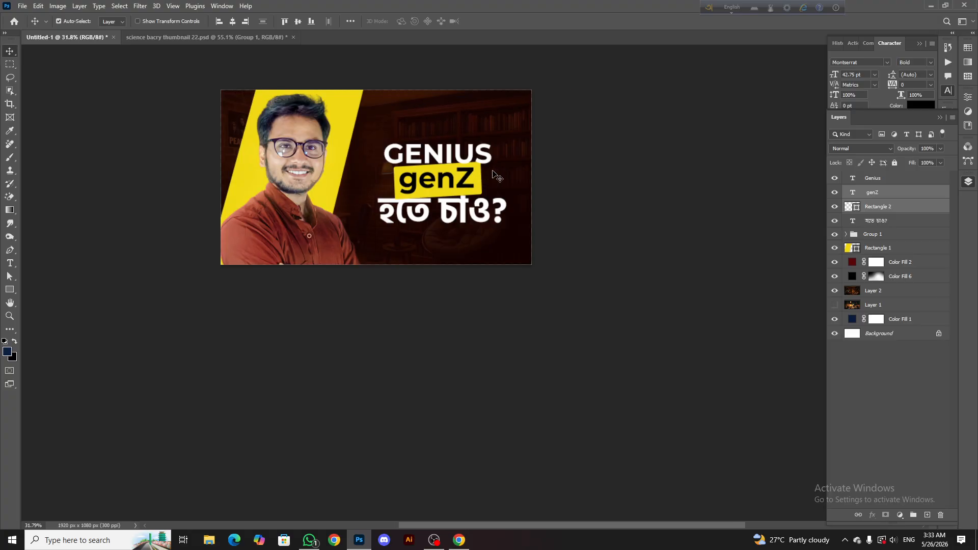
Enlarge the GENIUS heading text to about 48.58 pt above the tilted genZ box
scroll(491, 171, "down", 5)
scroll(457, 164, "up", 8)
left_click(457, 169)
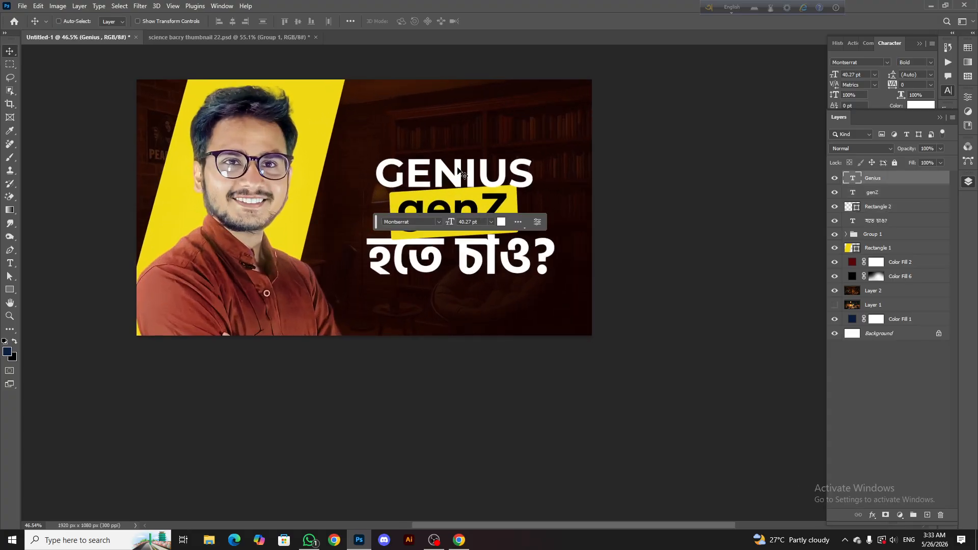
key("ctrl+t")
mouse_move(456, 149)
left_mouse_down()
mouse_move(461, 137)
mouse_move(459, 149)
left_mouse_up()
left_click(502, 22)
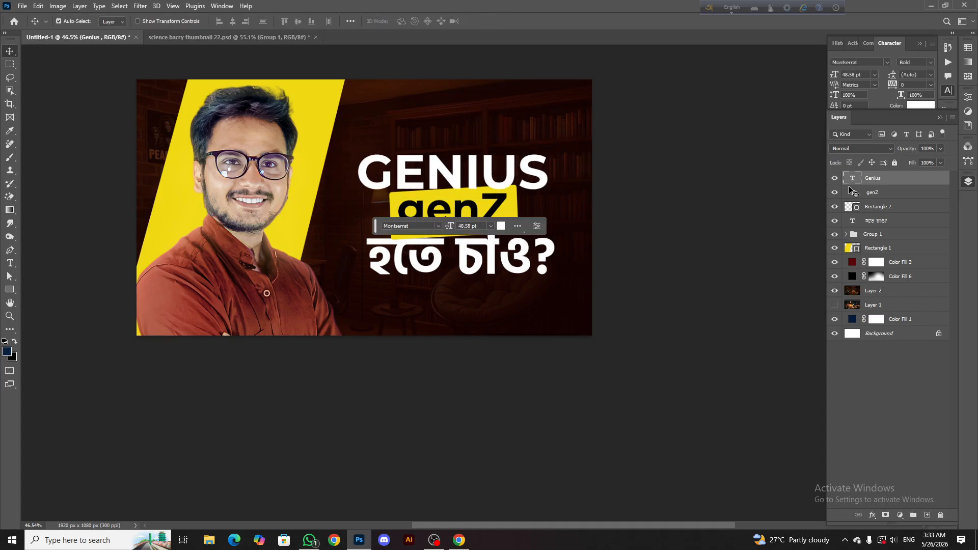
Move the Genius text layer directly below the হতে চাও? layer in the layer order
left_click_drag(893, 186, 888, 225)
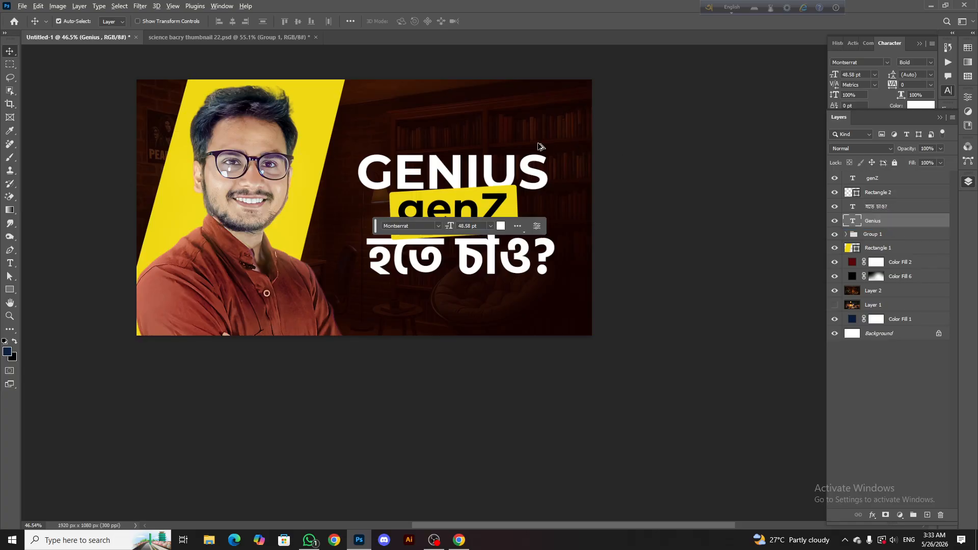
scroll(530, 146, "down", 5)
left_click(487, 121)
scroll(491, 141, "up", 4)
scroll(490, 141, "up", 3)
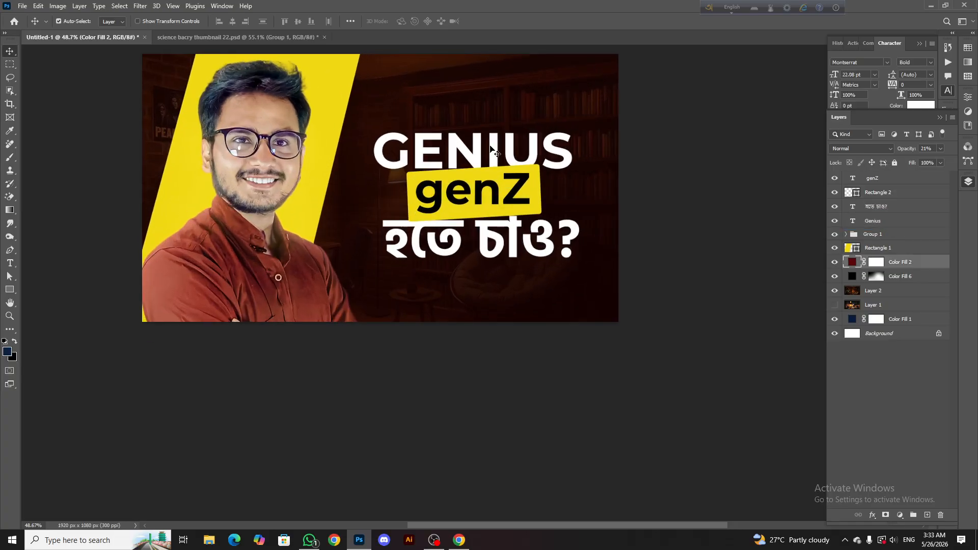
Scale the হতে চাও? text line to about 116.6%, extending it on both sides
left_click(442, 210)
left_click(501, 240)
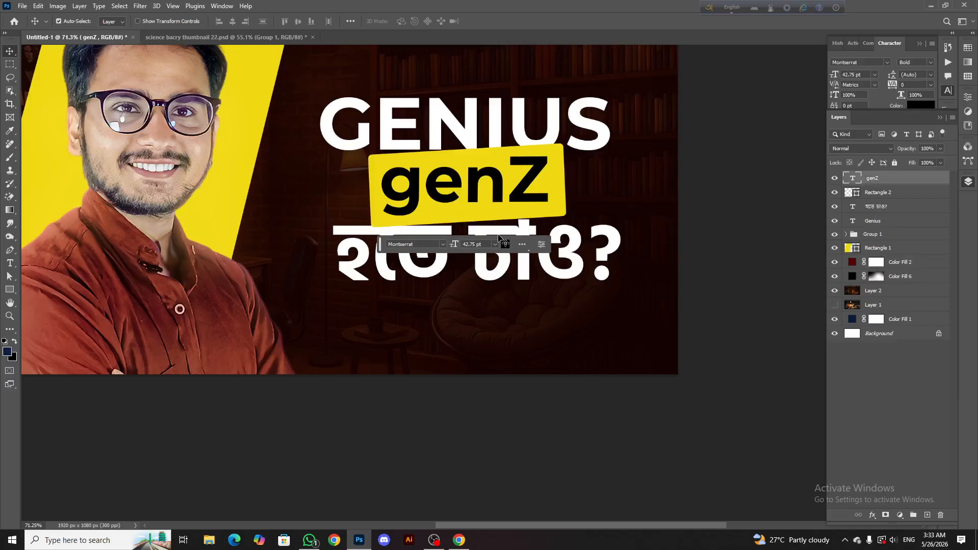
key("ctrl+t")
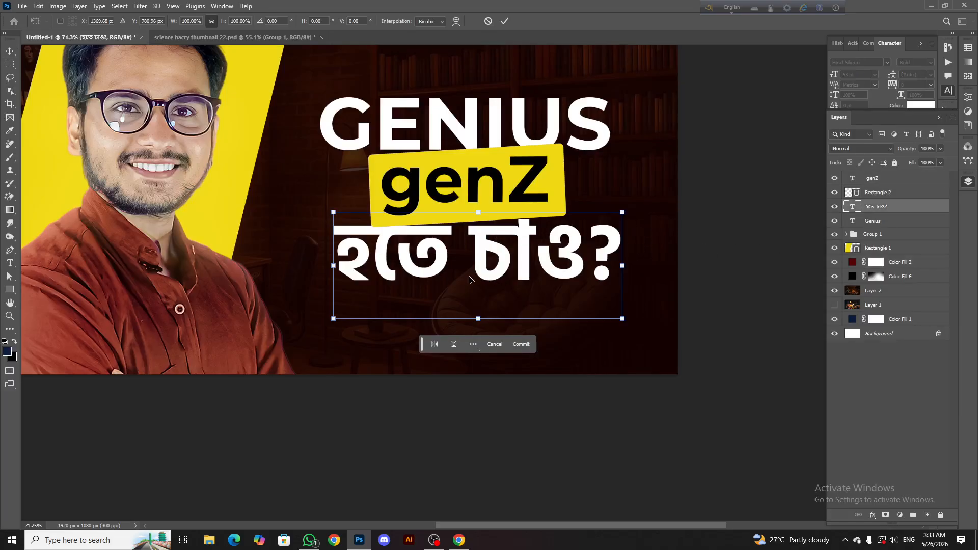
left_click_drag(348, 324, 316, 336)
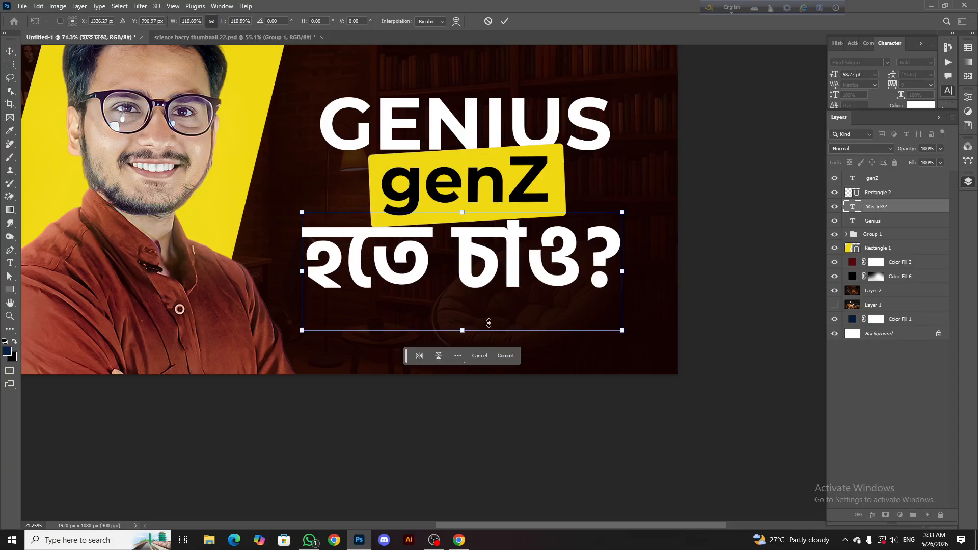
left_click_drag(624, 330, 639, 336)
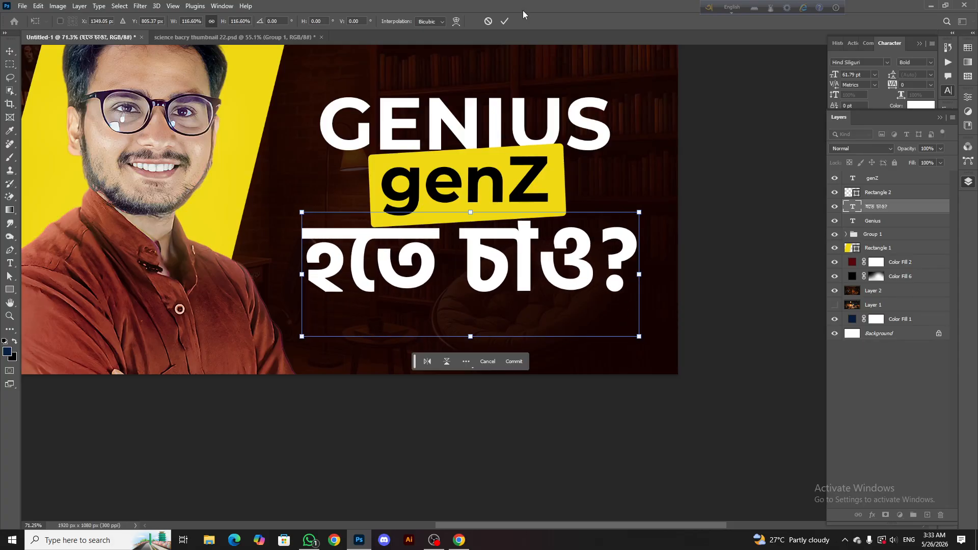
left_click(506, 21)
Enlarge the GENIUS text to about 54.01 pt, roughly matching the width of the হতে চাও? line
left_click(471, 118)
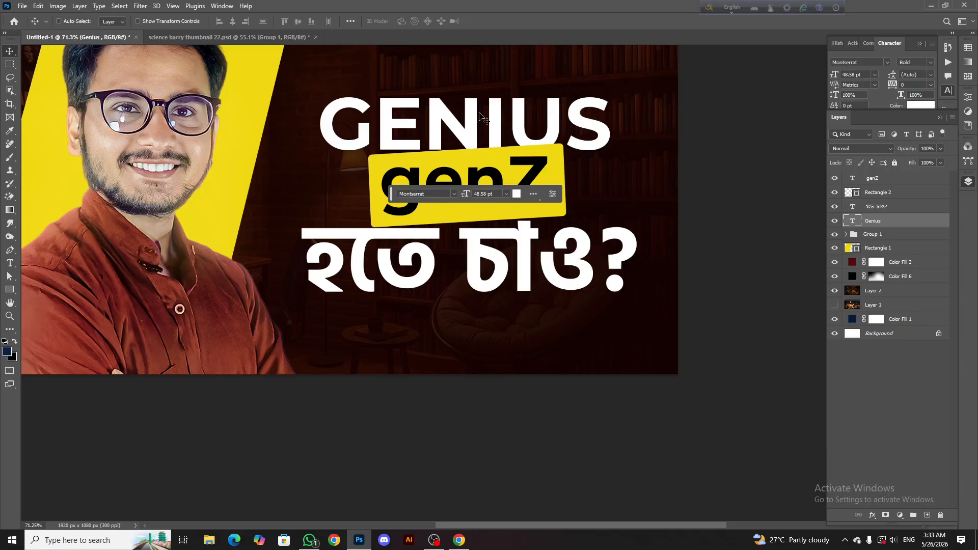
key("ctrl+t")
left_click_drag(477, 85, 485, 75)
left_click(506, 22)
scroll(519, 122, "down", 3)
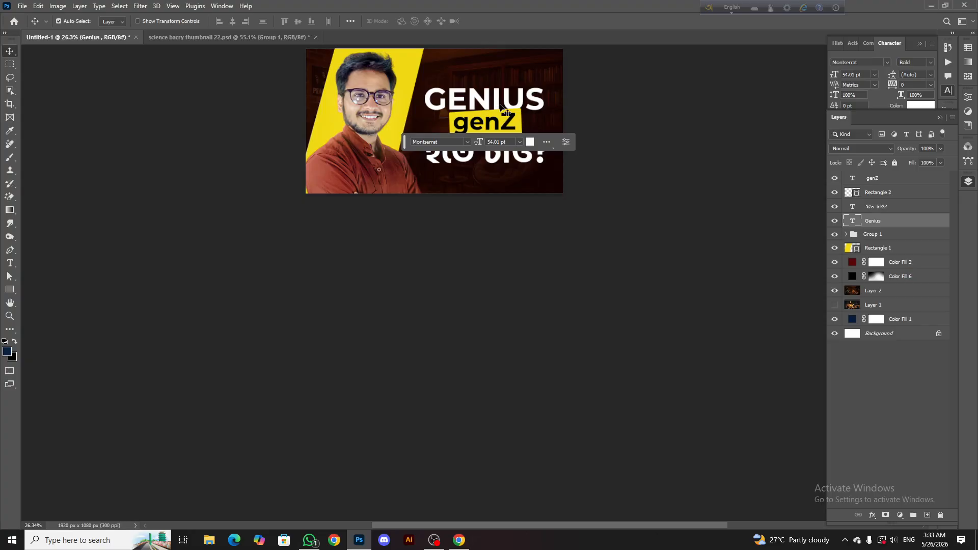
Scale the genZ text and its yellow box together to about 110% between the two heading lines
scroll(519, 122, "up", 2)
left_click(520, 119)
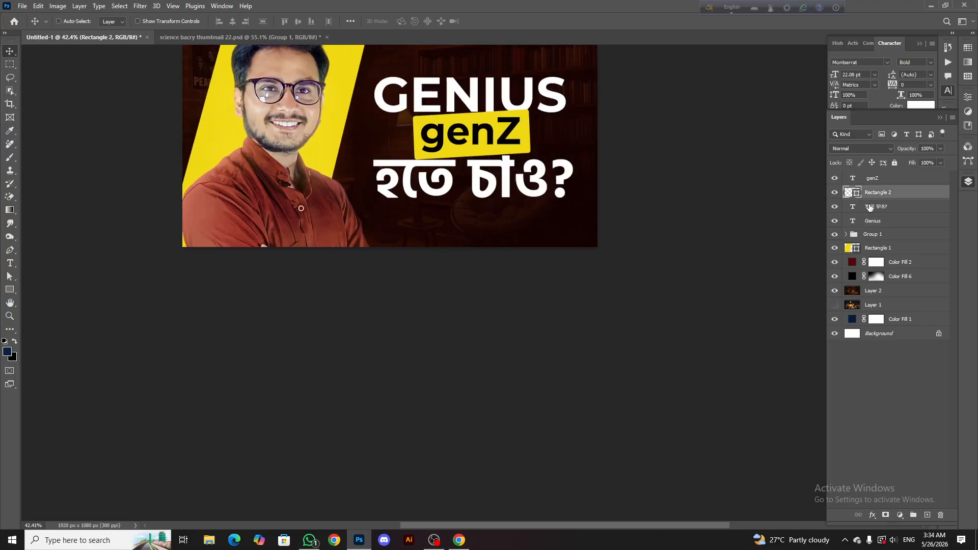
left_click(869, 207, "ctrl")
left_click(880, 192)
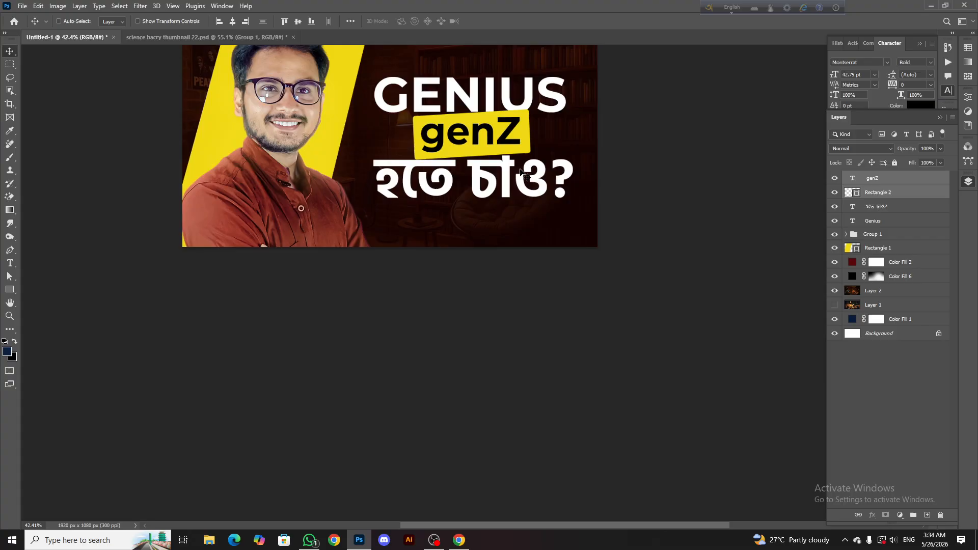
key("ctrl+t")
left_click_drag(475, 160, 476, 166)
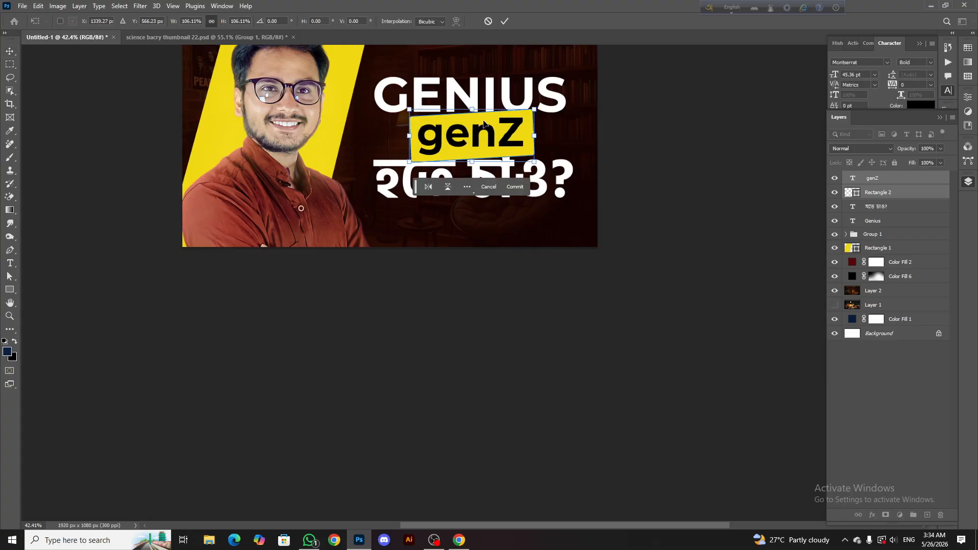
left_click_drag(473, 107, 473, 105)
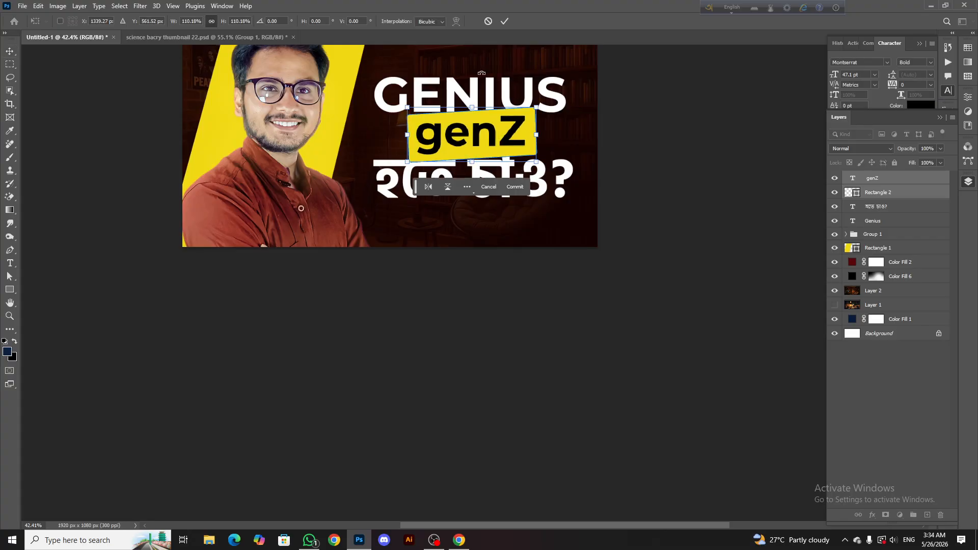
left_click(504, 21)
scroll(512, 136, "down", 2)
scroll(511, 136, "up", 4)
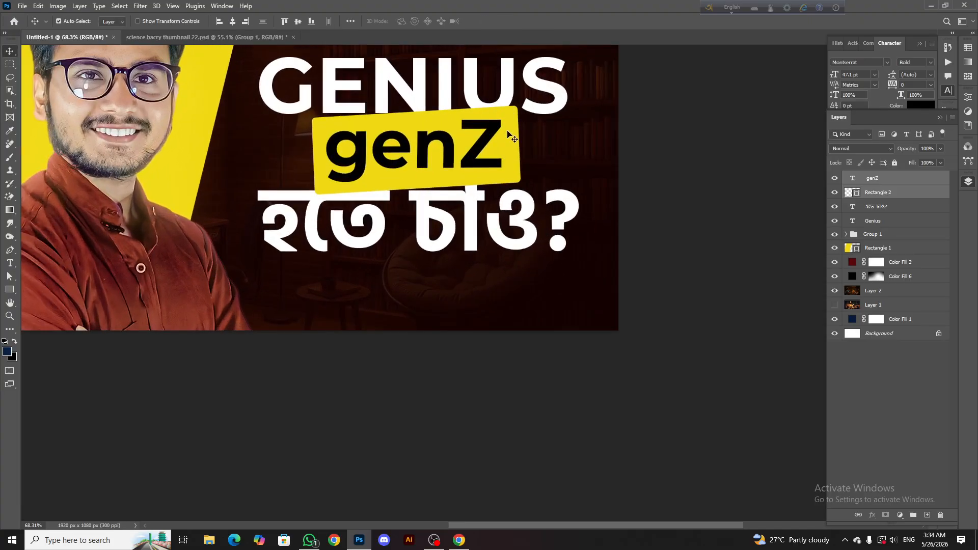
left_click(894, 194)
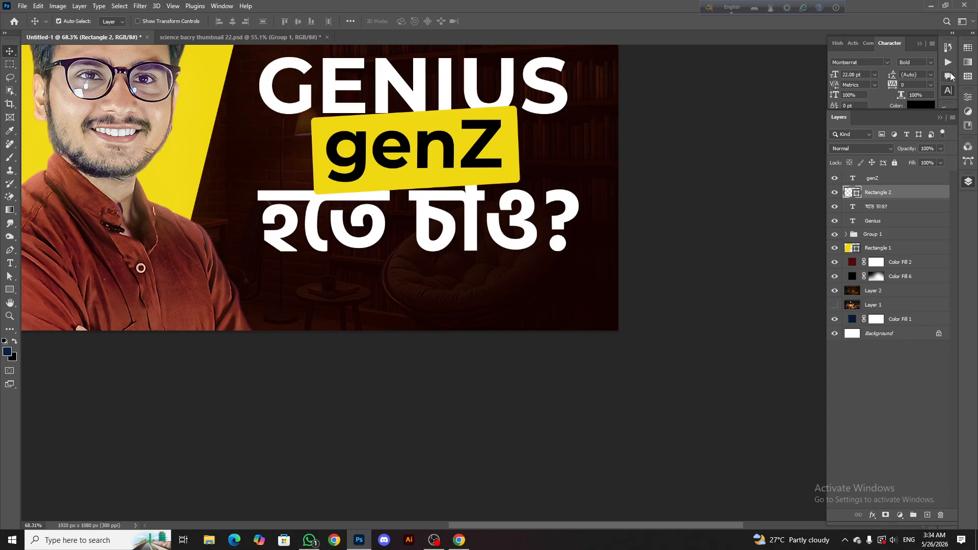
left_click(968, 98)
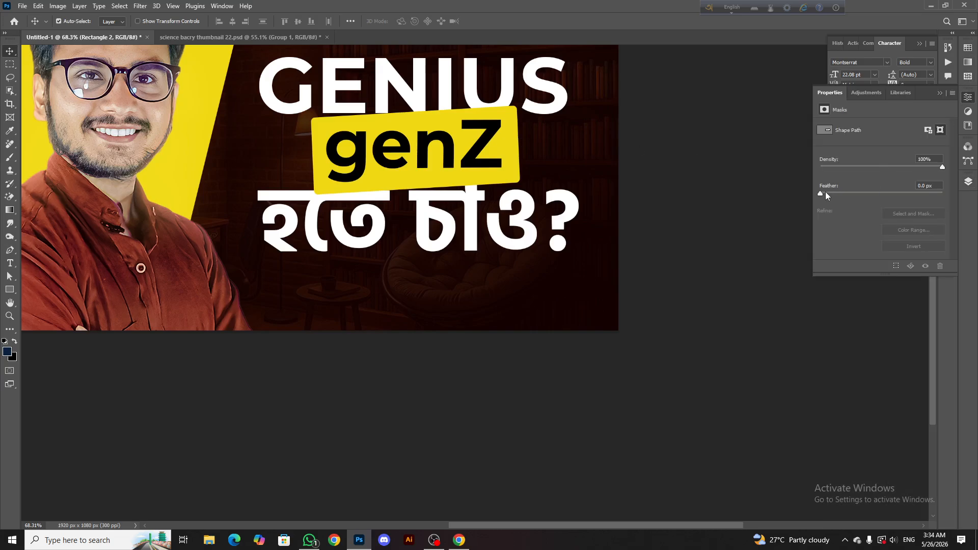
left_click_drag(848, 192, 820, 192)
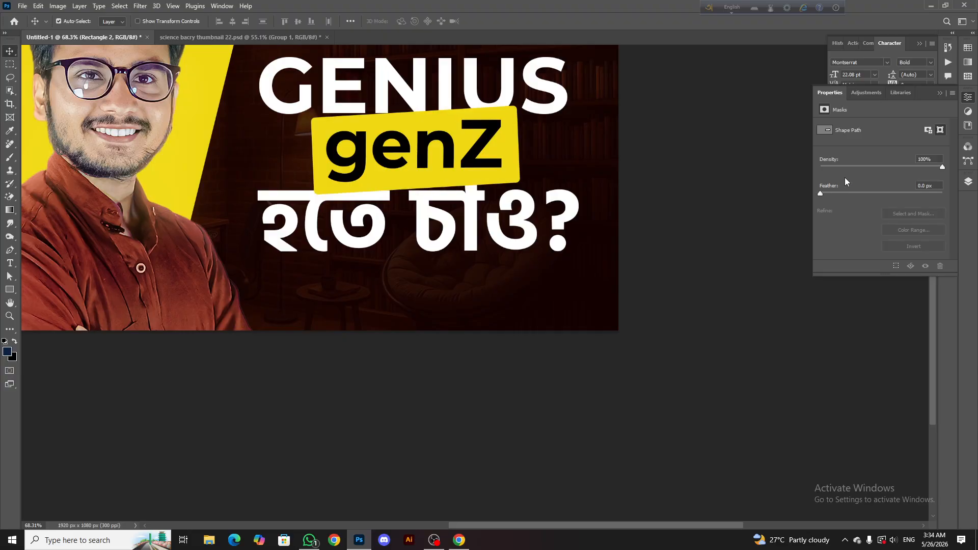
left_click(866, 94)
left_click(914, 93)
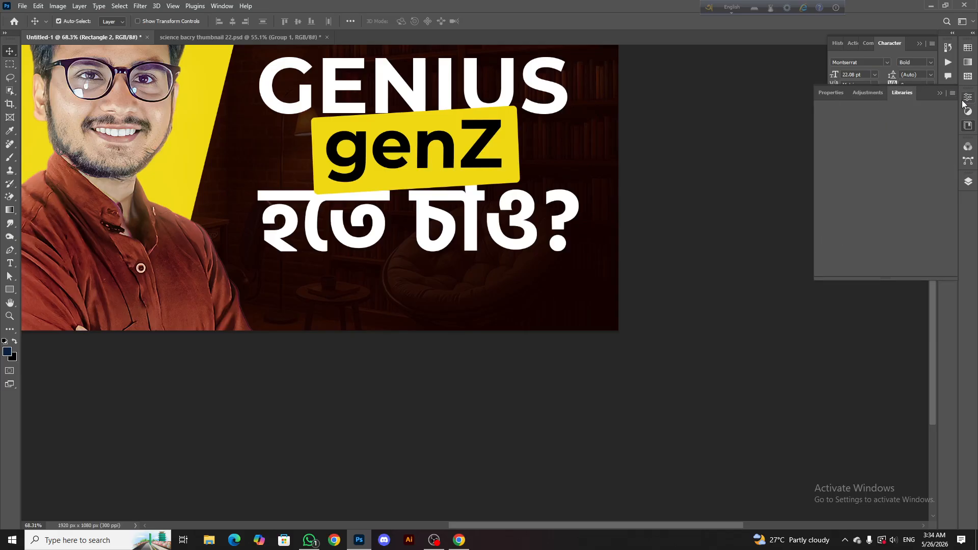
left_click(966, 126)
left_click(968, 180)
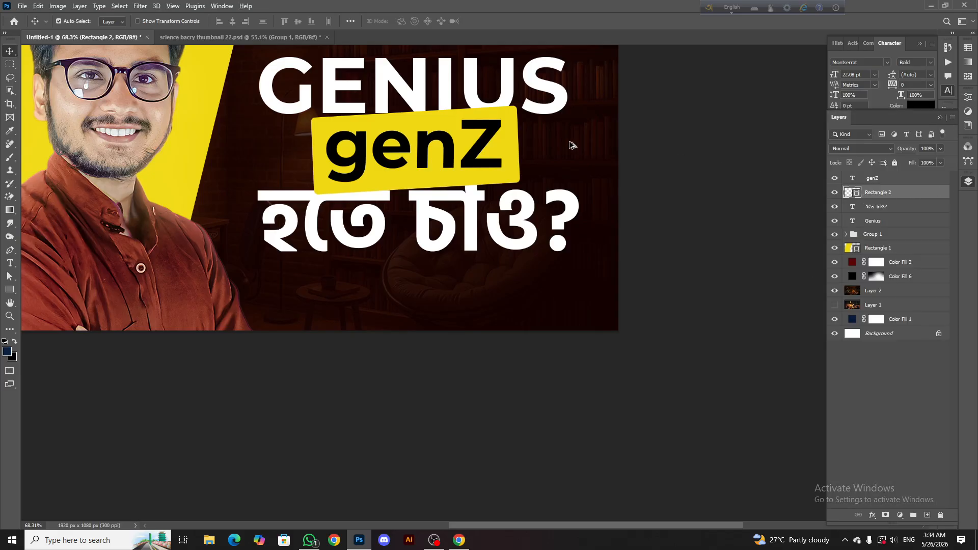
Check the fill colour of the yellow Rectangle 2 box in the colour picker and keep it
scroll(555, 146, "down", 9)
scroll(492, 140, "up", 6)
left_click(11, 290)
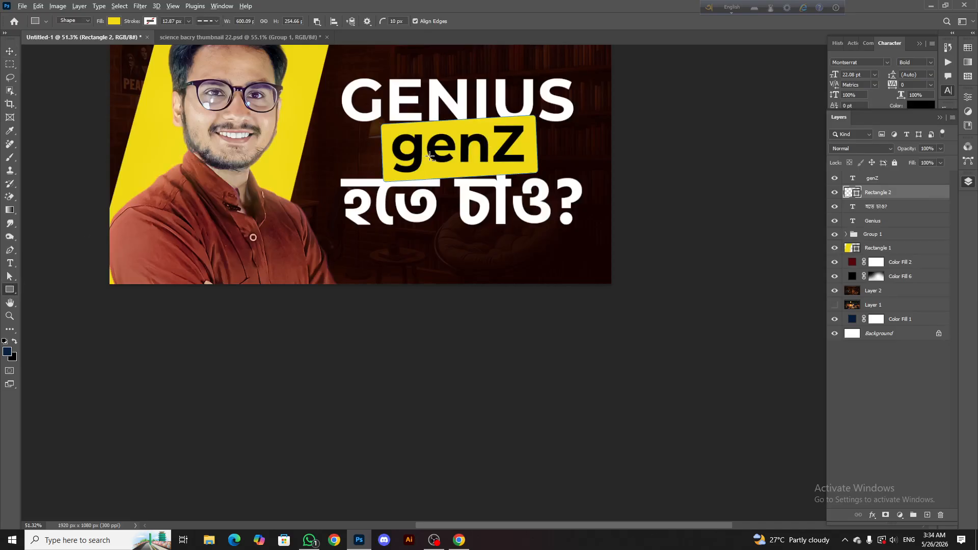
scroll(433, 156, "up", 5)
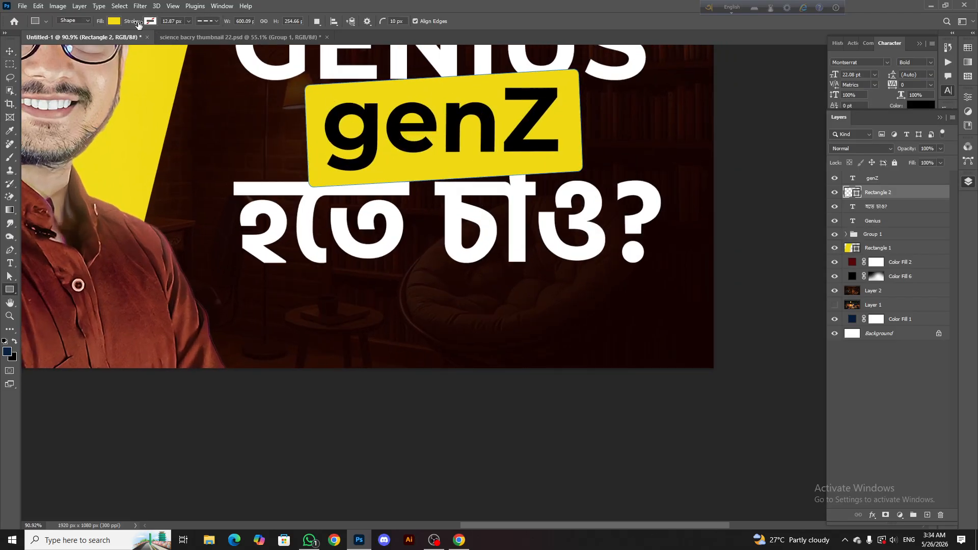
left_click(114, 22)
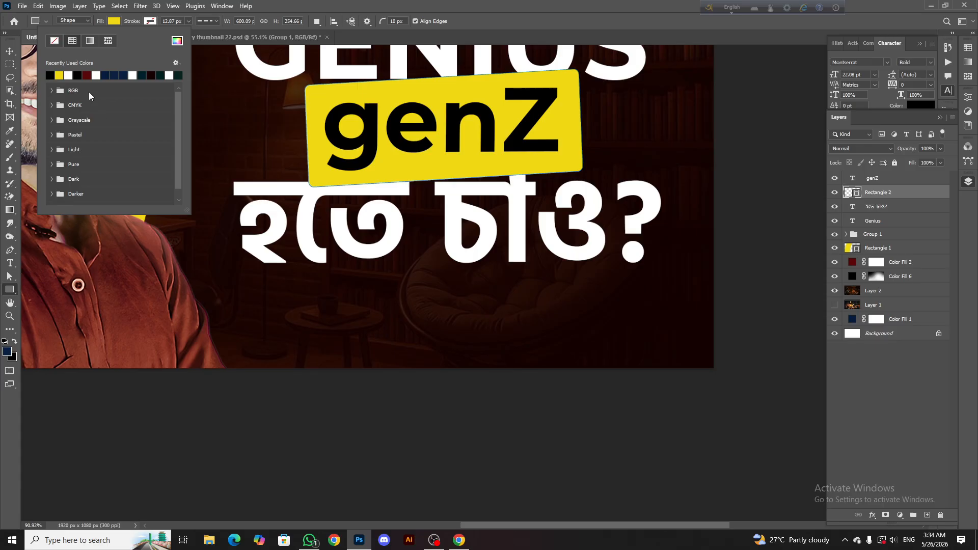
left_click(178, 43)
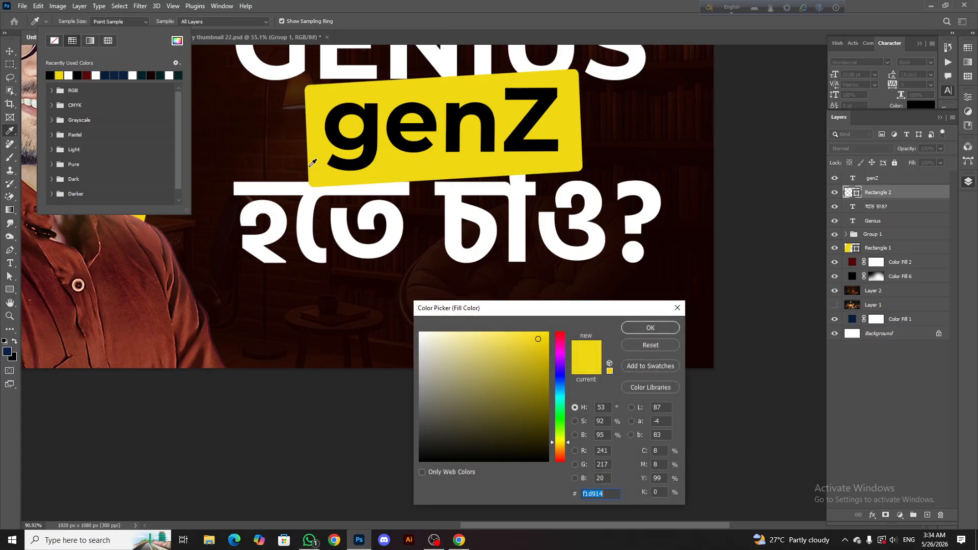
left_click(651, 327)
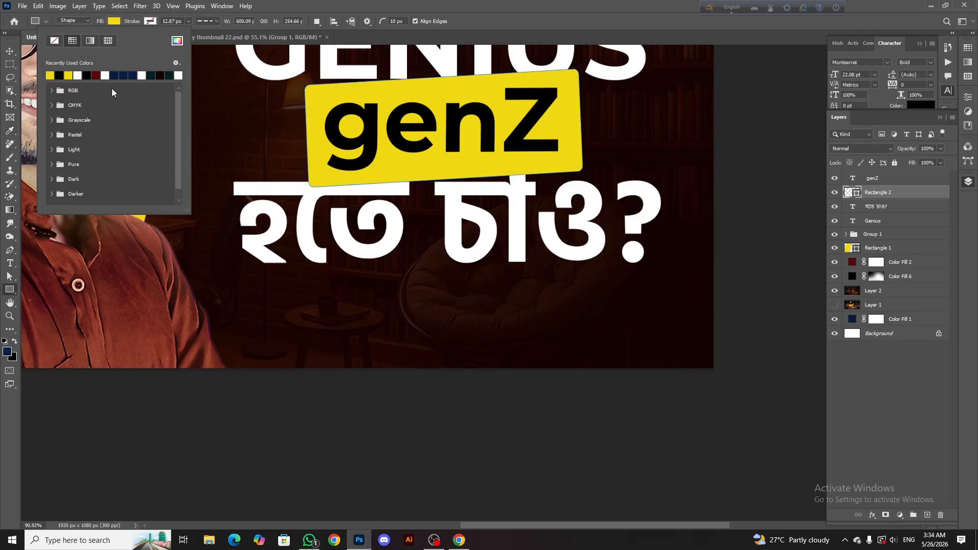
left_click(10, 52)
Examine the heading's layout and its balance with the portrait, both close up and in the full thumbnail
scroll(481, 162, "down", 5)
scroll(478, 146, "down", 8)
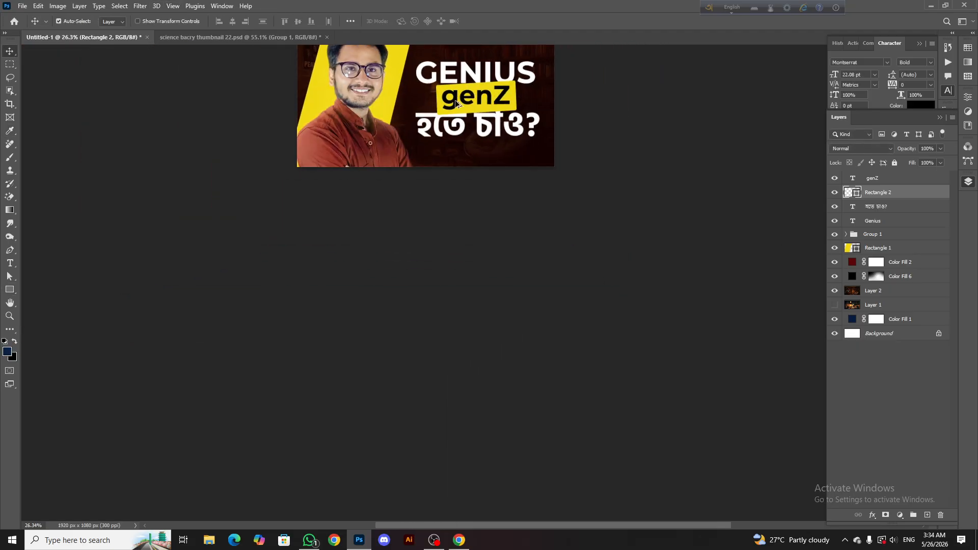
scroll(452, 145, "up", 7)
scroll(489, 149, "up", 6)
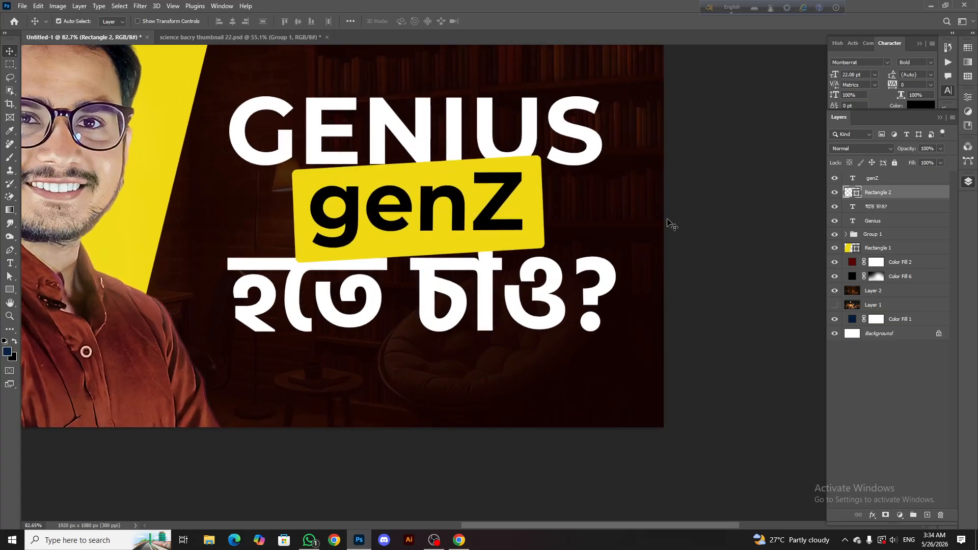
scroll(453, 168, "down", 5)
scroll(453, 168, "up", 2)
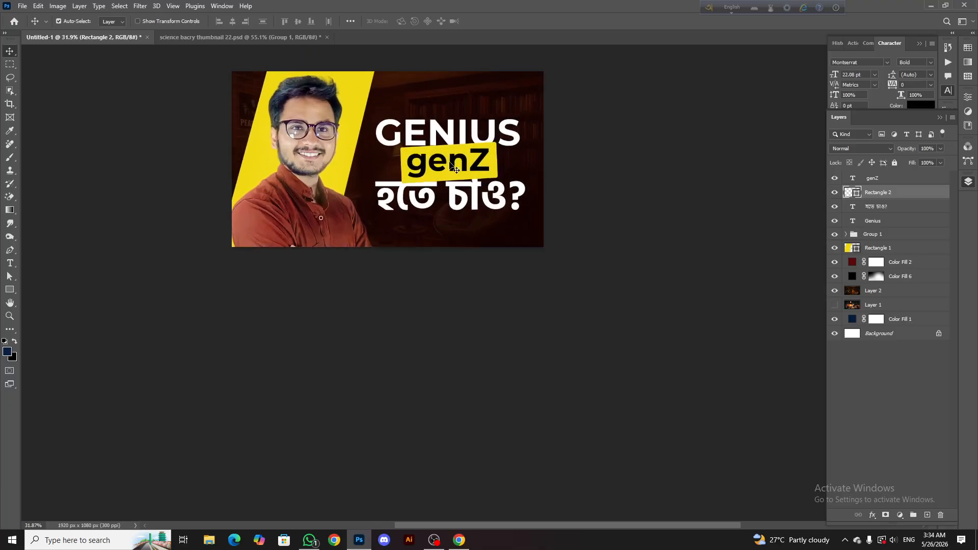
scroll(449, 163, "up", 1)
scroll(449, 163, "left", 1)
scroll(494, 172, "up", 1)
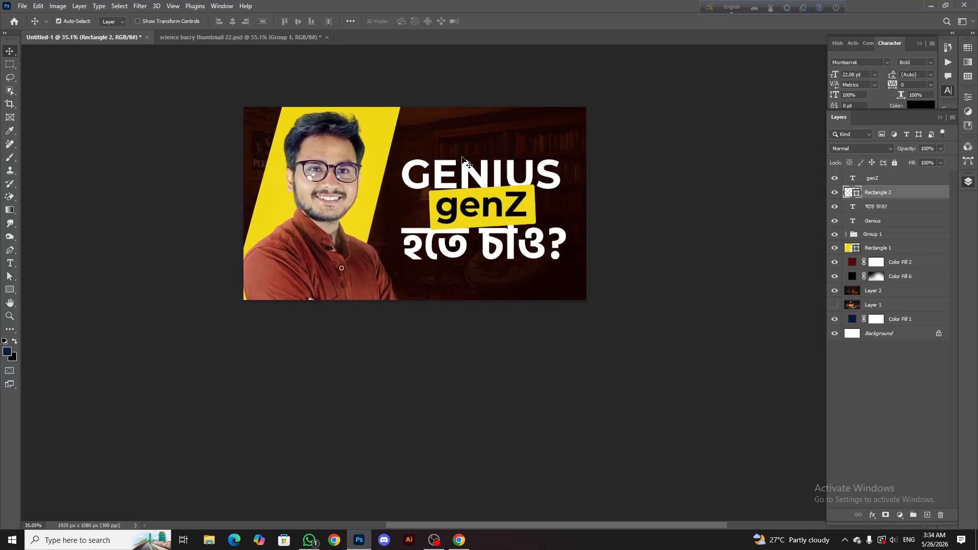
Copy the SSC 26 text and its dashed frame from science bacry thumbnail 22.psd into Untitled-1, above the GENIUS line
left_click(239, 40)
scroll(470, 129, "down", 2)
scroll(561, 167, "up", 2)
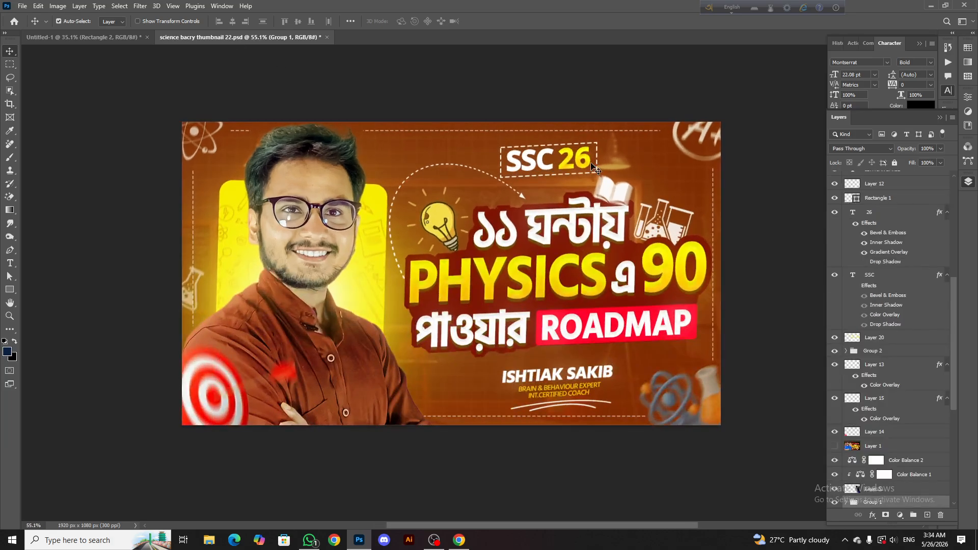
left_click(589, 163)
left_click(874, 198, "ctrl")
left_click(869, 275, "ctrl")
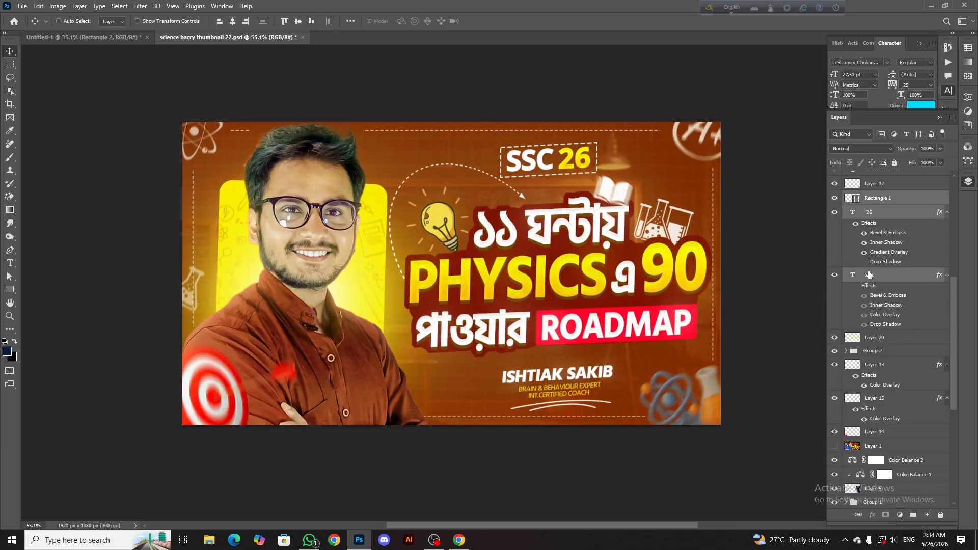
left_click_drag(881, 219, 461, 141)
scroll(468, 135, "up", 5)
scroll(473, 157, "down", 1)
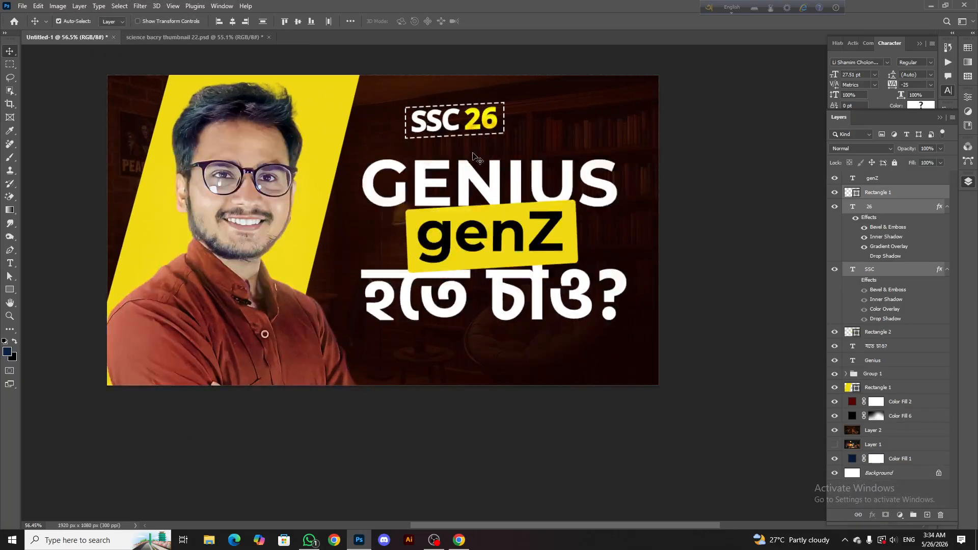
Straighten the SSC 26 text with its dashed frame and centre it just above GENIUS
key("ctrl+t")
left_click_drag(511, 122, 538, 134)
left_click(504, 21)
scroll(498, 112, "down", 5)
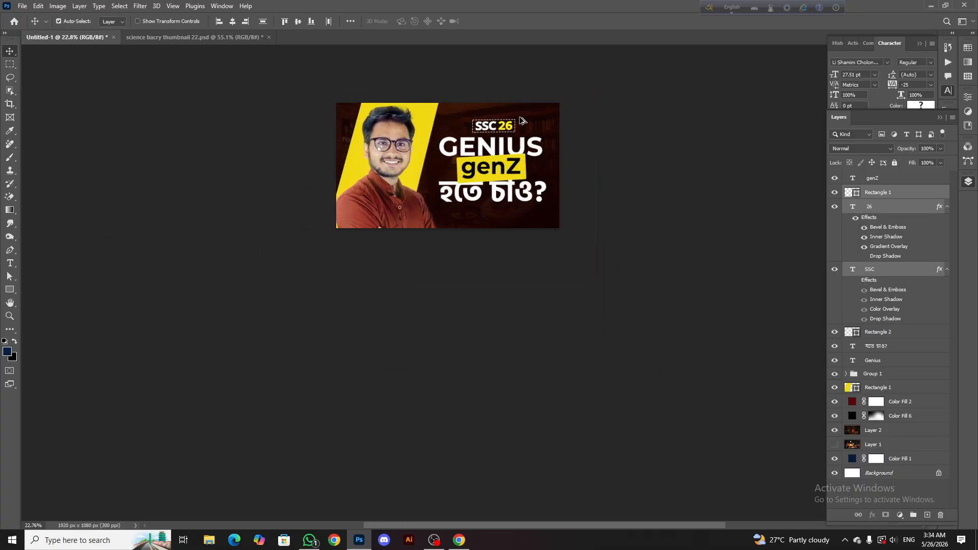
Examine the SSC 26 badge and the heading beneath it, both close up and in the full thumbnail
scroll(496, 153, "up", 4)
scroll(496, 153, "down", 4)
scroll(498, 153, "up", 3)
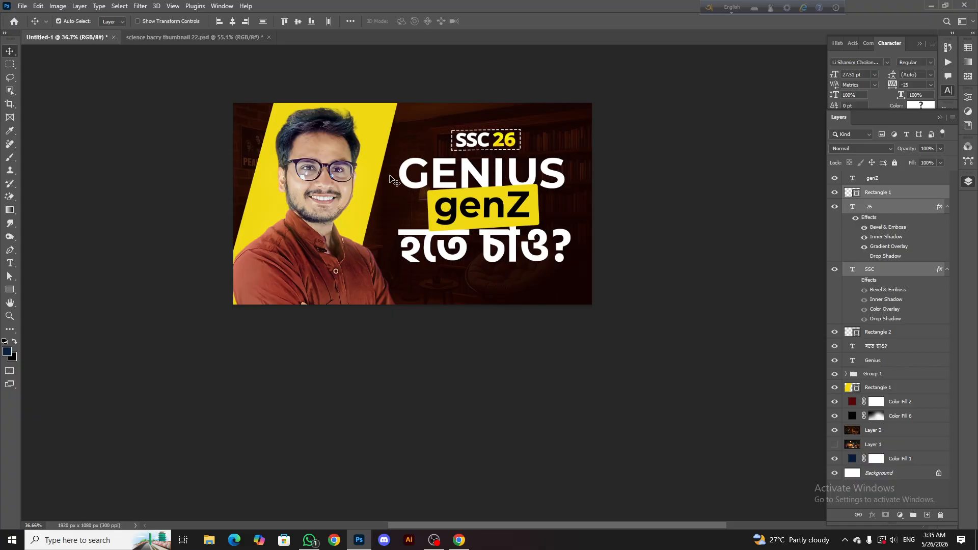
scroll(407, 183, "down", 3)
scroll(432, 168, "up", 3)
scroll(432, 167, "down", 3)
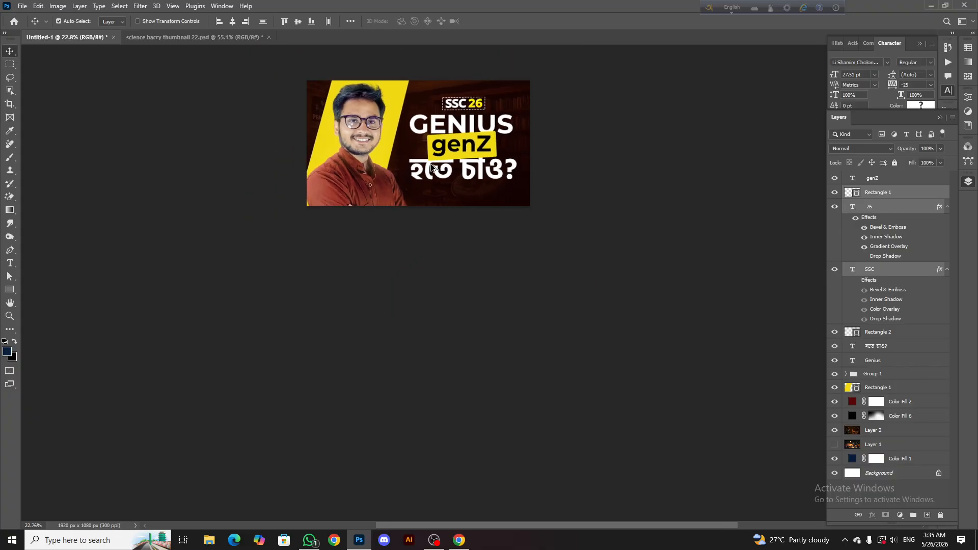
scroll(432, 168, "up", 5)
Change the fill of the yellow Rectangle 2 box behind genZ to pure bright red
left_click(541, 178)
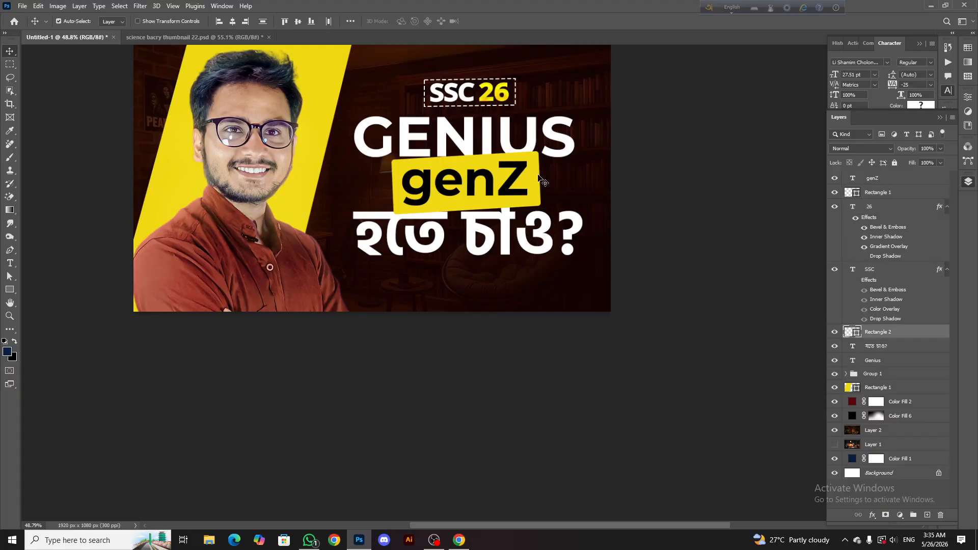
double_click(858, 338)
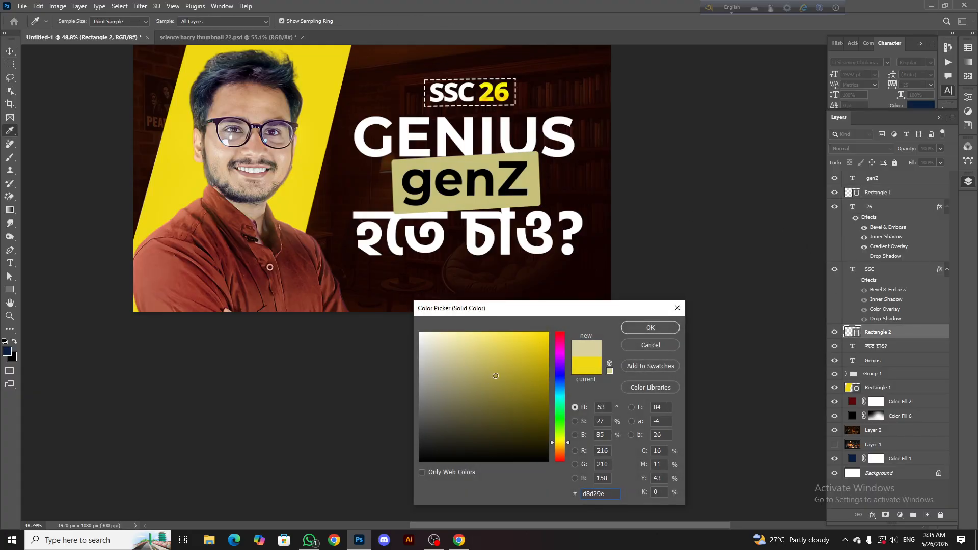
left_click(543, 413)
left_click_drag(543, 414, 539, 393)
left_click_drag(560, 345, 560, 330)
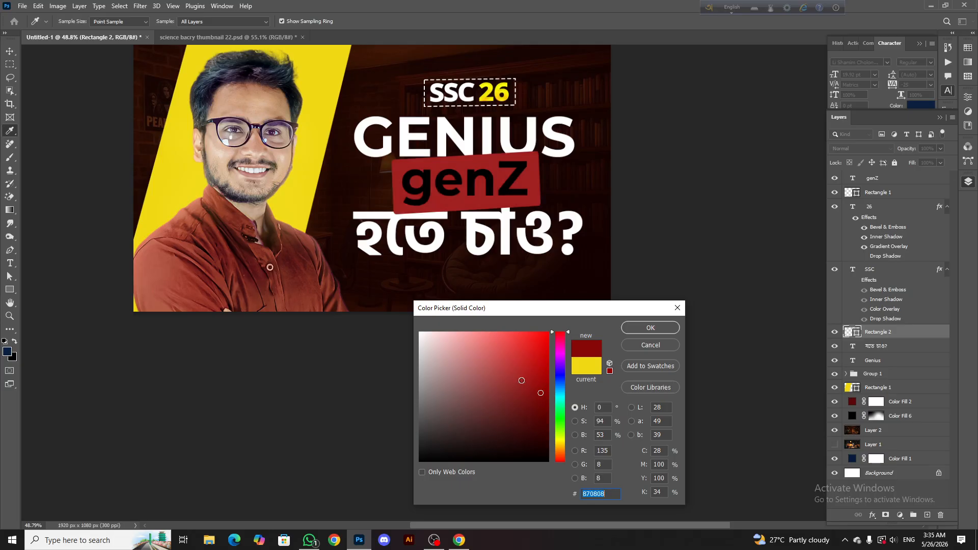
left_click_drag(521, 380, 576, 295)
left_click(642, 333)
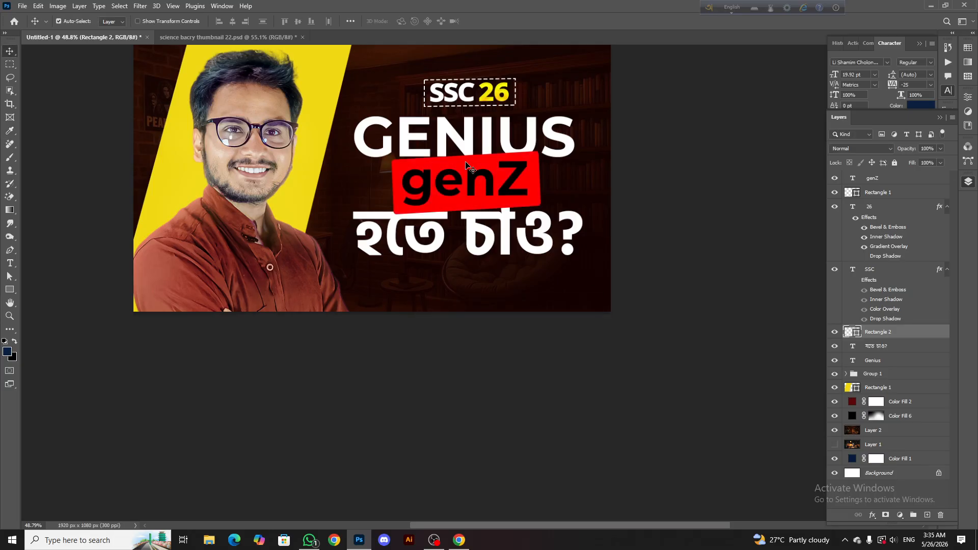
Change the genZ text colour to white, ffffff
double_click(476, 192)
left_click(504, 233)
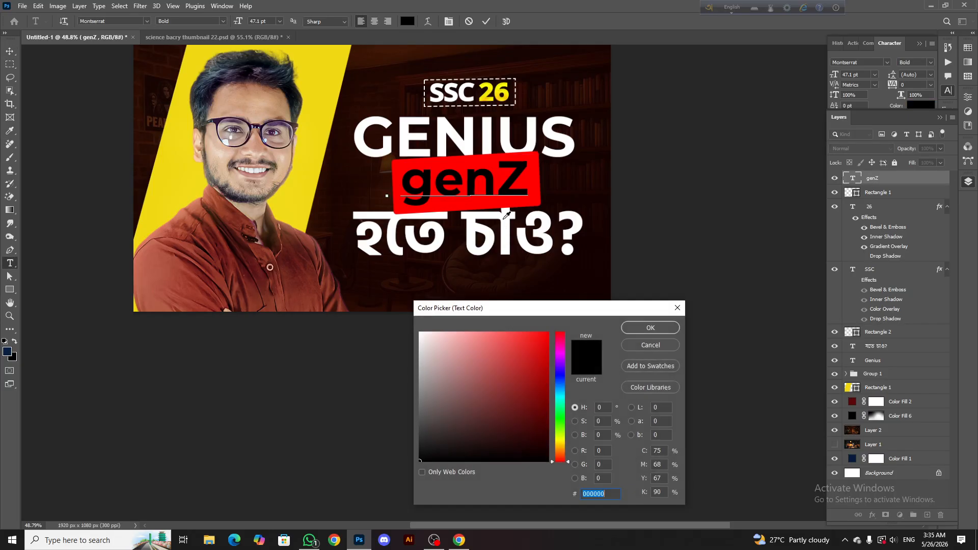
type("ffffff")
left_click(631, 328)
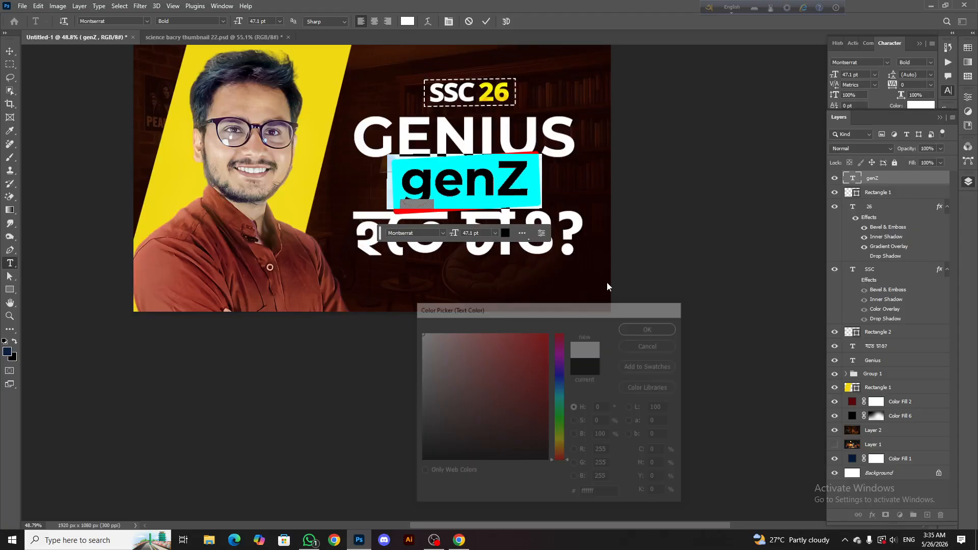
left_click(487, 22)
key("v")
scroll(469, 161, "down", 5)
scroll(474, 167, "up", 6)
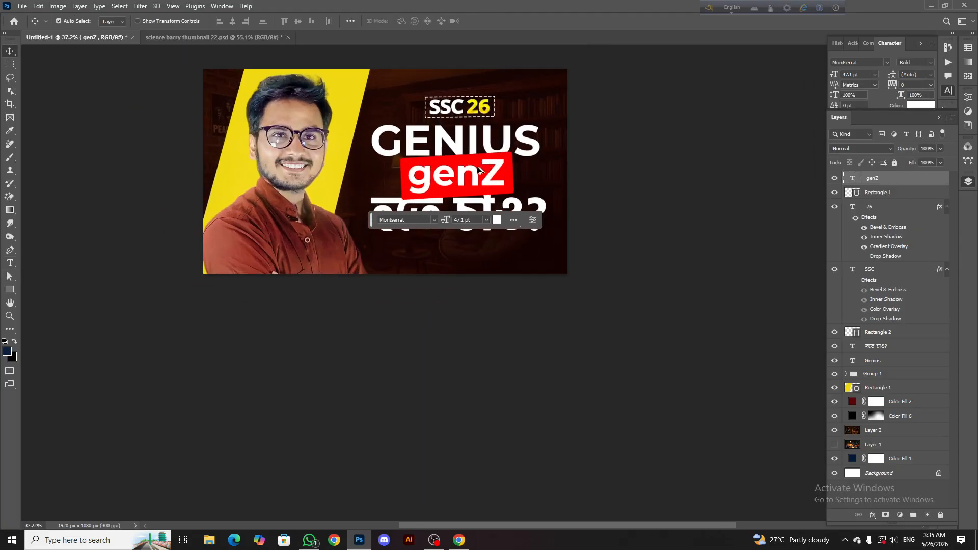
Distort the red box behind genZ by its corners so its left end is taller and its right end narrower
left_click(550, 177)
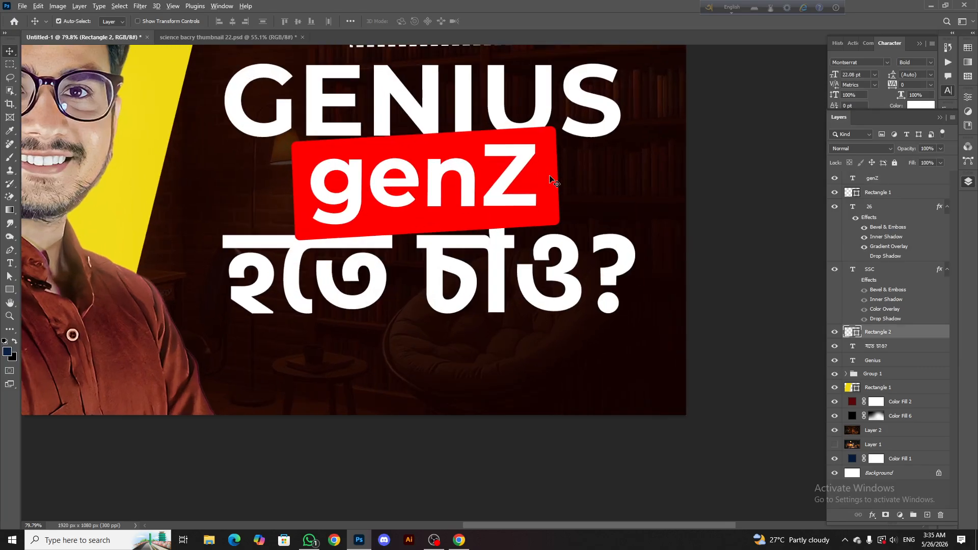
scroll(550, 178, "up", 1)
left_click(834, 332)
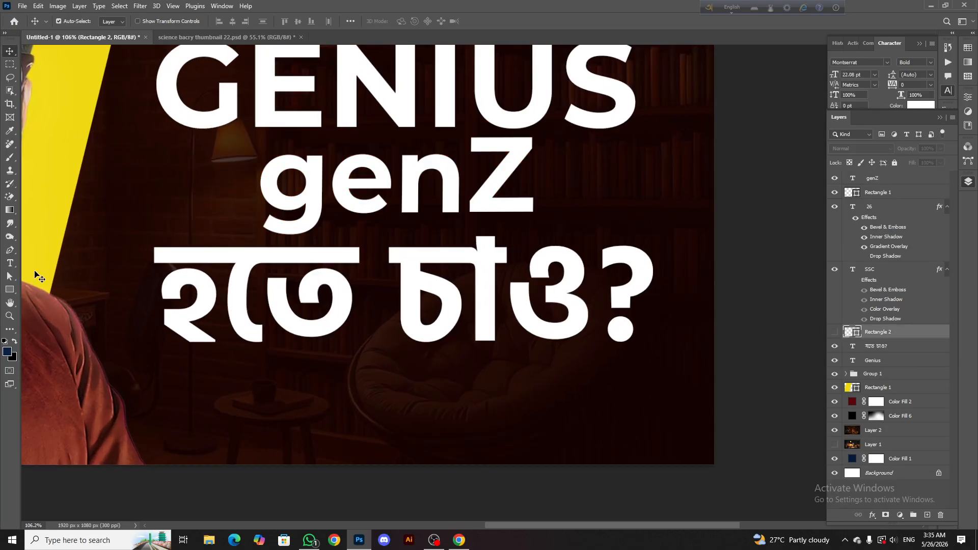
left_click(835, 332)
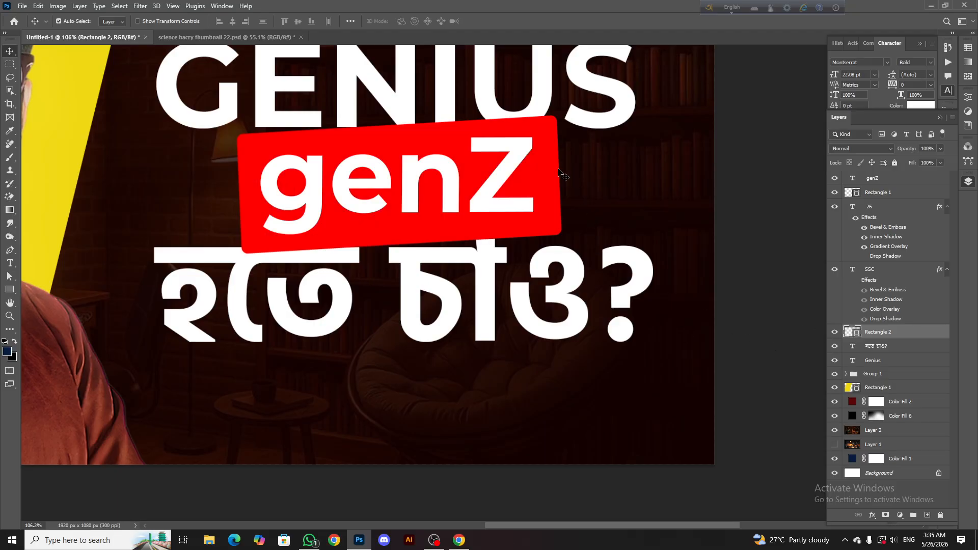
key("ctrl+t")
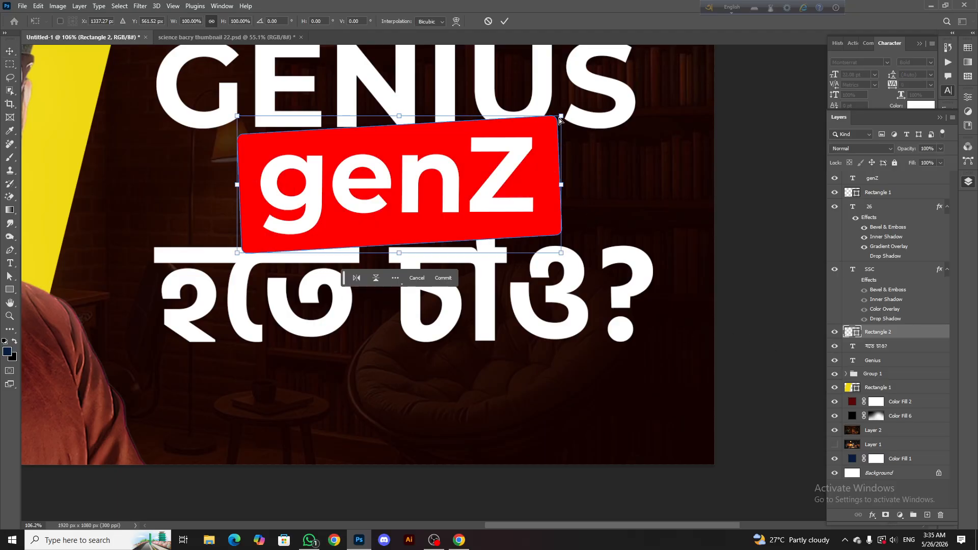
left_click_drag(560, 118, 552, 122)
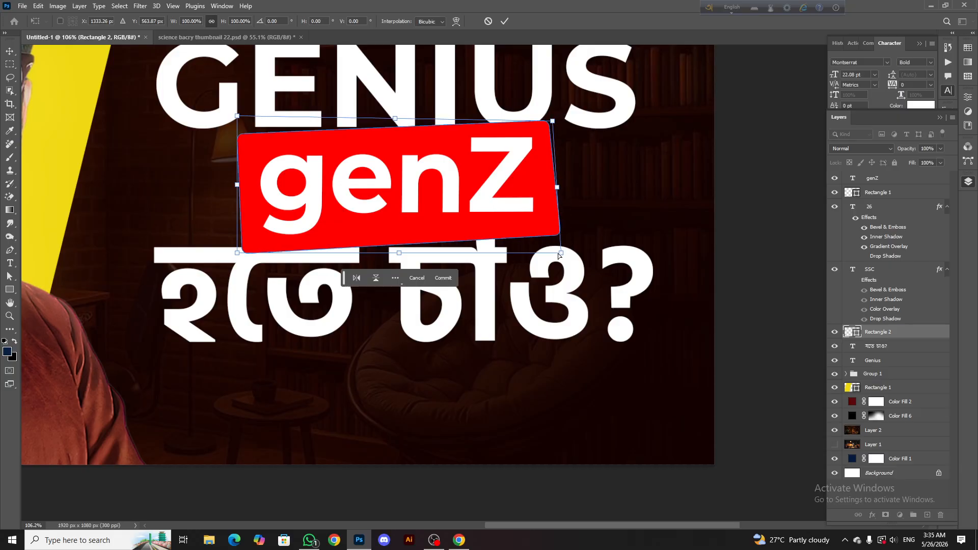
left_click_drag(559, 253, 560, 245)
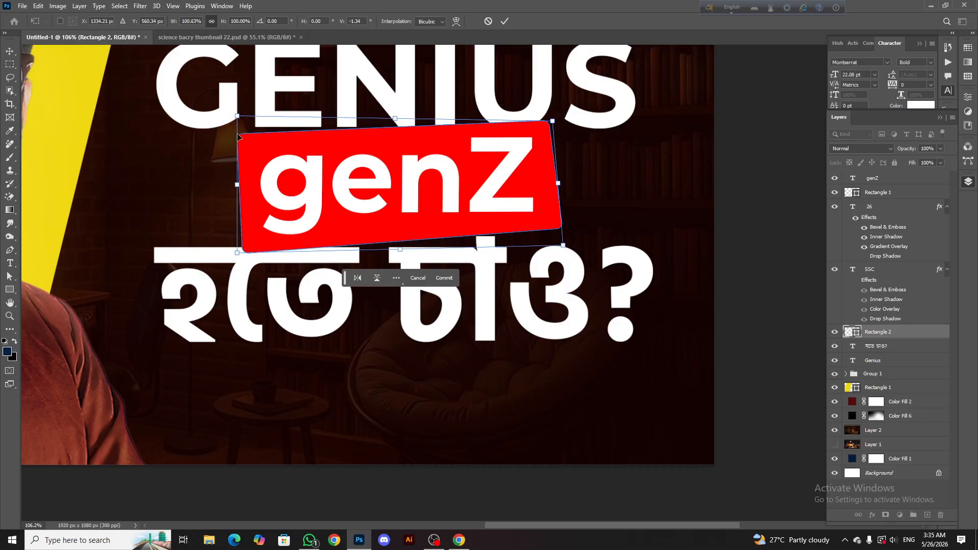
left_click_drag(239, 121, 226, 104)
left_click_drag(238, 253, 229, 260)
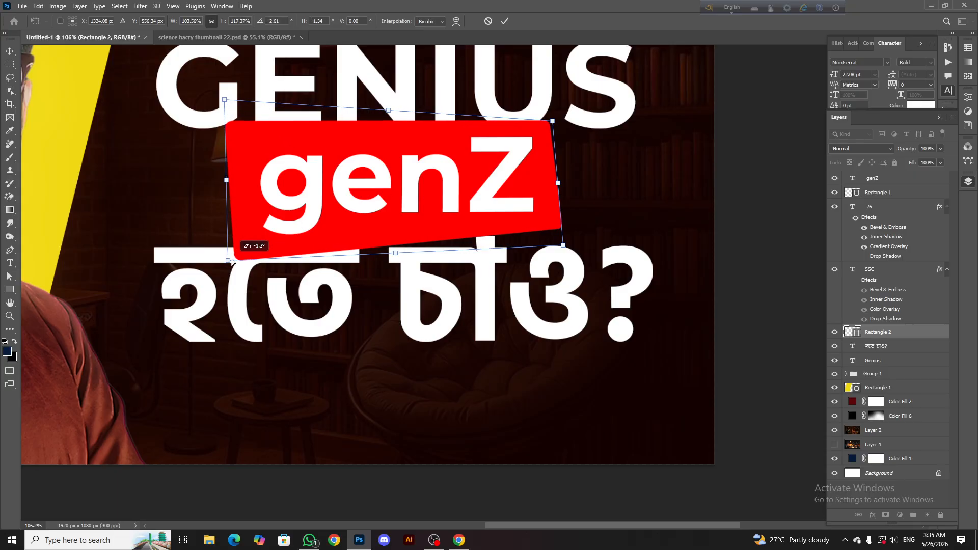
left_click(503, 22)
scroll(474, 186, "down", 6)
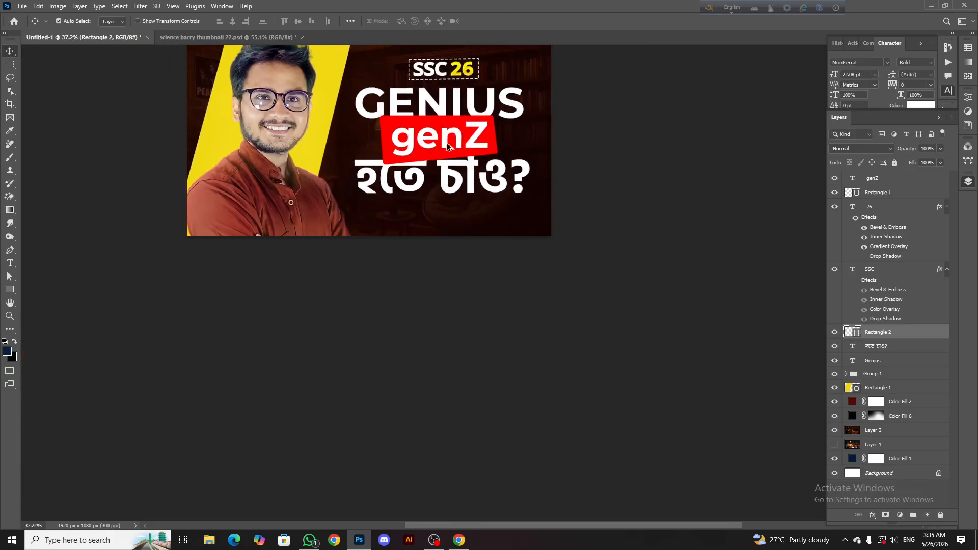
Undo and redo the red box's distortion to compare both shapes in the full thumbnail
key("ctrl+z")
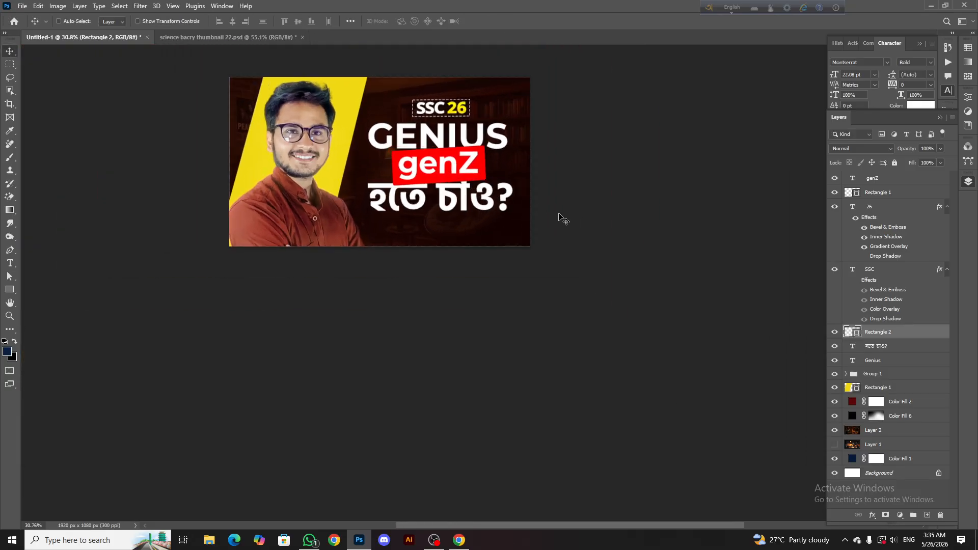
key("ctrl+shift+z")
scroll(441, 162, "down", 5)
scroll(433, 158, "up", 7)
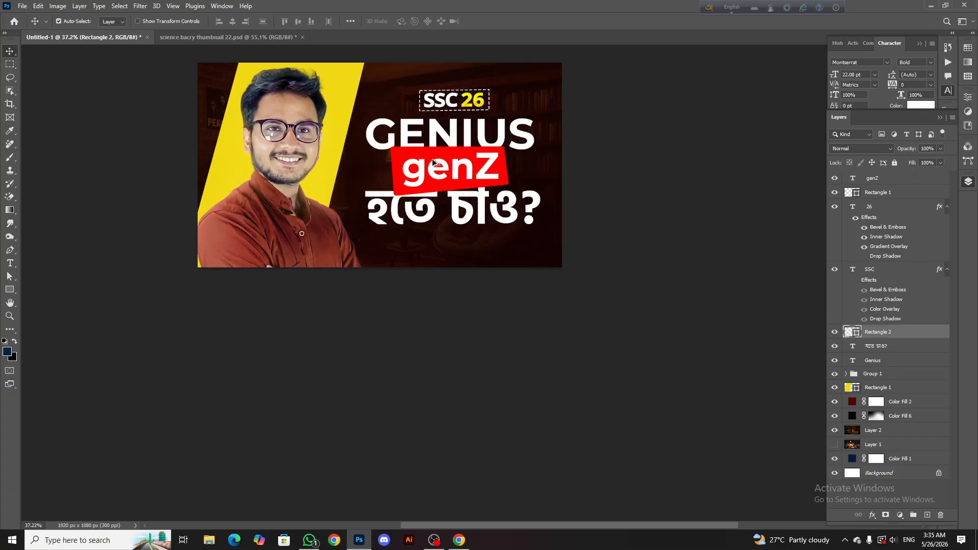
Enlarge the genZ text to about 51.1 pt so it fills more of the red box
scroll(433, 162, "up", 2)
left_click(436, 169)
key("ctrl+t")
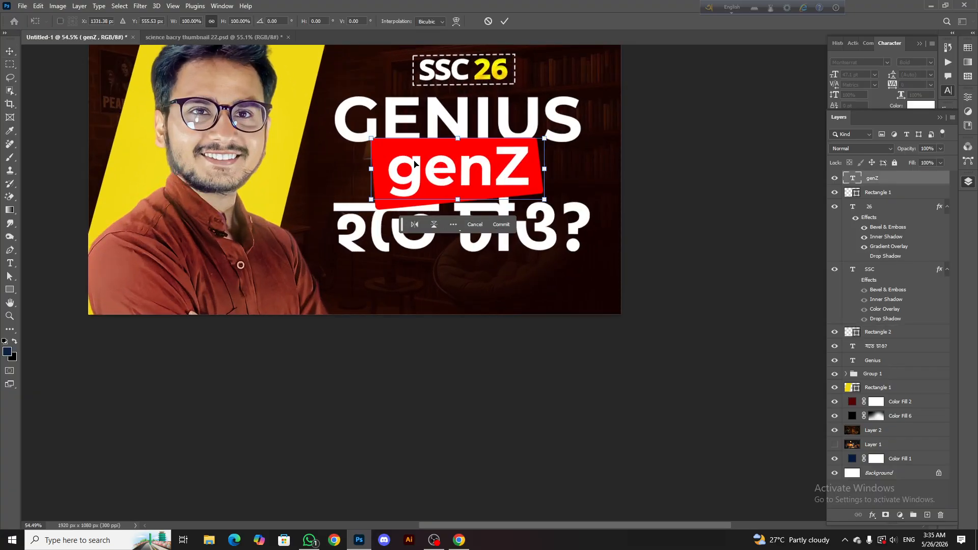
left_click_drag(373, 139, 366, 130)
left_click_drag(545, 168, 548, 168)
left_click_drag(369, 136, 362, 134)
left_click_drag(548, 200, 551, 201)
left_click(503, 22)
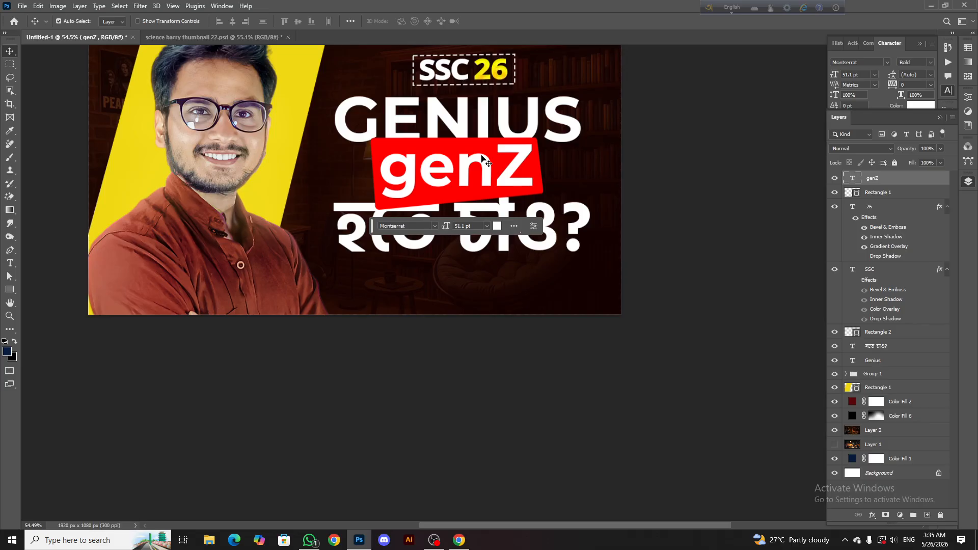
scroll(481, 155, "down", 3)
key("super")
key("super")
scroll(468, 104, "down", 6)
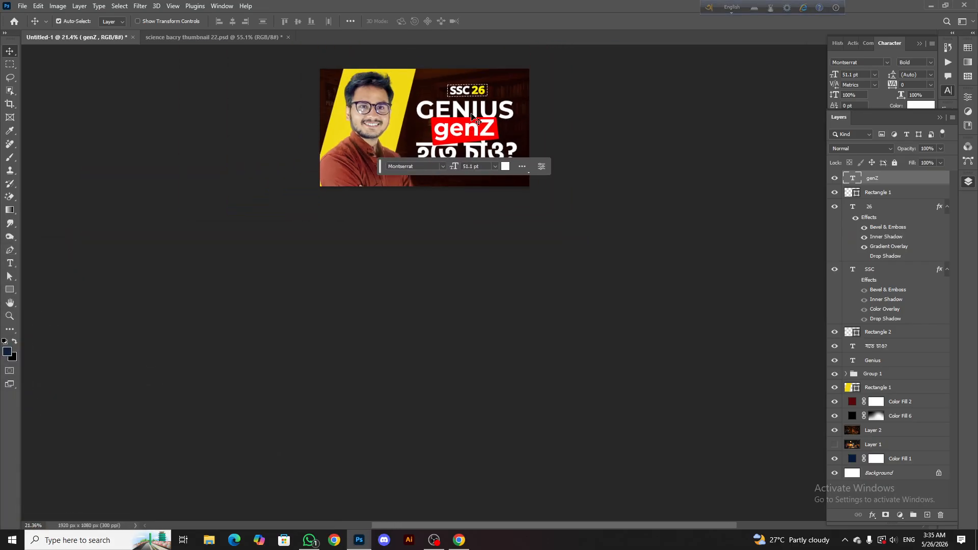
scroll(472, 118, "up", 5)
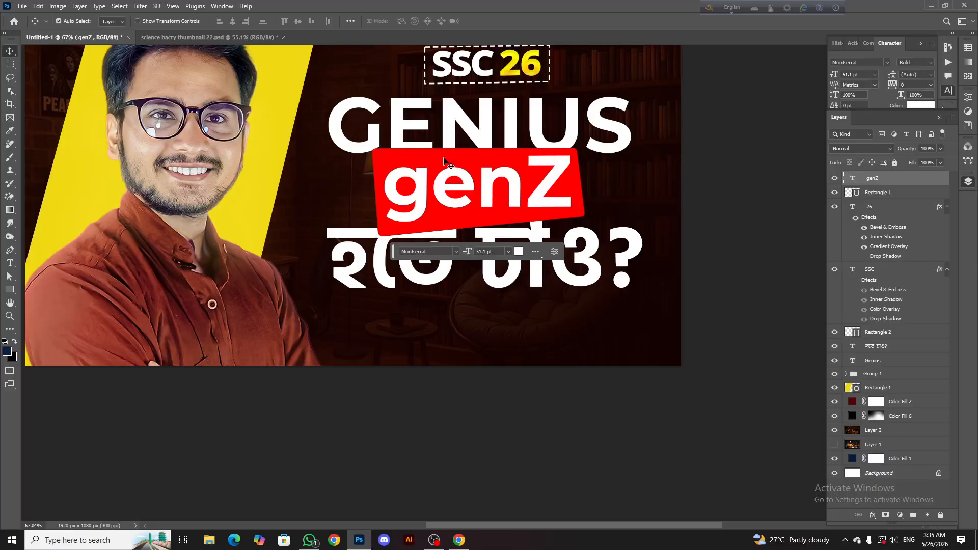
key("ctrl+t")
left_click_drag(363, 145, 364, 149)
key("ctrl+z")
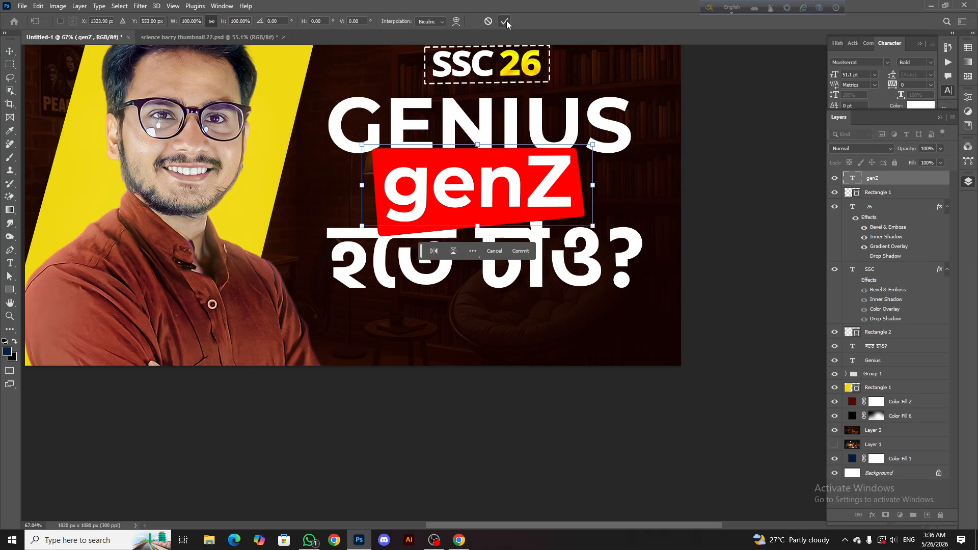
left_click(503, 21)
left_click(892, 194)
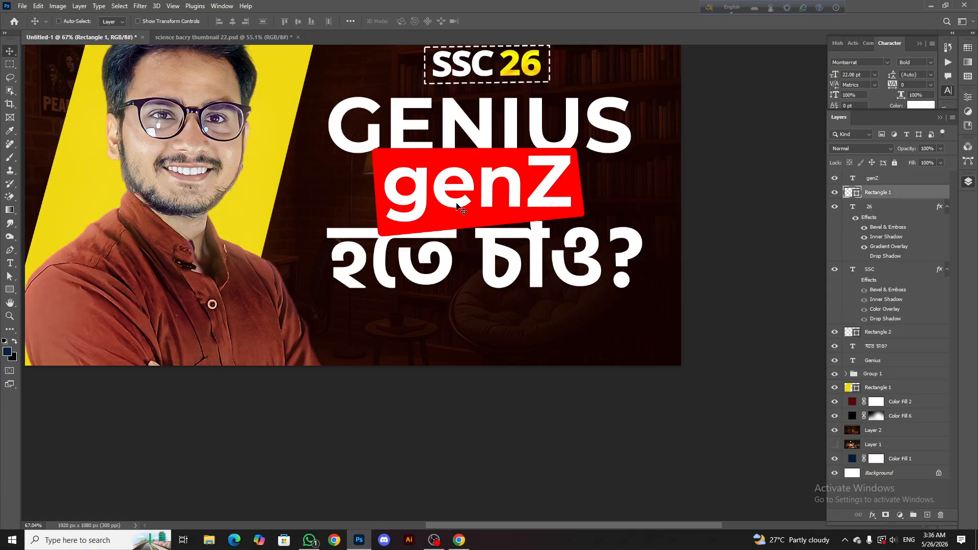
key("ctrl+t")
left_click(504, 21)
Pull the upper-left corner of the red Rectangle 2 box slightly inward and check it against the whole thumbnail
left_click(881, 336)
key("ctrl+t")
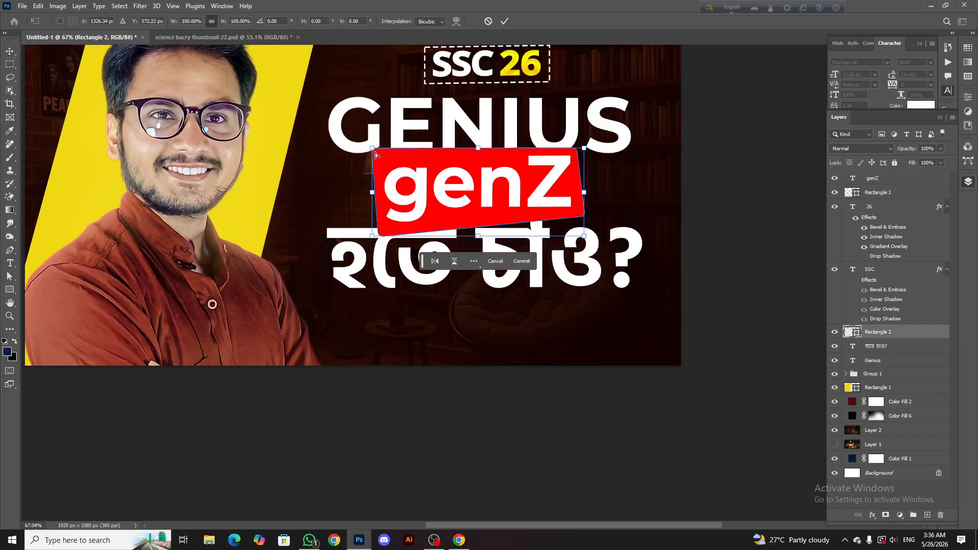
left_click_drag(372, 150, 375, 150)
left_click(505, 22)
scroll(442, 125, "down", 11)
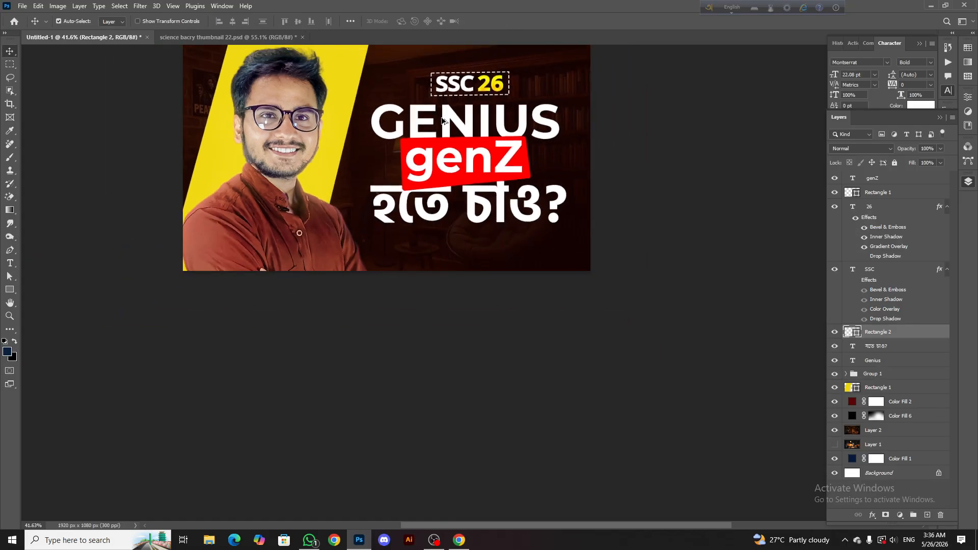
scroll(442, 175, "up", 6)
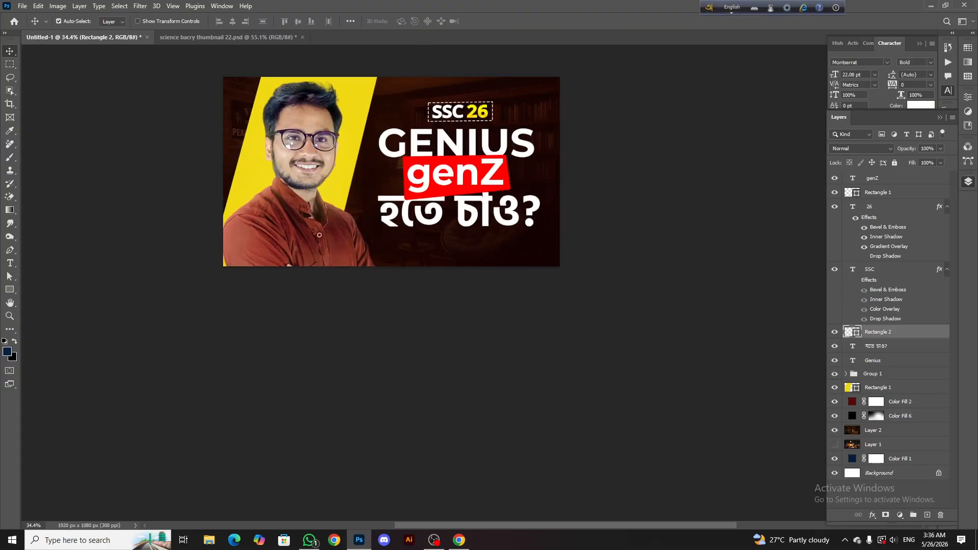
scroll(466, 214, "up", 1)
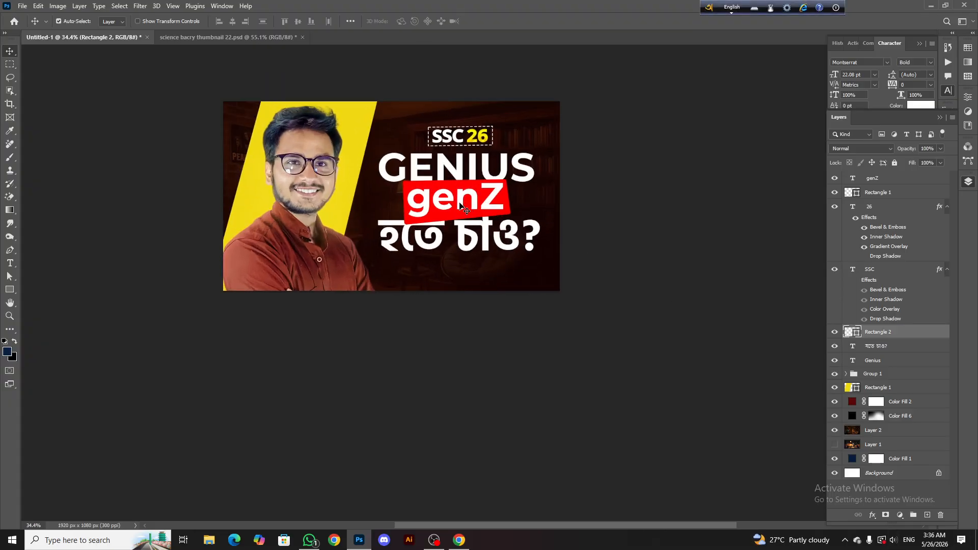
scroll(460, 205, "down", 4)
scroll(504, 209, "up", 6)
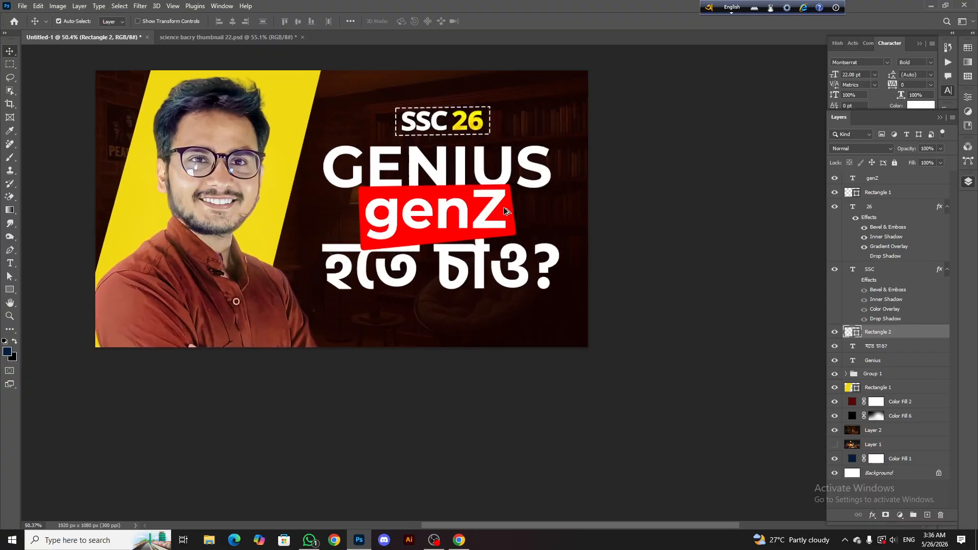
Apply the blue gradient preset from the Ma anik style pack to the GENIUS text
scroll(503, 206, "up", 1)
left_click(872, 360)
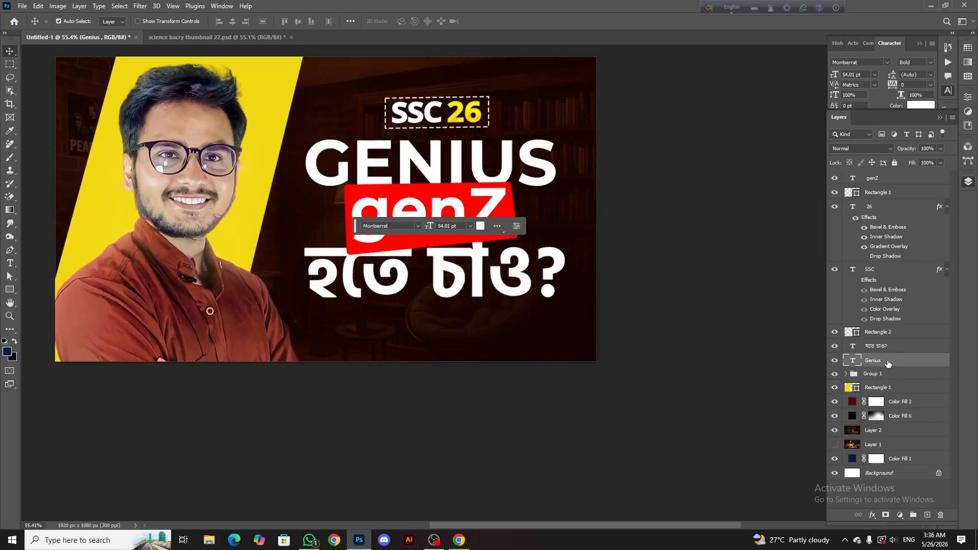
right_click(888, 362)
left_click(840, 82)
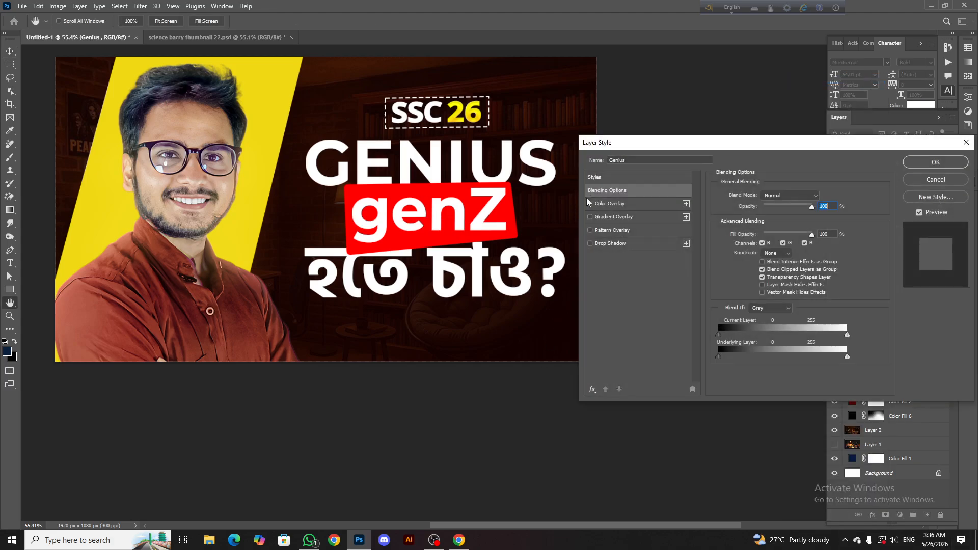
left_click(621, 178)
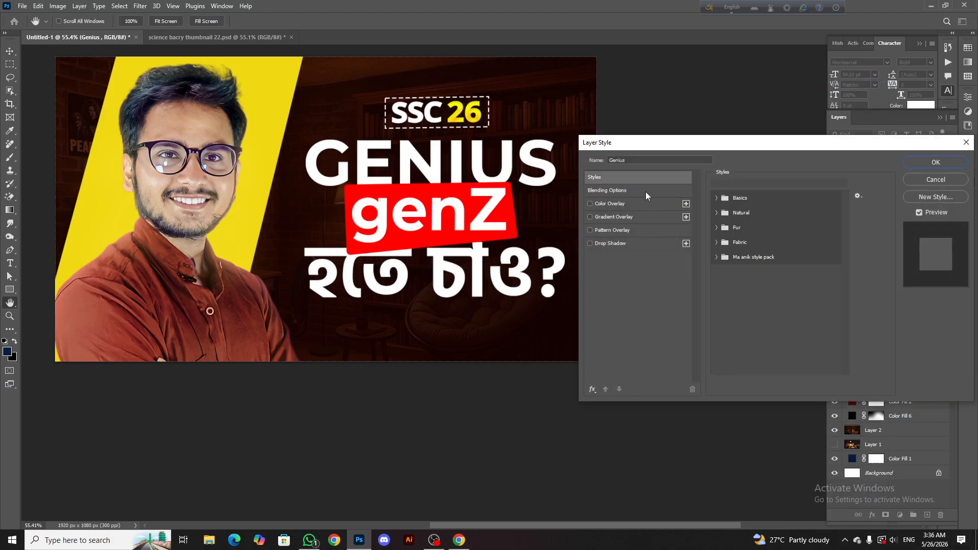
left_click(718, 257)
left_click(729, 273)
Try the light green, darker green and yellow presets from the style pack on the GENIUS text
scroll(487, 178, "down", 3)
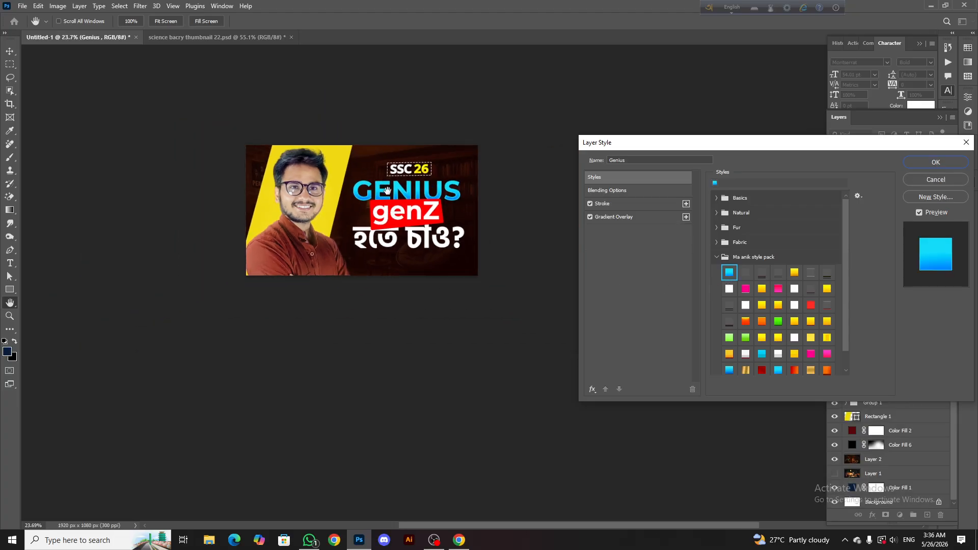
left_click(733, 340)
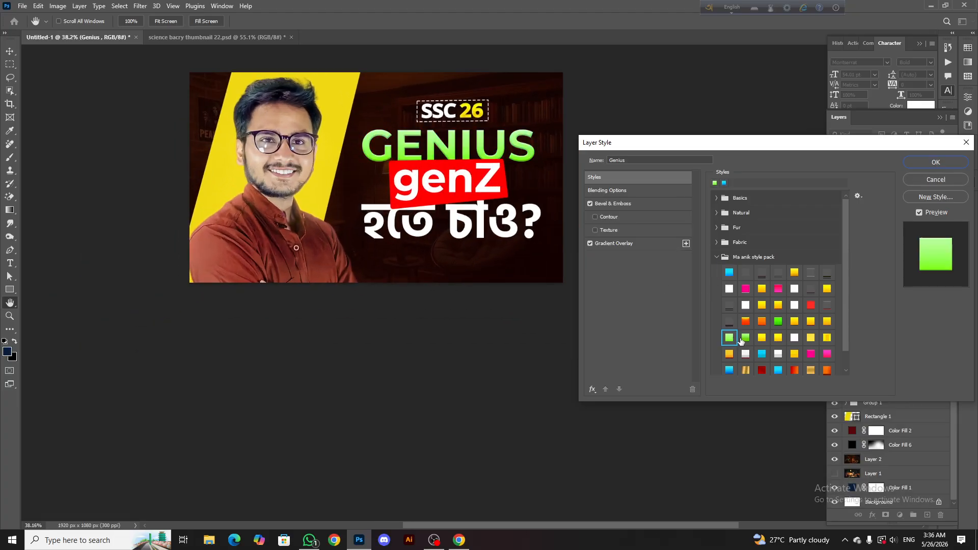
left_click(742, 340)
scroll(409, 179, "down", 5)
scroll(406, 162, "up", 6)
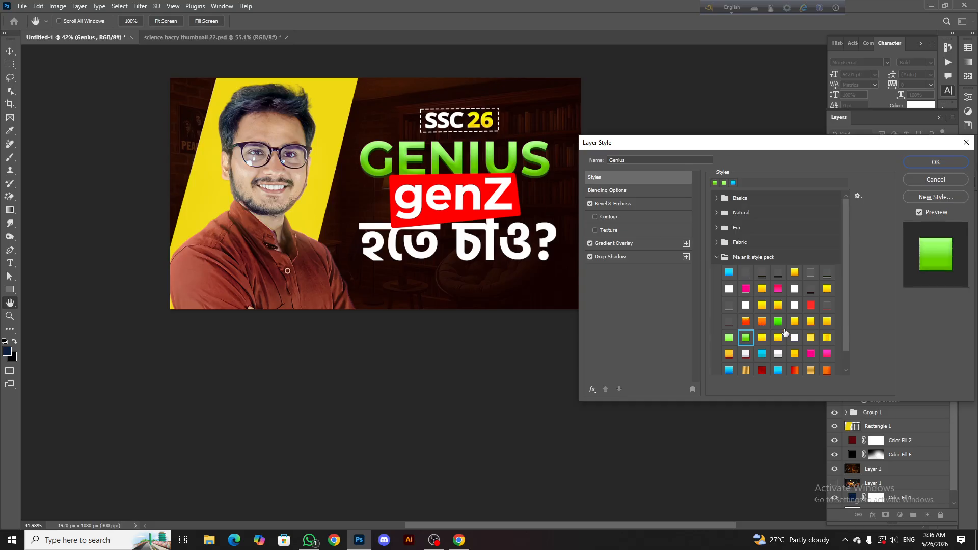
left_click(828, 290)
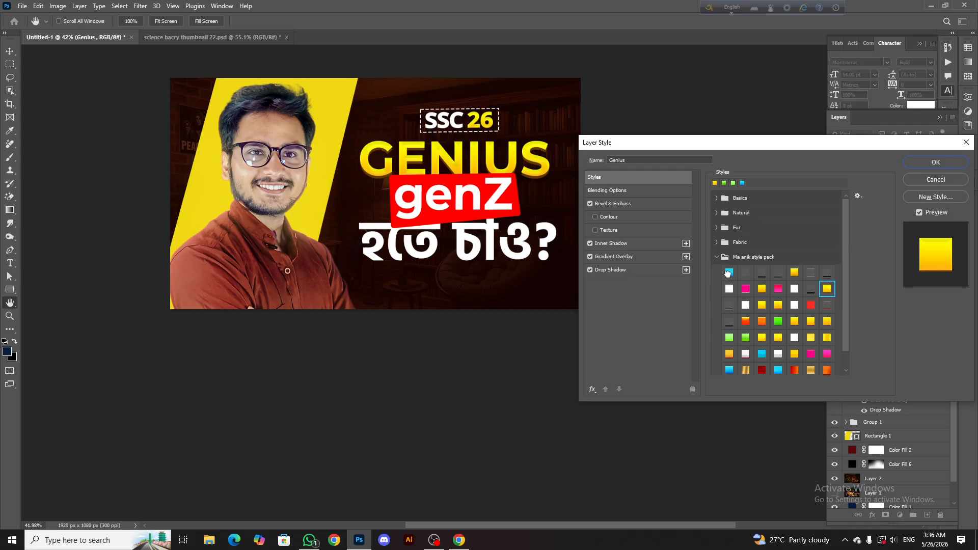
Return the GENIUS text to the blue gradient preset and accept the layer style
left_click(727, 273)
left_click(934, 166)
scroll(506, 231, "down", 2)
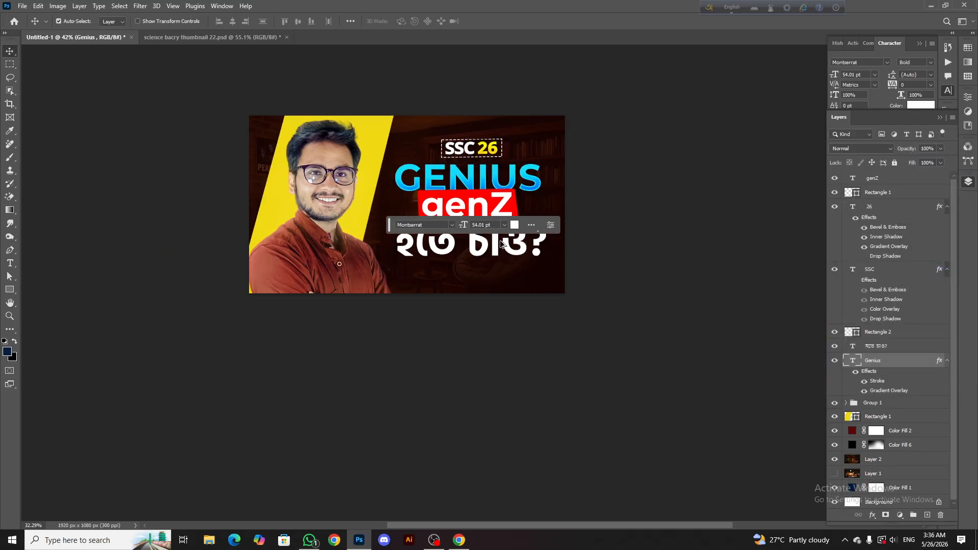
Apply the yellow gradient preset with bevel and drop shadow from the Ma anik style pack to the হতে চাও? text
left_click(497, 239)
scroll(494, 235, "up", 3)
right_click(880, 350)
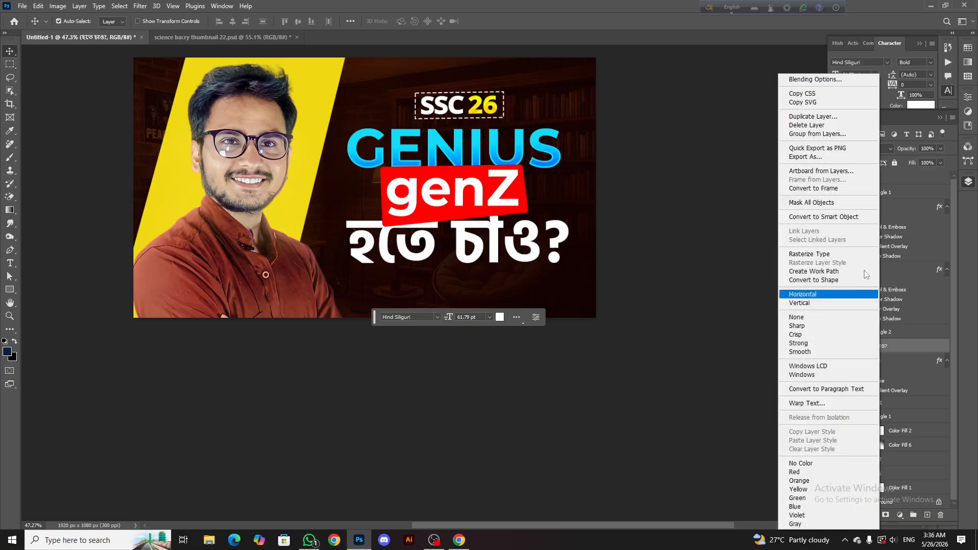
left_click(837, 80)
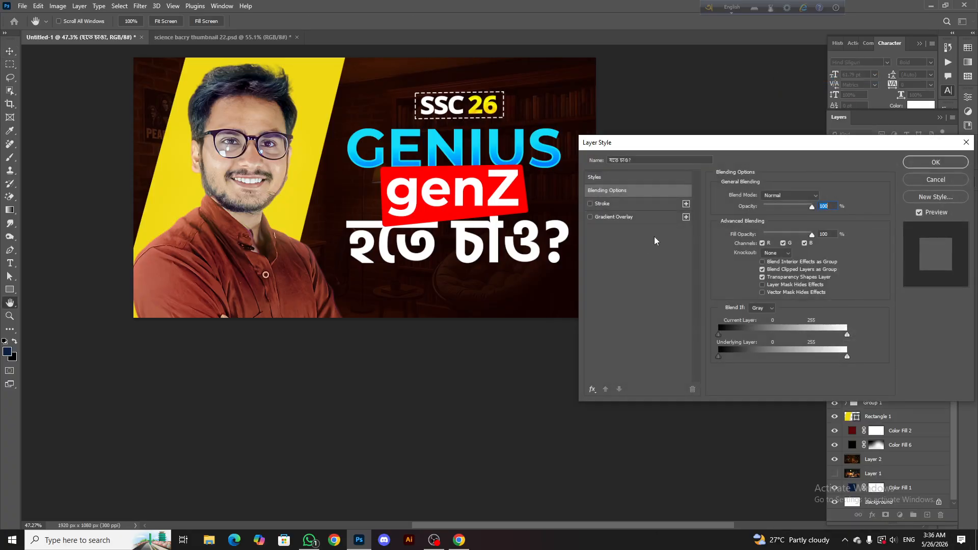
left_click(603, 177)
left_click(716, 257)
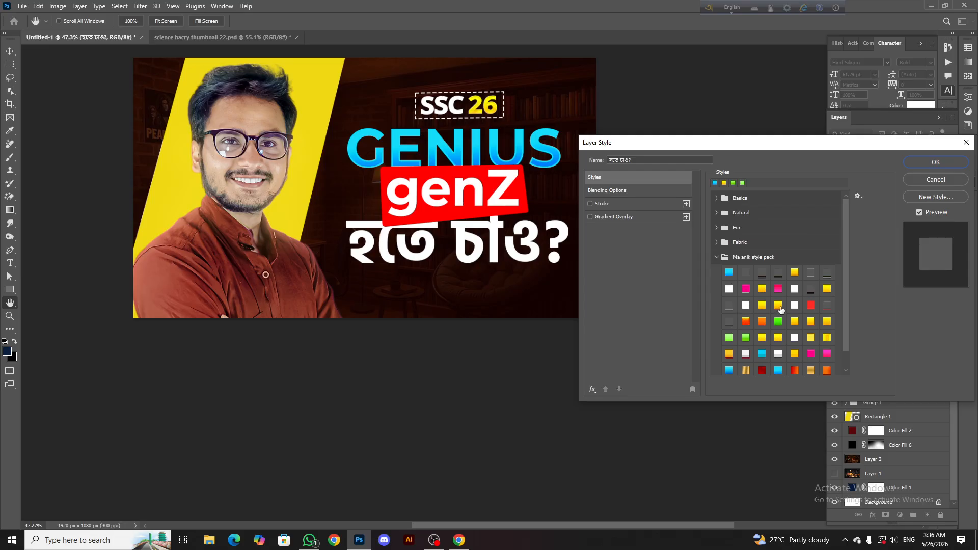
left_click(827, 289)
left_click(936, 162)
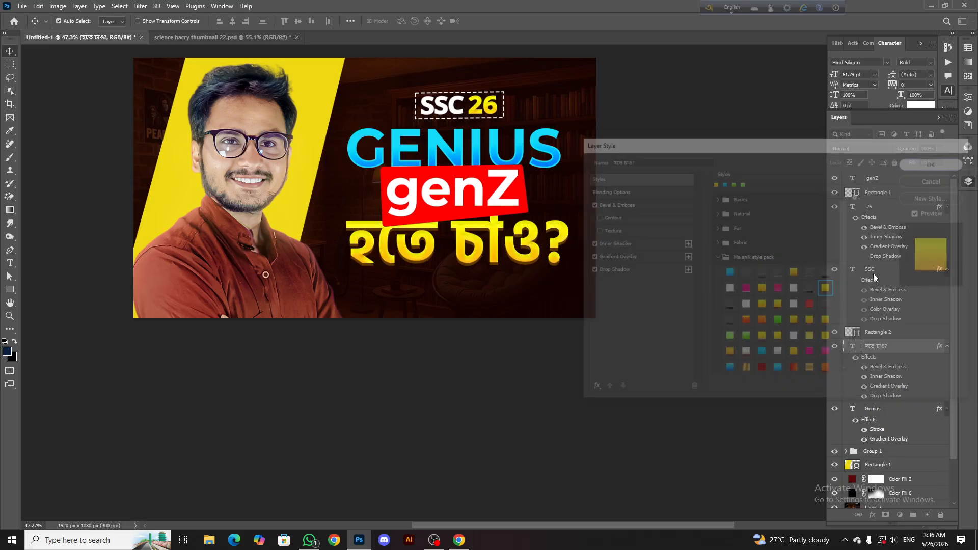
Try moving the হতে চাও? layer above genZ in the stack, and undo the move
left_click_drag(886, 346, 880, 174)
scroll(474, 214, "down", 5)
key("ctrl+z")
scroll(464, 209, "down", 2)
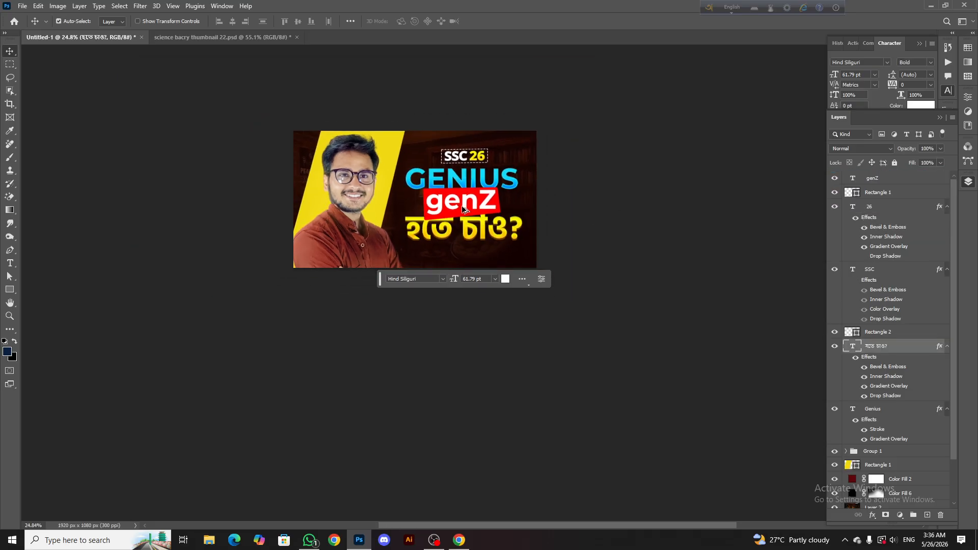
Try moving the Genius layer above genZ in the stack, and undo the move
scroll(463, 208, "up", 4)
left_click(886, 410)
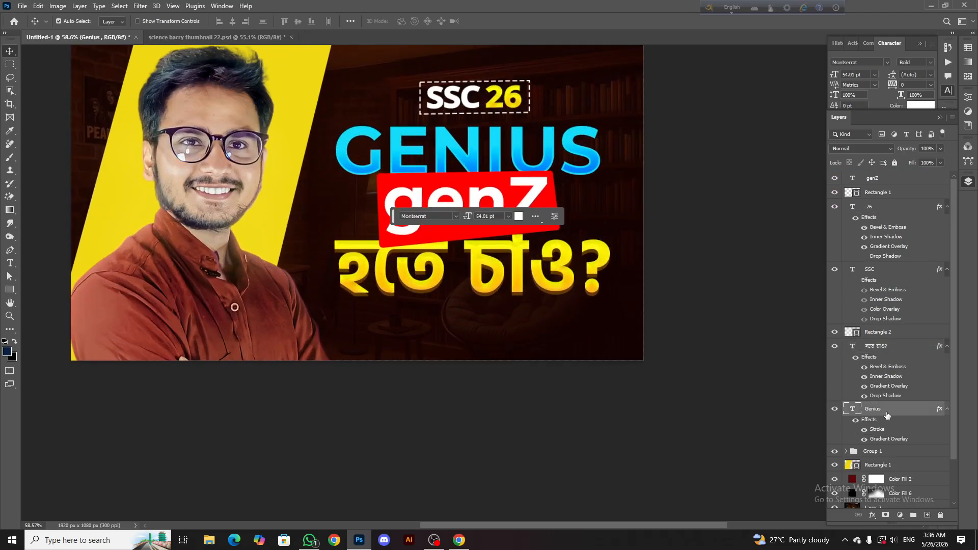
left_click_drag(887, 415, 886, 175)
scroll(368, 151, "down", 7)
left_click(364, 122)
scroll(383, 128, "up", 4)
key("ctrl+z")
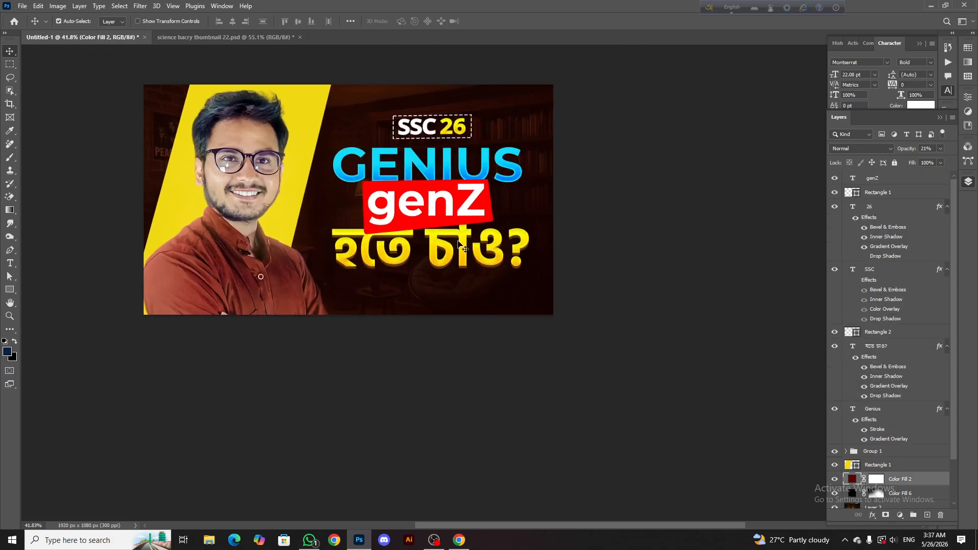
Examine the styled heading up close and within the whole thumbnail
scroll(463, 247, "up", 3)
scroll(442, 262, "down", 5)
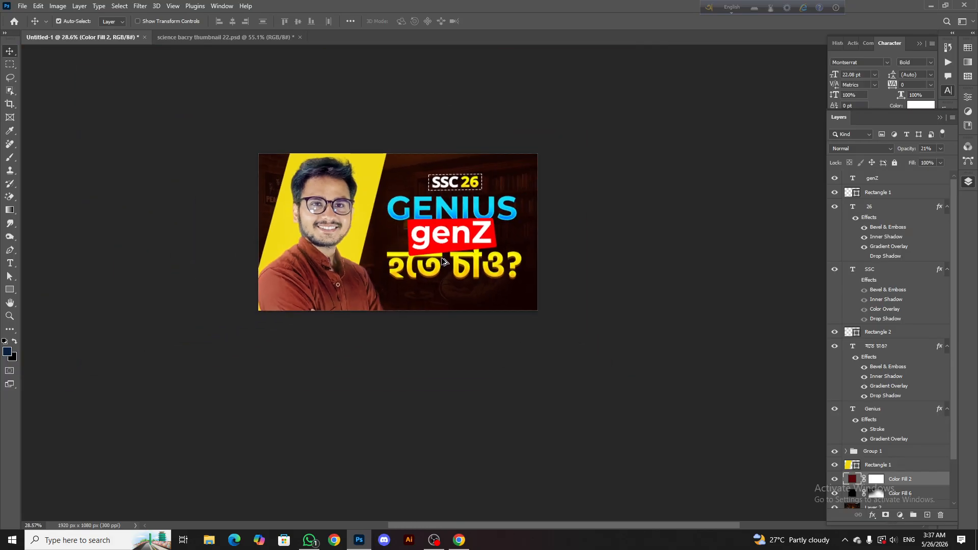
scroll(442, 261, "up", 6)
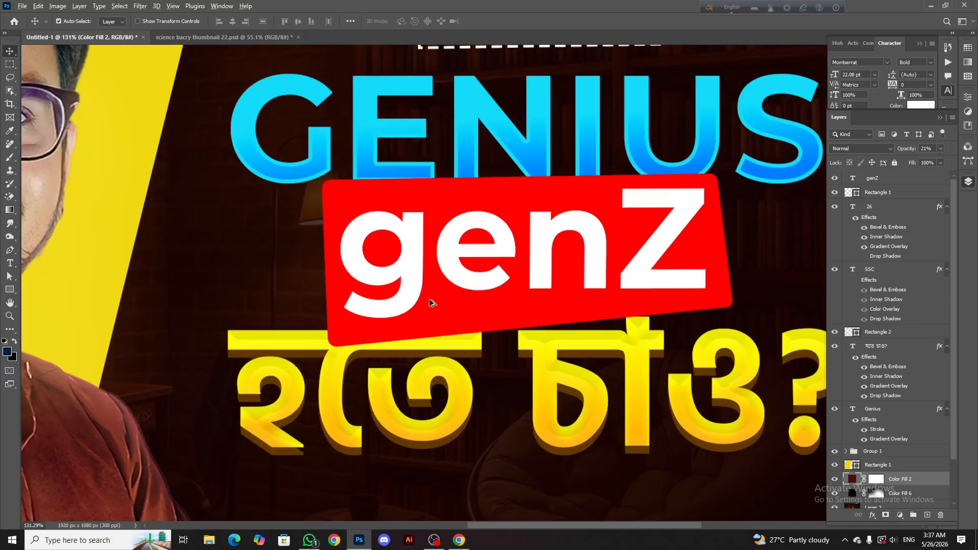
scroll(429, 303, "down", 7)
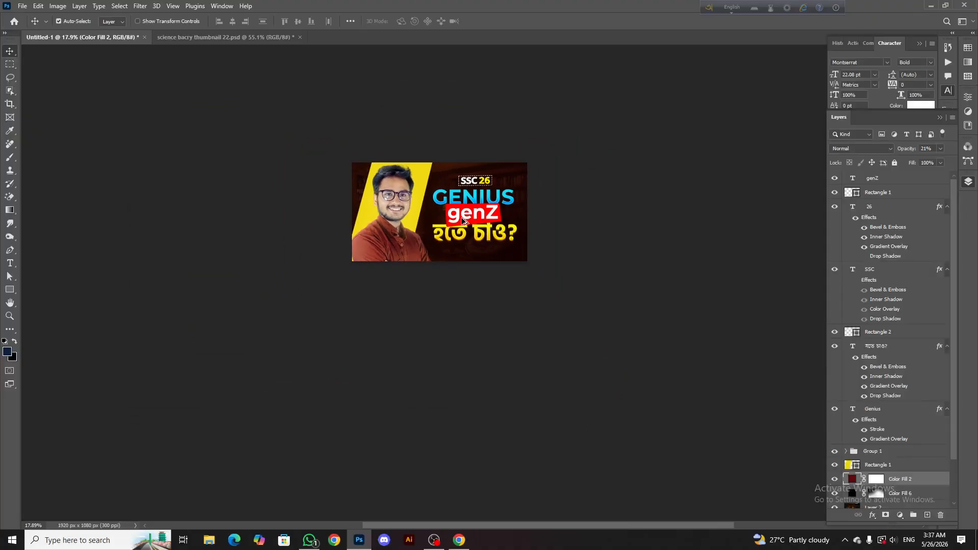
scroll(463, 220, "down", 1)
scroll(493, 210, "up", 4)
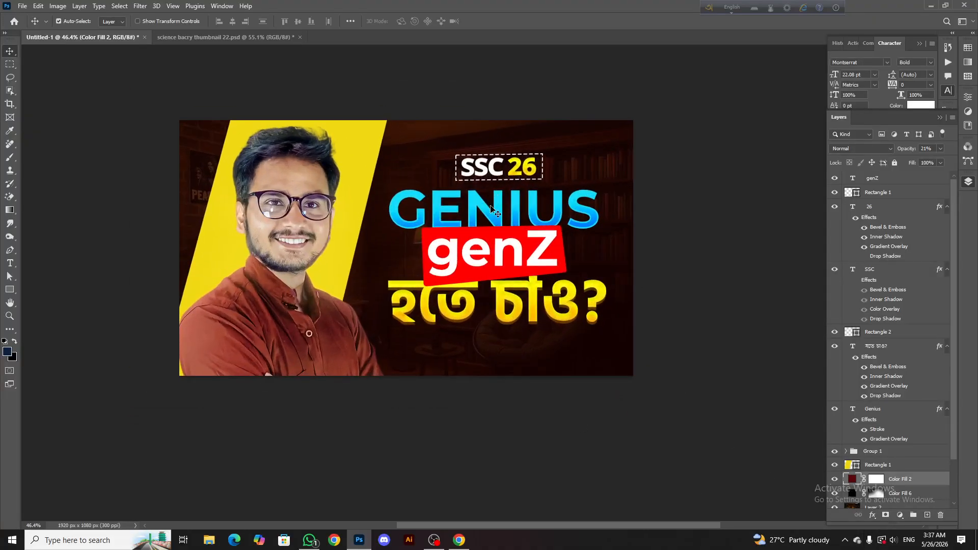
Nudge the SSC 26 text and its dashed frame slightly left and enlarge them together until the text is about 32.4 pt
scroll(493, 210, "up", 1)
left_click(884, 205)
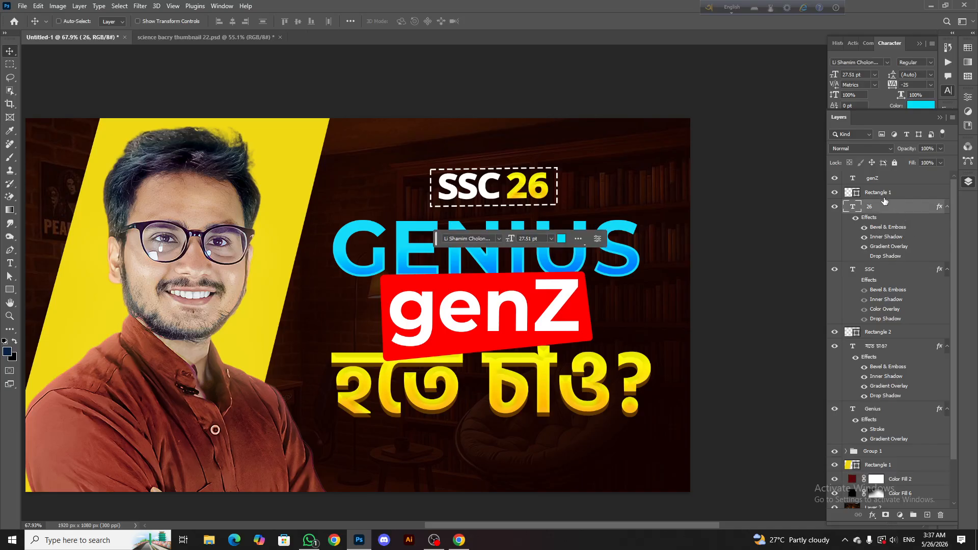
left_click(883, 196, "ctrl")
left_click(881, 269, "ctrl")
left_click_drag(565, 243, 563, 243)
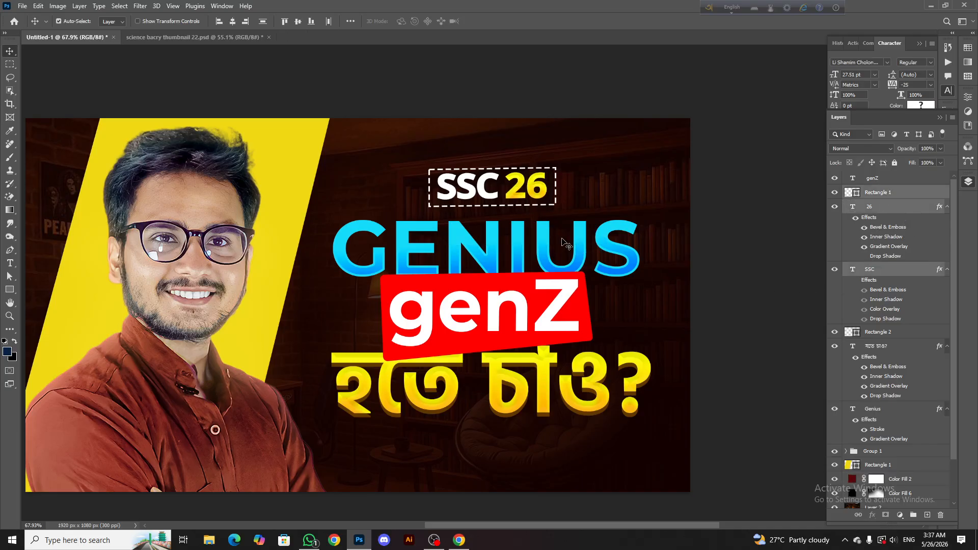
key("ctrl+t")
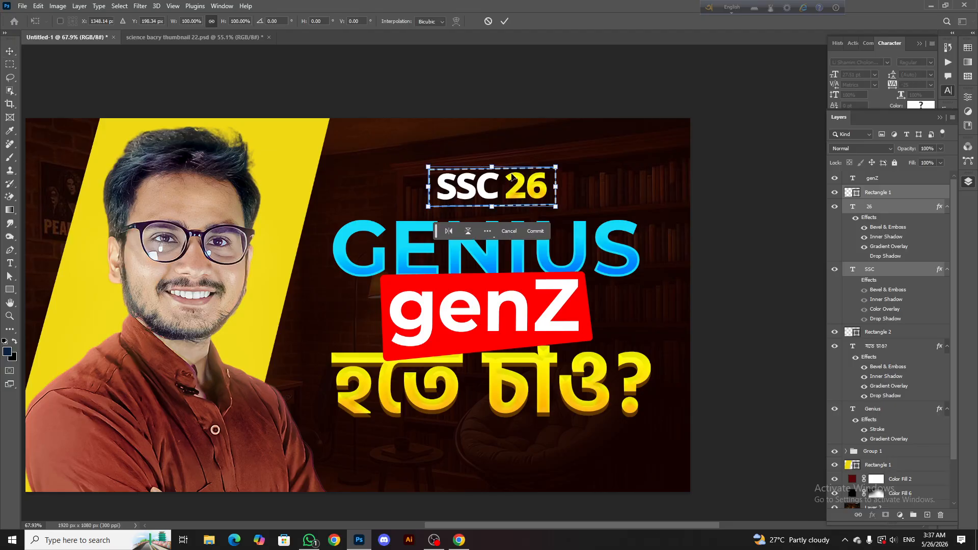
left_click_drag(492, 168, 492, 160)
left_click(504, 21)
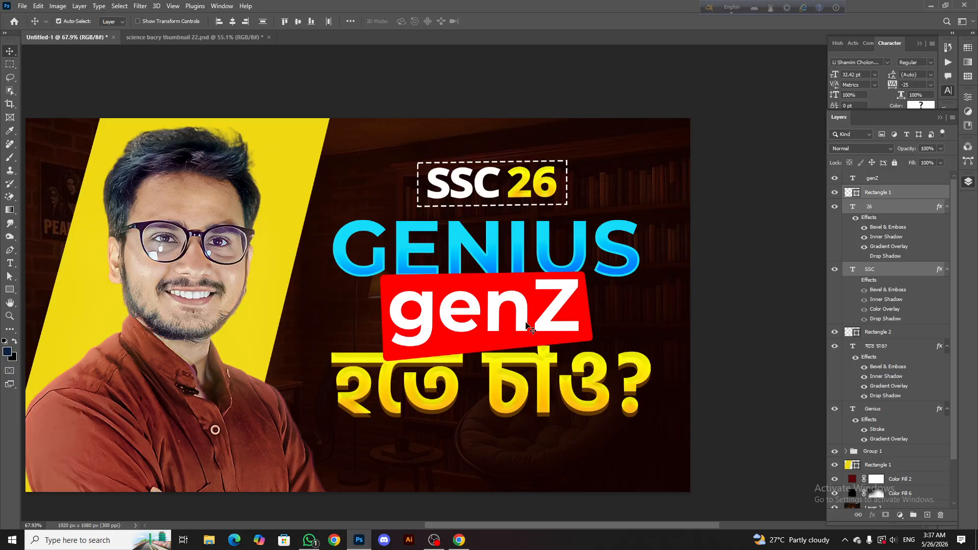
scroll(483, 303, "down", 3)
scroll(481, 299, "up", 3)
left_click(481, 300)
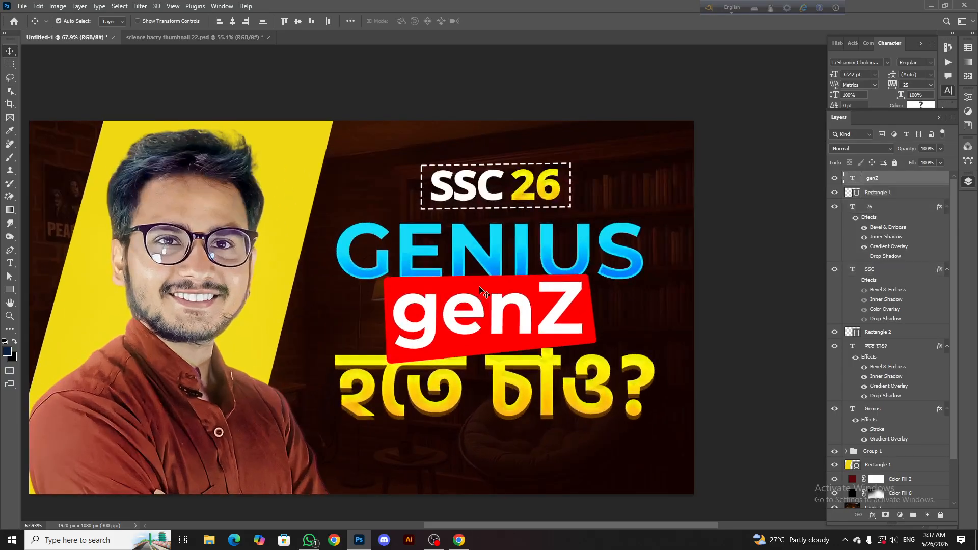
scroll(510, 295, "down", 1)
scroll(869, 186, "down", 1)
scroll(866, 206, "up", 1)
right_click(866, 196)
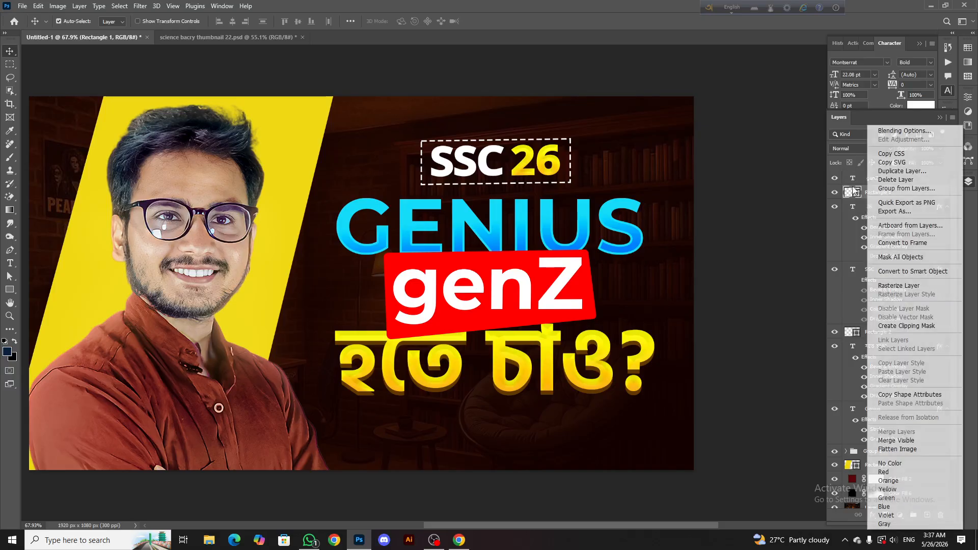
left_click(892, 132)
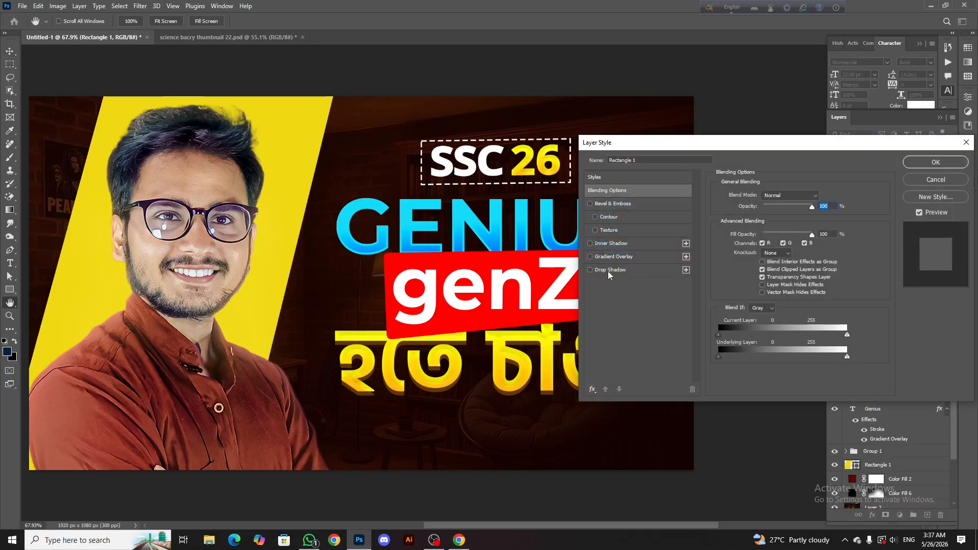
left_click(610, 270)
left_click(590, 270)
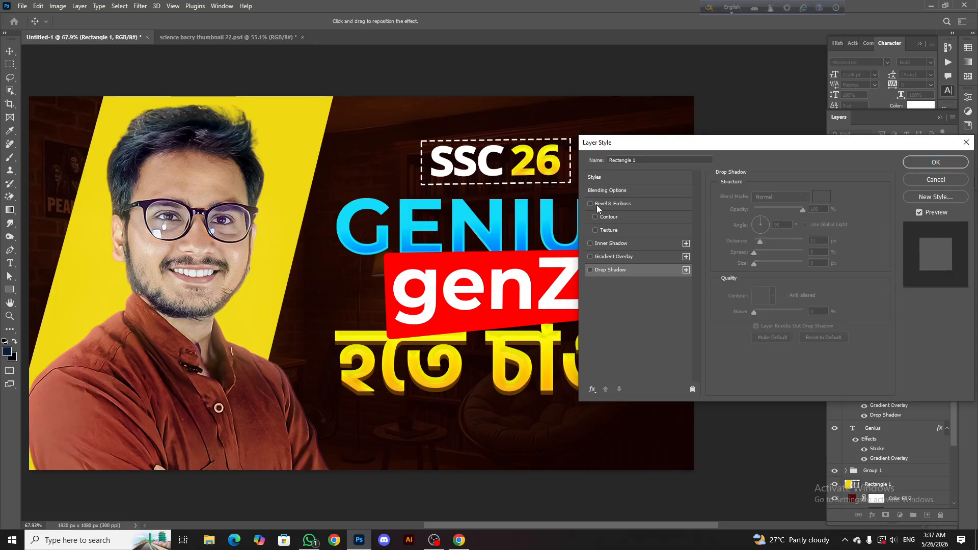
left_click(590, 204)
left_click(598, 270)
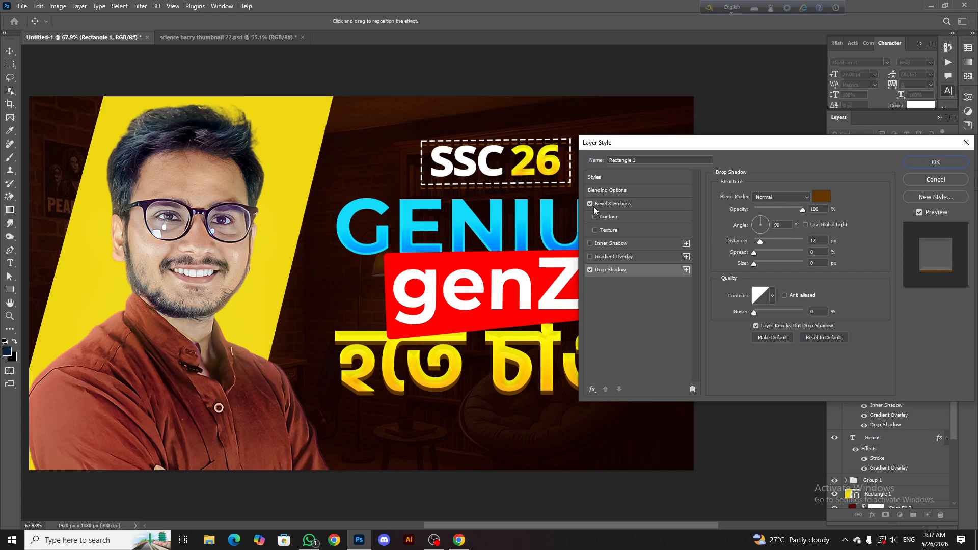
left_click(601, 181)
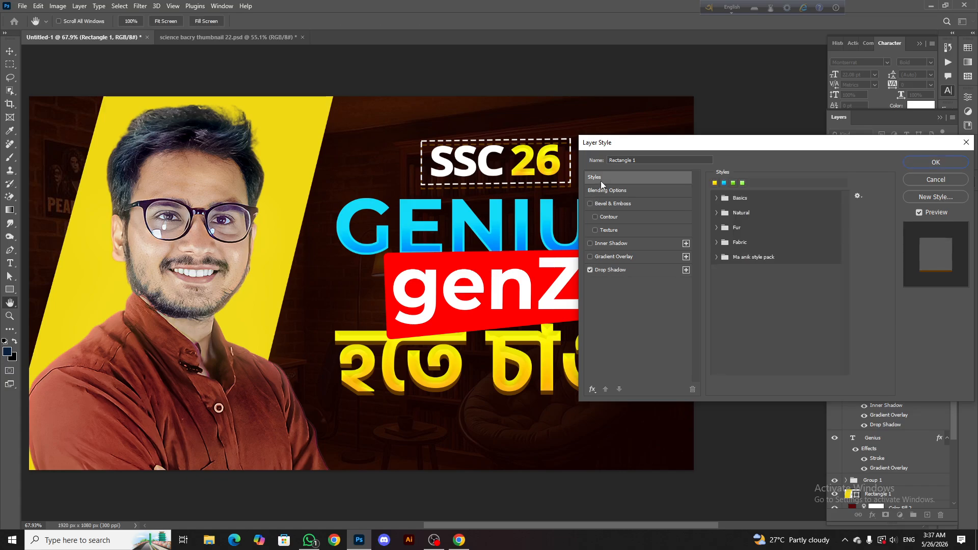
left_click(717, 257)
left_click(730, 305)
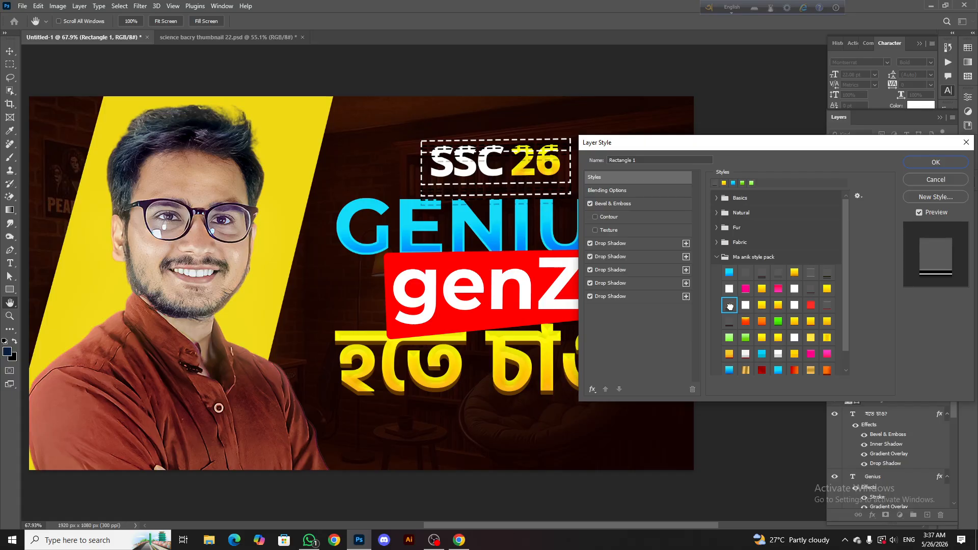
left_click(915, 179)
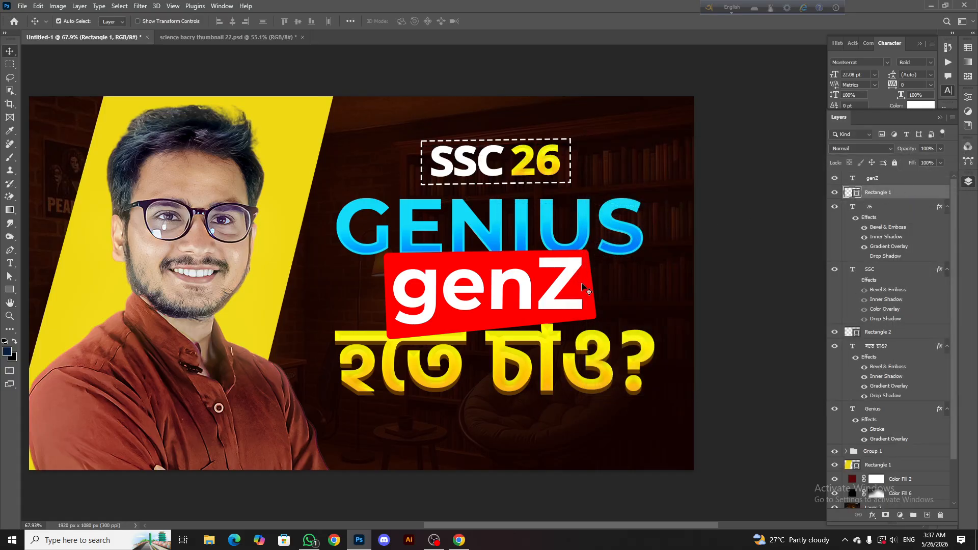
Add a 20% deep, 30 px Chisel Hard Inner Bevel directed Down and a 12 px drop shadow to the red box behind genZ
scroll(891, 357, "down", 1)
left_click(874, 303)
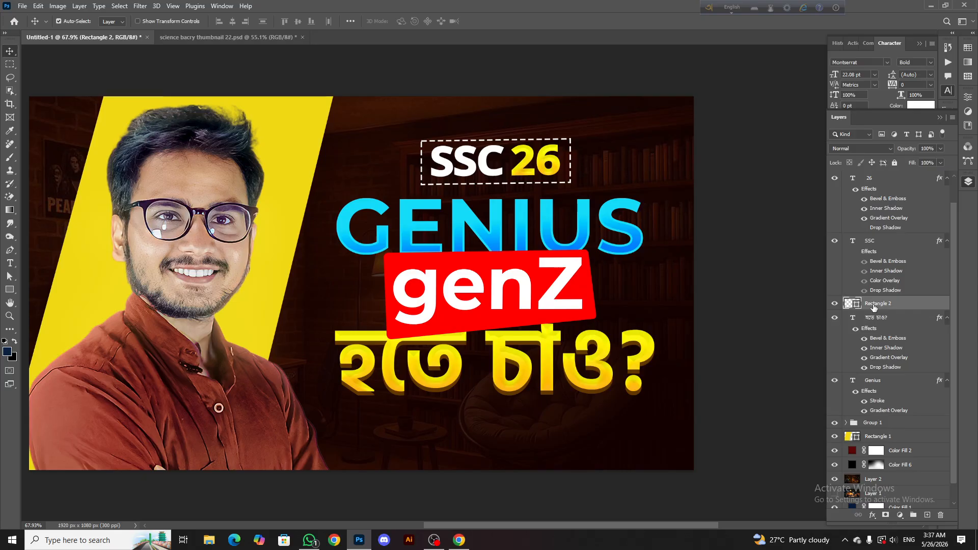
right_click(874, 303)
left_click(891, 133)
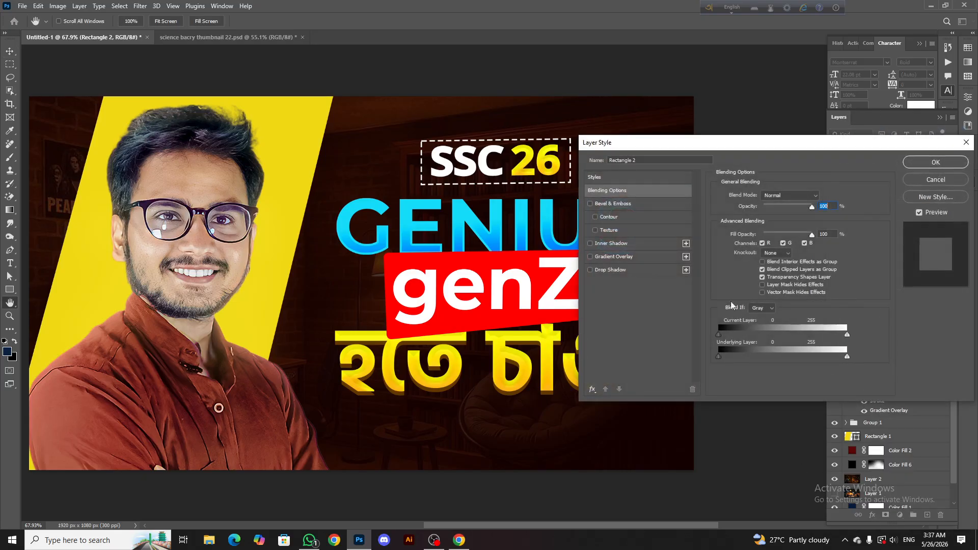
left_click(613, 204)
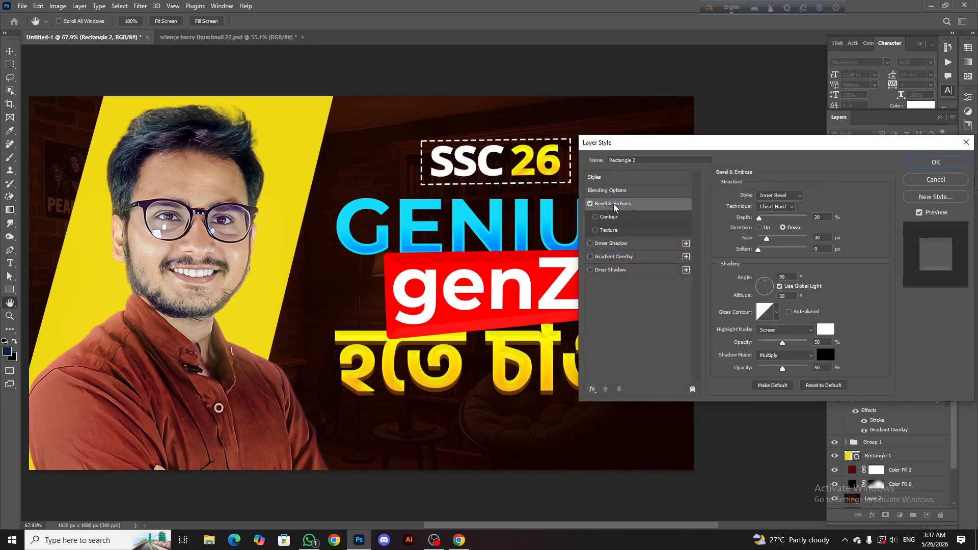
left_click(590, 270)
left_click(616, 270)
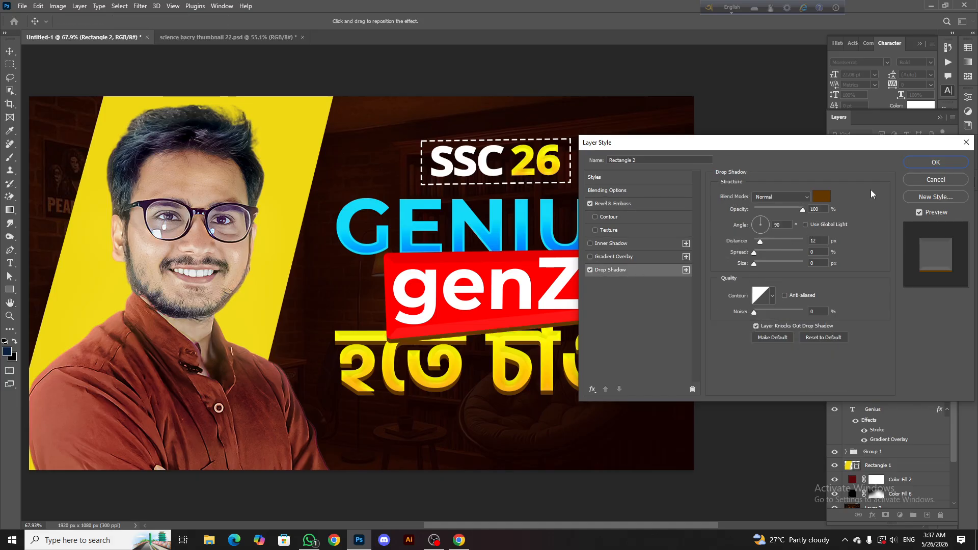
left_click(936, 162)
Set the red box's drop shadow to a 147° angle, 13 px distance and black colour 000000
scroll(482, 320, "down", 3)
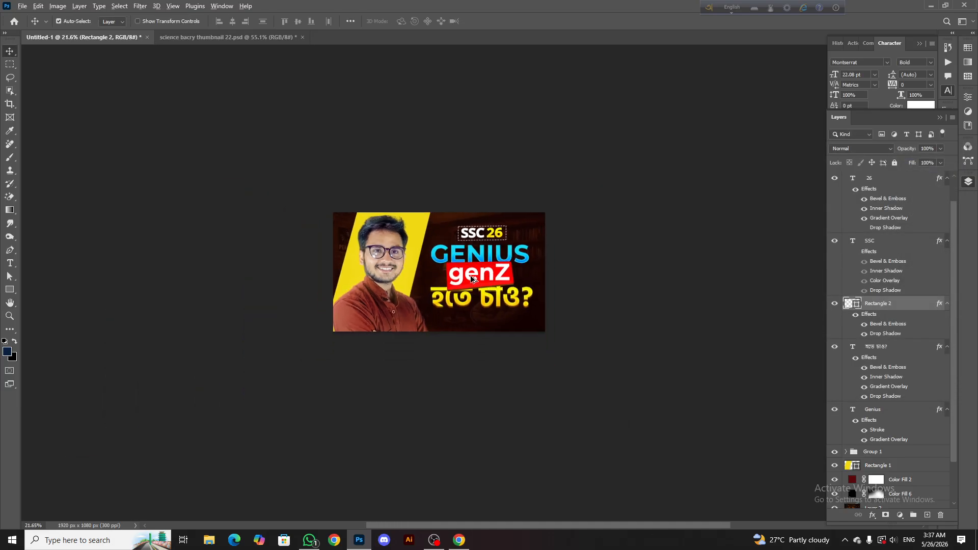
scroll(483, 320, "up", 3)
scroll(483, 320, "up", 4)
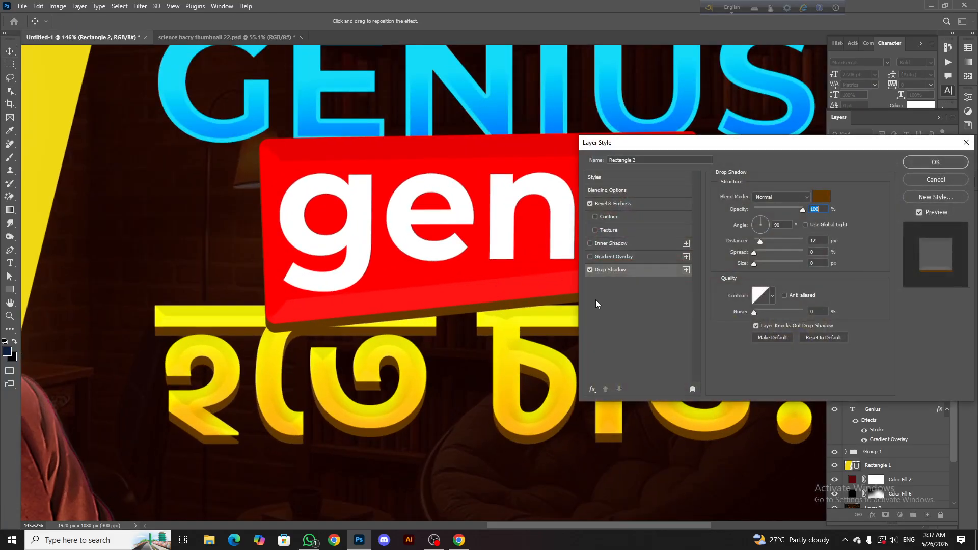
left_click_drag(554, 301, 562, 298)
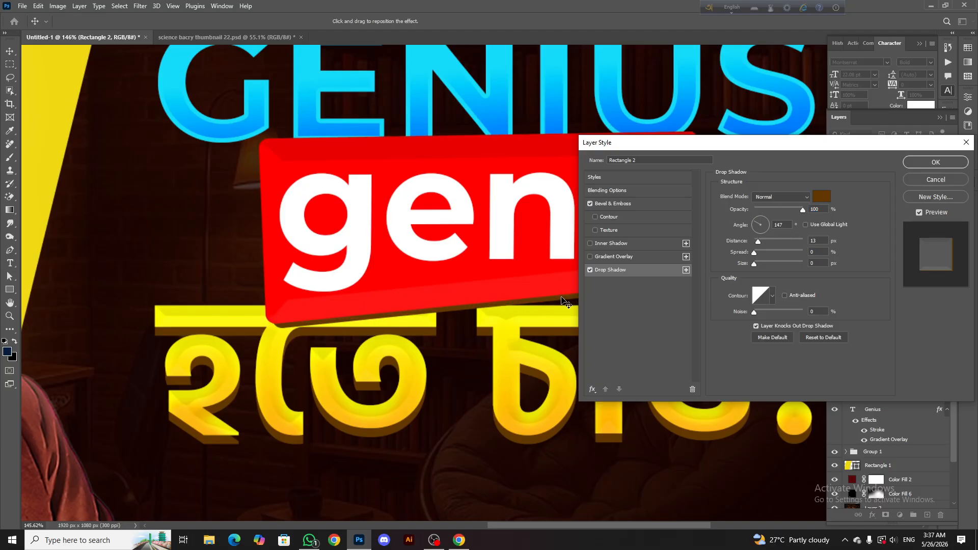
left_click(821, 196)
left_click_drag(459, 433, 419, 461)
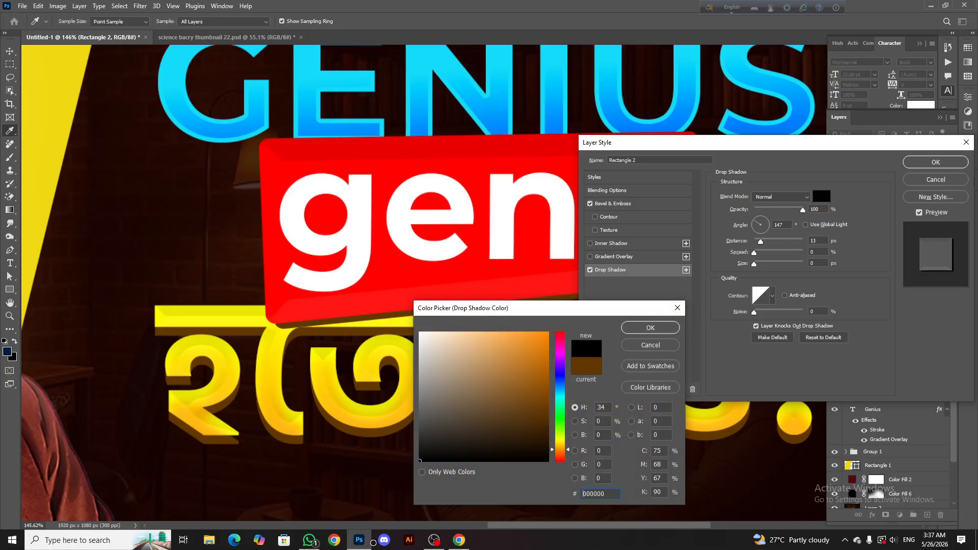
left_click(642, 331)
left_click(936, 162)
Remove the Drop Shadow effect from the red box behind genZ
scroll(538, 198, "down", 6)
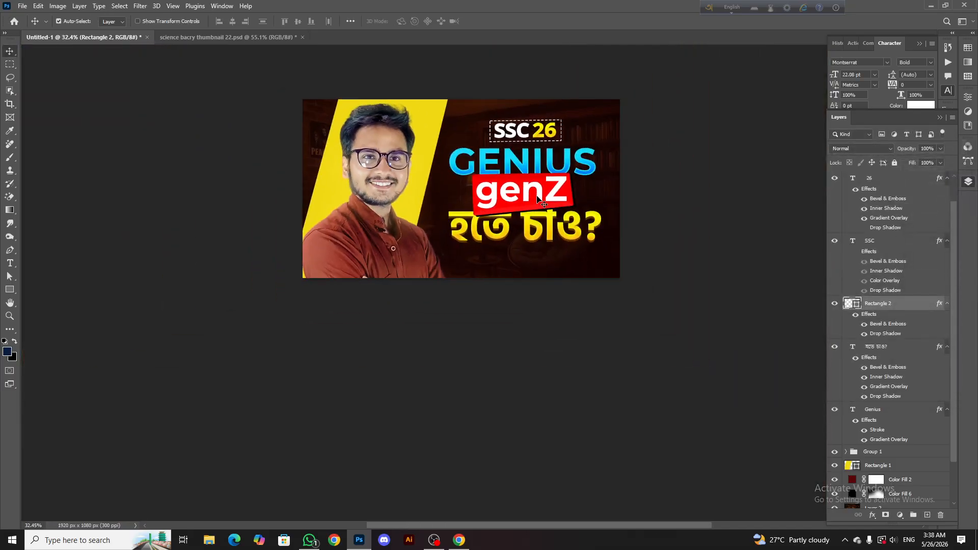
scroll(538, 198, "up", 3)
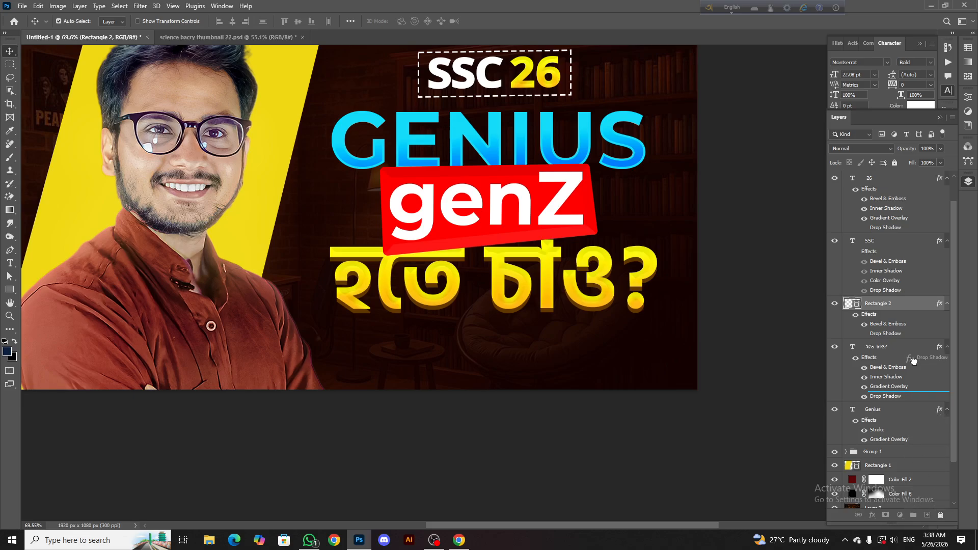
left_click_drag(937, 516, 940, 515)
scroll(499, 239, "down", 2)
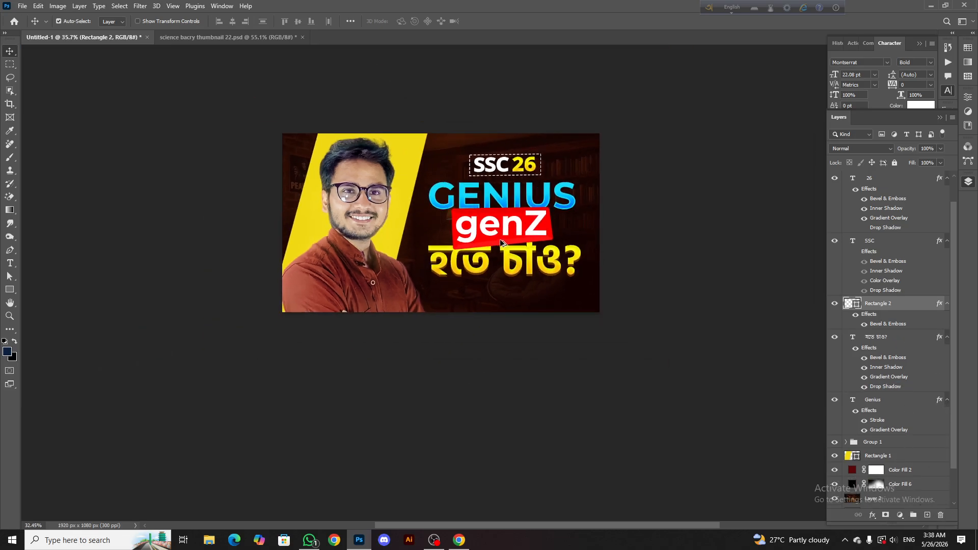
scroll(494, 227, "up", 2)
scroll(497, 227, "down", 2)
scroll(494, 227, "up", 2)
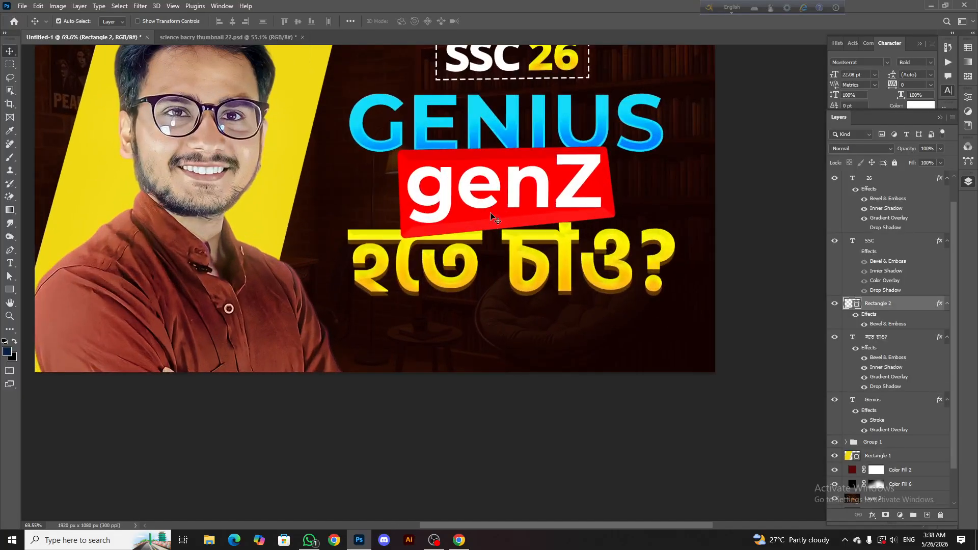
Add a new empty layer directly above the red box layer and clip it to that box
left_click(494, 214)
left_click(883, 196)
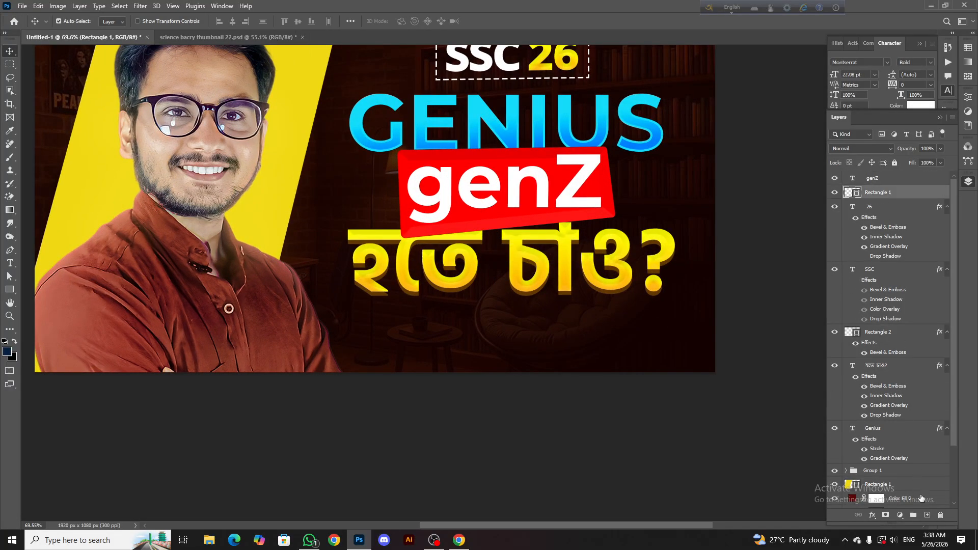
left_click(881, 337)
left_click(927, 515)
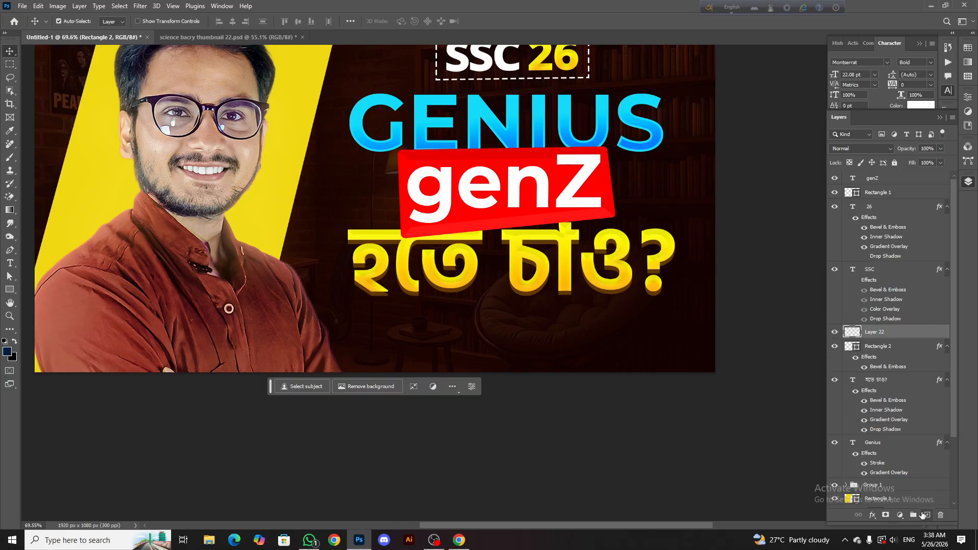
right_click(911, 331)
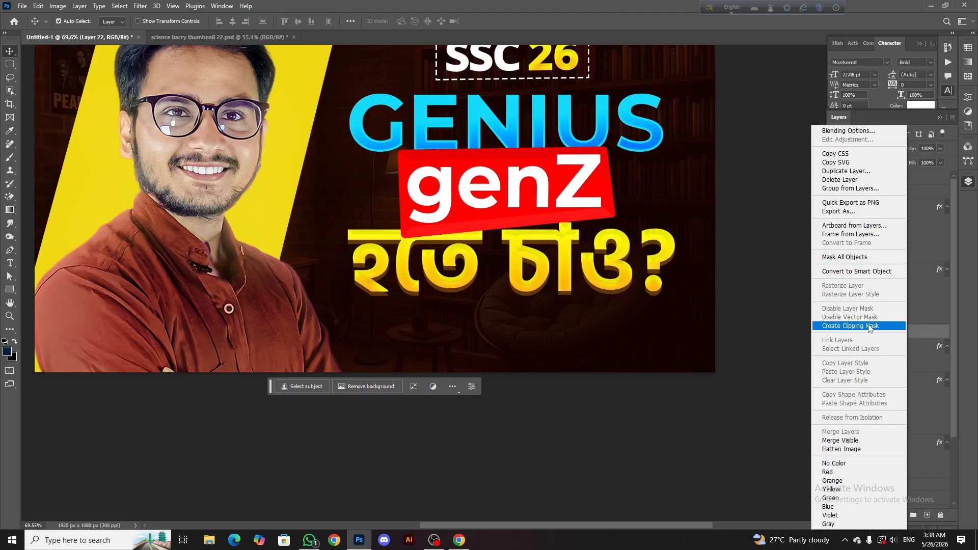
left_click(879, 327)
Try shading the red box's lower edge on the clipped layer with a large soft navy brush
right_click(10, 158)
left_click(34, 158)
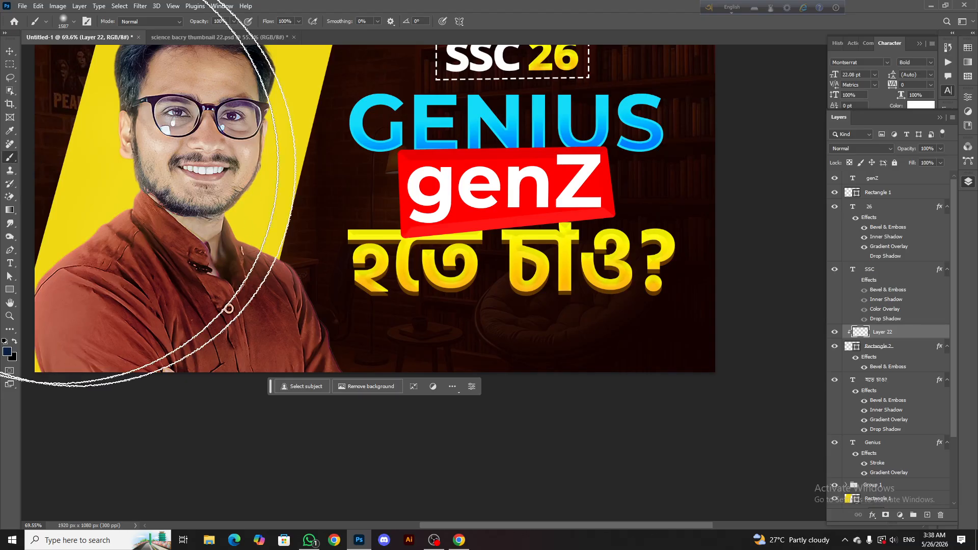
left_click_drag(432, 251, 238, 267)
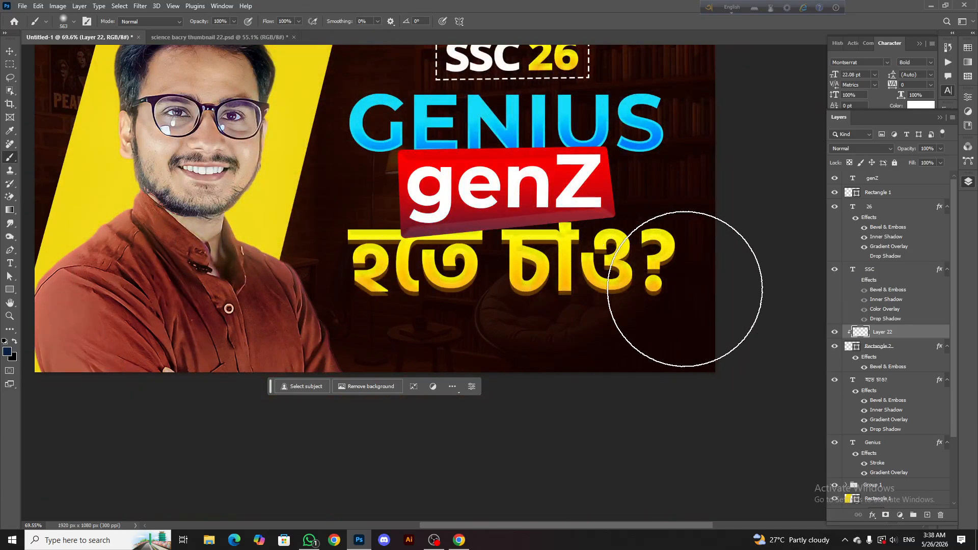
Set the foreground colour to black, 000000
left_click(10, 355)
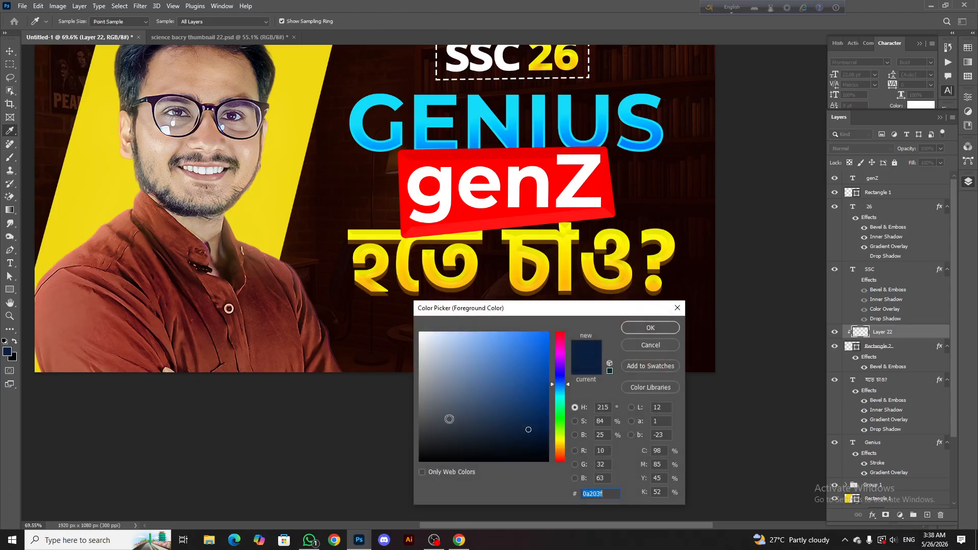
type("000000")
left_click(651, 327)
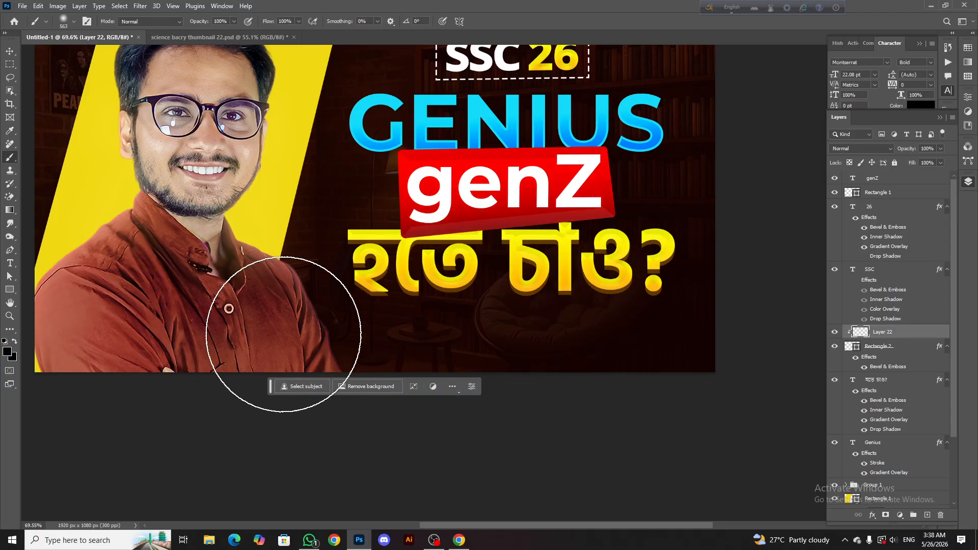
Try darkening the red box's lower edge with soft 255 px black brush strokes, undoing each attempt
left_click_drag(554, 234, 499, 240)
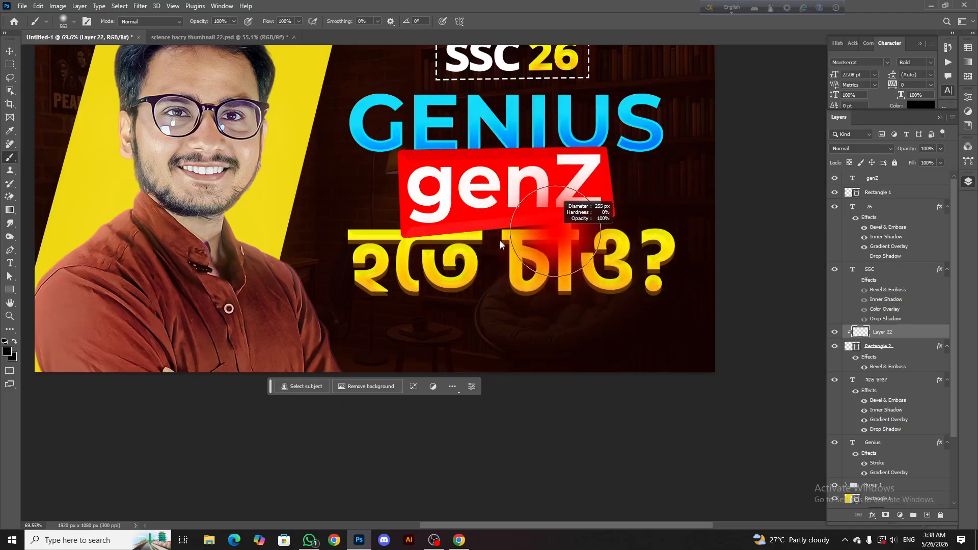
left_click_drag(655, 252, 316, 311)
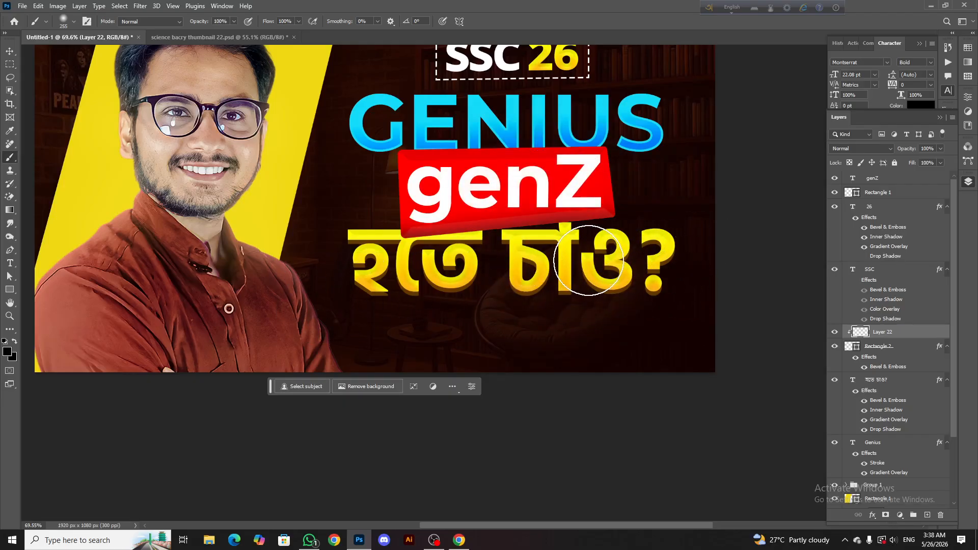
key("ctrl+z")
left_click_drag(657, 249, 300, 274)
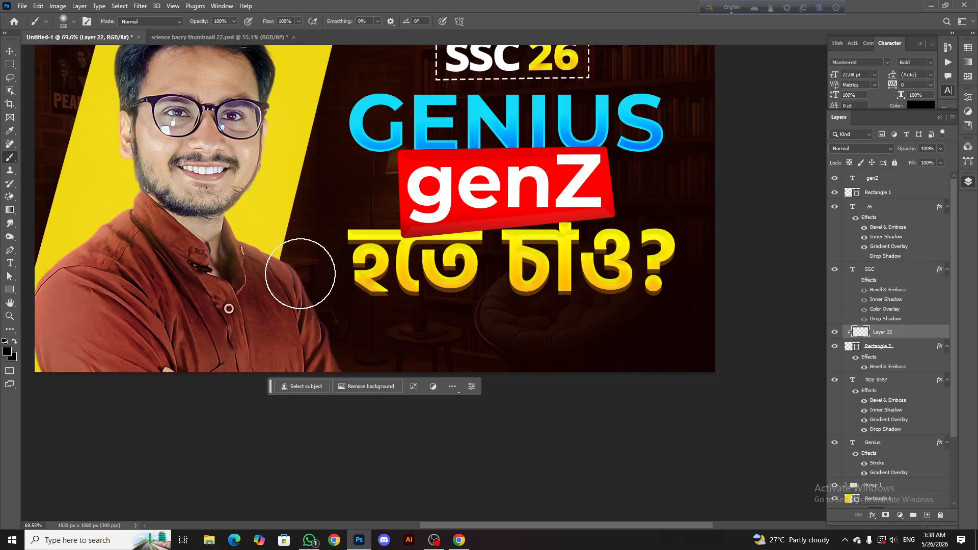
key("ctrl+z")
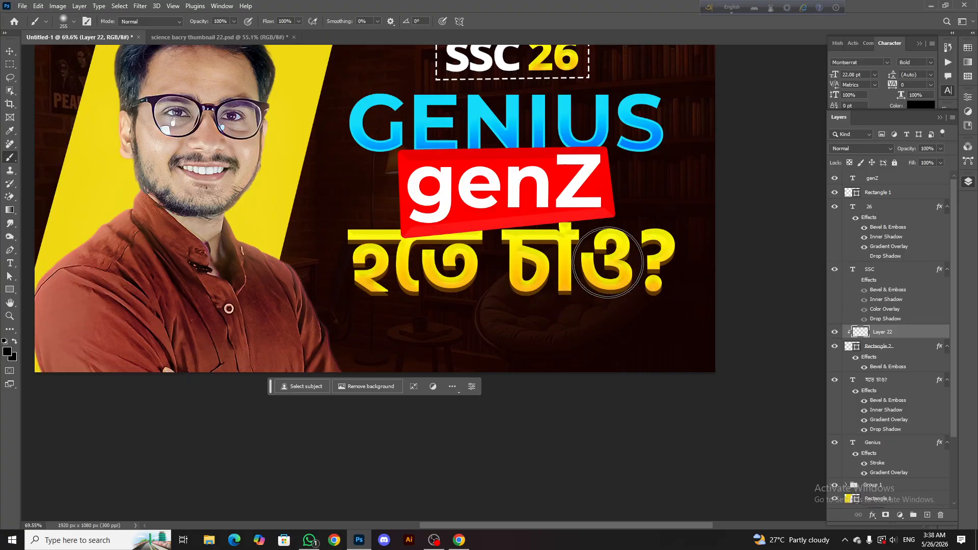
left_click_drag(608, 263, 425, 281)
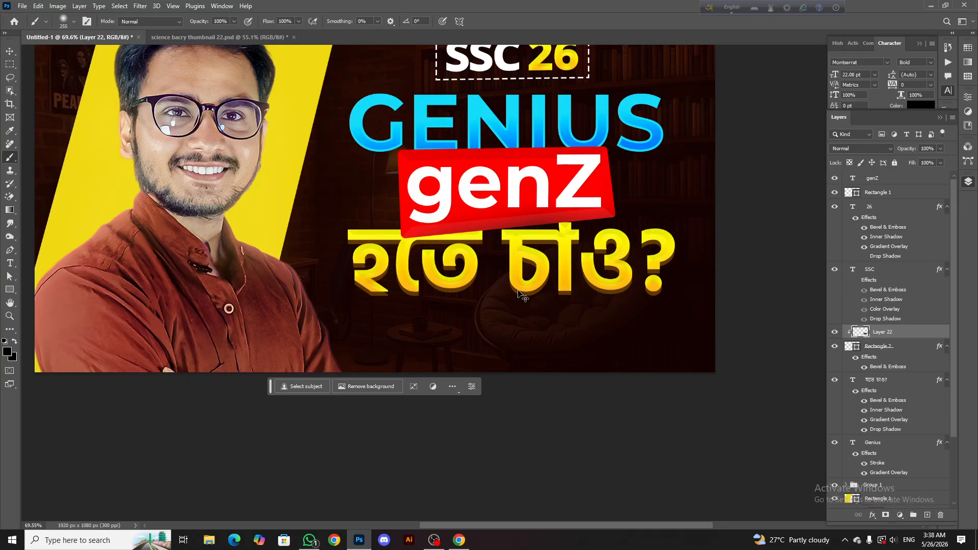
key("ctrl+z")
Shade the red box's lower bevel in black with a smaller soft brush of about 158 px
right_click(519, 216, "alt")
key("ctrl+z")
right_click(535, 203, "alt")
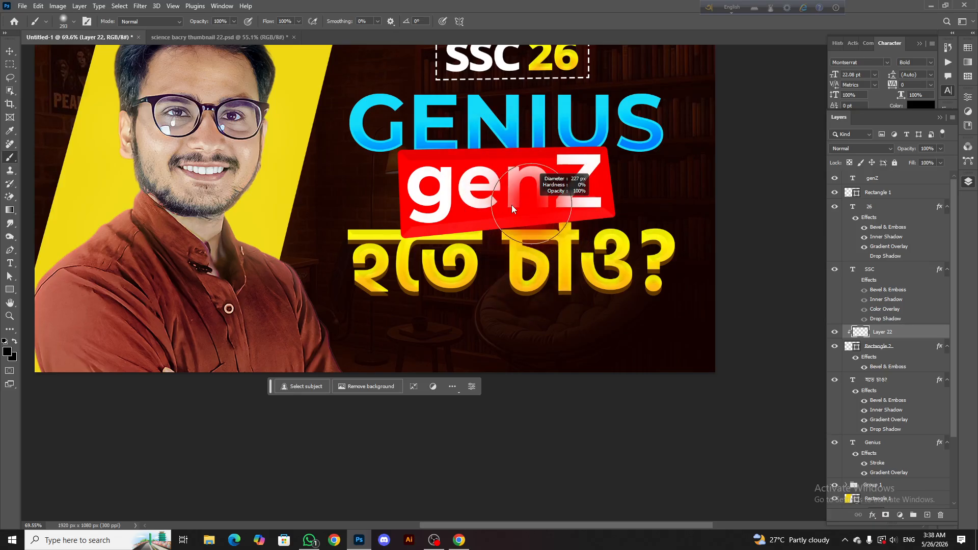
scroll(461, 218, "up", 3)
scroll(412, 215, "down", 3)
scroll(413, 215, "up", 2)
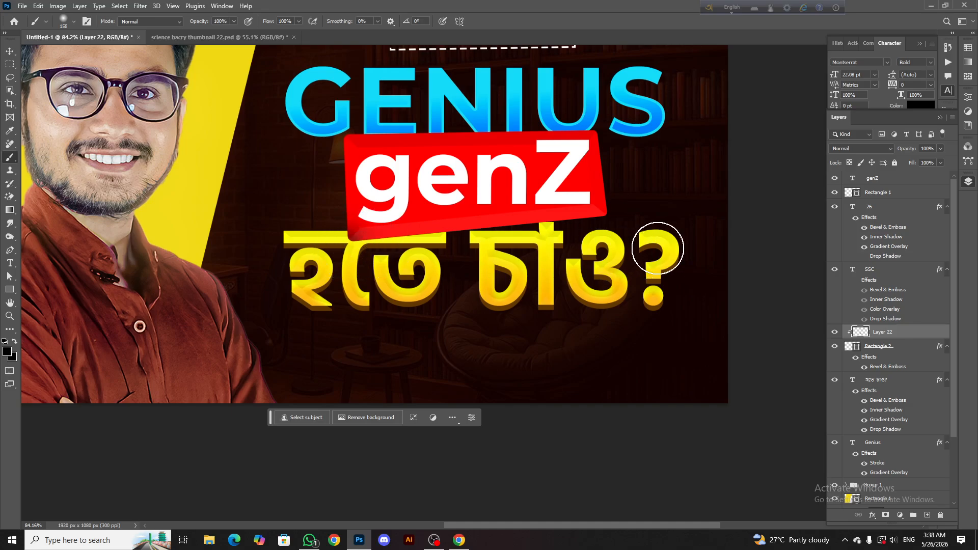
left_click(641, 214, "shift")
Lower the shading layer's opacity to 58% and apply a Motion Blur with an 18° angle and 208 px distance
scroll(611, 219, "down", 2)
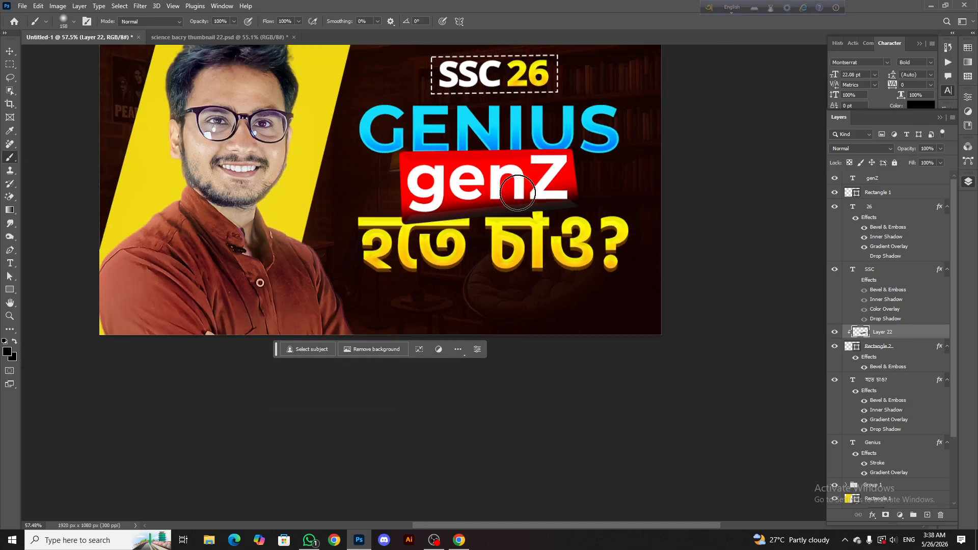
scroll(488, 184, "up", 2)
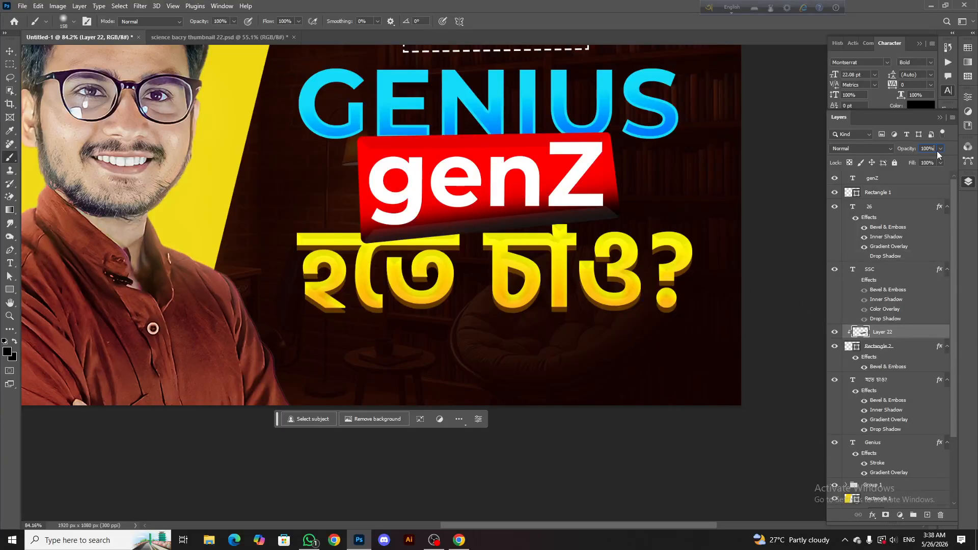
left_click_drag(919, 161, 915, 162)
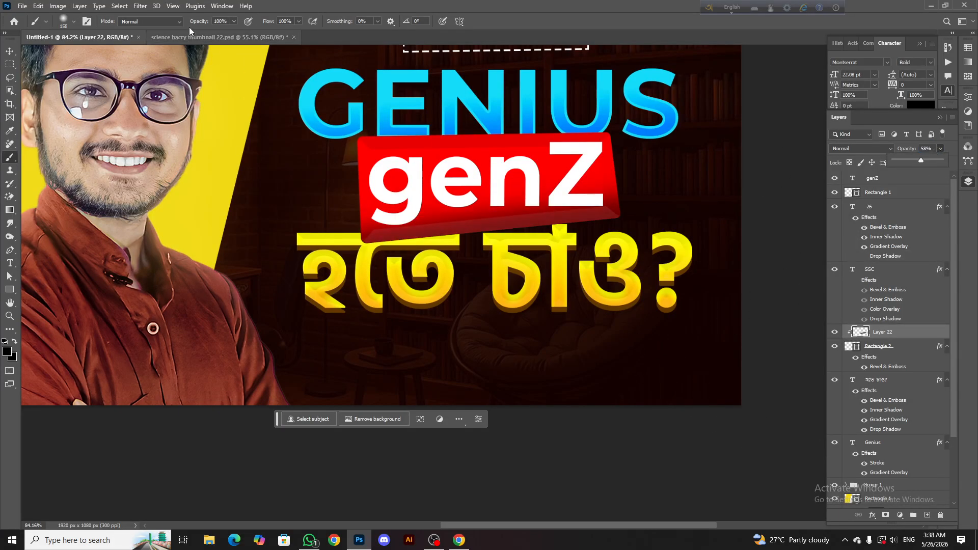
left_click(141, 6)
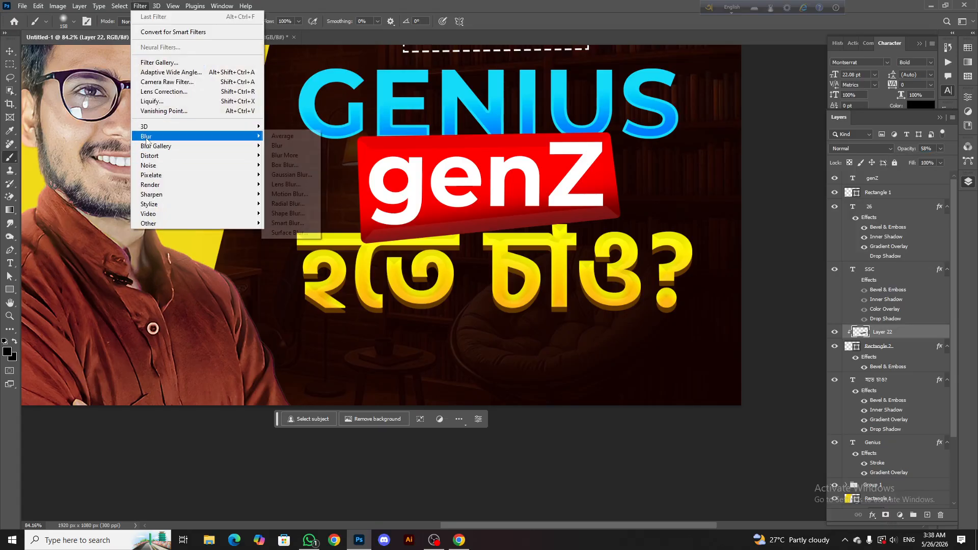
left_click(305, 195)
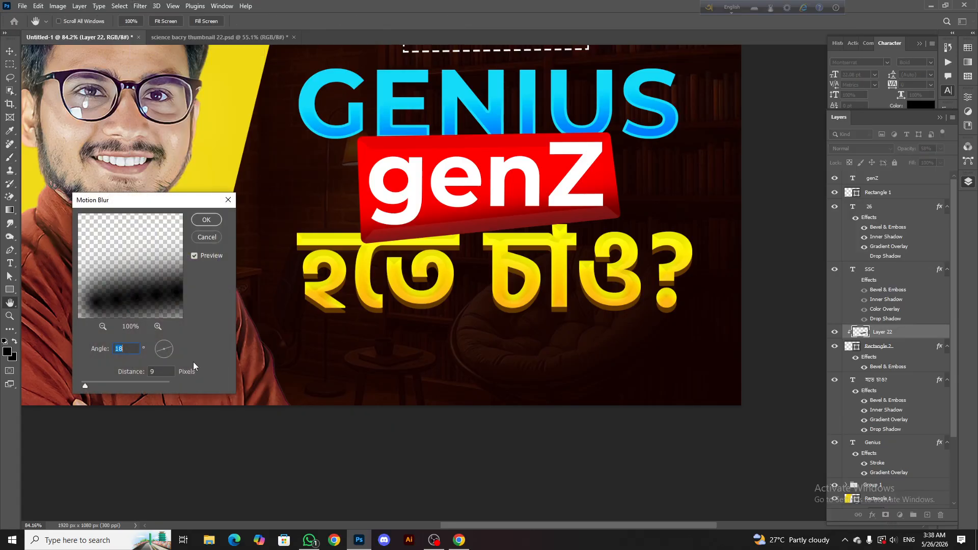
left_click_drag(116, 385, 128, 386)
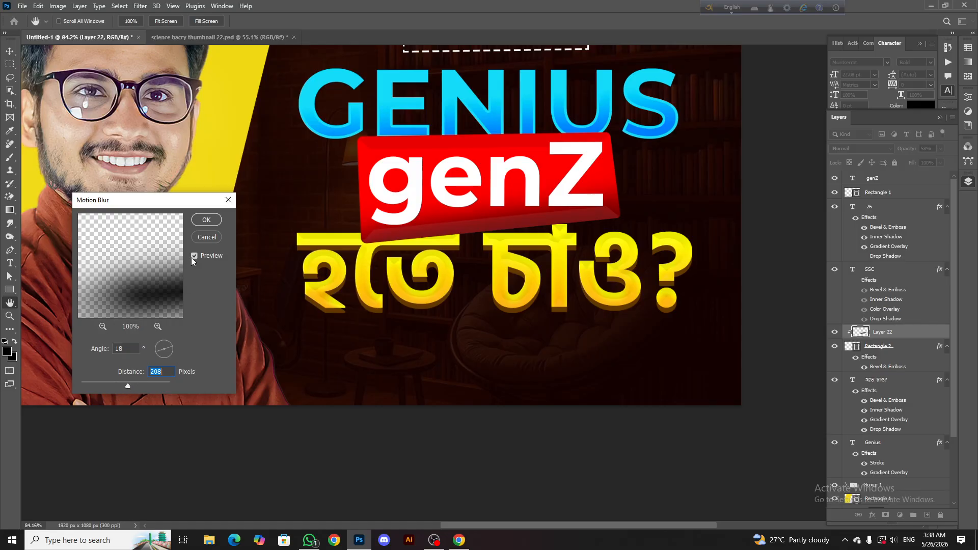
left_click(207, 223)
Undo the motion blur, the opacity change and the black shading stroke on the clipped layer
scroll(523, 185, "down", 11)
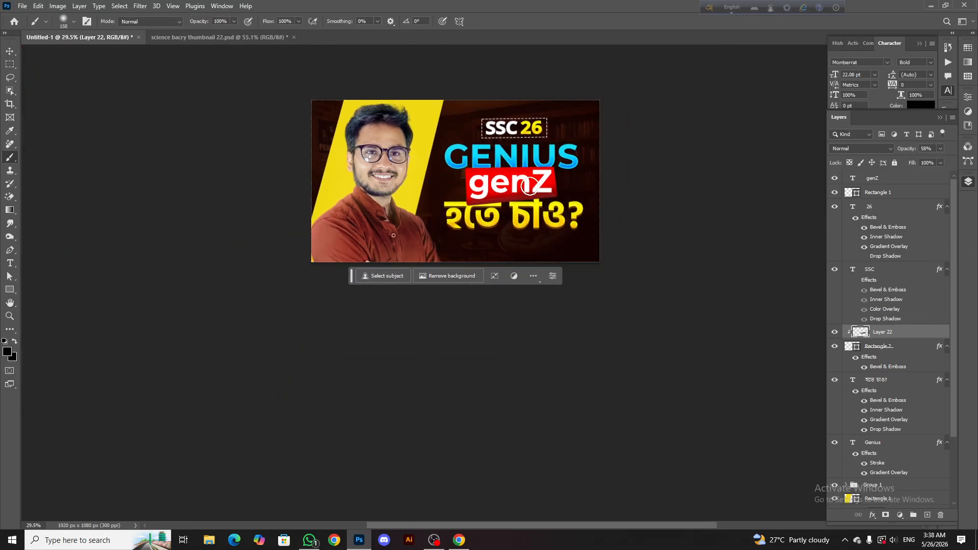
scroll(514, 200, "up", 1)
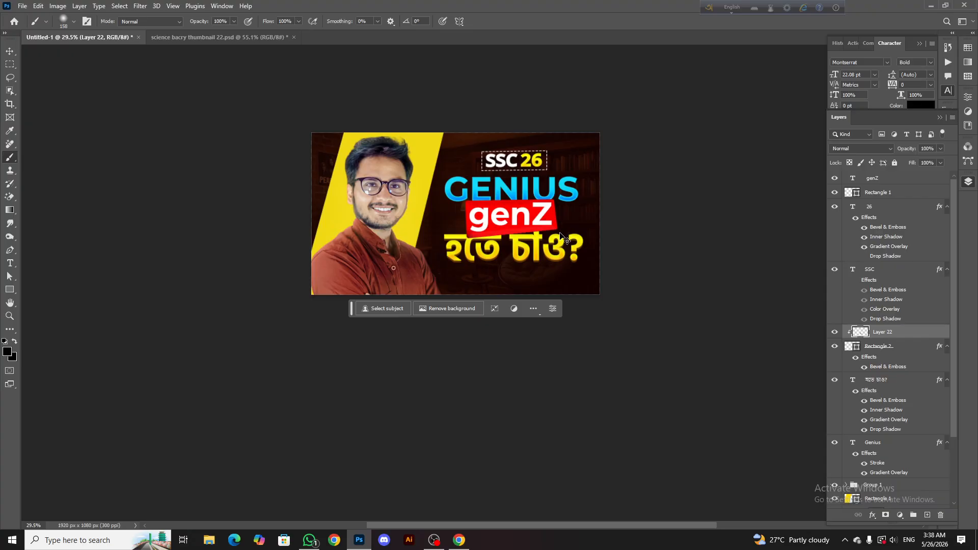
scroll(562, 240, "up", 4)
scroll(442, 235, "up", 2)
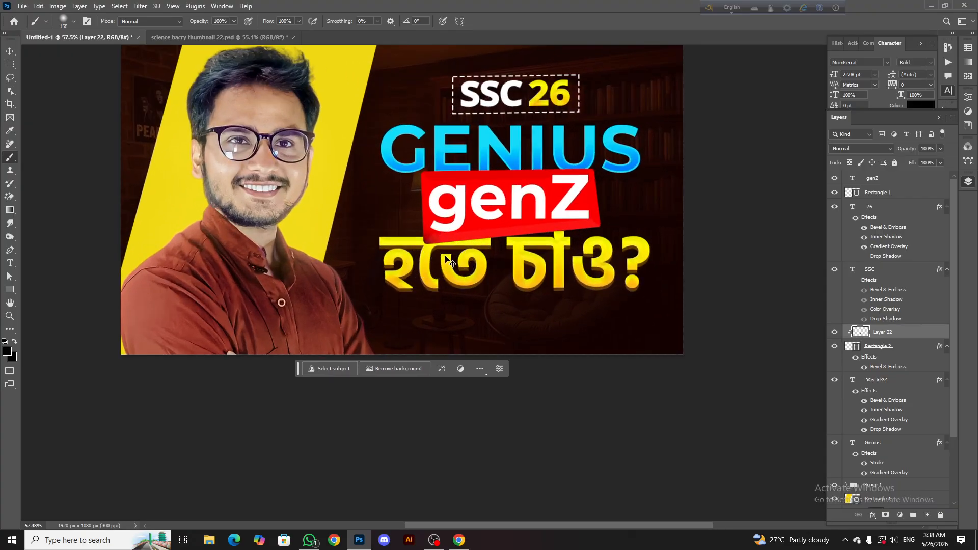
Paint soft black shading along the red box's lower edge with a 311 px brush and lower the layer's opacity to 57%
left_click_drag(449, 234, 474, 235)
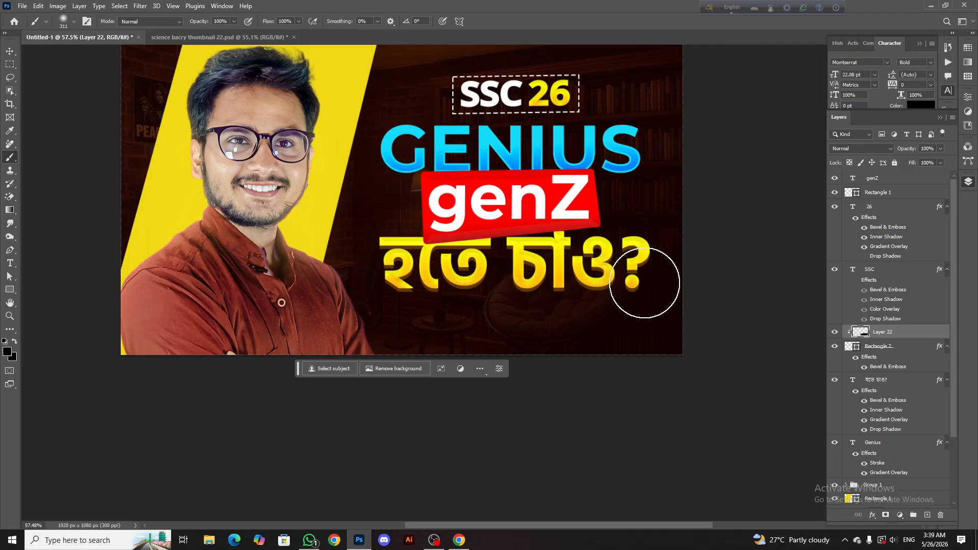
scroll(466, 261, "down", 6)
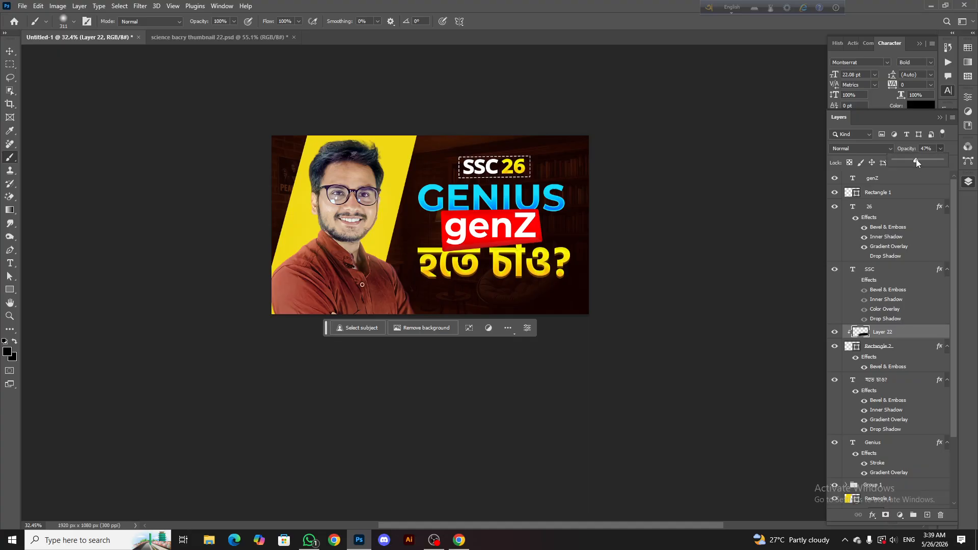
left_click_drag(921, 159, 922, 159)
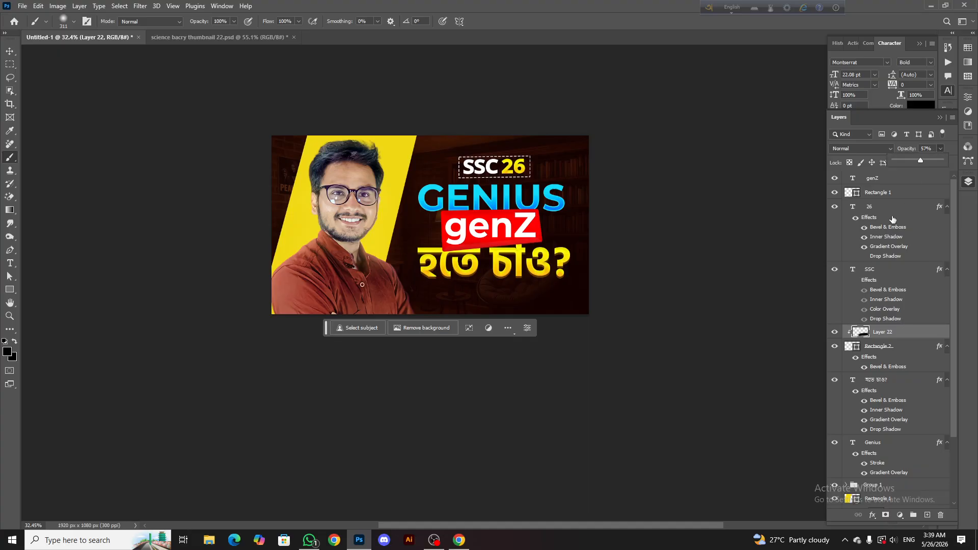
left_click(833, 332)
scroll(433, 216, "up", 5)
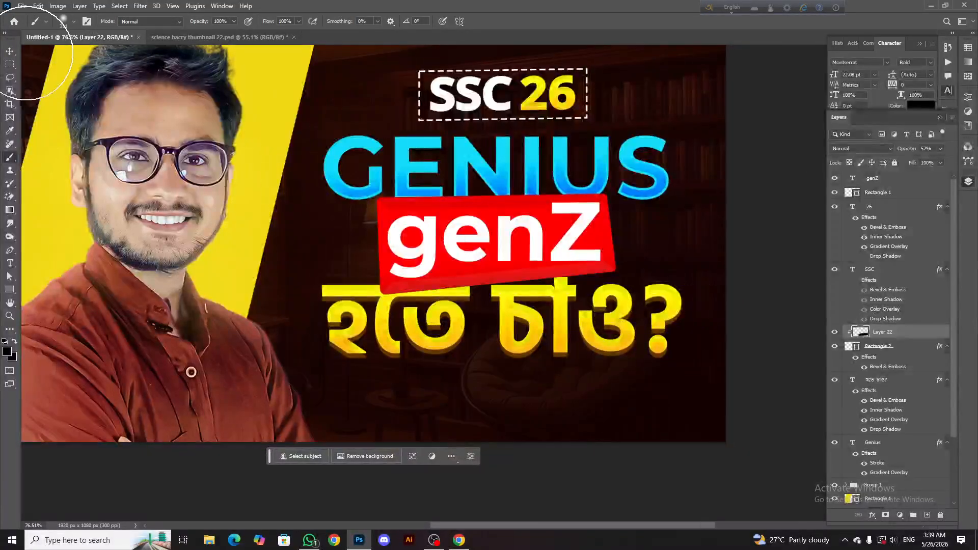
Add a black drop shadow to the red box with 54% opacity, 147° angle, 7 px distance and 9 px size
left_click(10, 51)
scroll(560, 203, "up", 3)
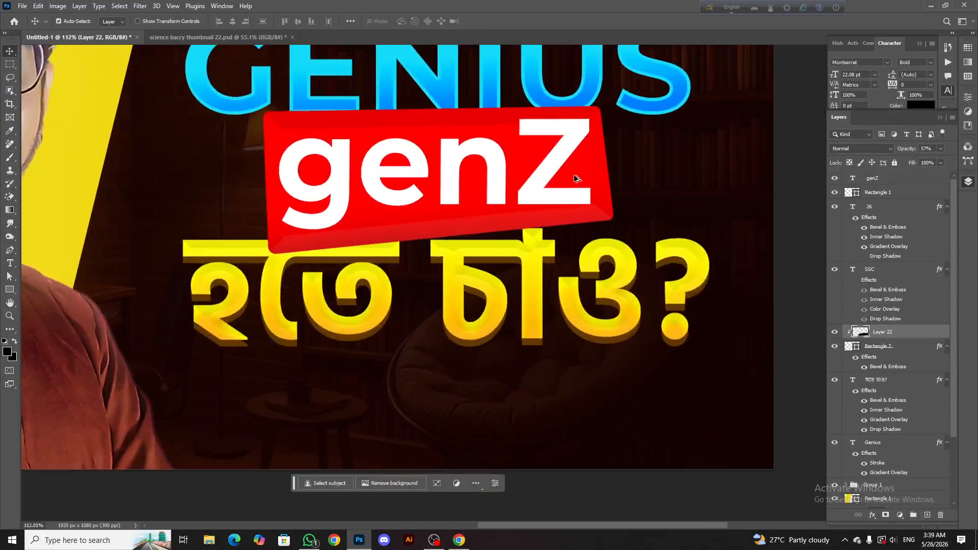
scroll(534, 226, "down", 4)
left_click(556, 196)
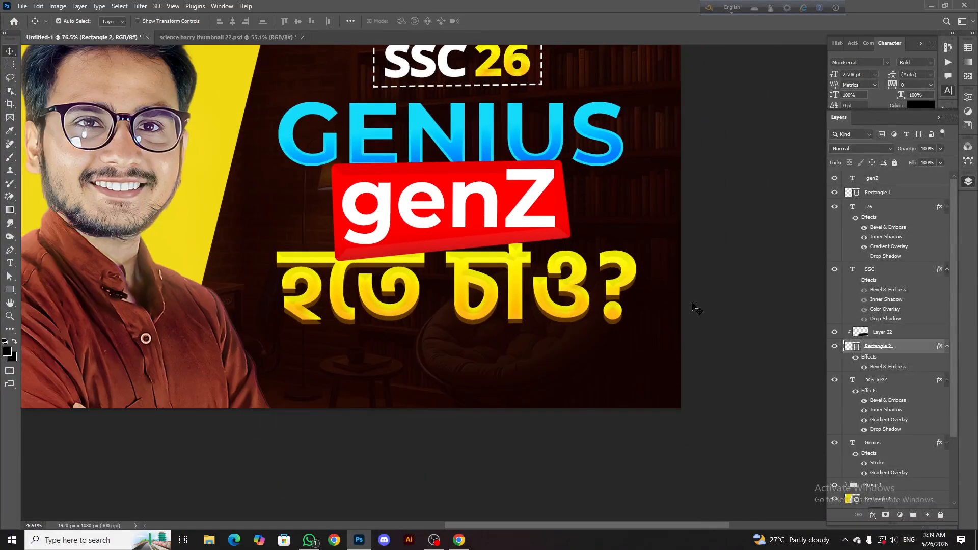
right_click(896, 350)
left_click(835, 132)
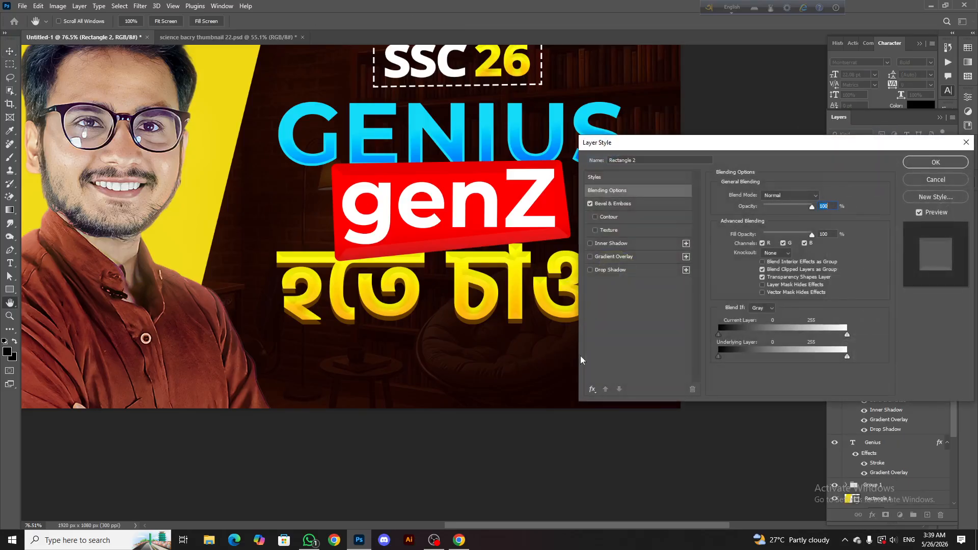
left_click(599, 270)
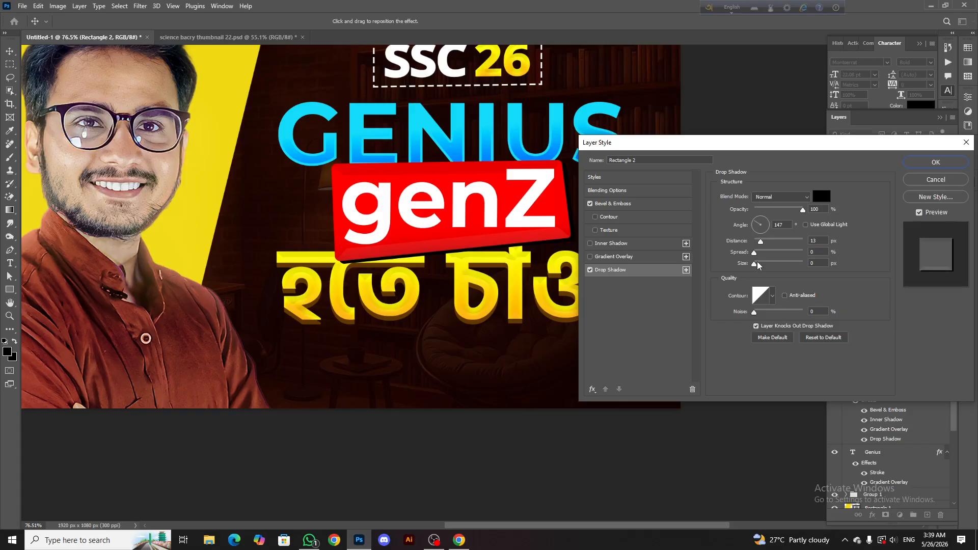
left_click_drag(759, 263, 759, 243)
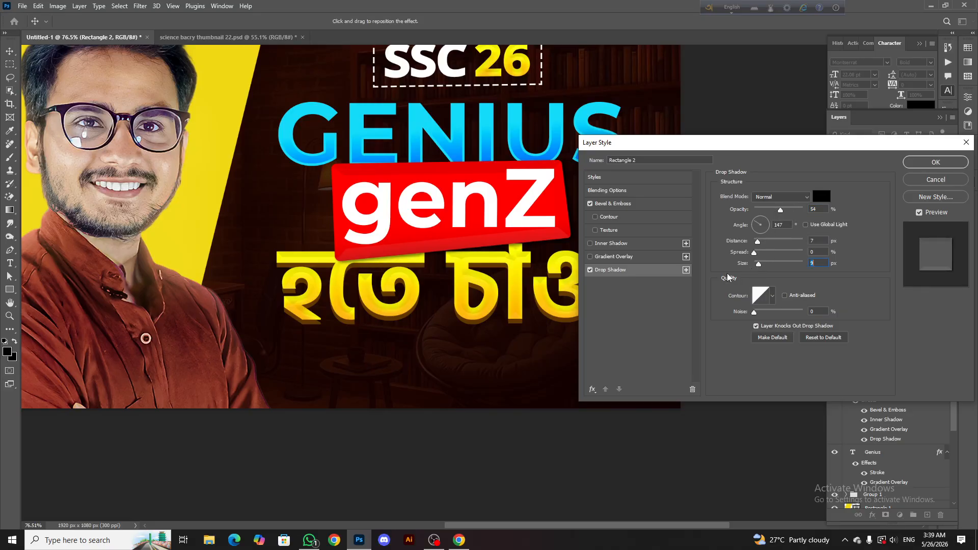
left_click(590, 270)
left_click(590, 269)
left_click(934, 162)
Enlarge the yellow "হতে চাও?" text line to 69.34 pt below the red box
scroll(546, 158, "down", 5)
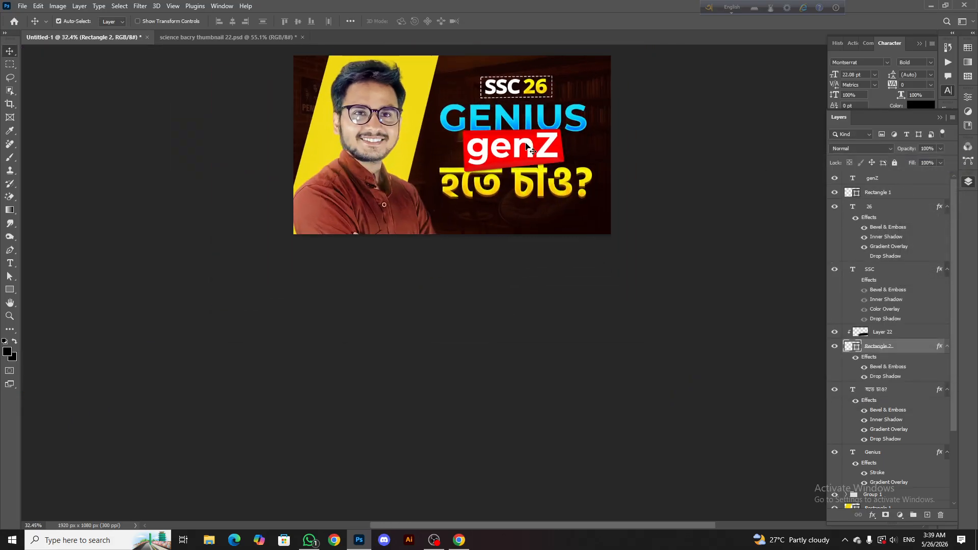
scroll(499, 207, "up", 3)
scroll(514, 141, "down", 5)
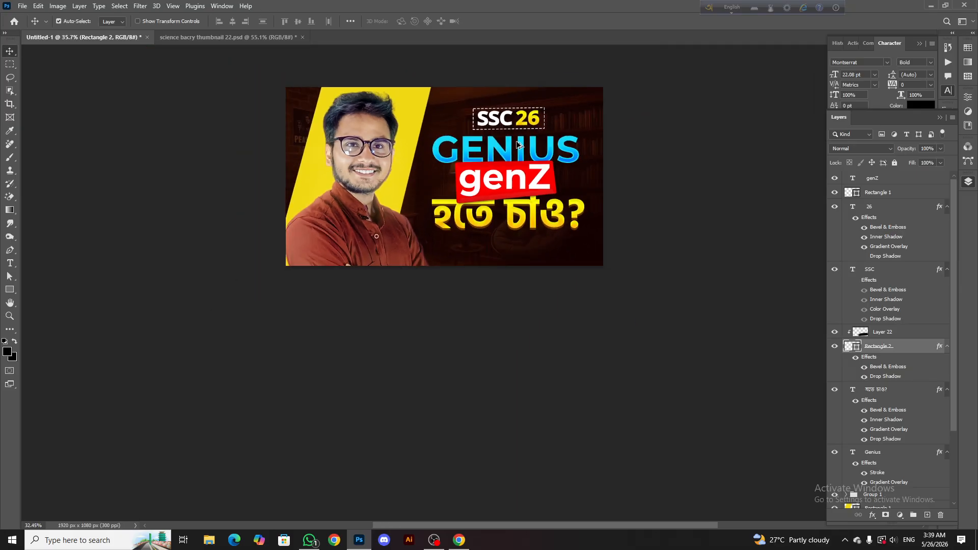
scroll(525, 194, "down", 2)
scroll(531, 227, "up", 4)
left_click(572, 237)
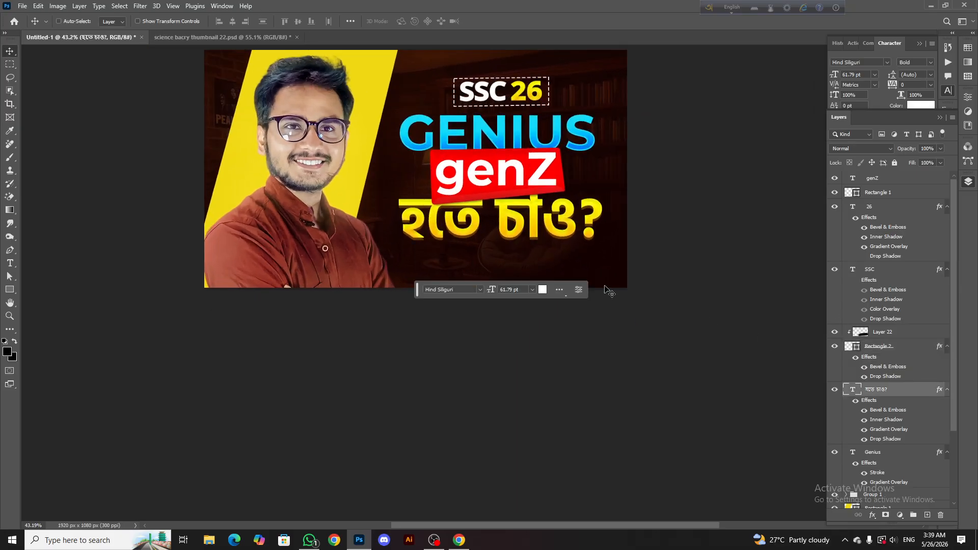
key("ctrl+t")
left_click_drag(501, 265, 501, 274)
left_click_drag(388, 231, 385, 231)
left_click(505, 23)
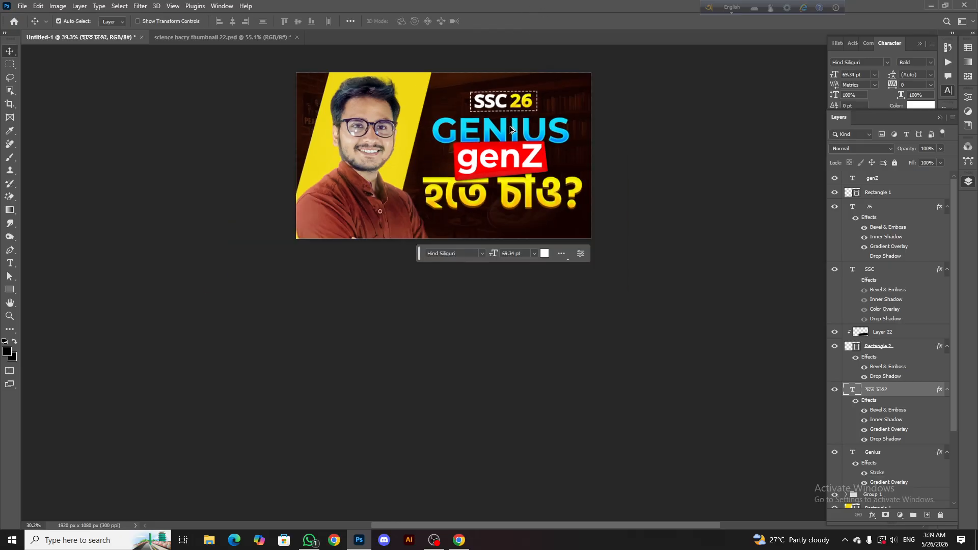
Change the GENIUS heading's font weight to Montserrat Black
scroll(512, 168, "down", 5)
scroll(515, 180, "up", 3)
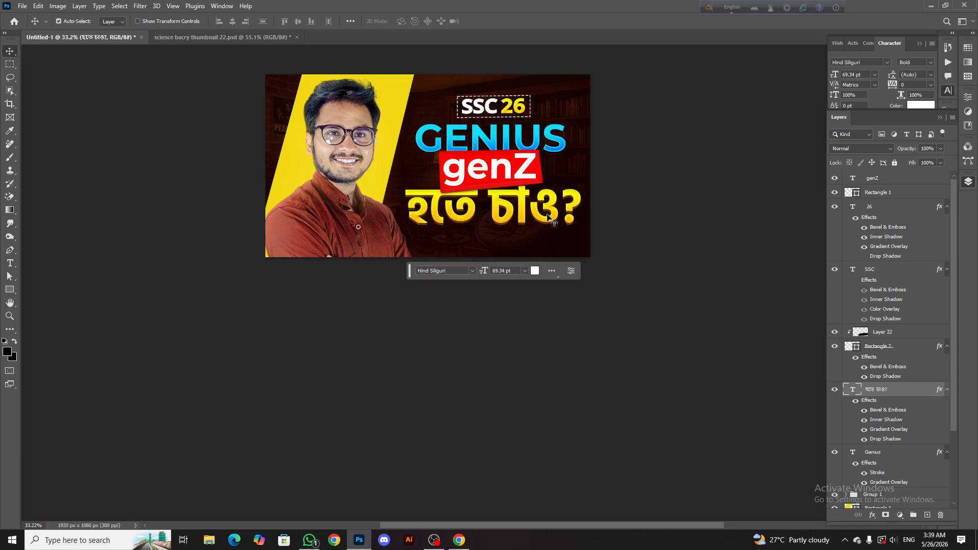
left_click(503, 147)
key("ctrl+t")
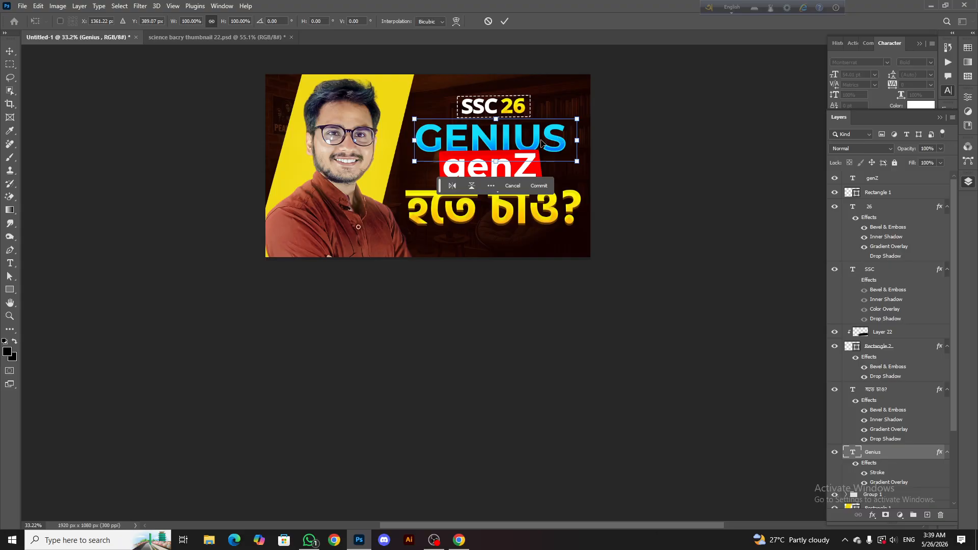
key("Return")
double_click(538, 136)
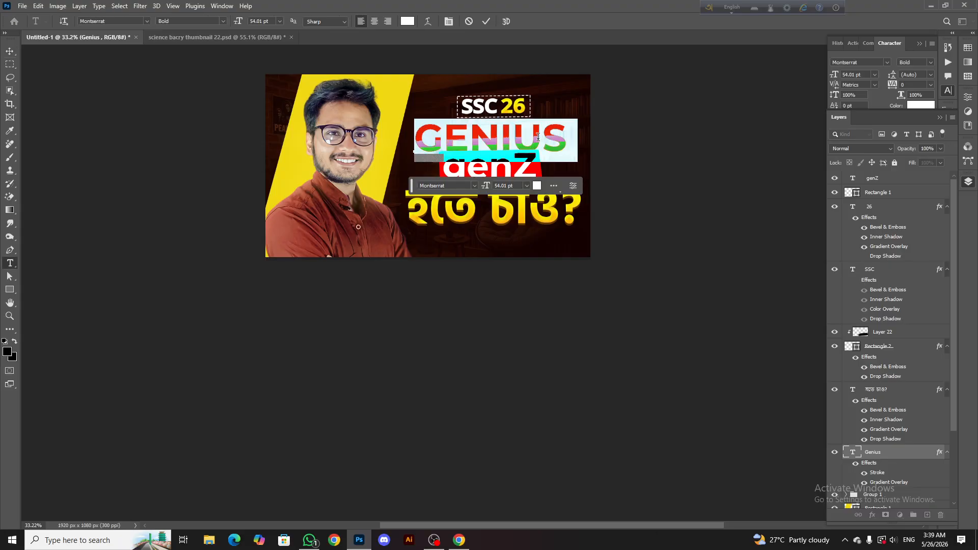
left_click(223, 22)
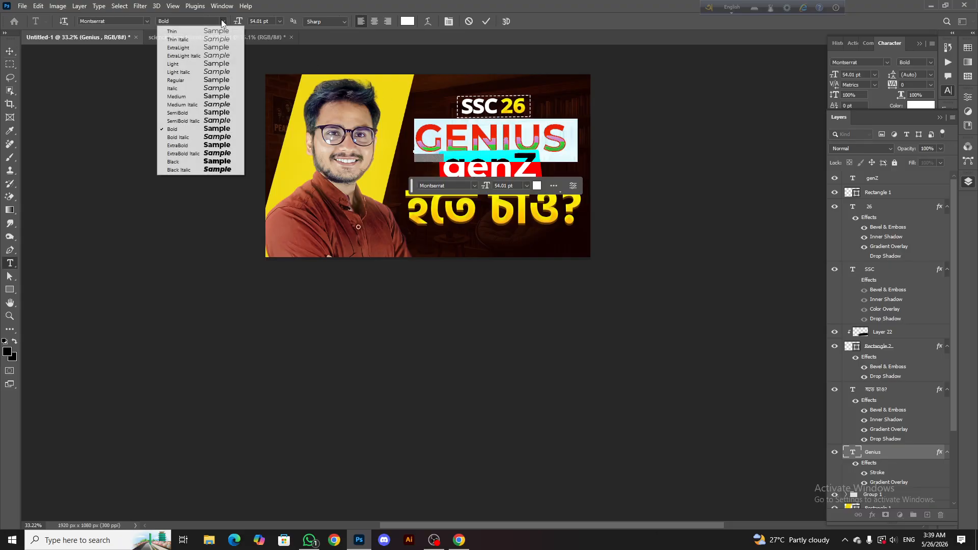
left_click(216, 162)
left_click(486, 22)
key("v")
Examine the heading text, red box and overall balance of the thumbnail
scroll(504, 110, "down", 4)
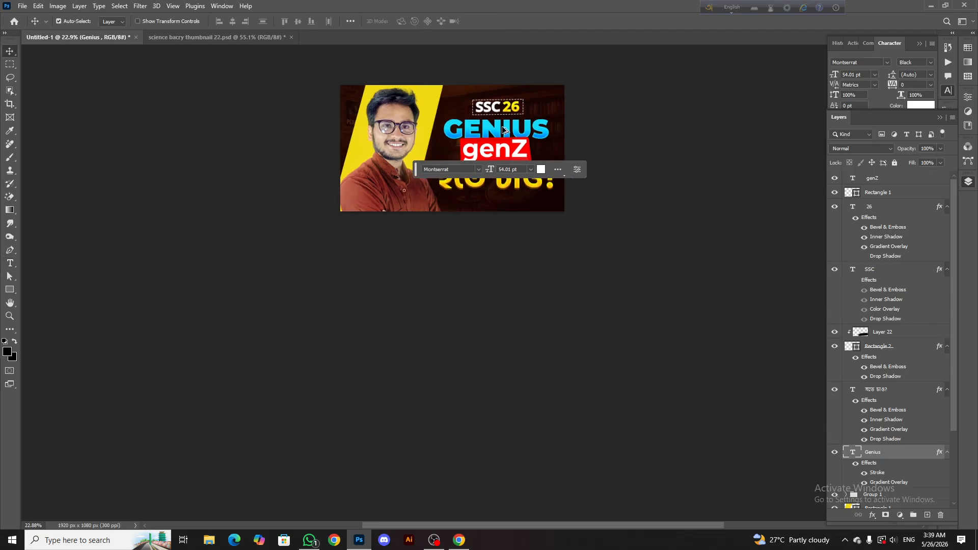
scroll(485, 114, "up", 6)
left_click(444, 124)
scroll(631, 183, "down", 2)
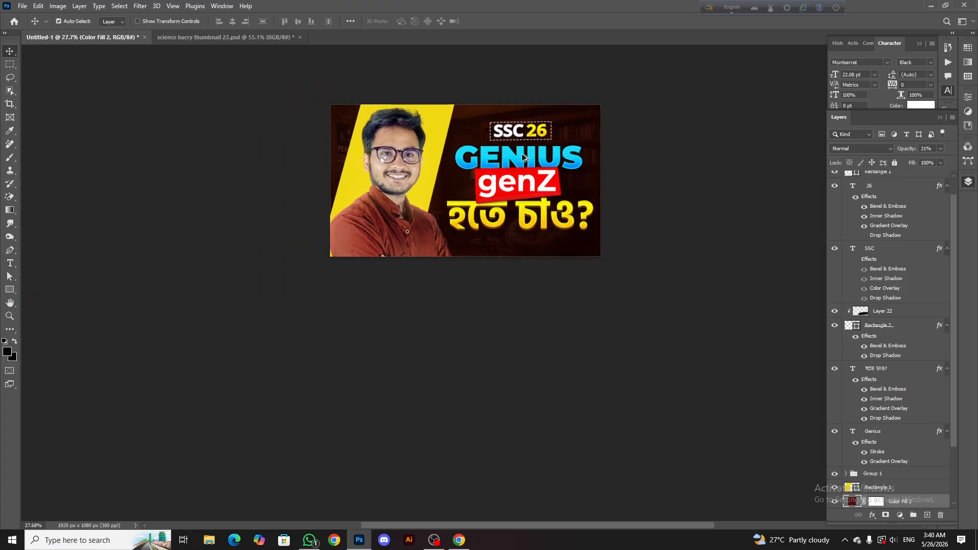
scroll(550, 153, "up", 5)
scroll(821, 392, "down", 2)
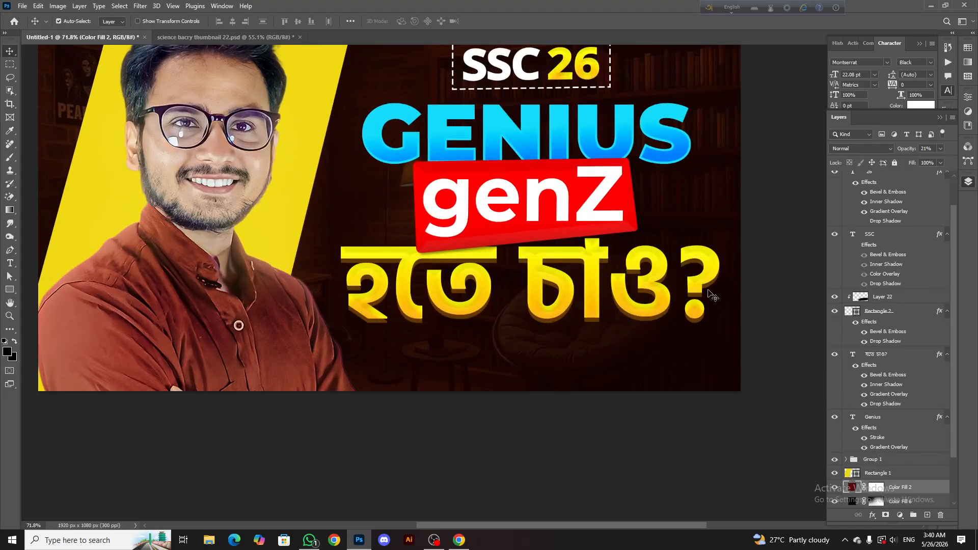
left_click(590, 146)
scroll(560, 204, "down", 3)
left_click(556, 205)
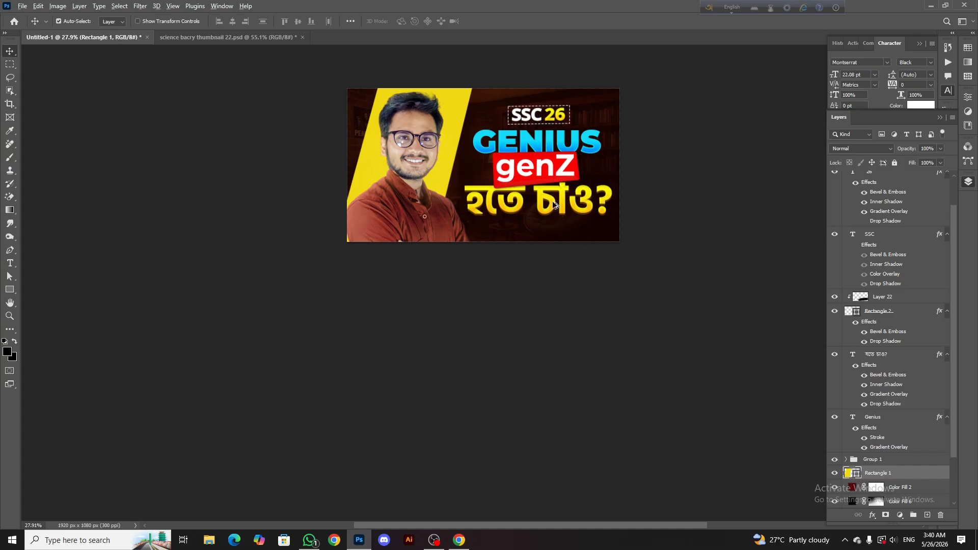
scroll(550, 229, "up", 3)
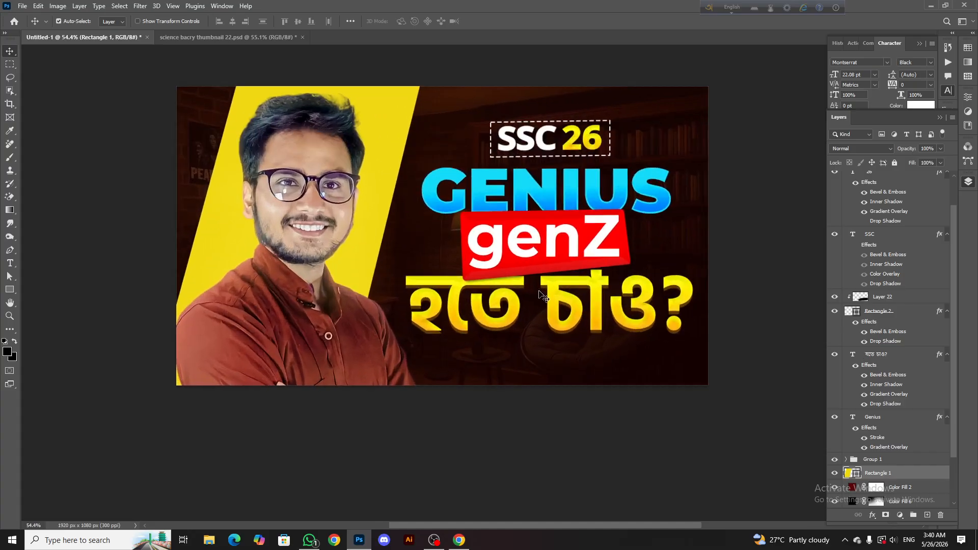
scroll(540, 294, "down", 3)
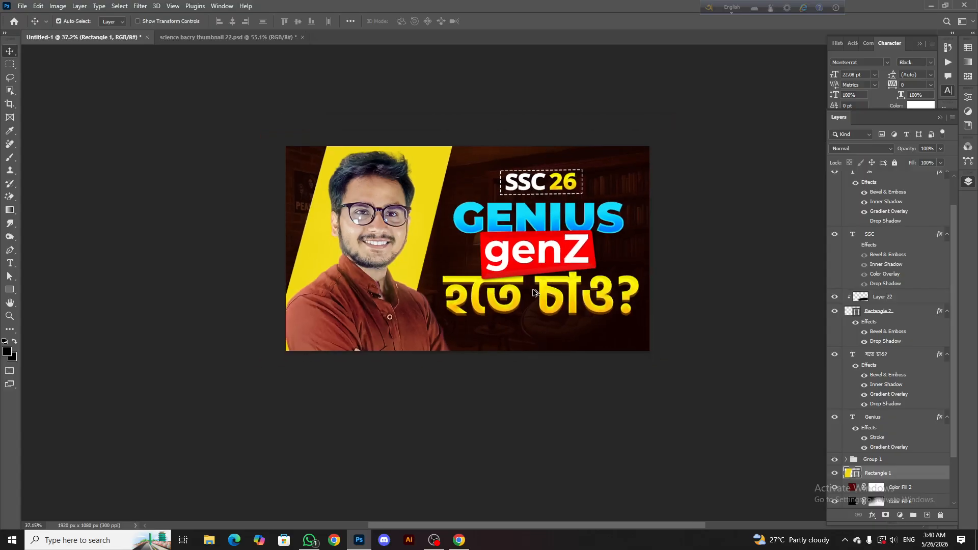
scroll(534, 292, "up", 2)
Copy the light bulb graphic from science bacry thumbnail 22.psd into the Untitled-1 thumbnail, near the genZ box
left_click(226, 37)
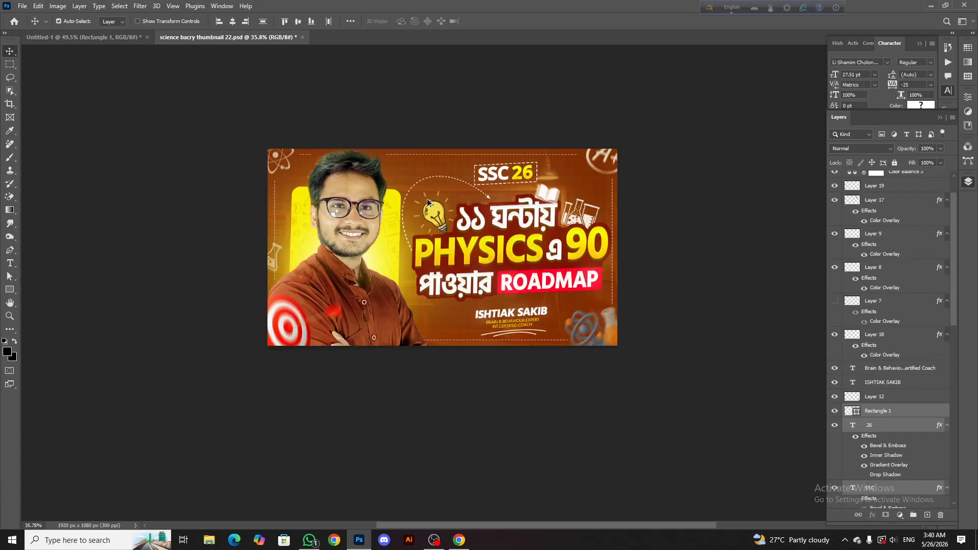
scroll(432, 205, "up", 2)
left_click(433, 209)
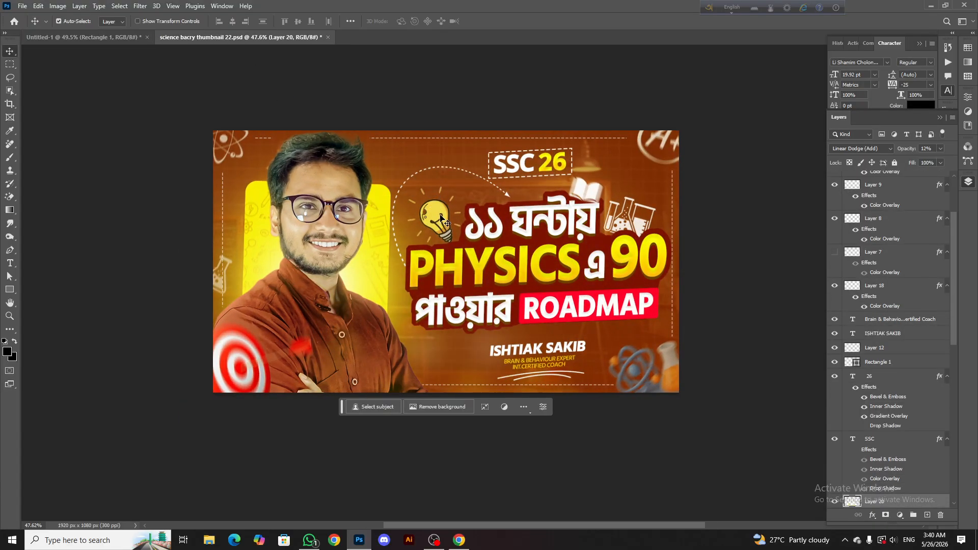
left_click_drag(433, 209, 547, 133)
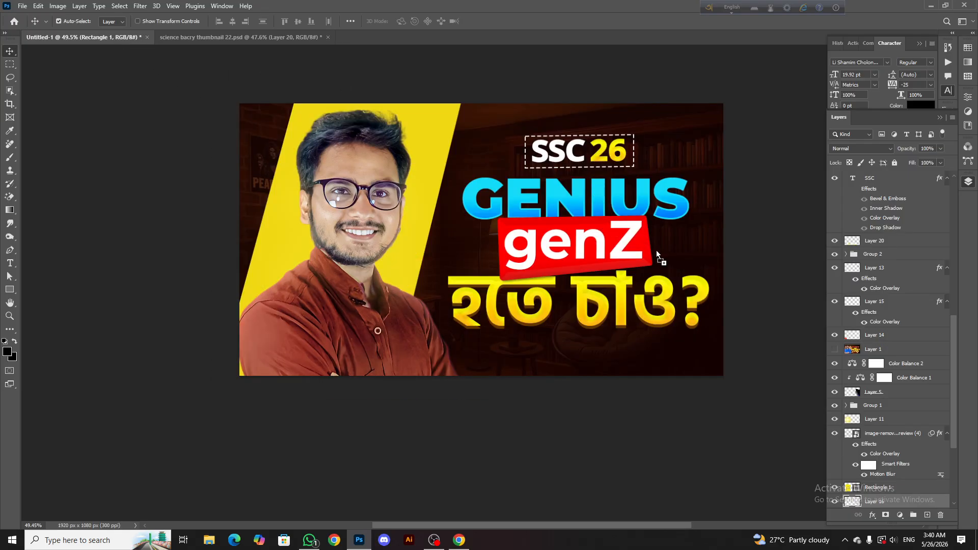
left_click_drag(657, 254, 436, 250)
scroll(661, 257, "up", 1)
Scale the light bulb to 91.49%, rotate it -7.40° and fit it beside the left edge of the genZ box
key("ctrl+t")
left_click_drag(477, 248, 477, 240)
left_click_drag(439, 254, 447, 251)
left_click_drag(423, 210, 424, 219)
left_click_drag(436, 258, 465, 276)
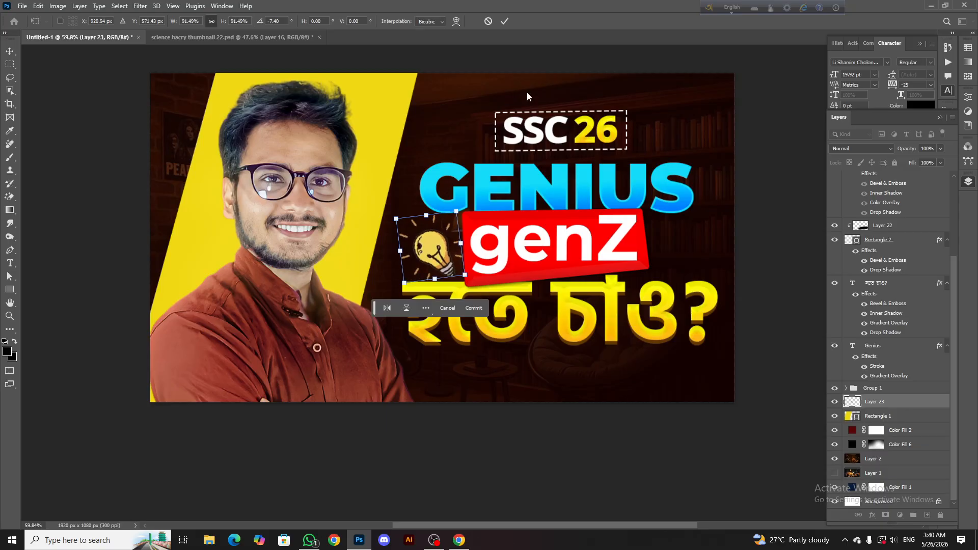
left_click(507, 23)
scroll(825, 391, "down", 5)
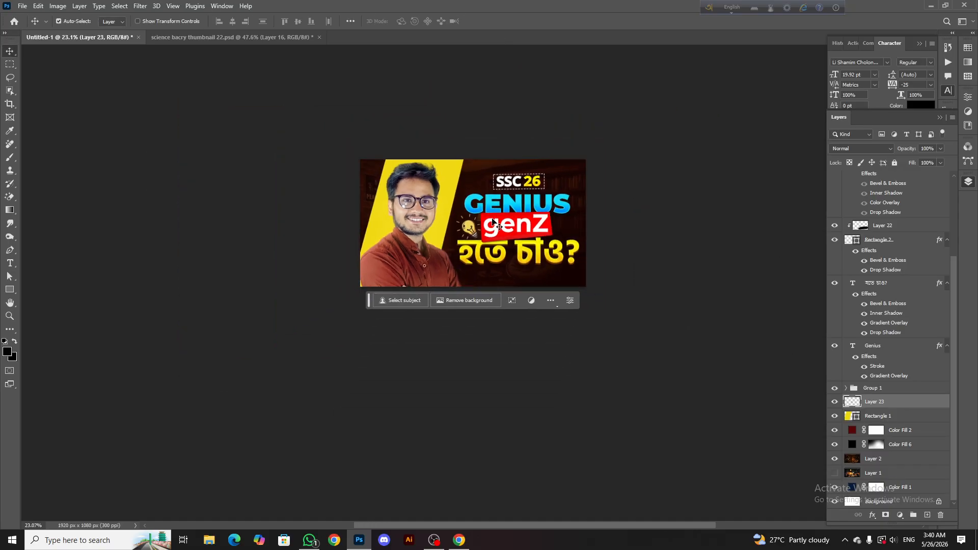
Move the light bulb layer to the top of the layer stack
left_click_drag(895, 398, 894, 174)
scroll(476, 277, "up", 9)
scroll(473, 249, "down", 6)
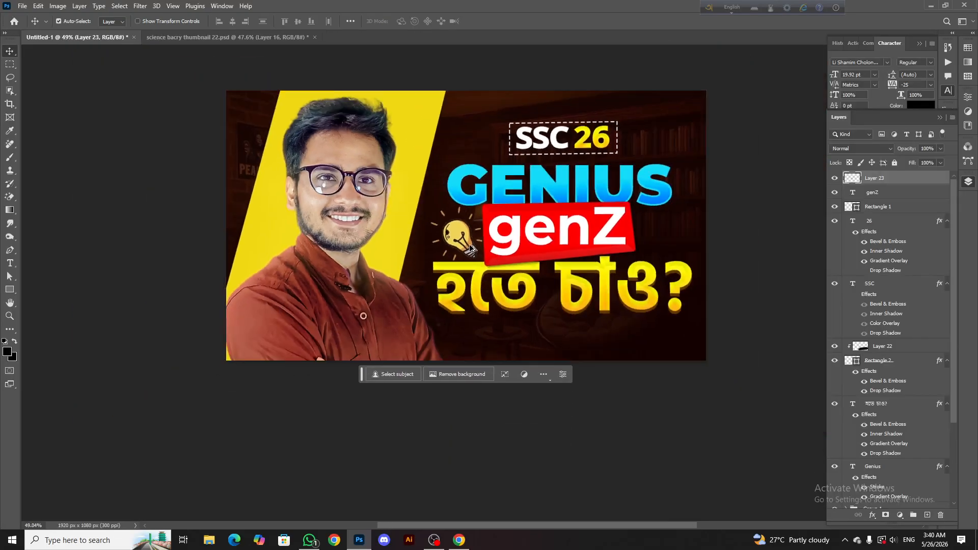
scroll(470, 248, "down", 4)
scroll(524, 246, "up", 2)
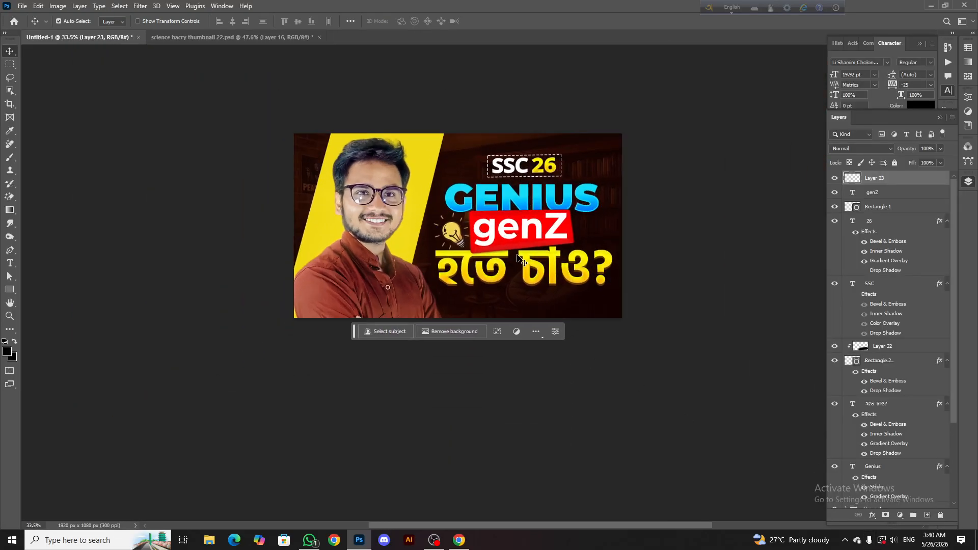
Copy the open book graphic from science bacry thumbnail 22.psd into the Untitled-1 thumbnail, near the genZ box
left_click(228, 38)
scroll(459, 286, "down", 2)
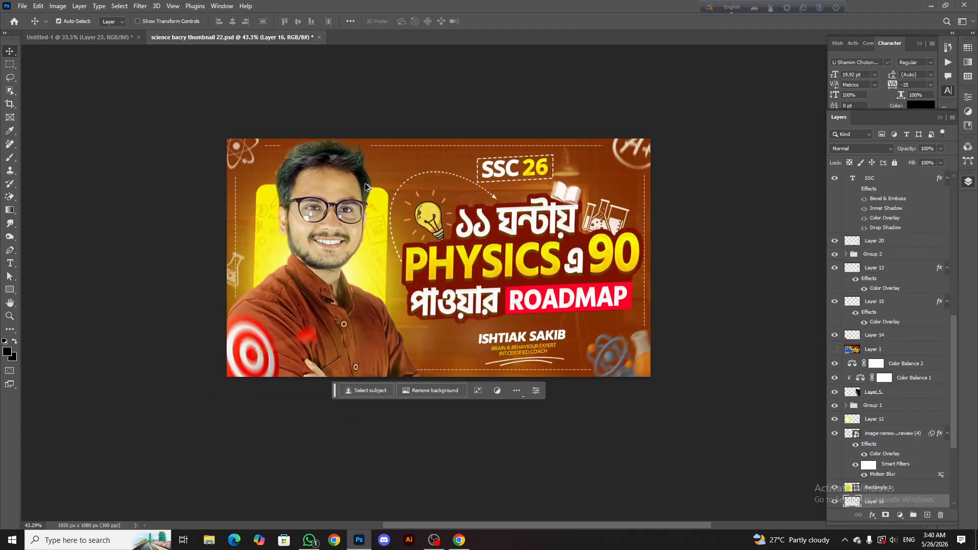
scroll(473, 302, "up", 4)
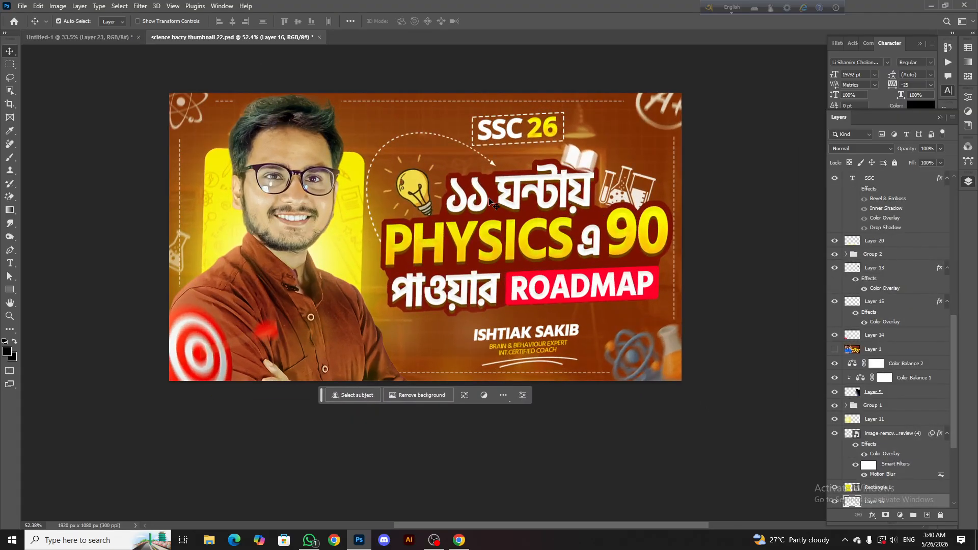
scroll(489, 199, "down", 1)
left_click_drag(589, 153, 583, 171)
left_click_drag(179, 72, 319, 103)
left_click_drag(567, 227, 612, 237)
Enlarge and rotate the open book, fitting it against the right end of the genZ box
key("ctrl+t")
left_click_drag(624, 224, 634, 173)
left_click_drag(588, 214, 581, 219)
left_click(504, 22)
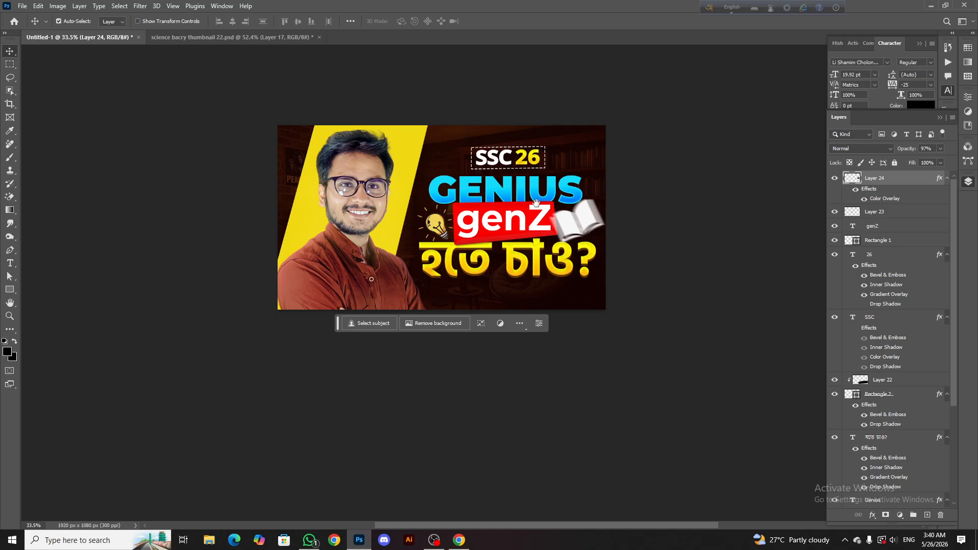
Select all heading, badge, bulb and book layers from the Genius text up to the book graphic, and nudge them slightly left together
scroll(529, 172, "down", 2)
scroll(530, 173, "down", 3)
scroll(530, 172, "up", 4)
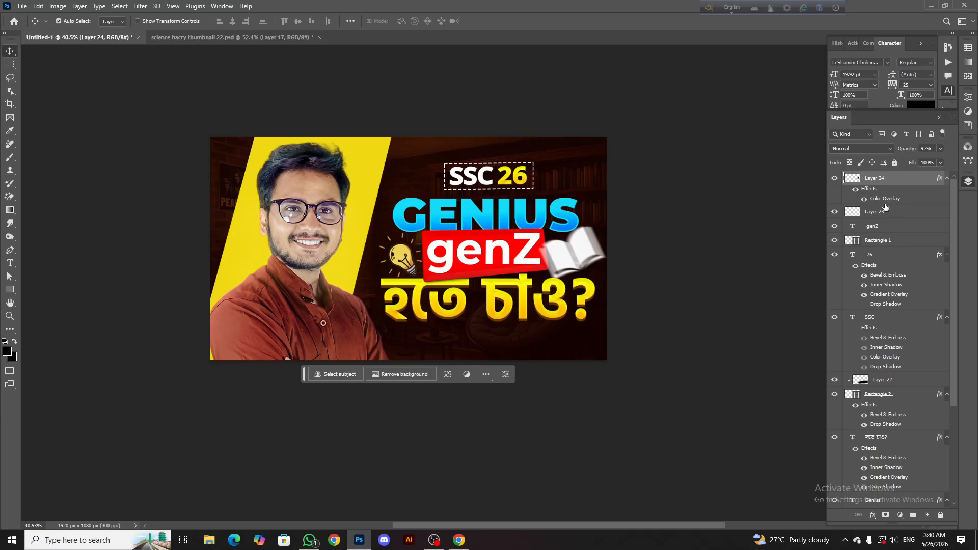
scroll(896, 342, "down", 4)
scroll(876, 394, "down", 2)
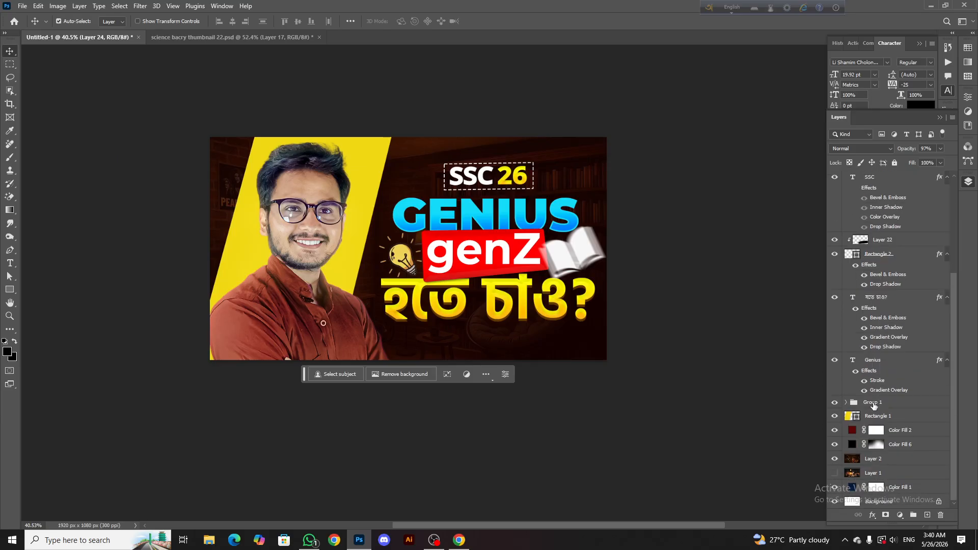
left_click(873, 361, "shift")
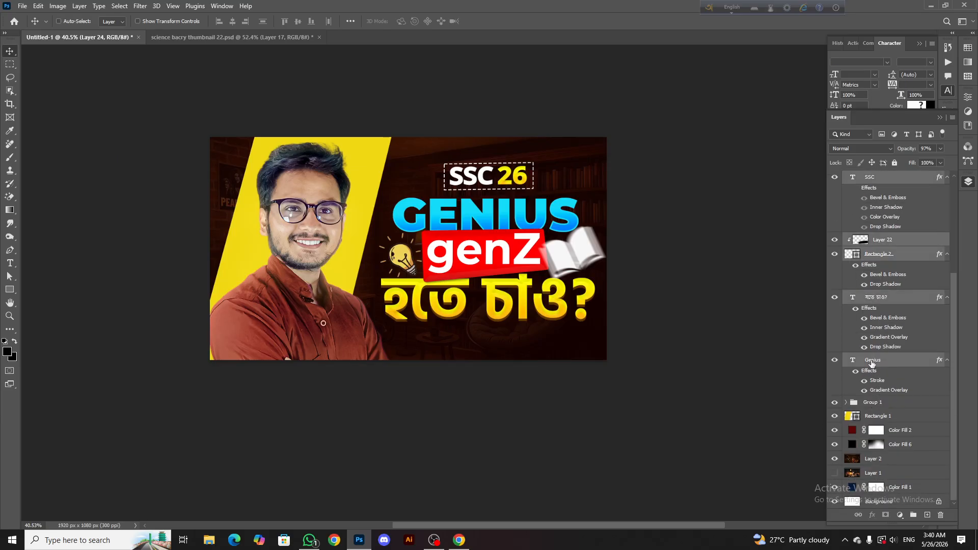
left_click(834, 402)
left_click(835, 403)
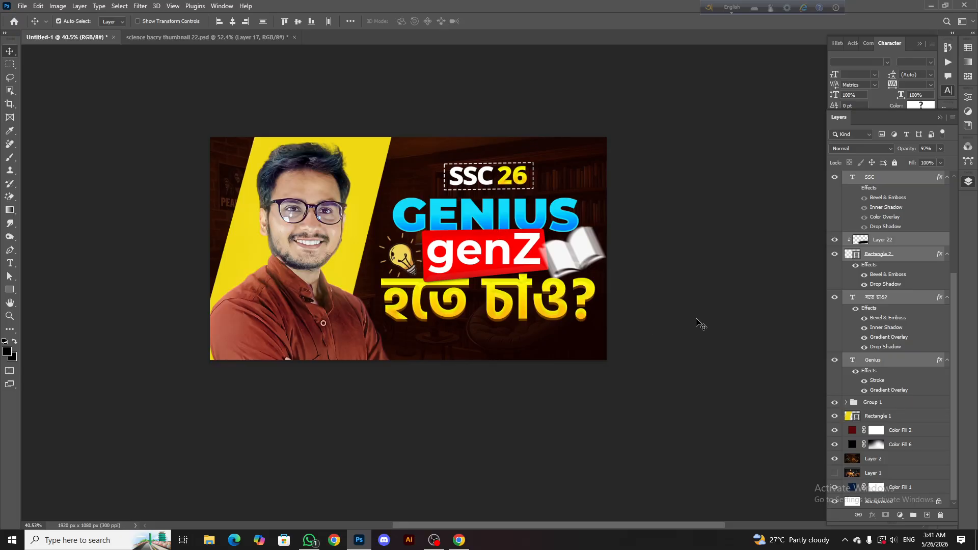
key("Left")
key("Left")
key("Left")
key("Left")
key("Left")
key("Left")
key("Left")
key("Left")
key("Left")
key("Left")
key("Left")
key("Left")
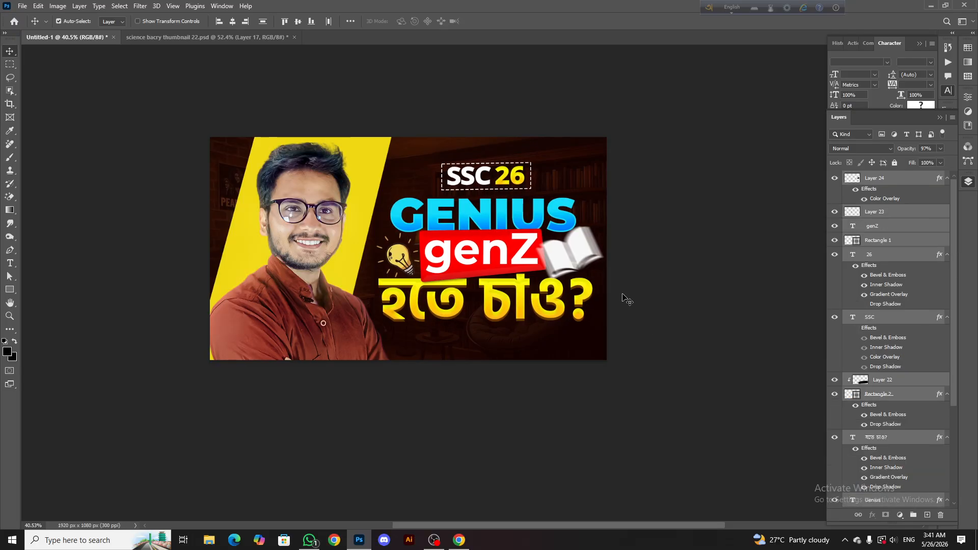
key("Right")
key("Right")
key("Left")
key("Left")
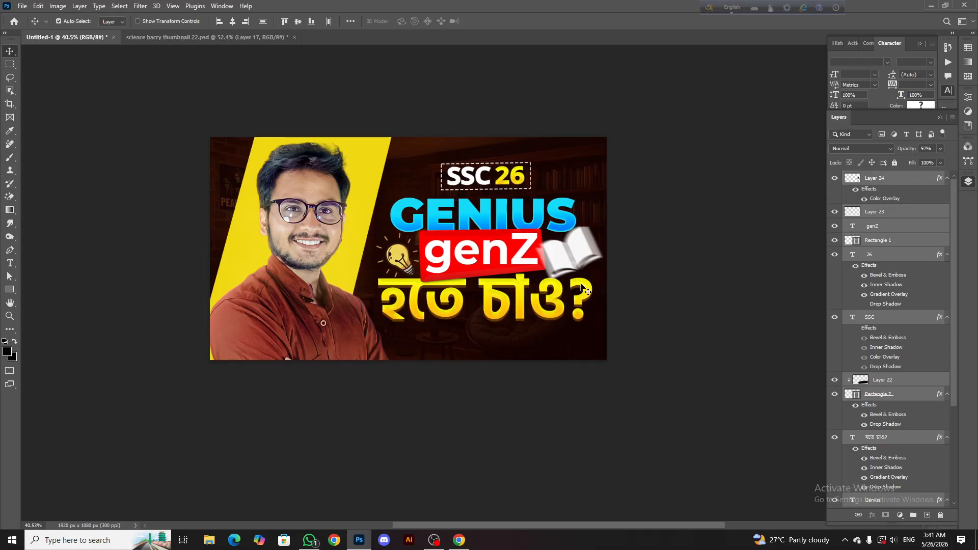
key("Left")
key("Left")
key("Left")
key("Left")
key("Left")
key("Left")
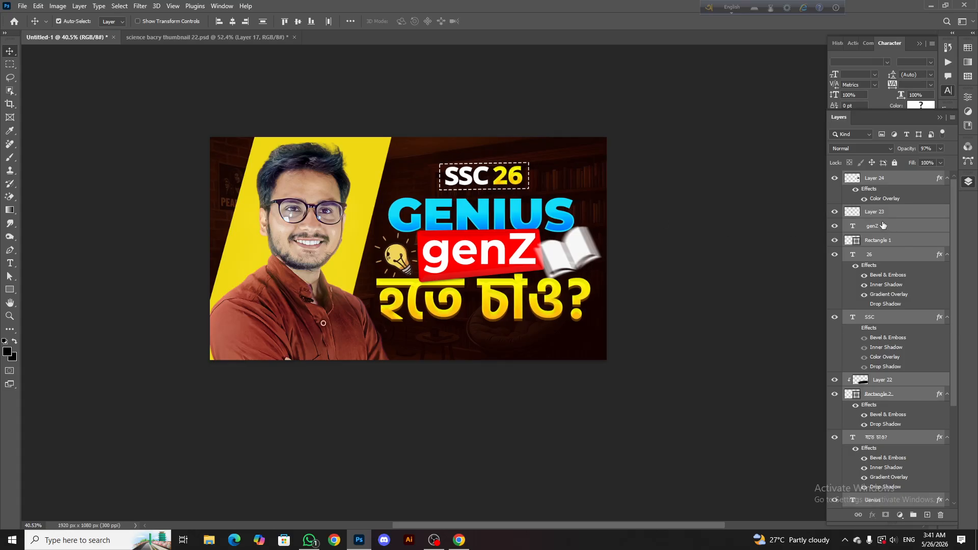
Select the SSC 26 badge layers, undo and redo the recent nudge to compare positions, and review the whole thumbnail at reduced size
left_click(874, 257)
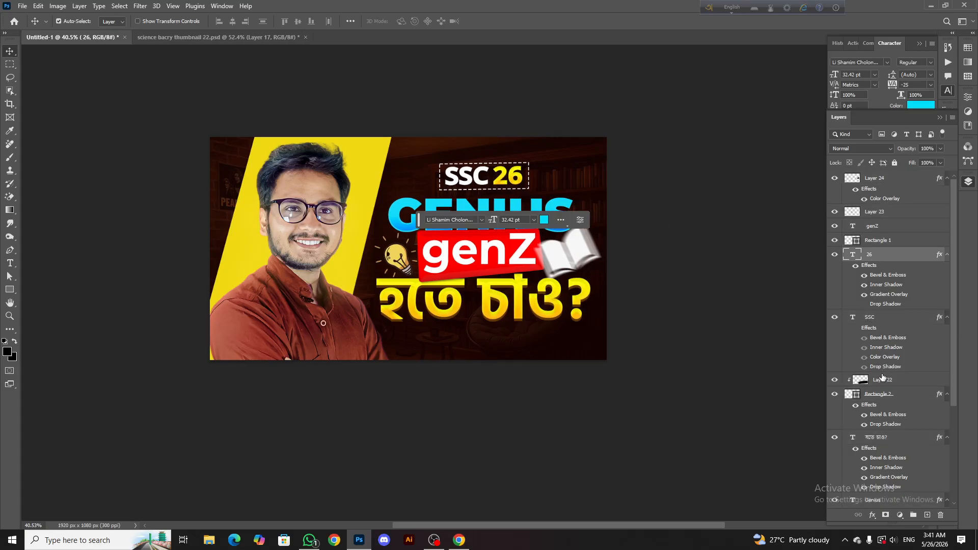
left_click(883, 394, "shift")
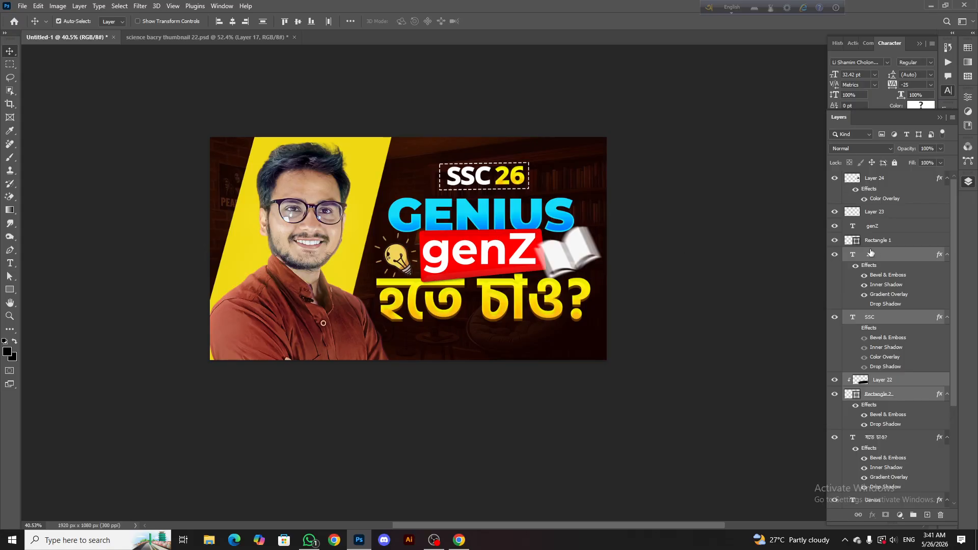
key("ctrl+z")
key("ctrl+z")
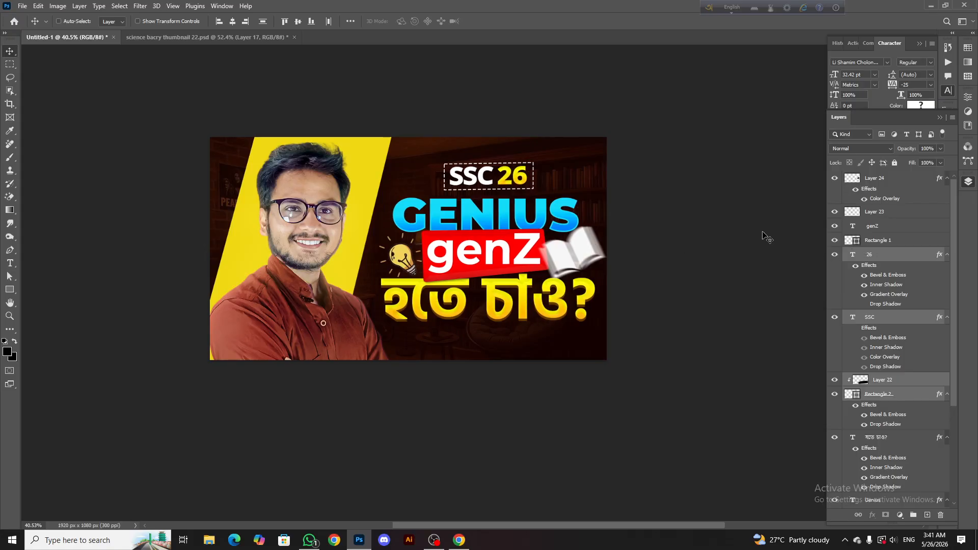
key("ctrl+shift+z")
left_click(889, 244, "ctrl")
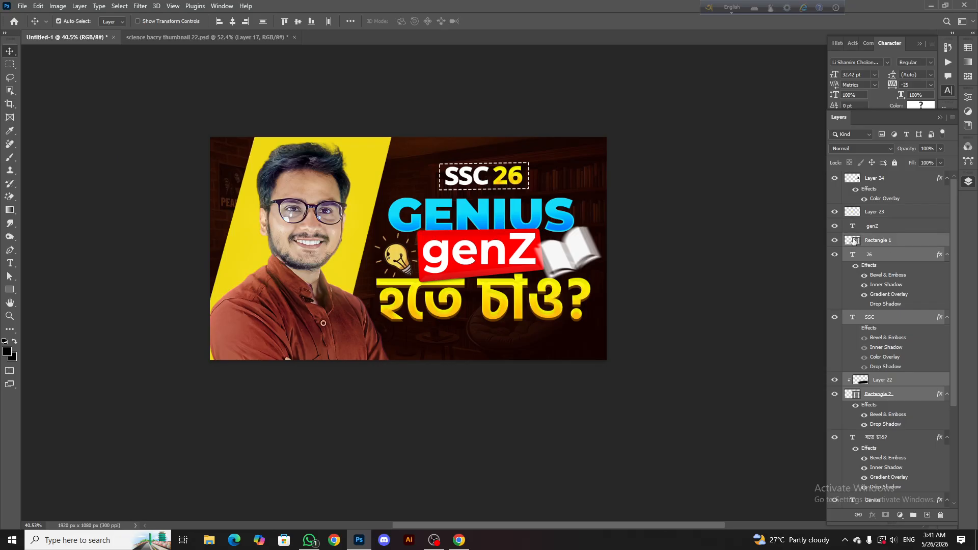
left_click(554, 170)
scroll(498, 218, "down", 10)
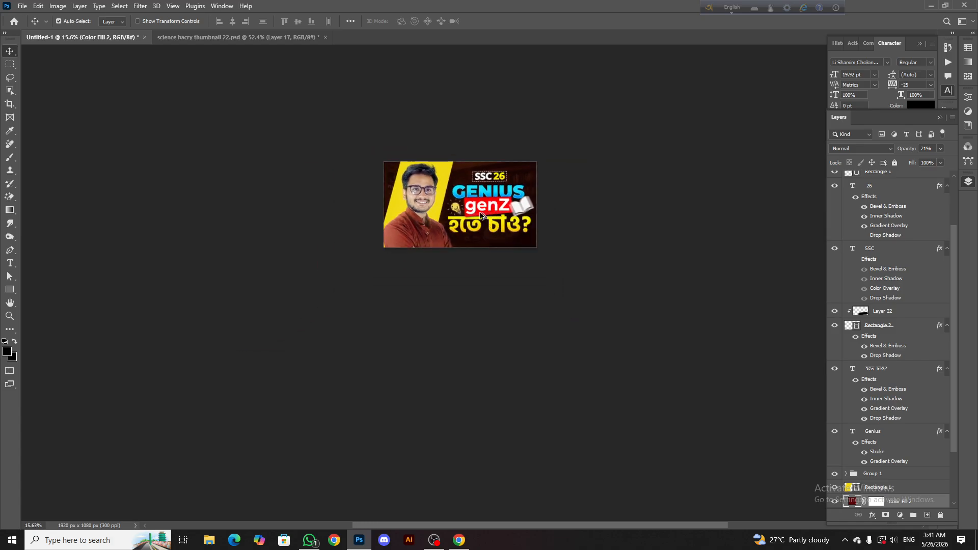
scroll(474, 209, "up", 13)
scroll(363, 224, "down", 2)
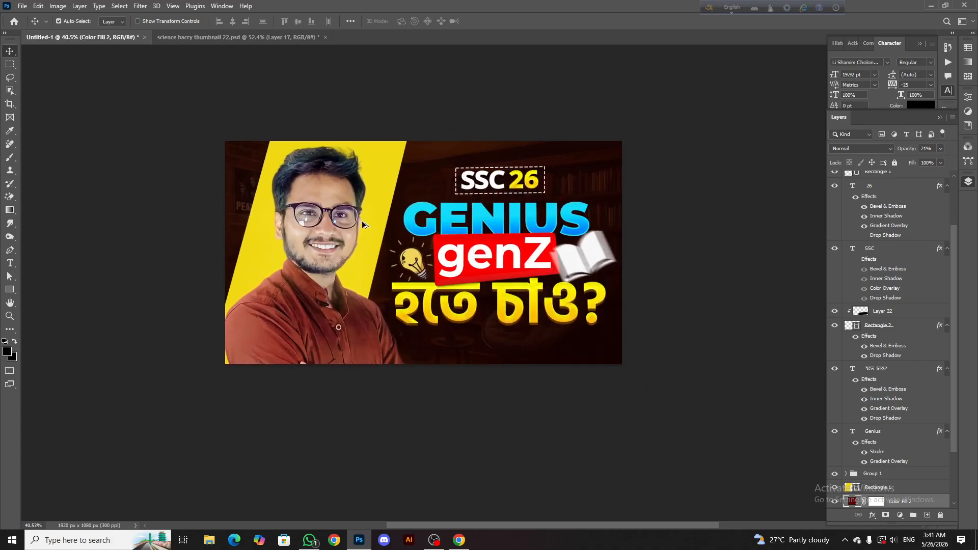
Add a new layer directly below the portrait's Group 1 and set its blend mode to Linear Dodge (Add)
left_click(326, 278)
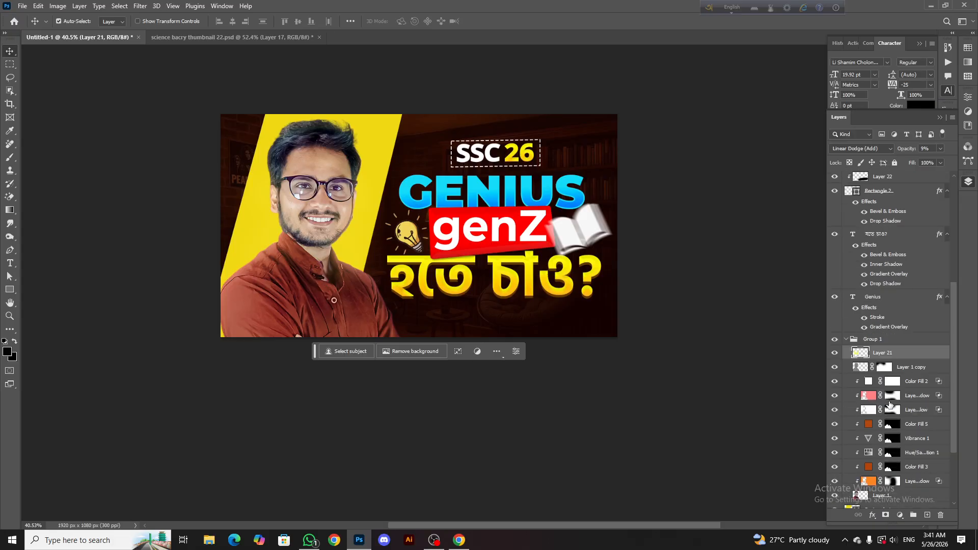
left_click(879, 416)
left_click(927, 515)
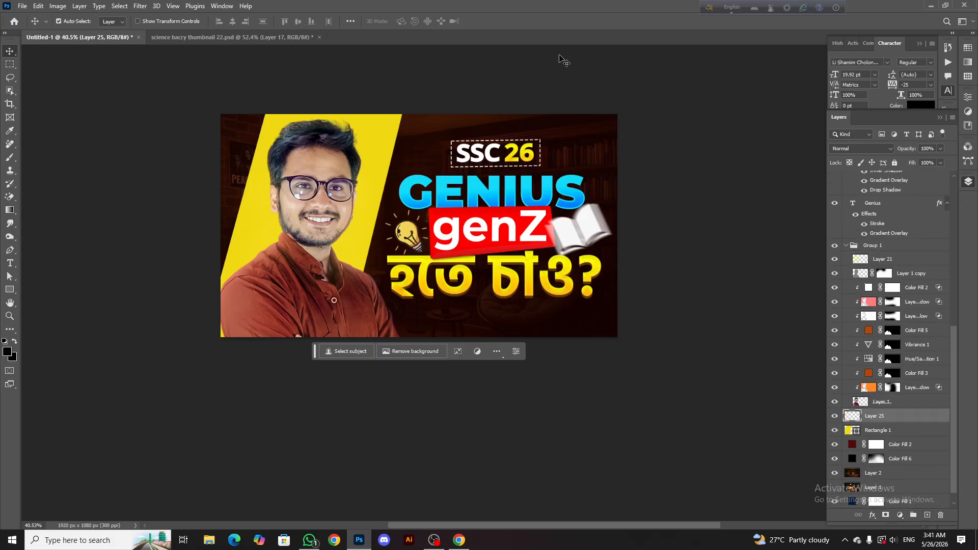
right_click(15, 159)
left_click(51, 158)
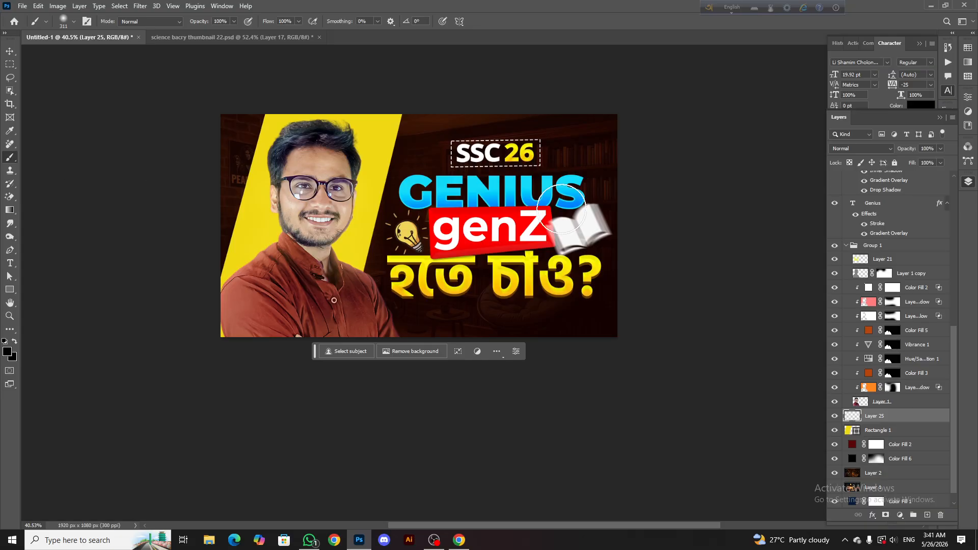
left_click(861, 148)
left_click(861, 245)
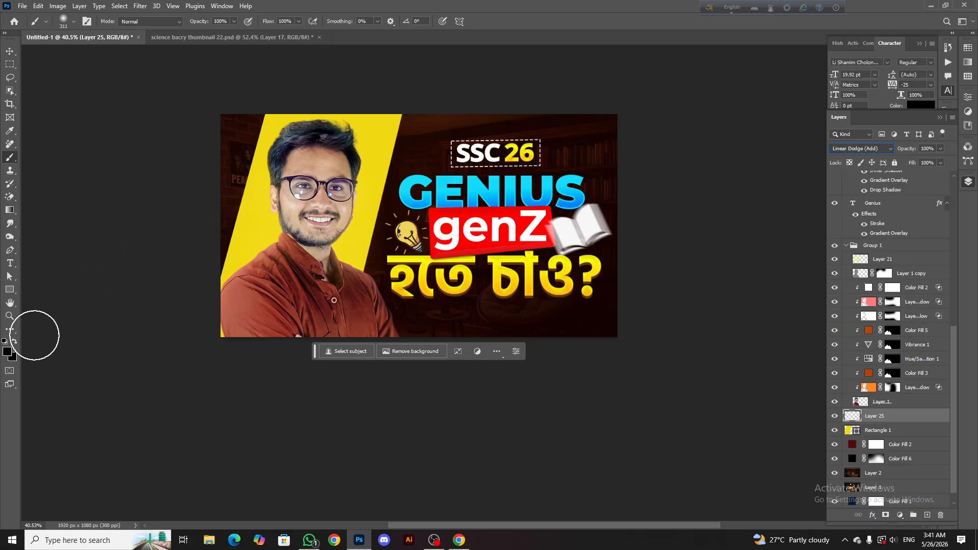
Paint a large soft glow behind the man with the Brush tool, using the yellow #f1da15 sampled from the background shape
left_click(7, 352)
left_click(257, 224)
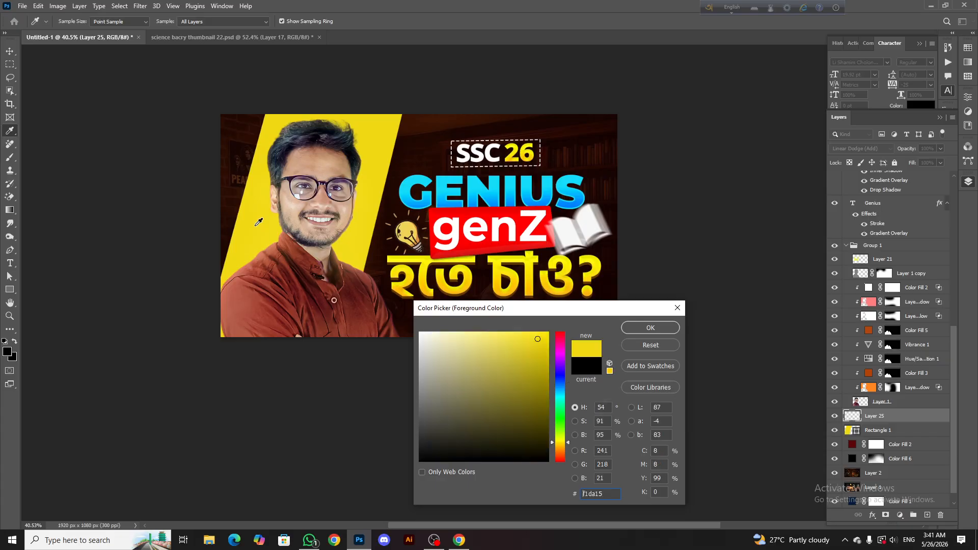
left_click(637, 330)
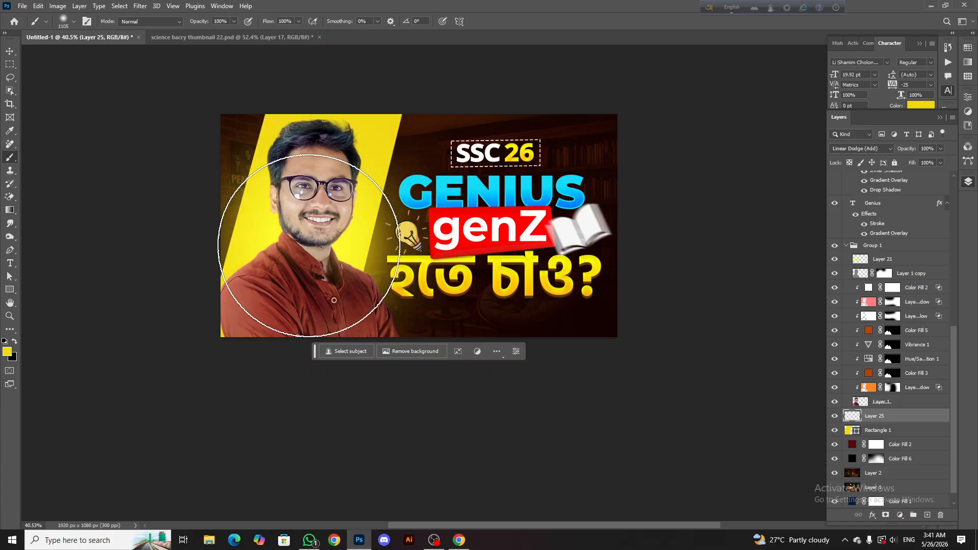
key("ctrl+z")
left_click(313, 256)
left_click(310, 265)
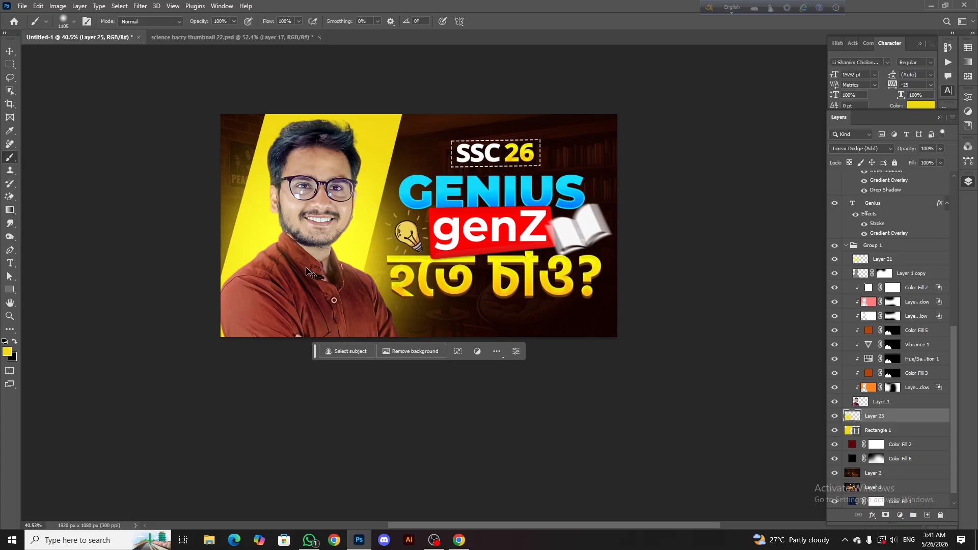
key("ctrl+z")
left_click_drag(306, 276, 288, 278)
left_click(301, 292)
left_click(298, 288)
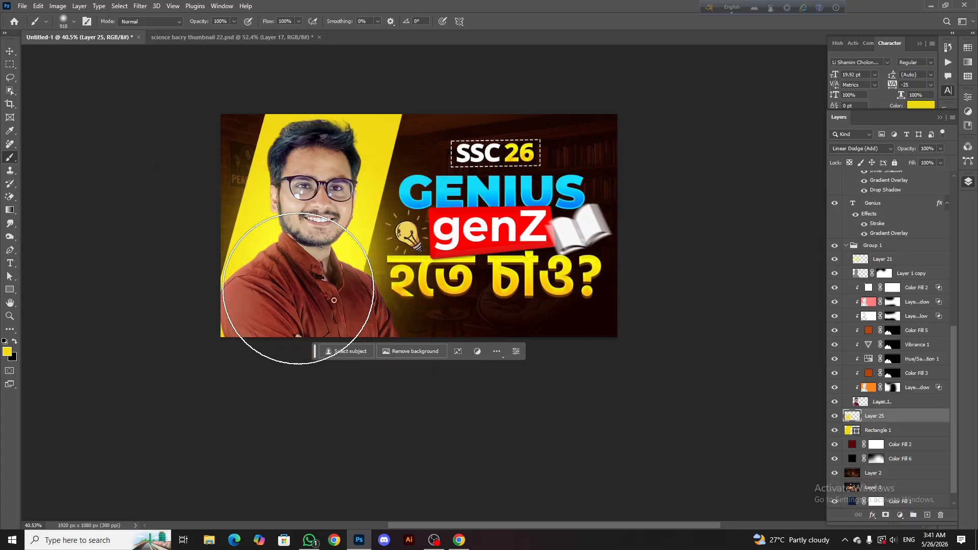
left_click(297, 291)
scroll(317, 212, "down", 2)
scroll(317, 218, "up", 2)
key("ctrl+z")
mouse_move(314, 214)
left_mouse_down()
mouse_move(284, 220)
mouse_move(318, 184)
mouse_move(308, 187)
left_mouse_up()
left_click(9, 51)
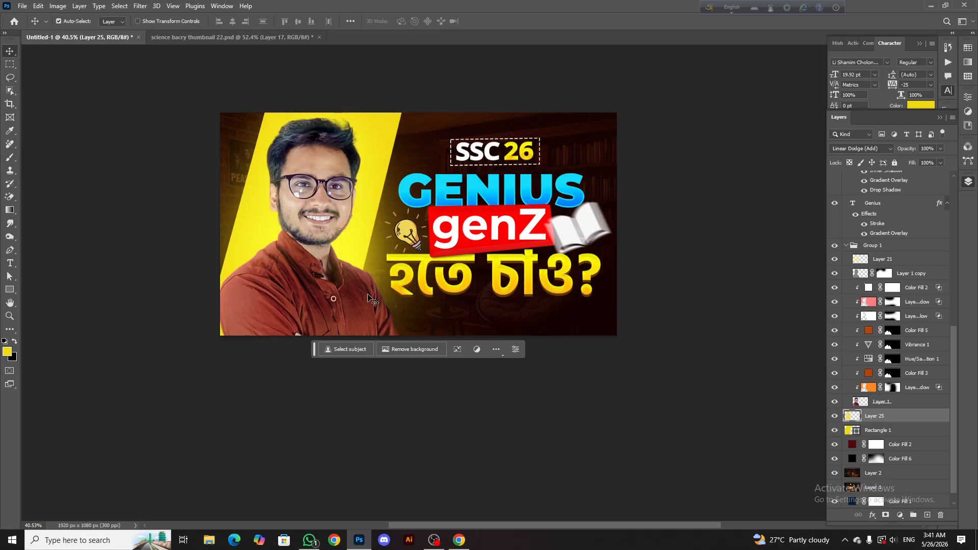
Add an Inner Shadow effect to the man's base portrait layer, Layer 1, and set its colour to light yellow #fff554
left_click(321, 306)
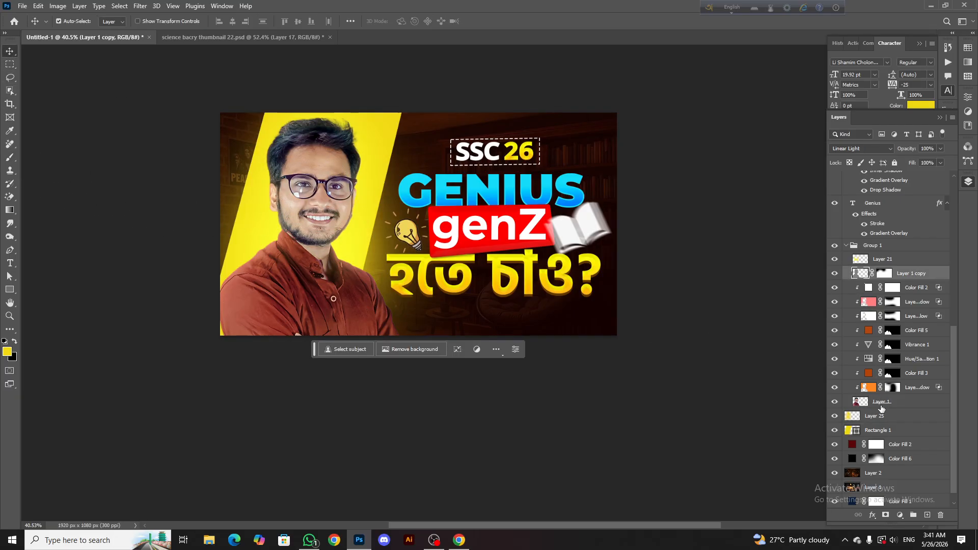
right_click(882, 408)
left_click(906, 7)
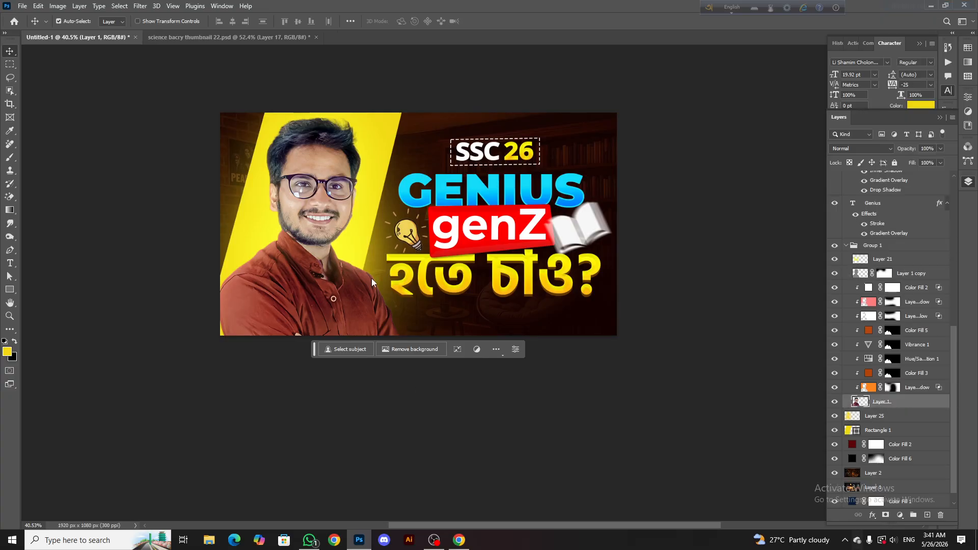
left_click(622, 243)
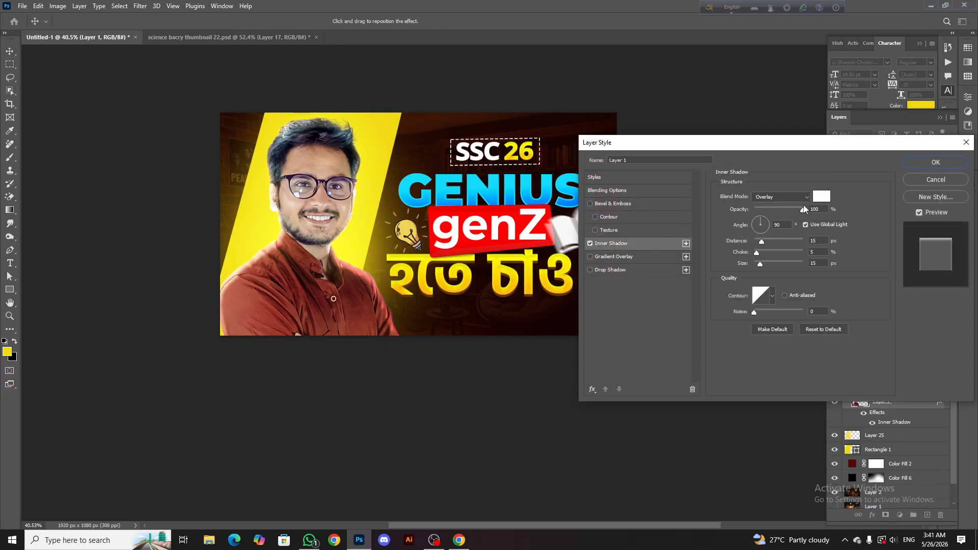
left_click(821, 196)
left_click(370, 205)
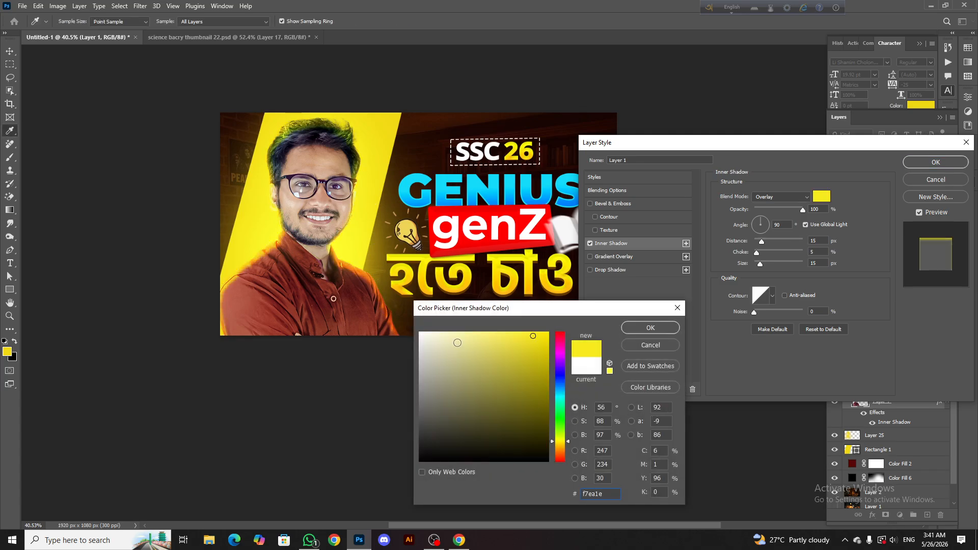
left_click_drag(527, 342, 505, 321)
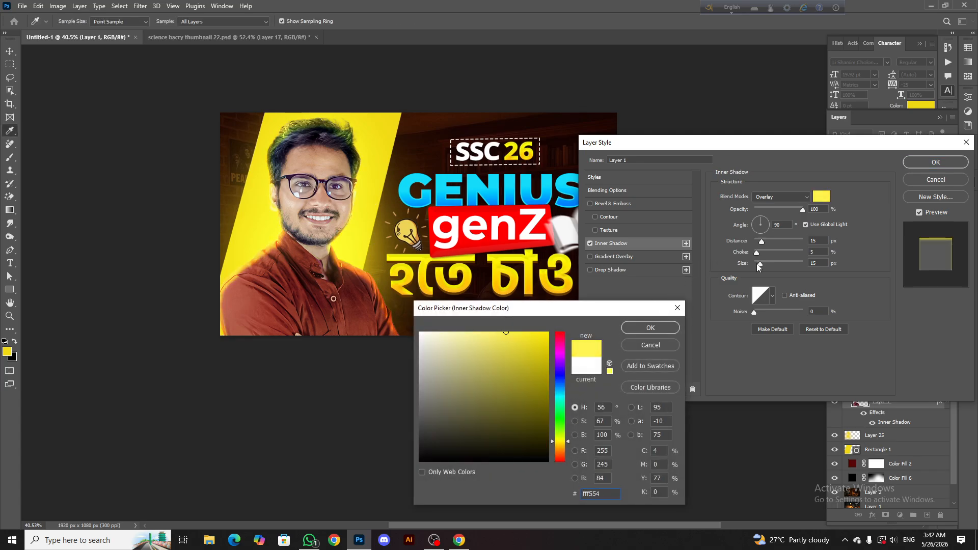
left_click(678, 325)
Set the portrait's inner shadow to Normal blend mode, 25% opacity, 12 px distance and 40 px size, and apply it
left_click(780, 198)
left_click(768, 203)
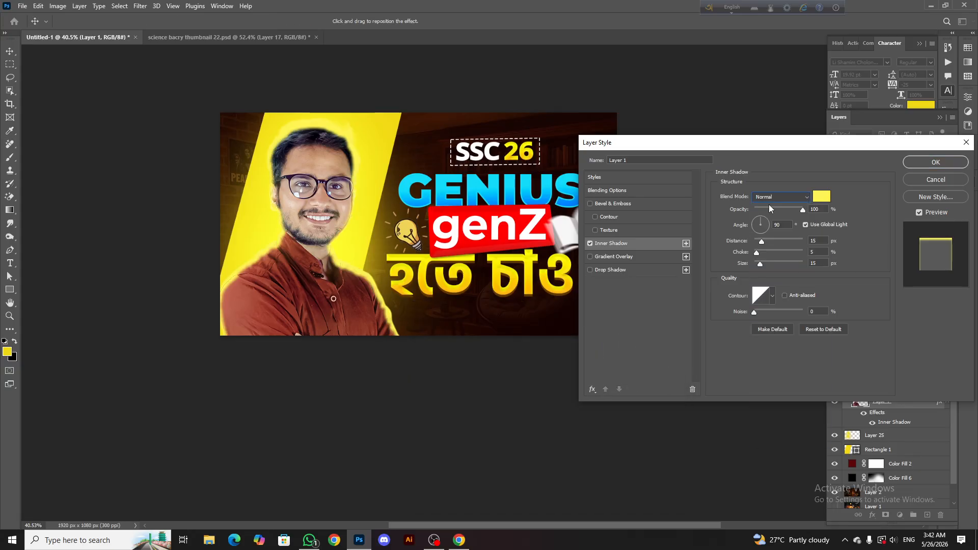
left_click_drag(768, 206, 765, 209)
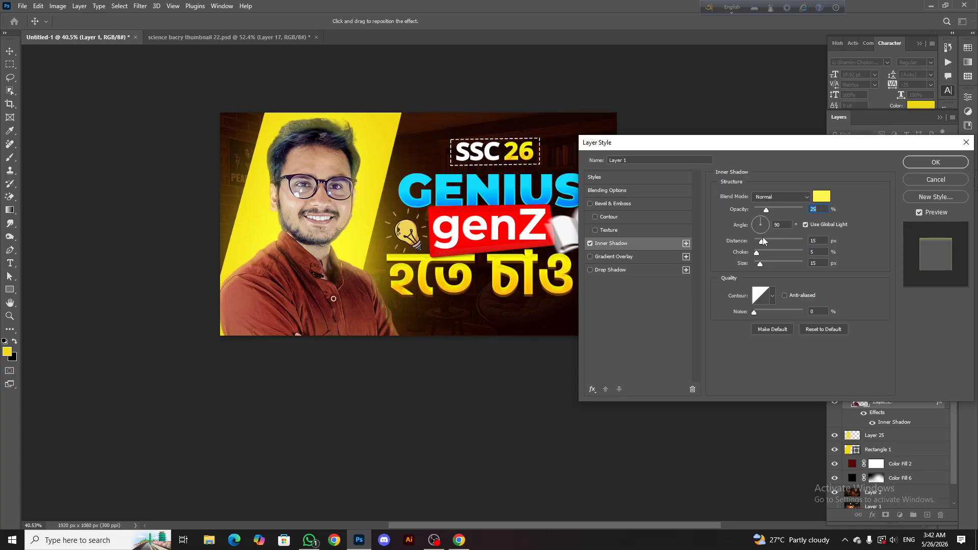
left_click_drag(762, 261, 760, 240)
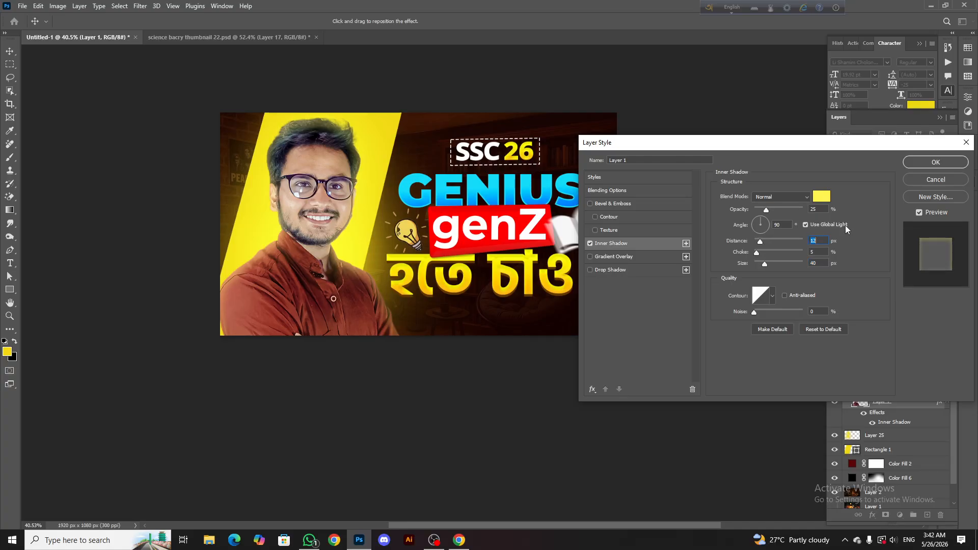
left_click(936, 162)
Convert the portrait's inner shadow effect into a separate layer
right_click(880, 411)
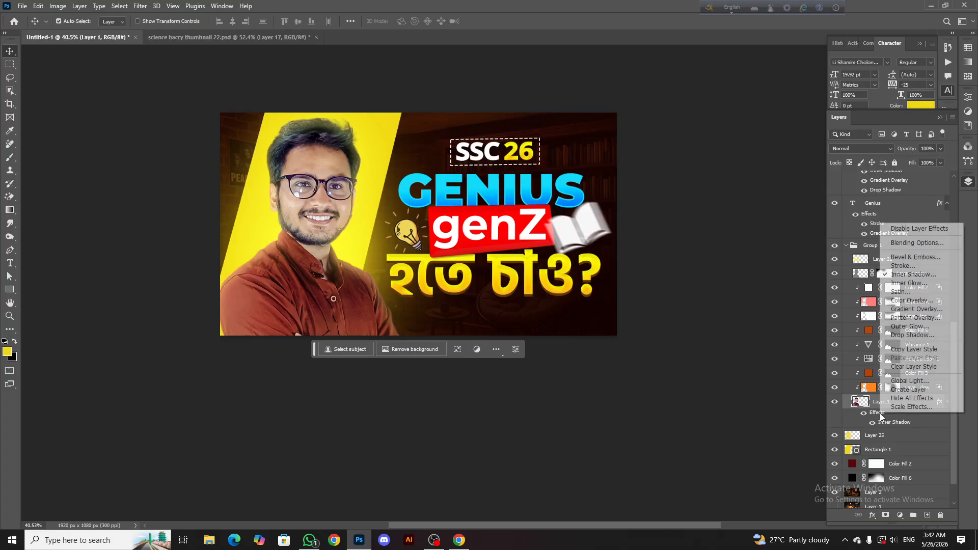
left_click(901, 390)
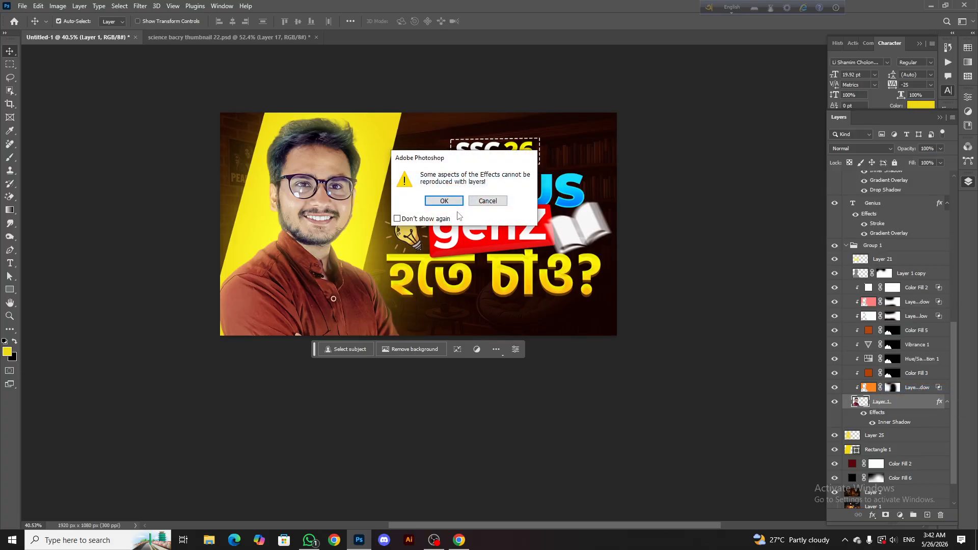
key("Return")
Add a layer mask to the yellow inner shadow layer and brush black over parts of the man's shirt and hair to hide the glow there
left_click(864, 403)
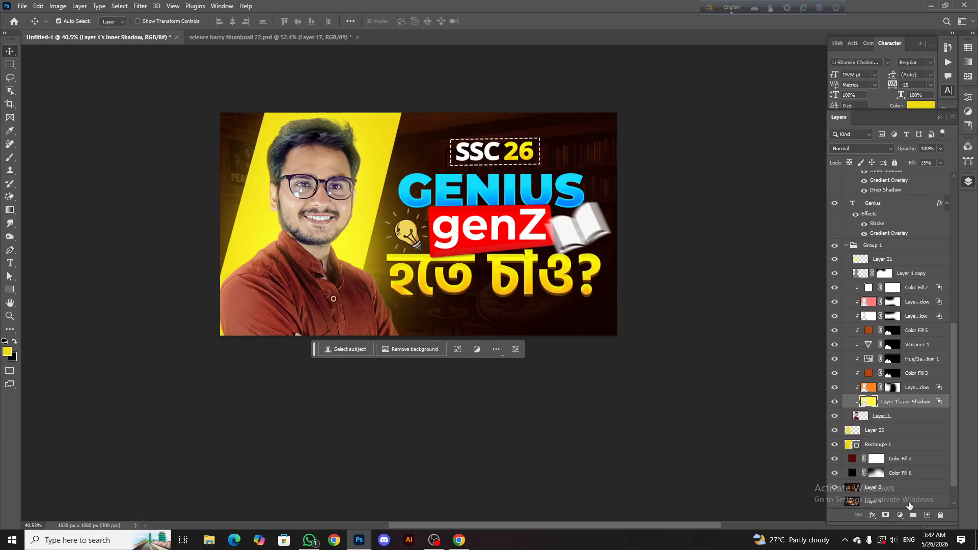
left_click(886, 516)
key("b")
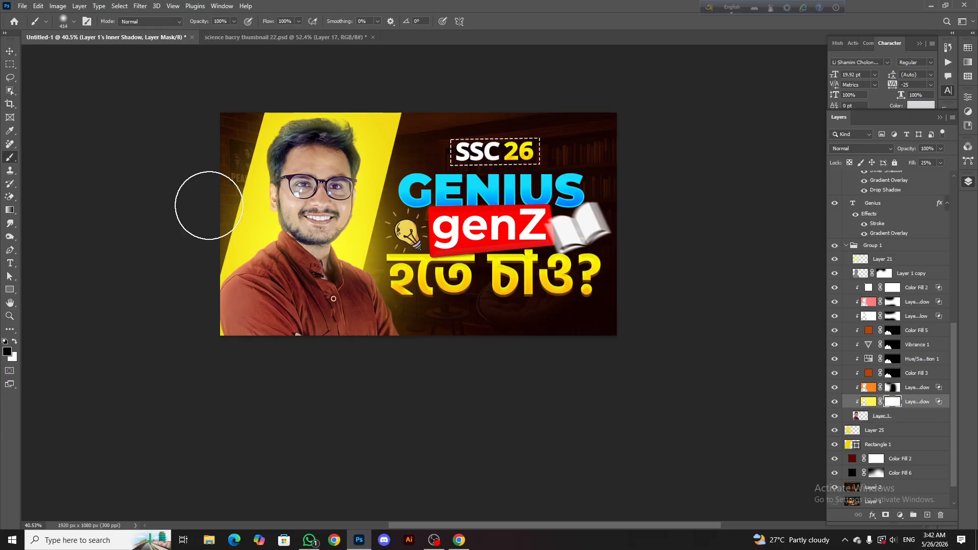
scroll(207, 207, "up", 2)
mouse_move(222, 299)
left_mouse_down()
mouse_move(482, 334)
mouse_move(408, 319)
left_mouse_up()
scroll(351, 153, "up", 3)
mouse_move(345, 98)
left_mouse_down()
mouse_move(301, 75)
mouse_move(407, 115)
left_mouse_up()
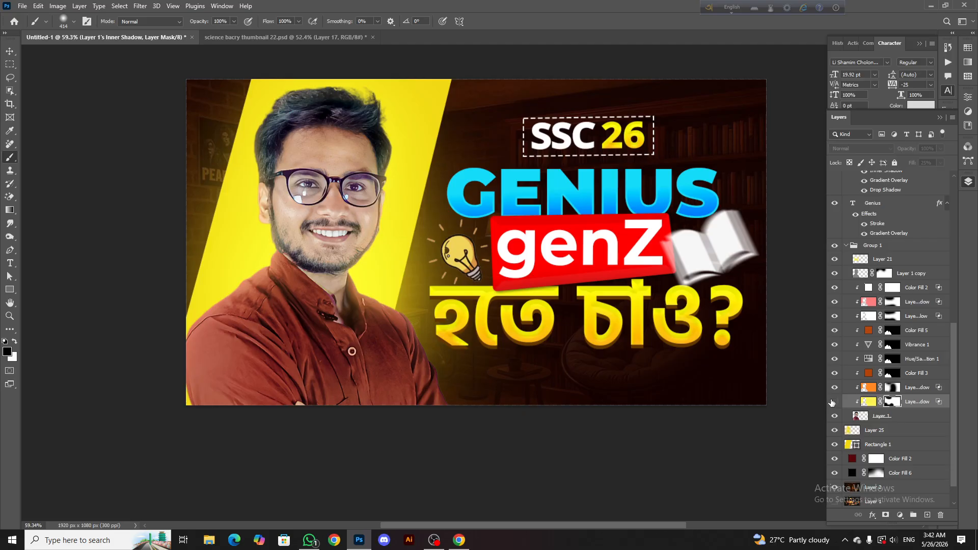
scroll(823, 402, "down", 3)
scroll(821, 403, "up", 2)
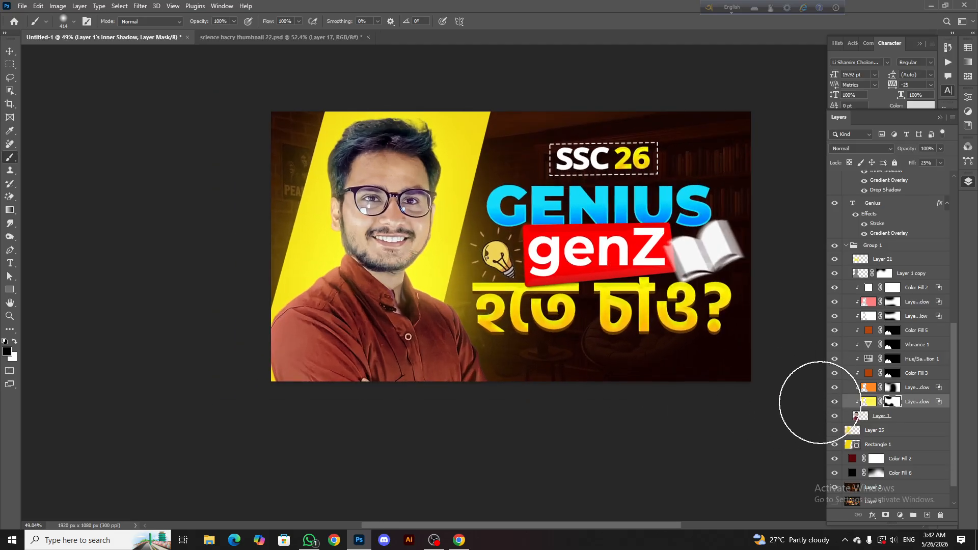
Compare the portrait with and without the yellow inner shadow layer and reduce that layer's opacity to 78%
left_click(833, 403)
left_click(834, 402)
scroll(519, 283, "down", 2)
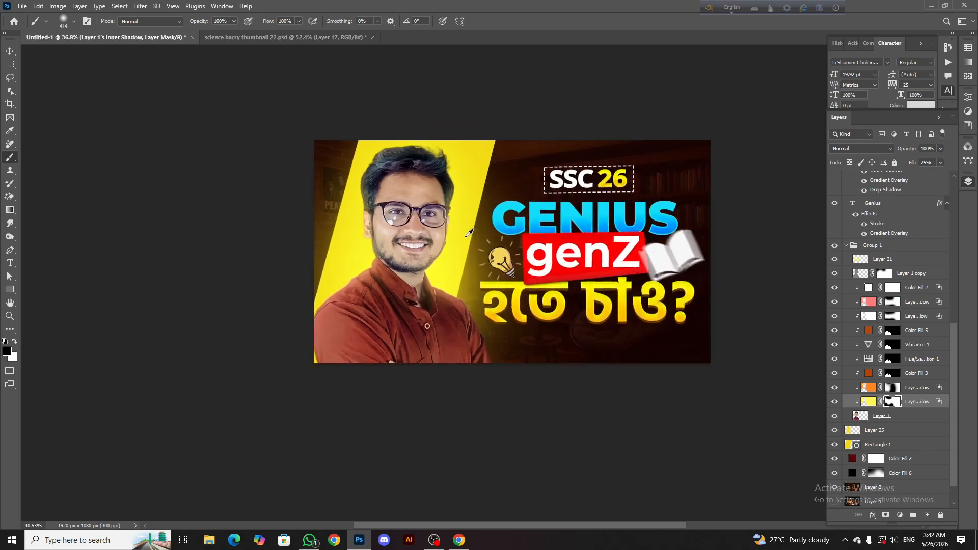
scroll(473, 258, "up", 1)
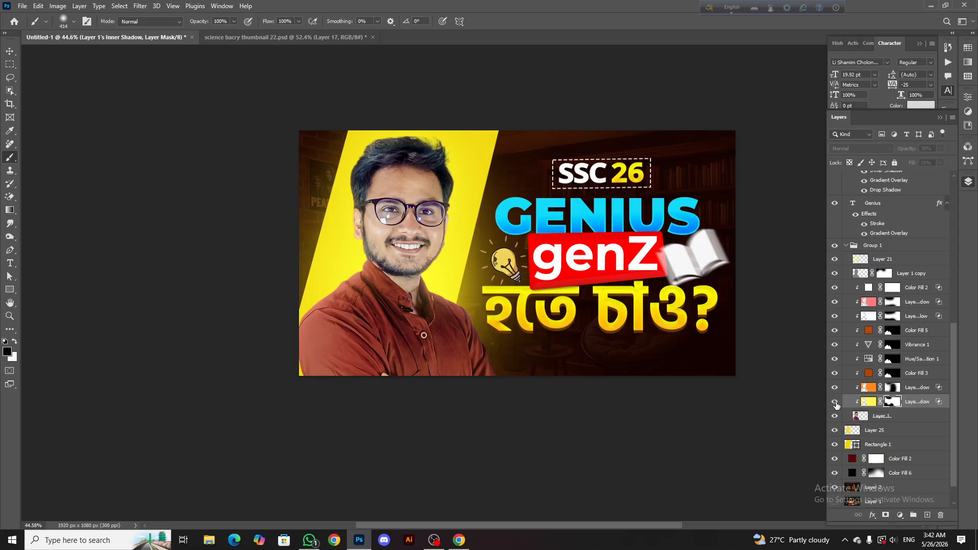
left_click(9, 52)
scroll(360, 142, "down", 4)
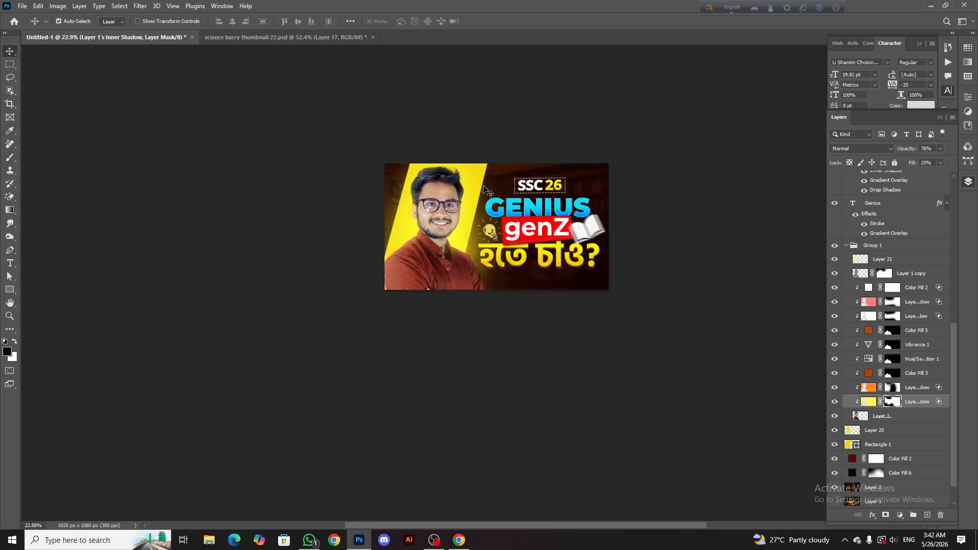
scroll(415, 241, "up", 2)
scroll(455, 220, "up", 4)
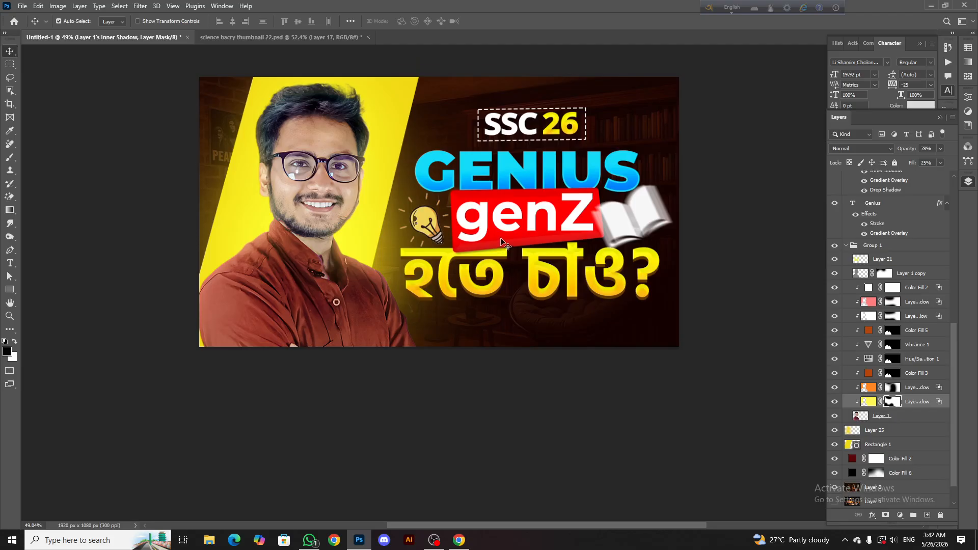
Collapse the portrait's layer group, Group 1, and review the whole thumbnail composition at several magnifications
left_click(844, 244)
scroll(644, 353, "down", 3)
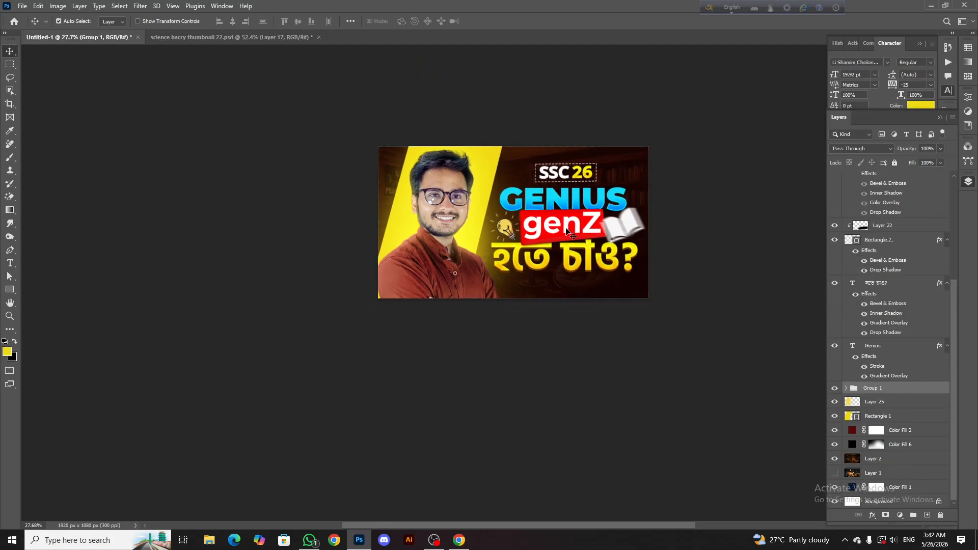
scroll(530, 260, "down", 3)
scroll(517, 249, "up", 3)
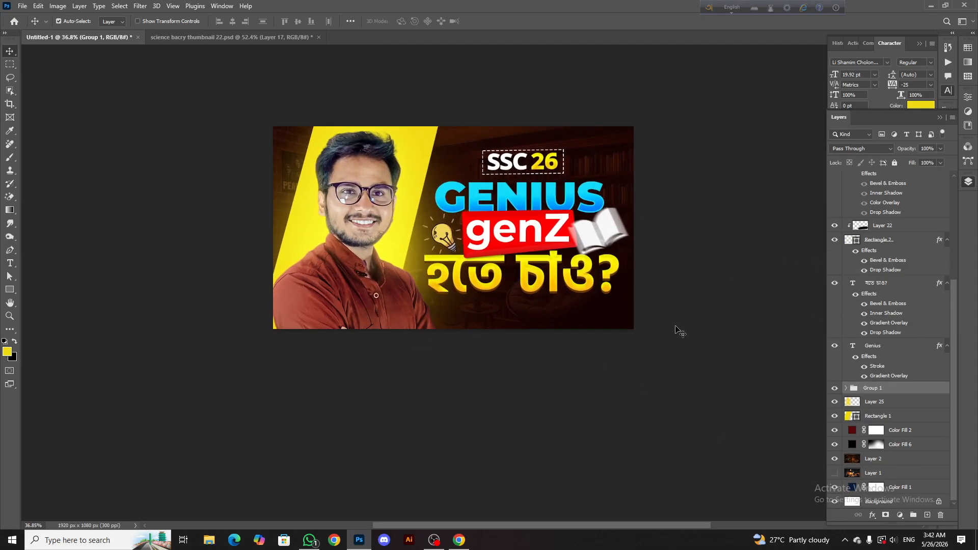
scroll(558, 265, "down", 2)
scroll(513, 236, "up", 2)
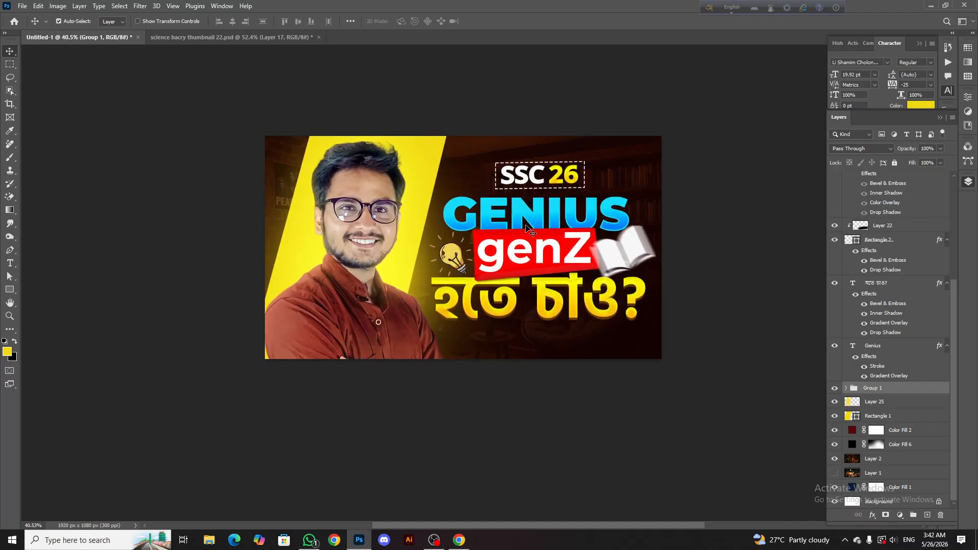
scroll(493, 223, "down", 2)
scroll(477, 239, "up", 3)
scroll(477, 234, "down", 2)
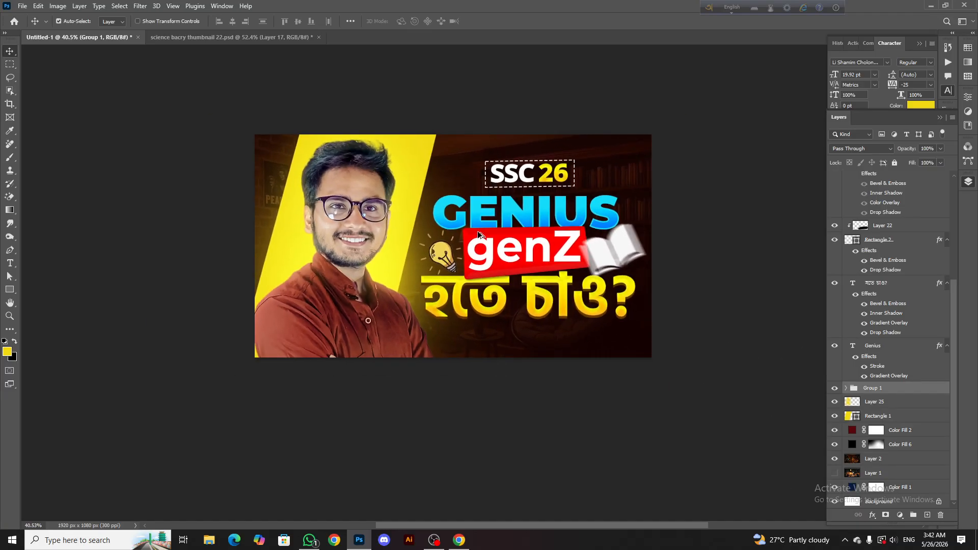
scroll(478, 230, "up", 1)
scroll(489, 356, "down", 1)
Switch to Pinterest in the browser and replace the current search with "educational"
left_click(458, 540)
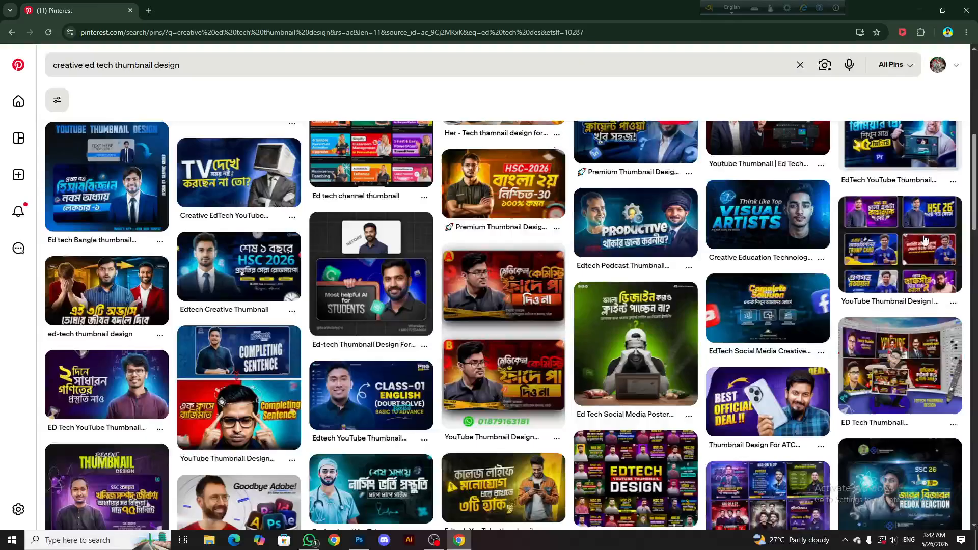
left_click(800, 66)
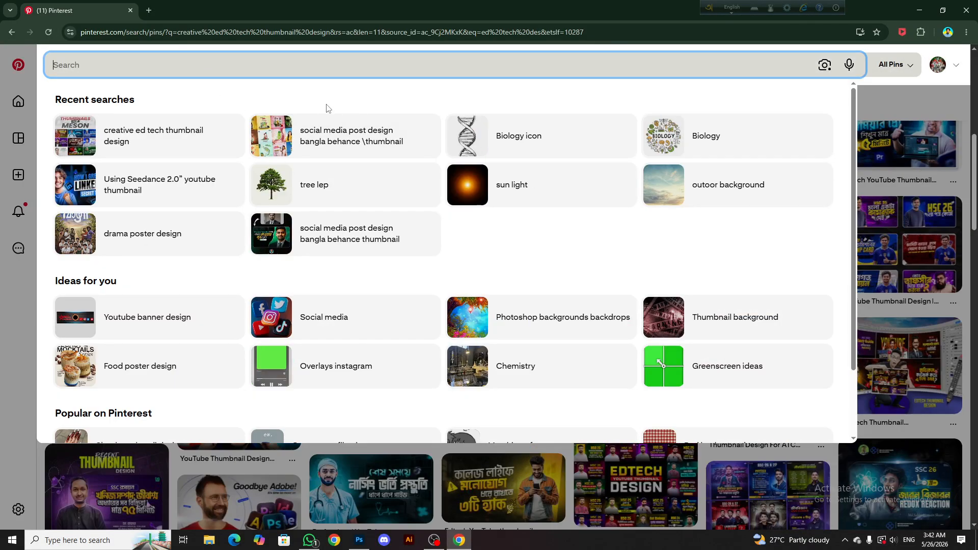
type("e")
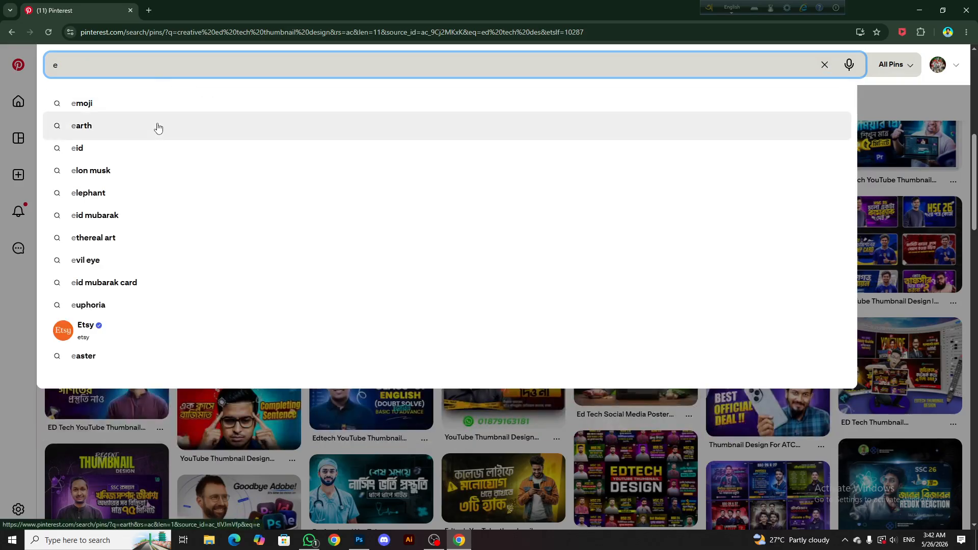
type("du")
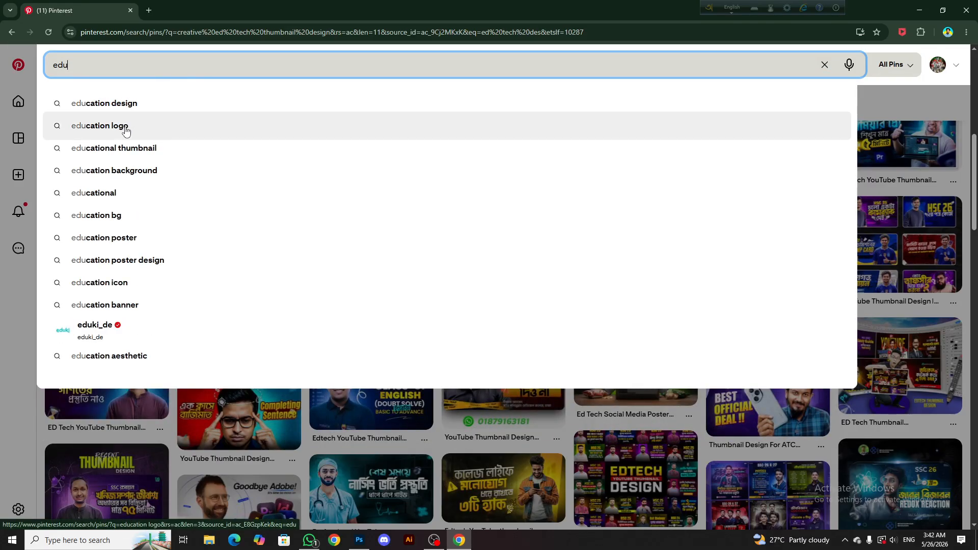
left_click(121, 194)
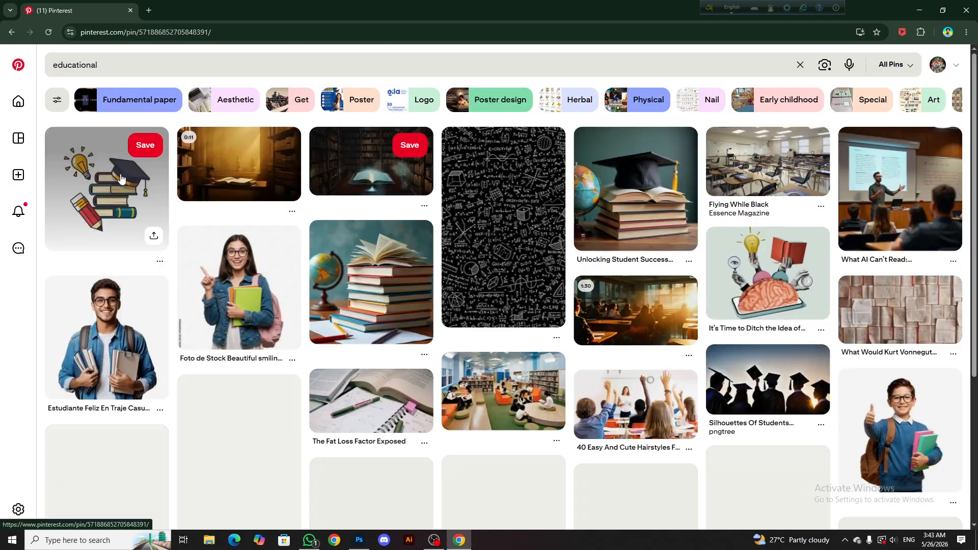
Open the bulb-and-books pin, follow its related pins to a stack of old books, and browse similar book stack images
left_click(204, 349)
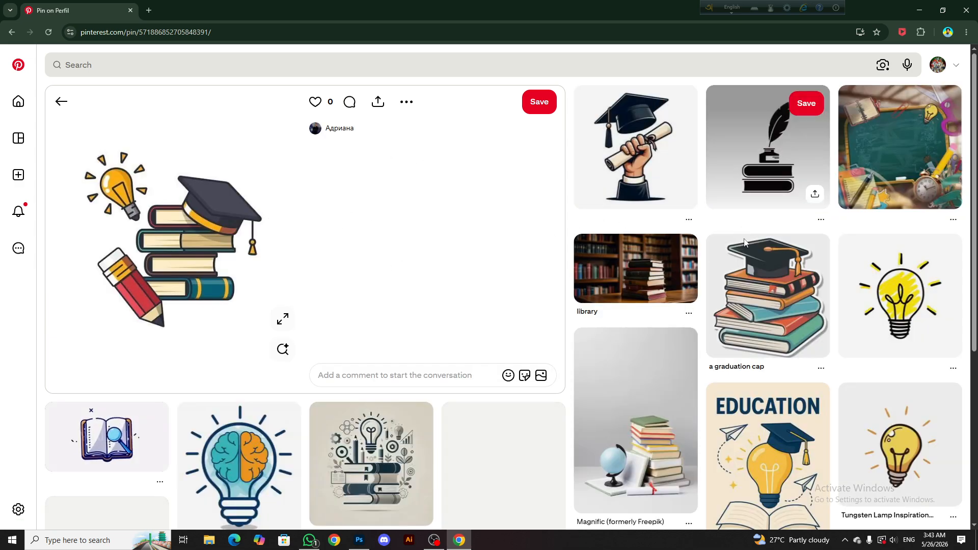
scroll(508, 240, "down", 4)
scroll(484, 249, "down", 4)
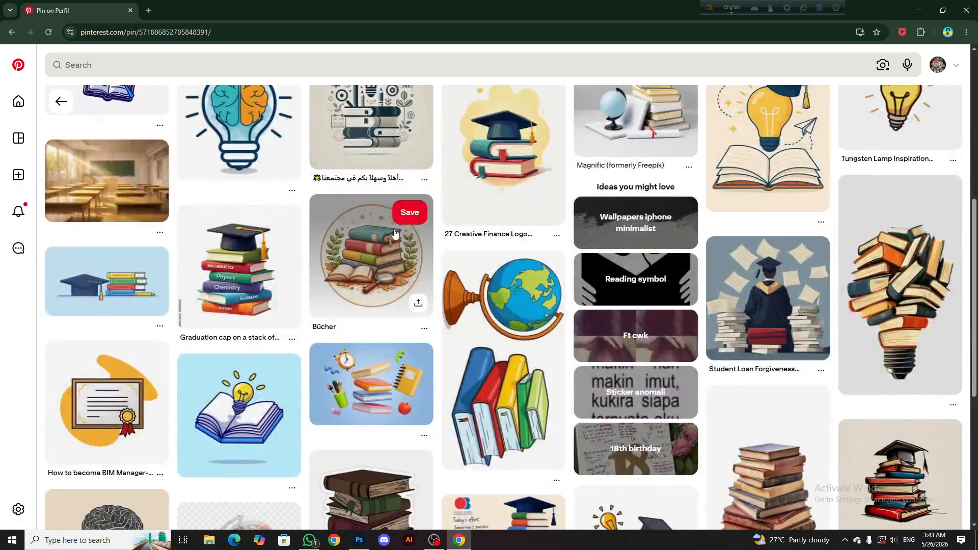
scroll(457, 256, "down", 4)
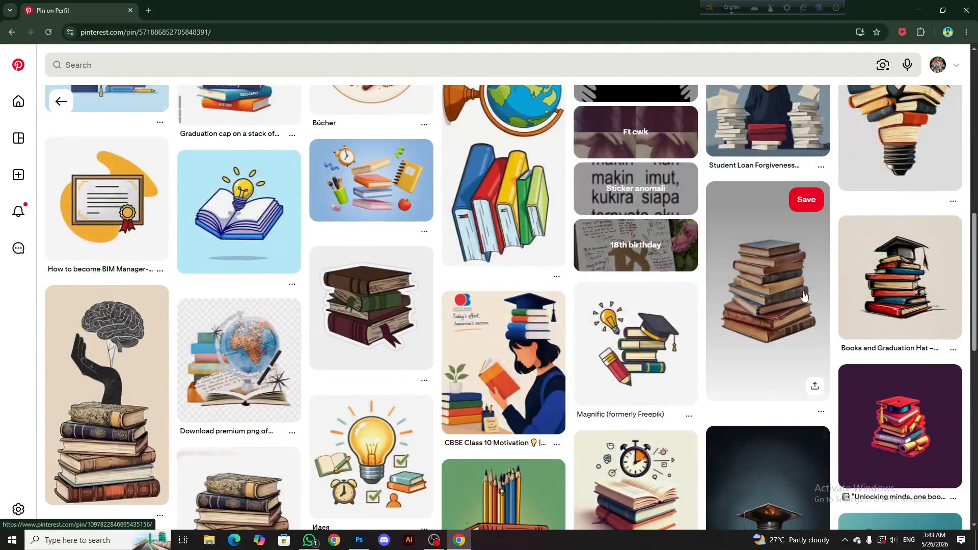
left_click(803, 296)
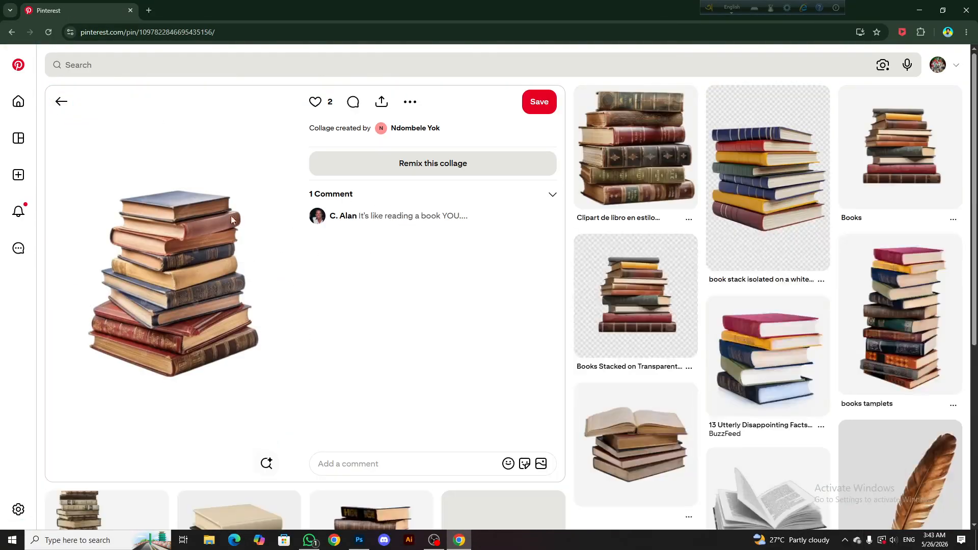
scroll(841, 175, "down", 5)
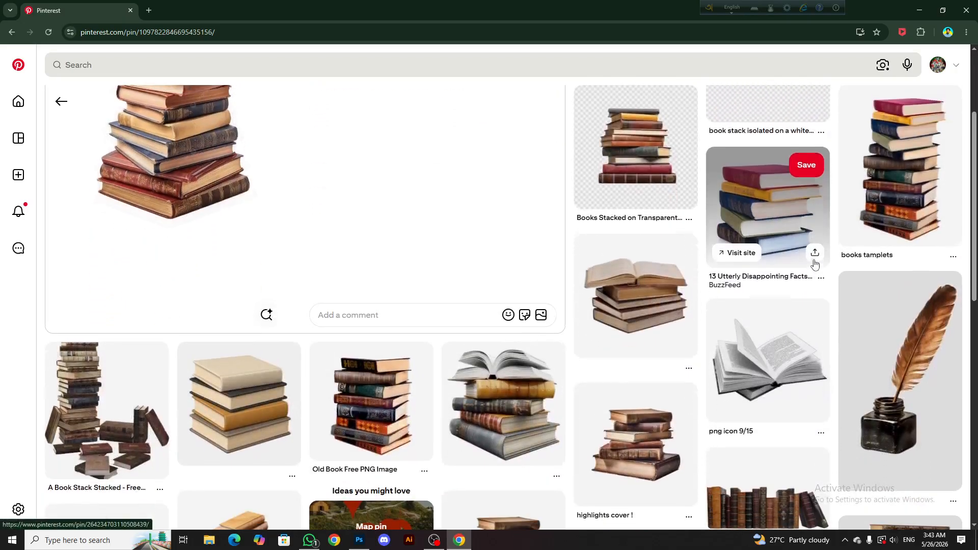
scroll(458, 253, "down", 8)
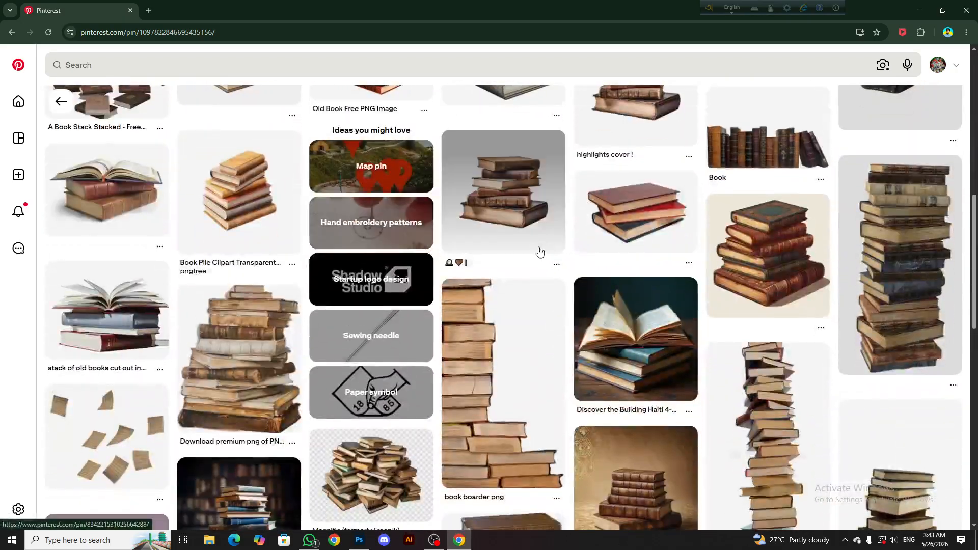
scroll(402, 249, "up", 15)
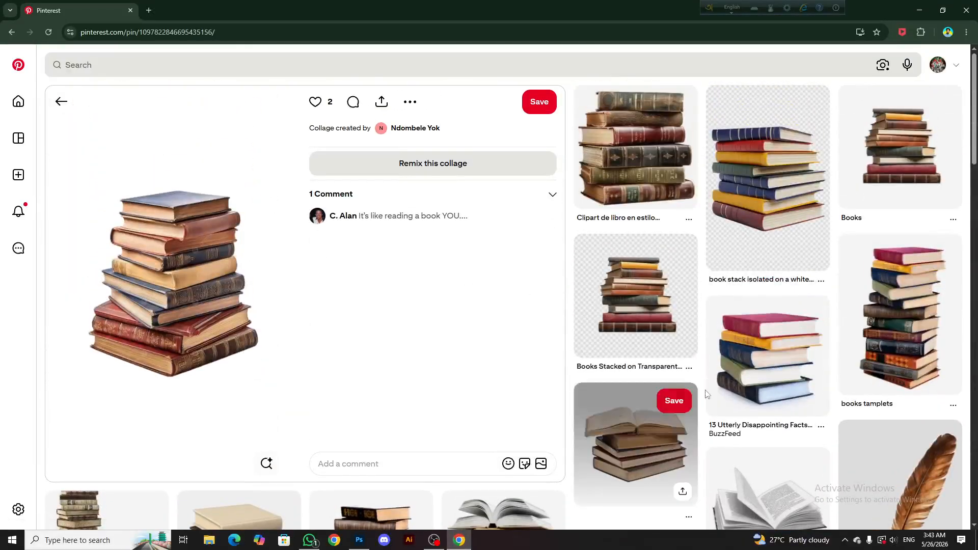
Copy the book stack image from the "Books" pin and paste it into the Photoshop thumbnail as a layer above Group 1
left_click(899, 152)
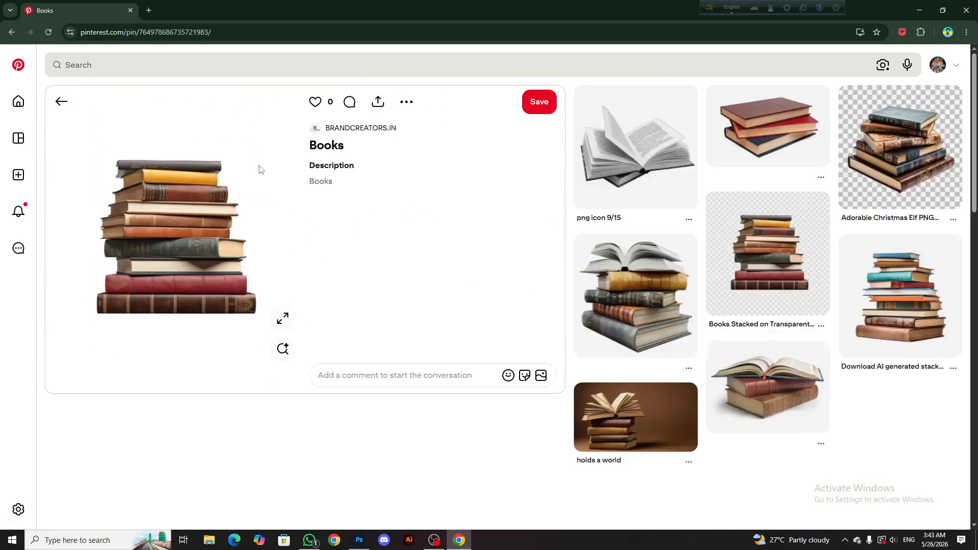
right_click(257, 168)
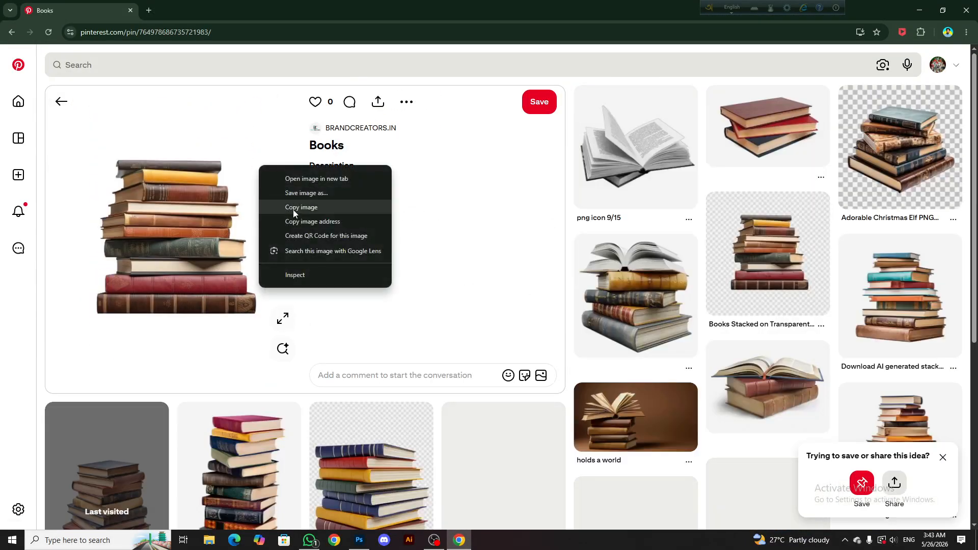
left_click(292, 206)
left_click(359, 540)
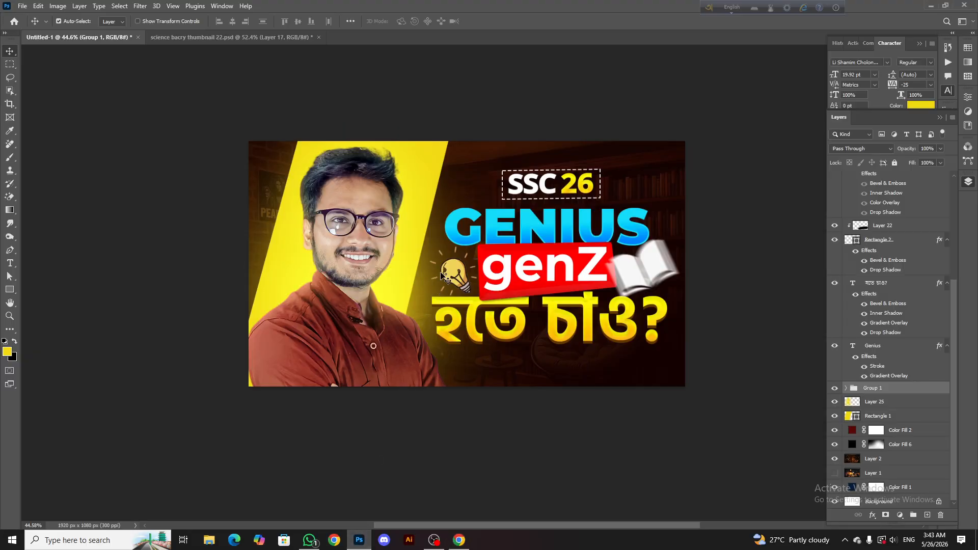
key("ctrl+v")
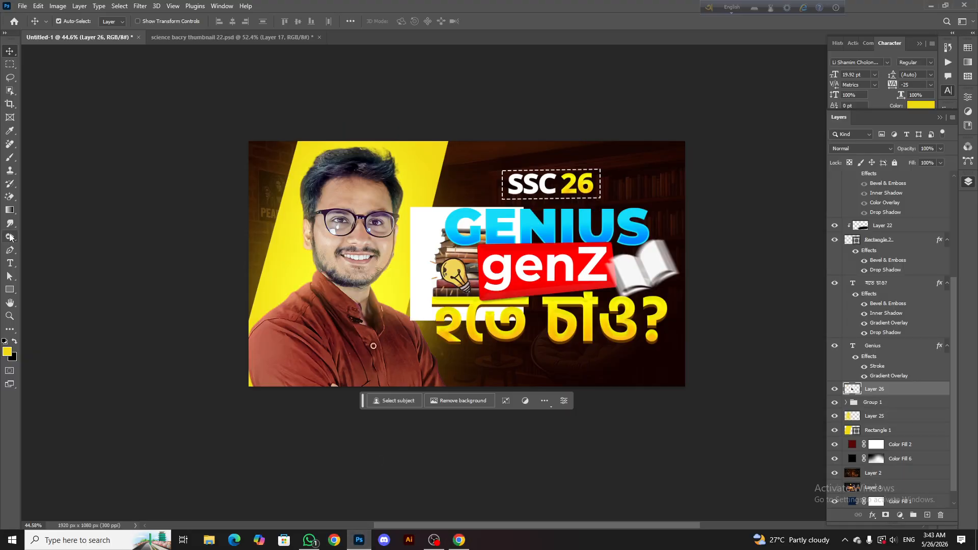
Erase the white background around the pasted book stack with the Magic Eraser, using a tolerance of 32
left_click(9, 197)
left_click(428, 245)
scroll(428, 246, "up", 3)
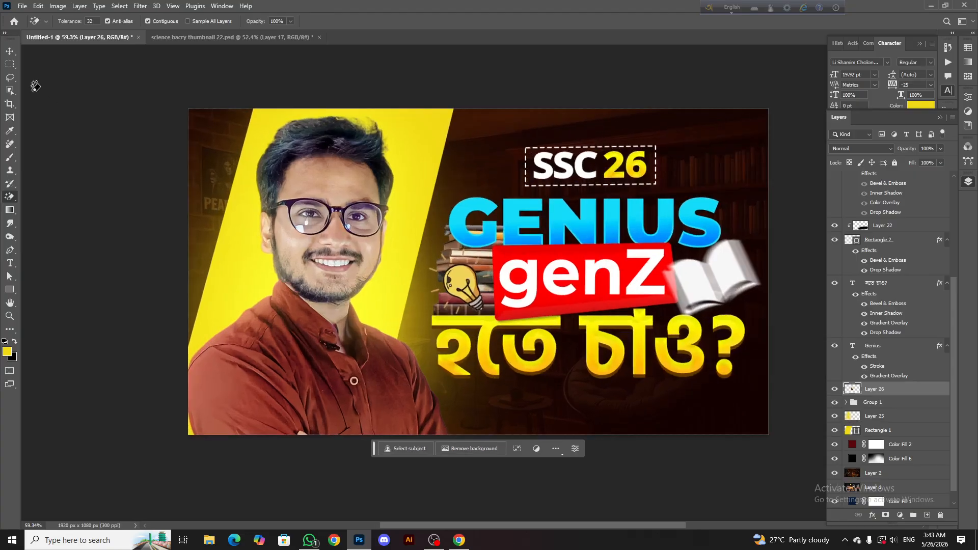
Scale the book stack to about 91%, rotate it to about -17°, and place it partly outside the thumbnail's lower-right corner
key("v")
key("ctrl+t")
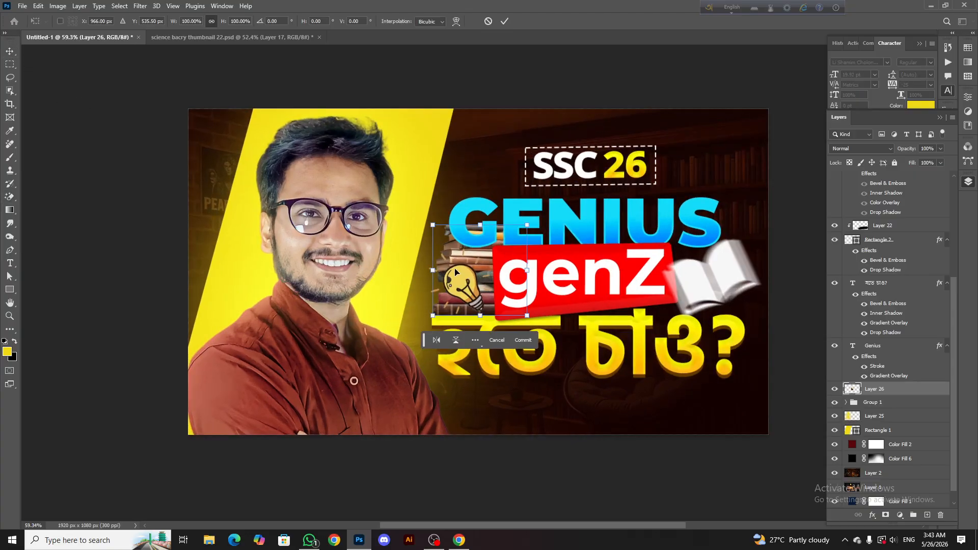
left_click_drag(455, 271, 696, 197)
mouse_move(761, 196)
left_mouse_down()
mouse_move(717, 196)
mouse_move(764, 207)
left_mouse_up()
left_click_drag(709, 197, 664, 428)
left_click_drag(698, 401, 667, 358)
left_click_drag(628, 431, 744, 436)
left_click_drag(781, 392, 774, 406)
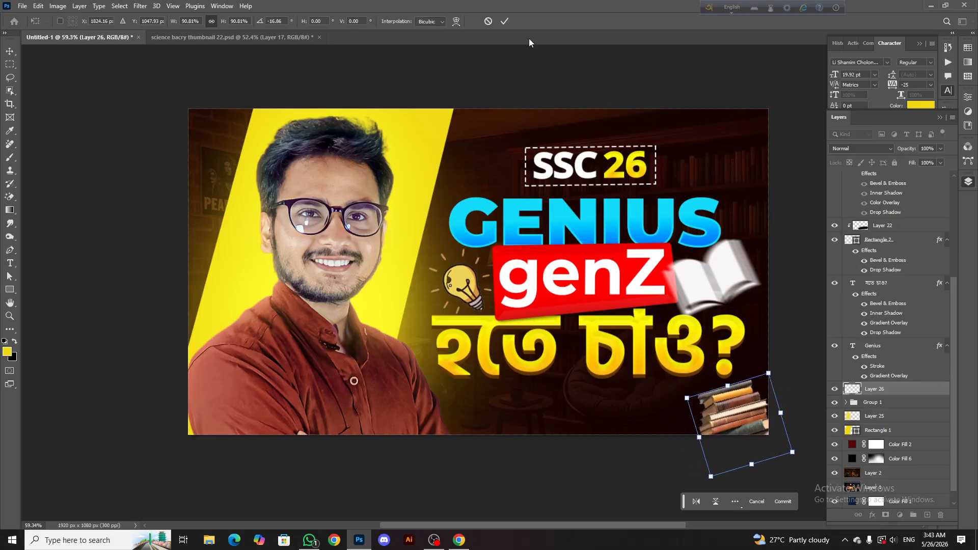
left_click(504, 24)
Apply a Motion Blur to the book stack with an angle of -23° and a distance of 16 pixels
scroll(720, 346, "down", 9)
scroll(727, 364, "up", 6)
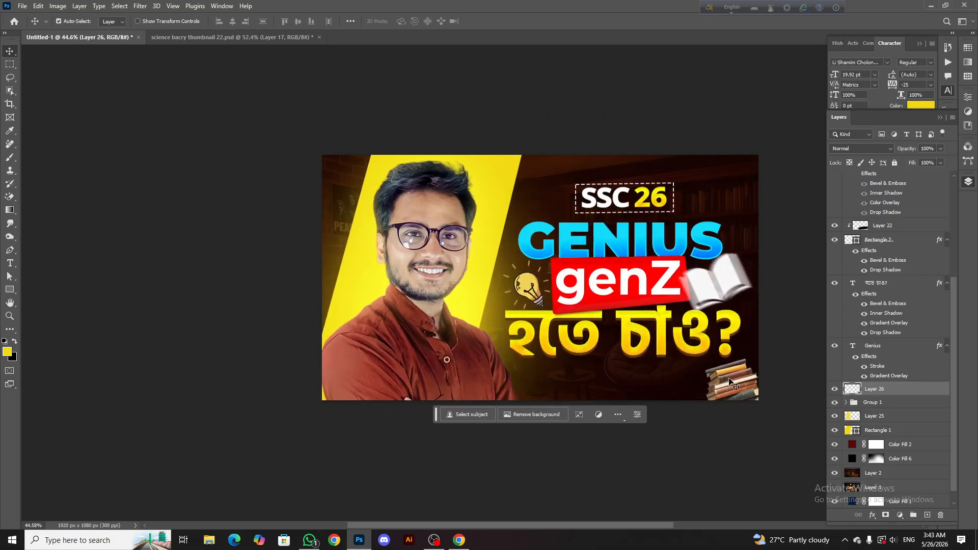
scroll(728, 369, "up", 1)
left_click(140, 6)
mouse_move(150, 138)
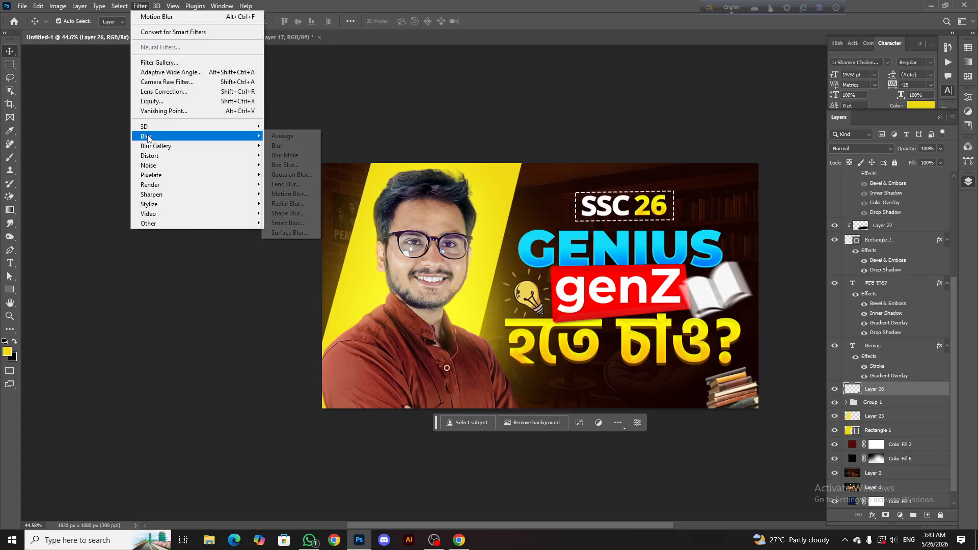
left_click(288, 194)
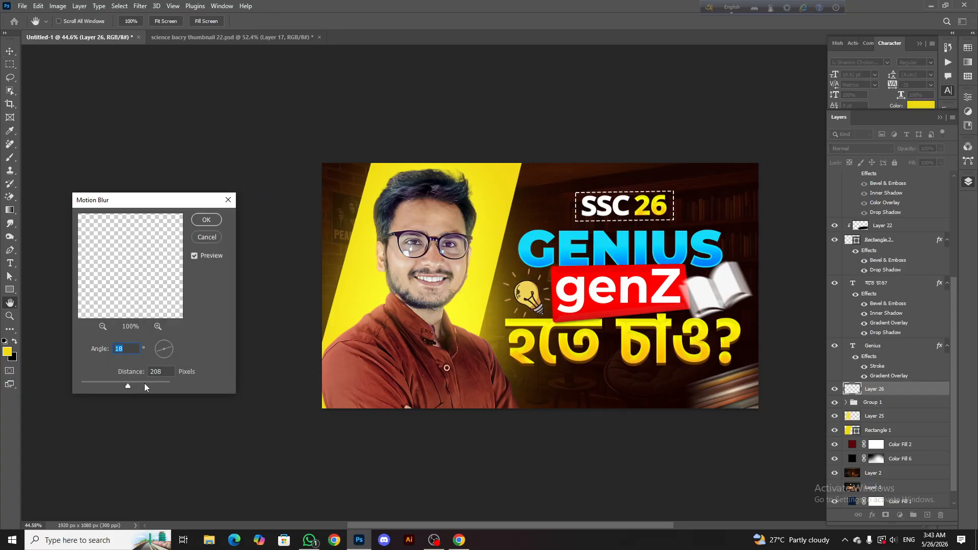
left_click_drag(109, 387, 88, 383)
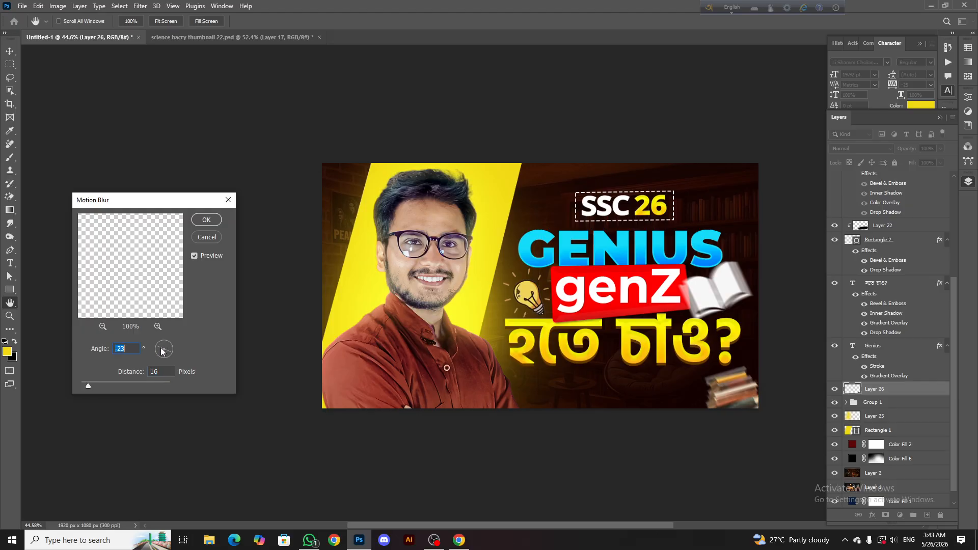
left_click(206, 220)
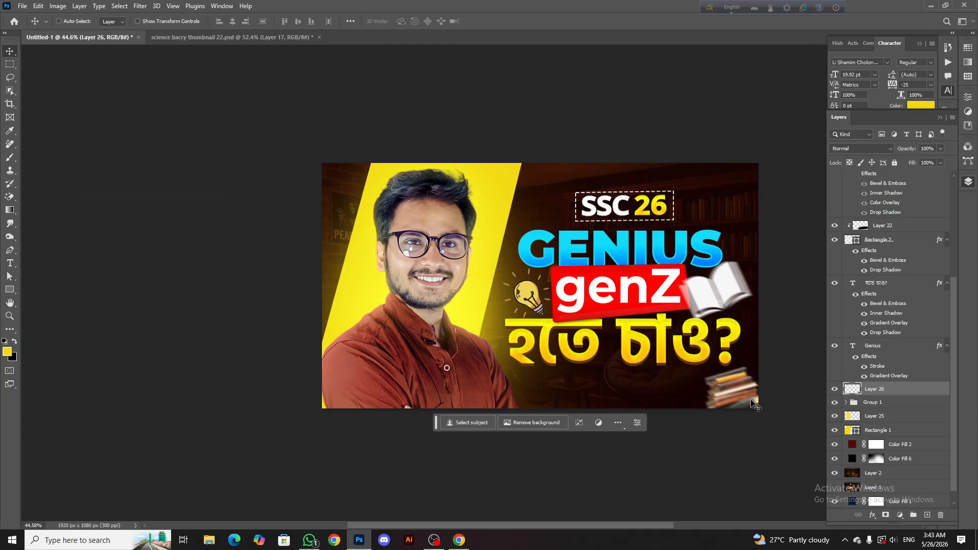
Rotate the blurred book stack by about 15°, place it below the Bengali heading's question mark, and hide its layer
key("ctrl+t")
left_click_drag(792, 386, 794, 415)
left_click_drag(775, 408, 747, 237)
left_click_drag(796, 216, 552, 225)
left_click_drag(504, 288, 322, 424)
left_click_drag(423, 379, 421, 366)
left_click_drag(368, 401, 700, 384)
left_click_drag(634, 419, 725, 417)
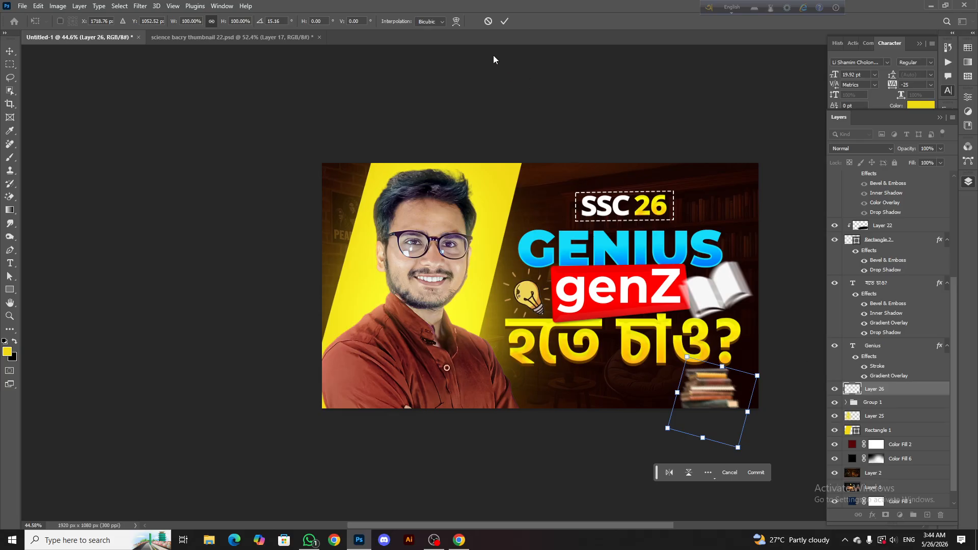
left_click(504, 21)
left_click(835, 390)
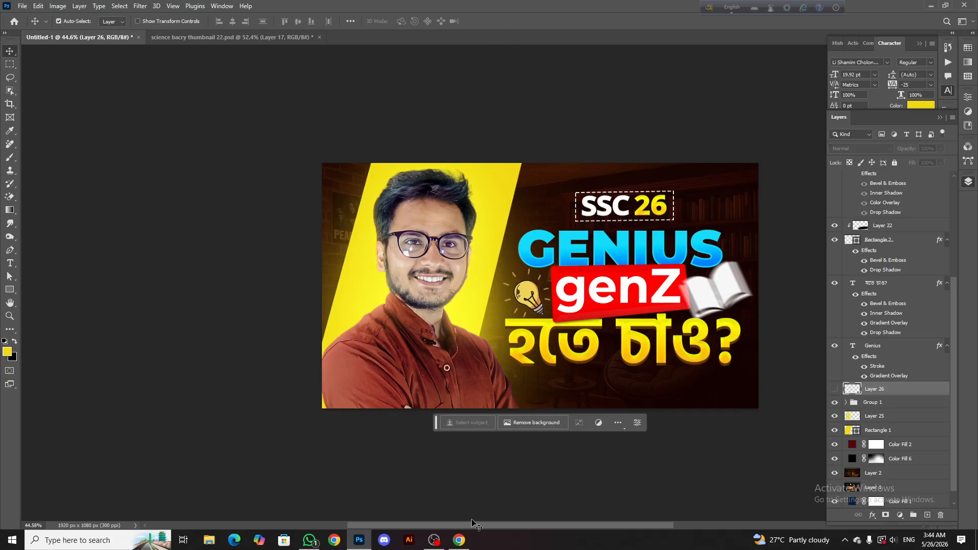
Switch to Chrome, browse Pinterest's book and education pins, and open the graduation cap with diploma illustration
left_click(459, 540)
scroll(71, 204, "down", 10)
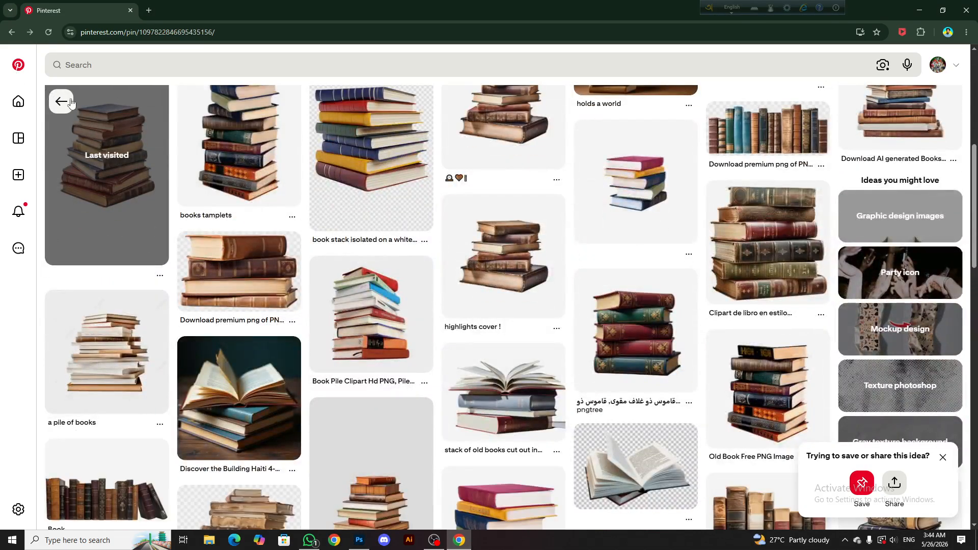
left_click(70, 102)
left_click(63, 104)
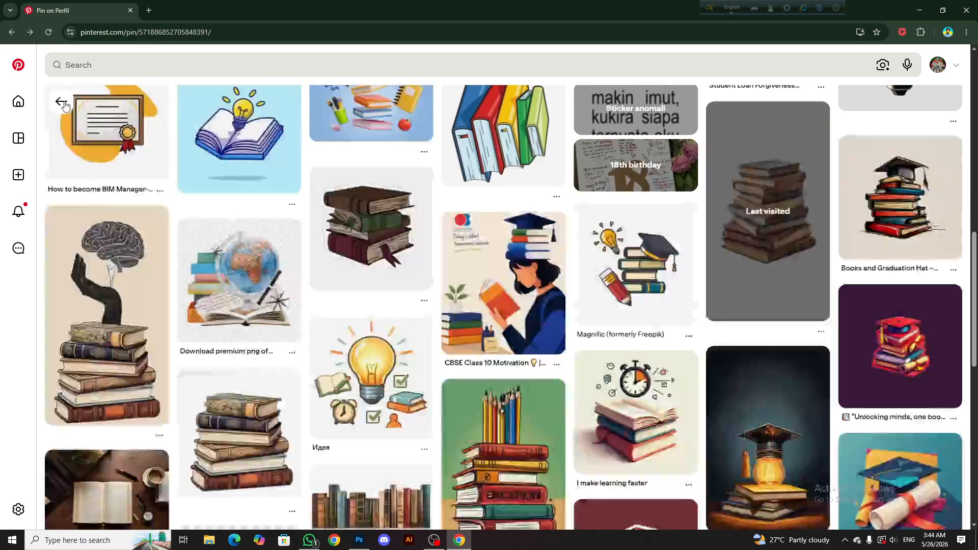
scroll(471, 331, "down", 15)
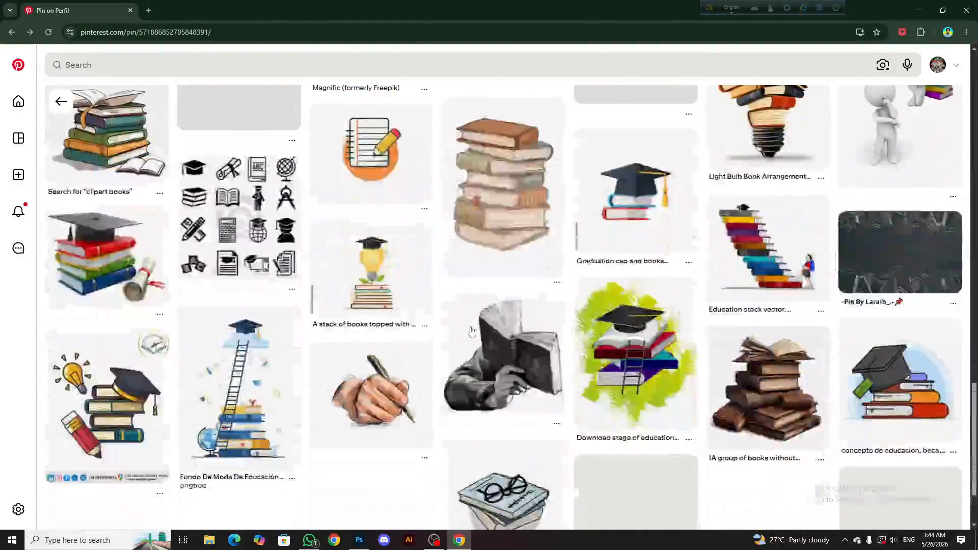
scroll(677, 239, "down", 2)
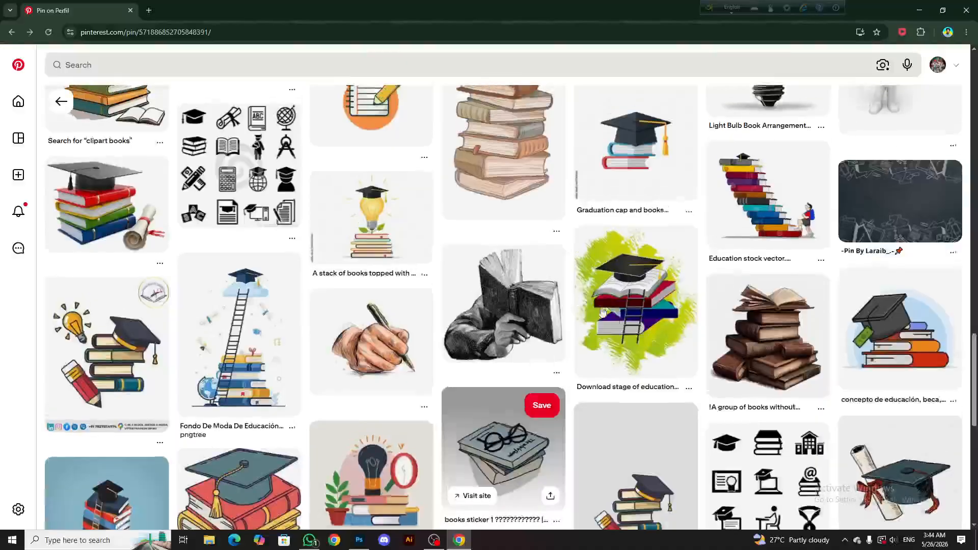
scroll(603, 312, "down", 4)
left_click(895, 289)
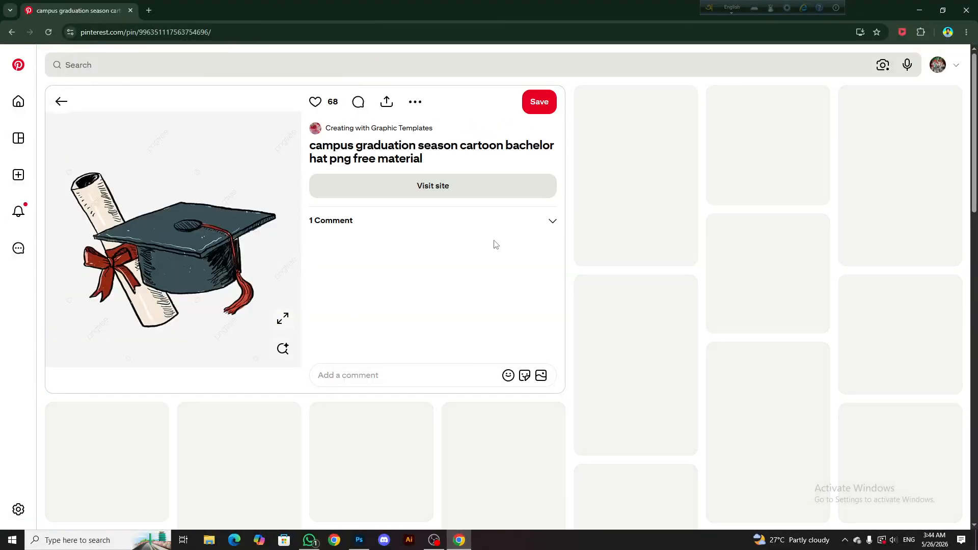
Browse the related Pinterest pins for a simple graduation cap graphic suited to the thumbnail
scroll(474, 285, "down", 6)
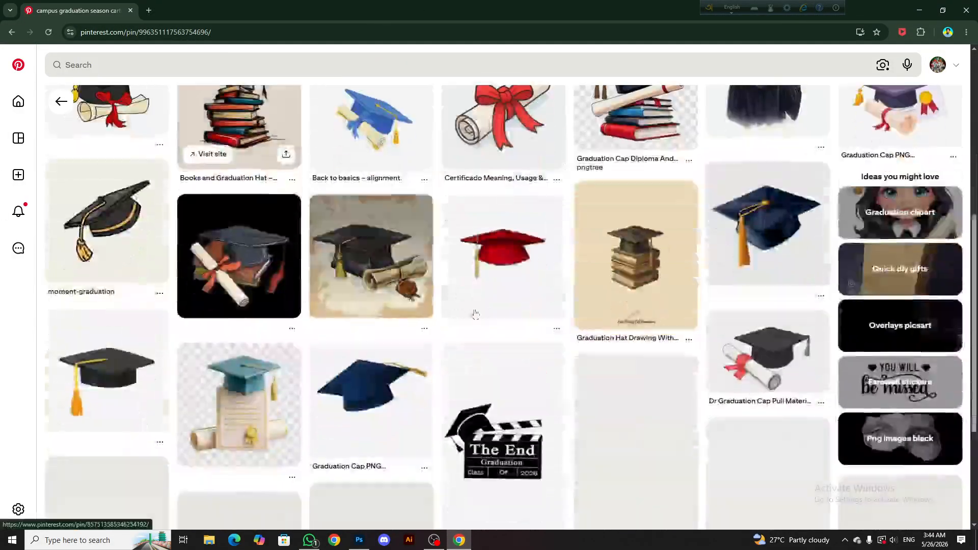
left_click(131, 379)
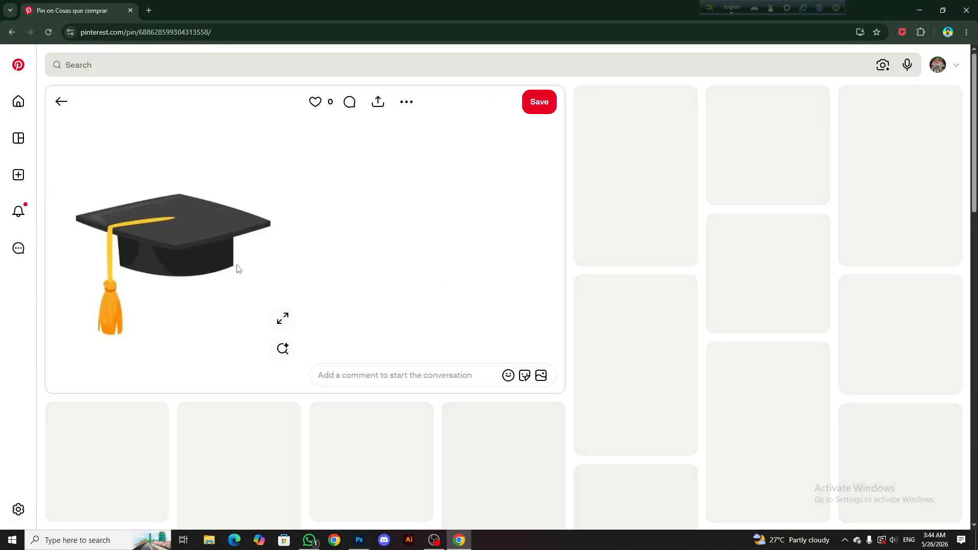
scroll(857, 268, "down", 3)
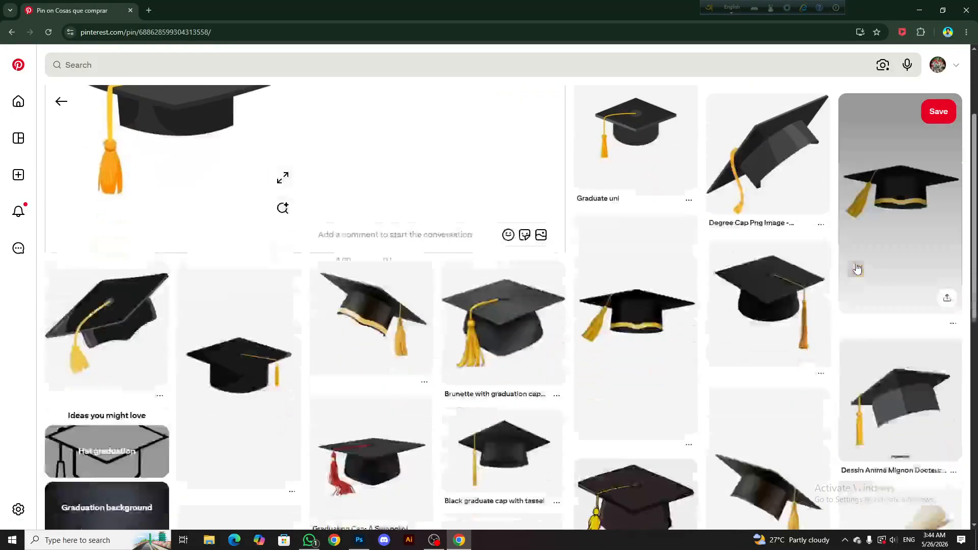
scroll(662, 278, "down", 3)
scroll(408, 280, "down", 2)
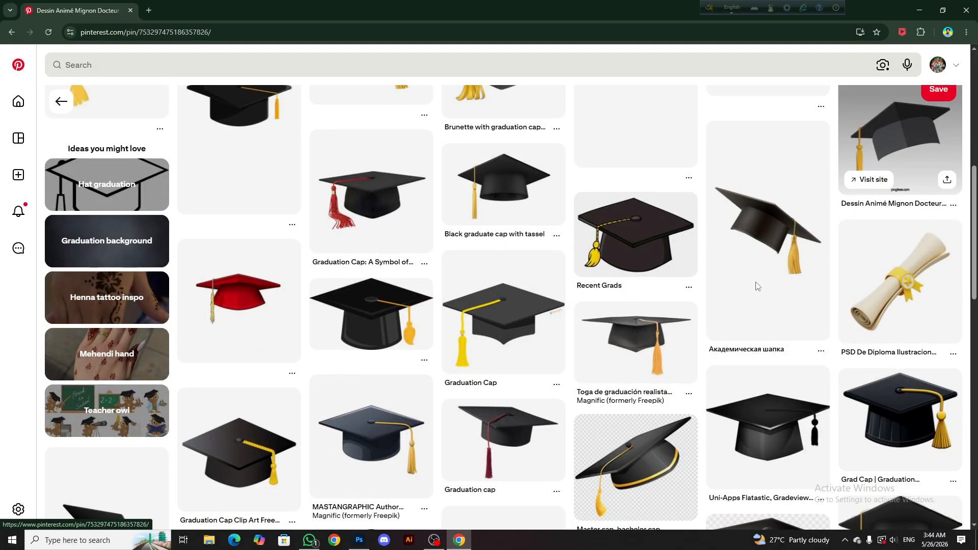
scroll(317, 268, "down", 2)
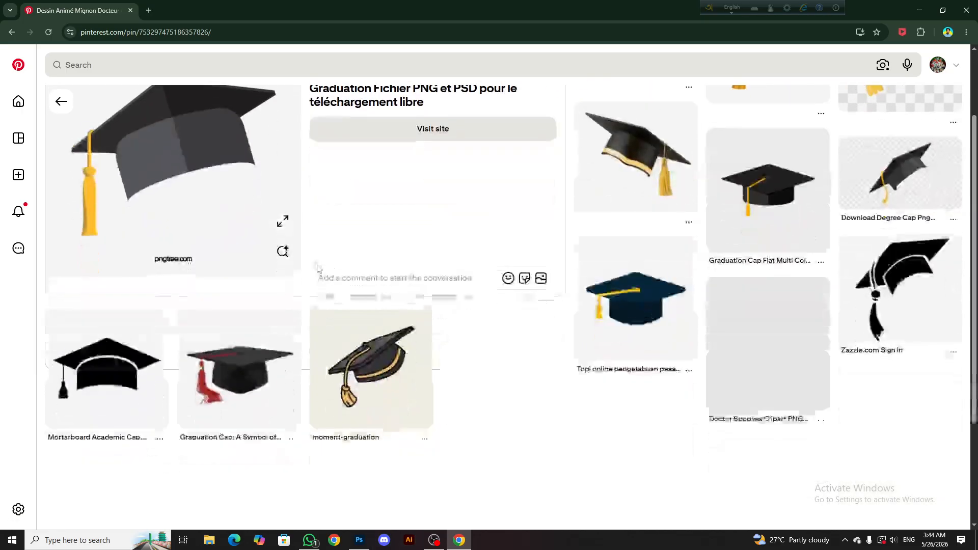
scroll(239, 254, "down", 2)
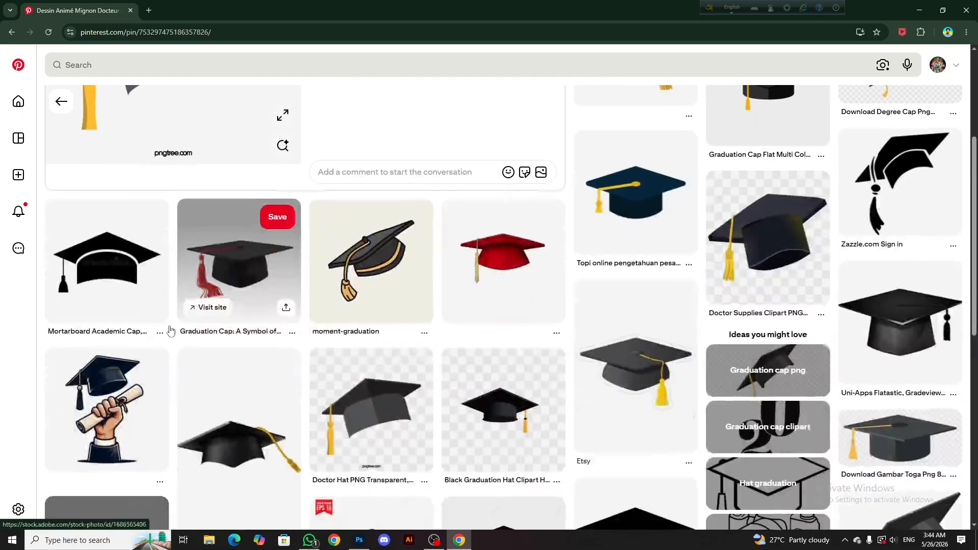
left_click(149, 276)
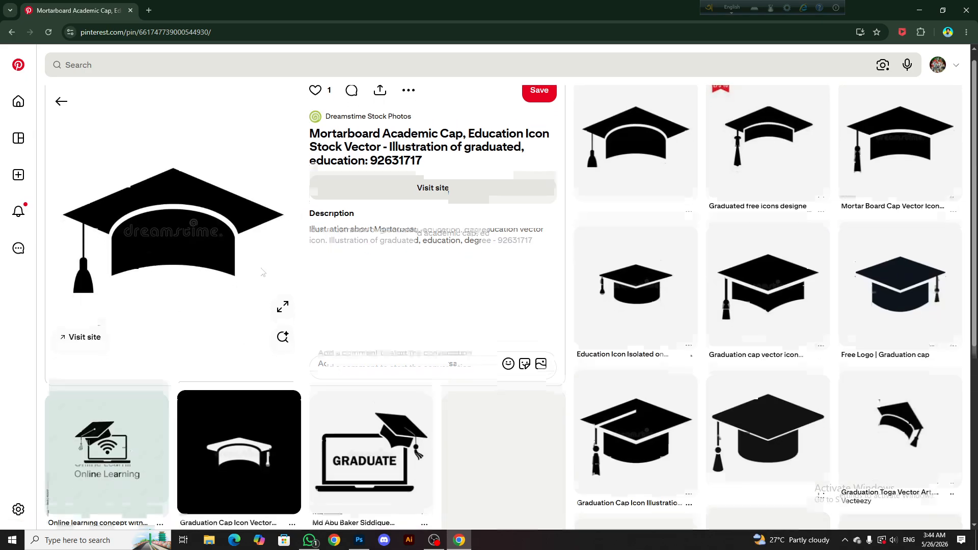
scroll(262, 272, "down", 1)
scroll(787, 287, "up", 1)
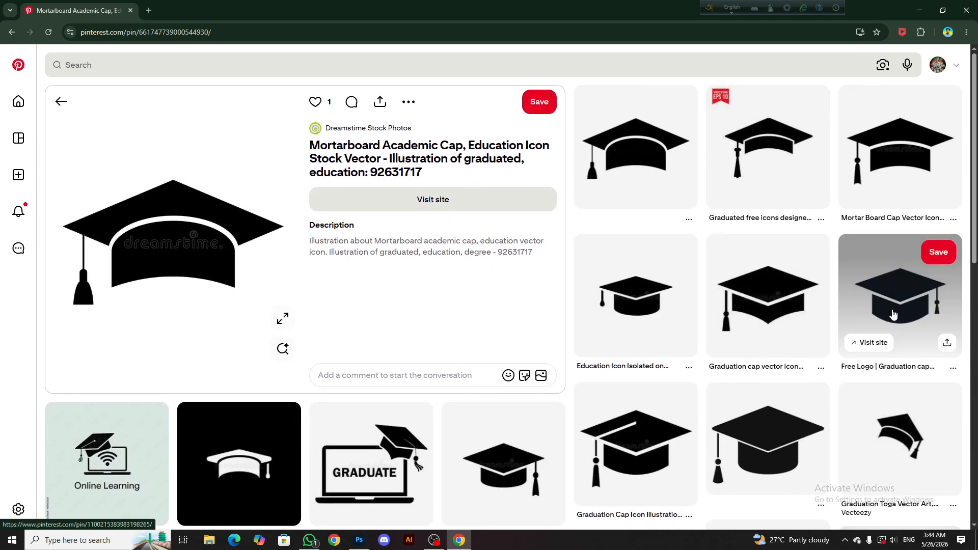
Copy the "Free Logo | Graduation cap symbol of edu" image from Pinterest and paste it into the Photoshop thumbnail
left_click(901, 282)
right_click(240, 163)
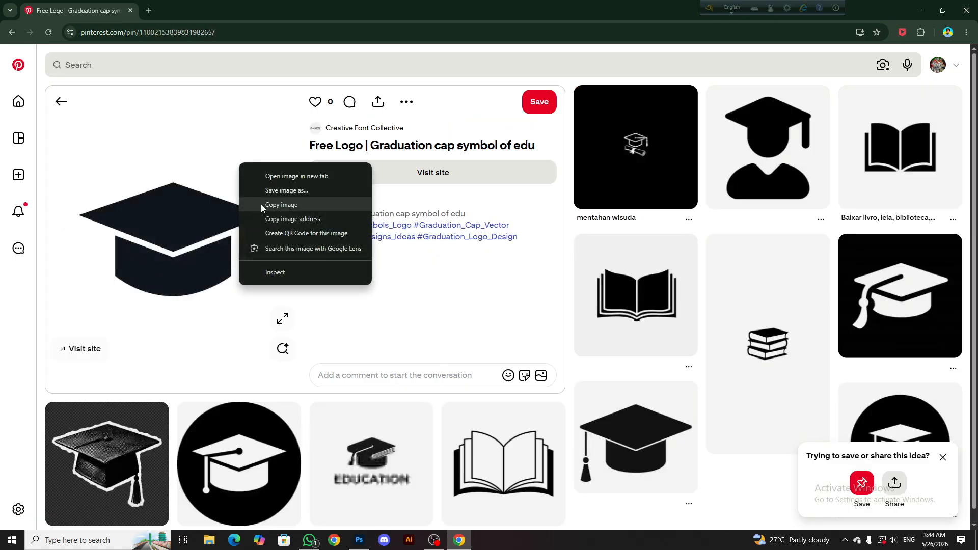
left_click(261, 203)
left_click(359, 540)
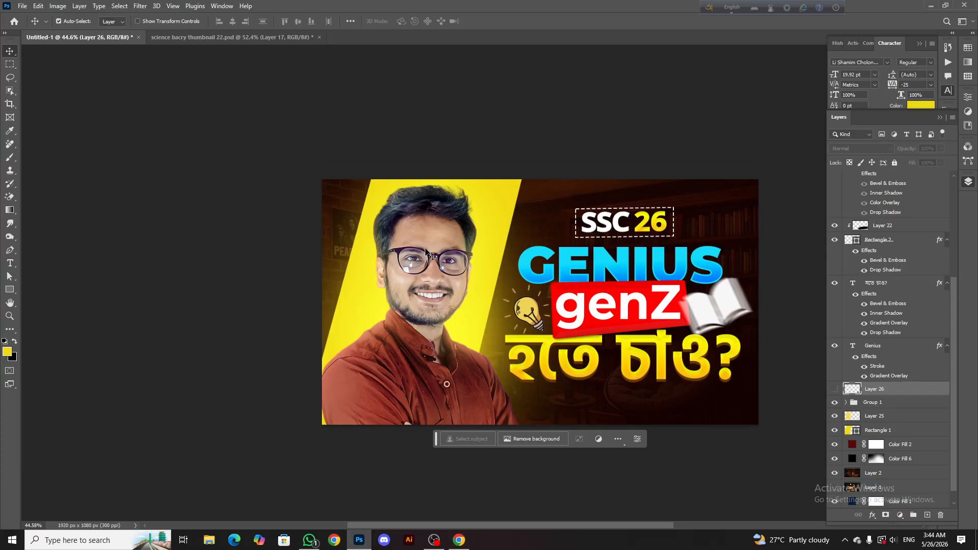
key("ctrl+v")
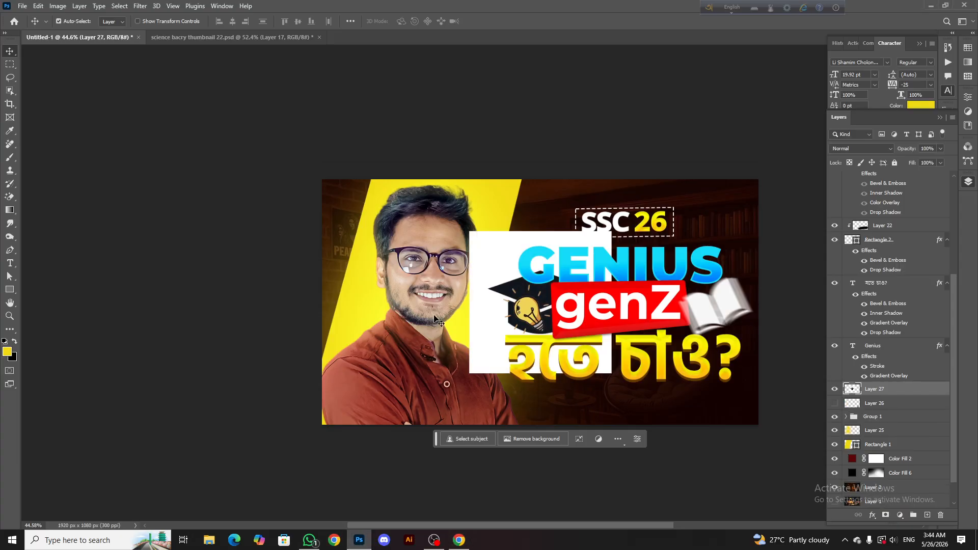
Erase the white background around the pasted graduation cap with the Magic Eraser, using a tolerance of 32
left_click(15, 198)
left_click(512, 257)
scroll(517, 277, "up", 3)
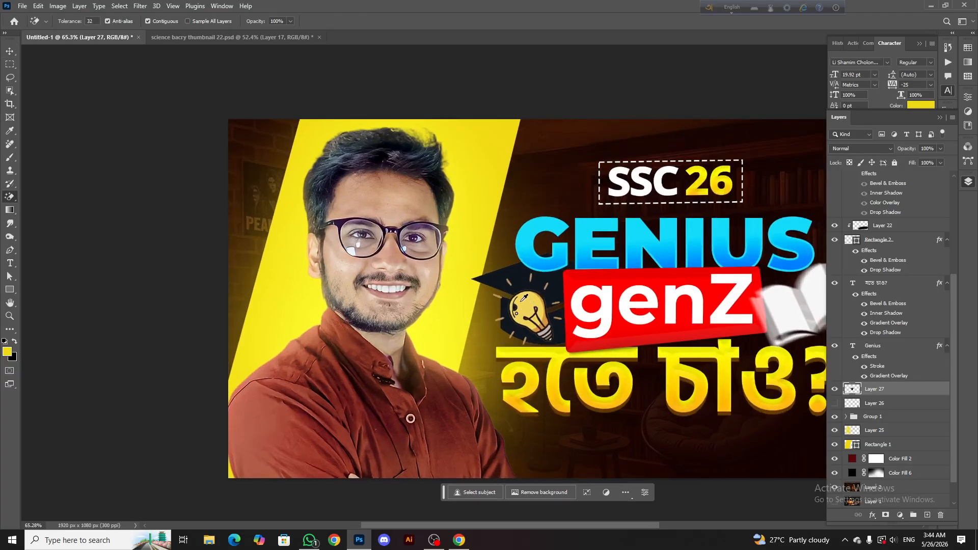
left_click(8, 52)
scroll(805, 340, "down", 2)
Add a Color Overlay effect to the graduation cap layer in white (ffffff) at 100% opacity
right_click(886, 388)
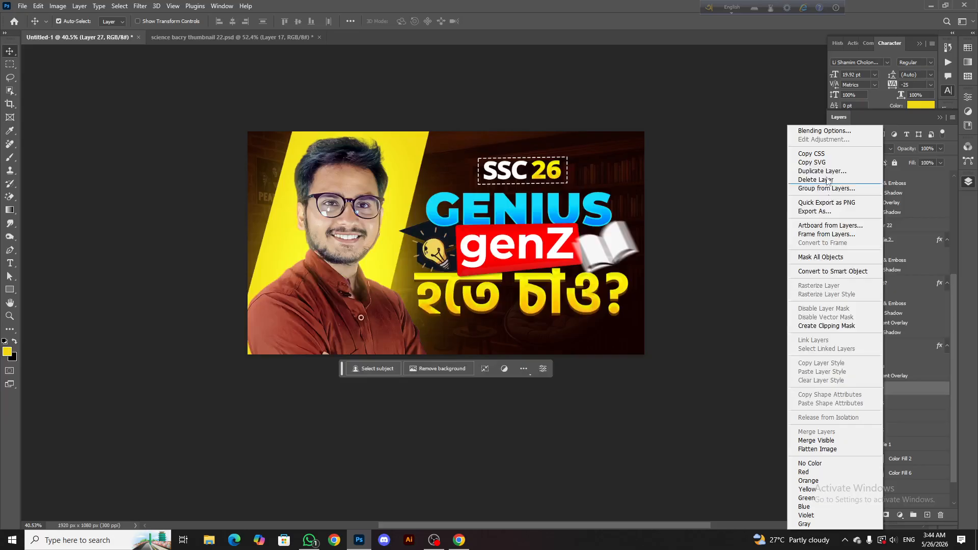
left_click(810, 131)
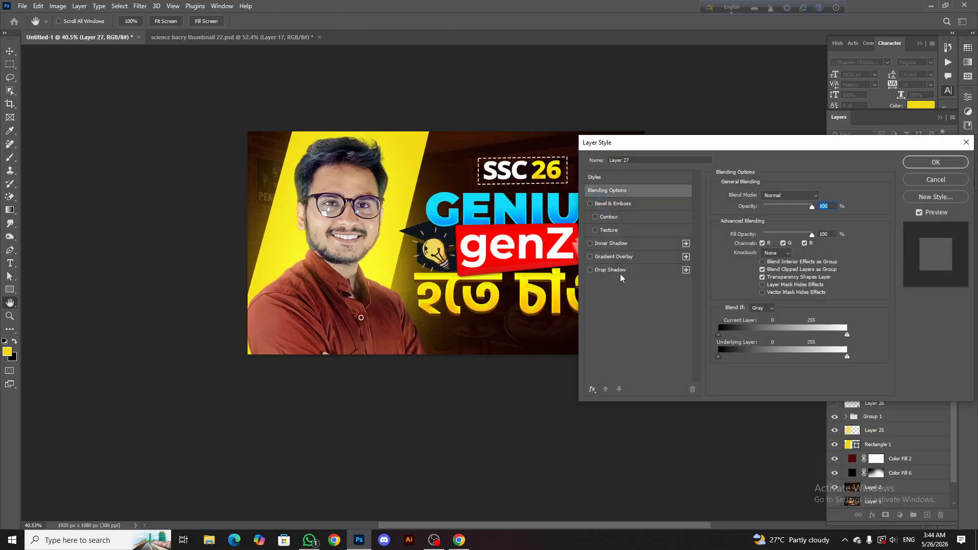
left_click(591, 389)
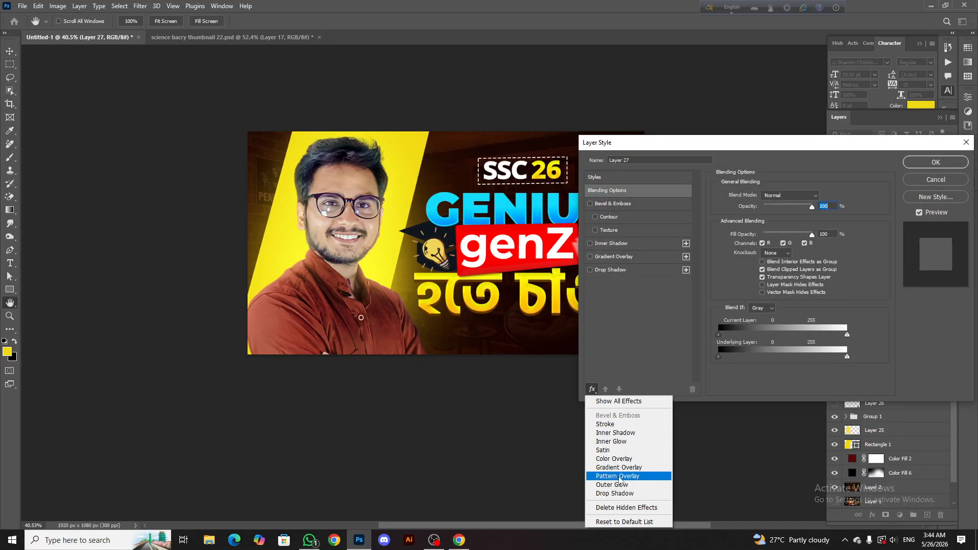
left_click(614, 458)
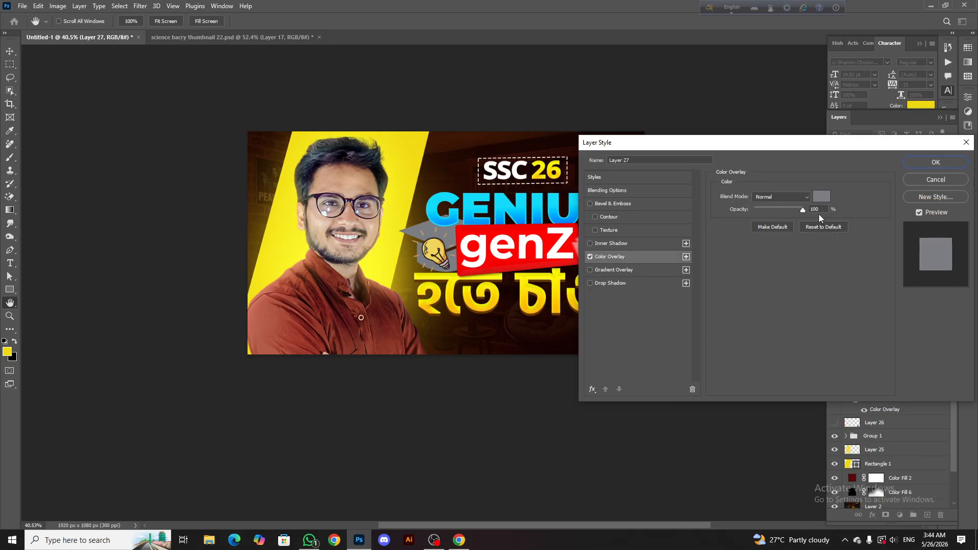
left_click(821, 196)
type("ffffff")
left_click(633, 334)
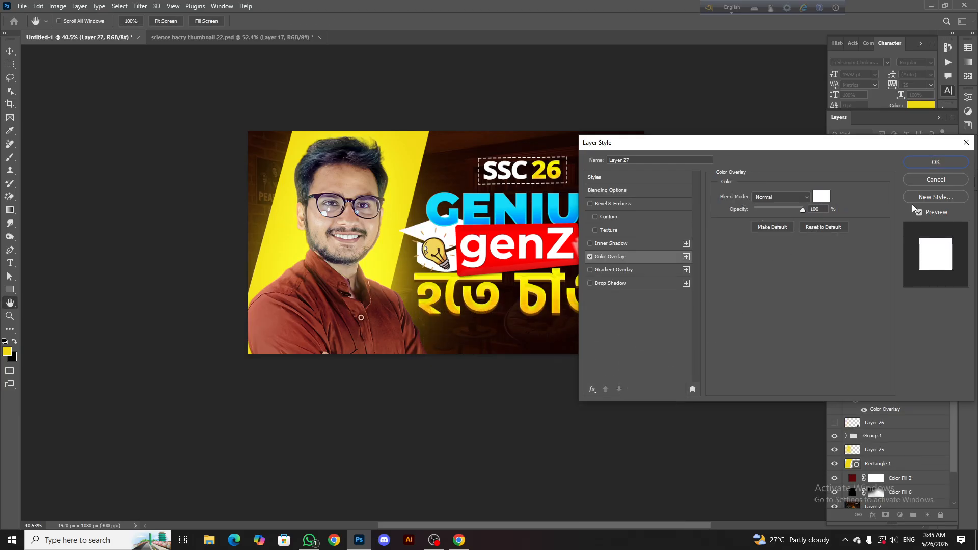
left_click(935, 163)
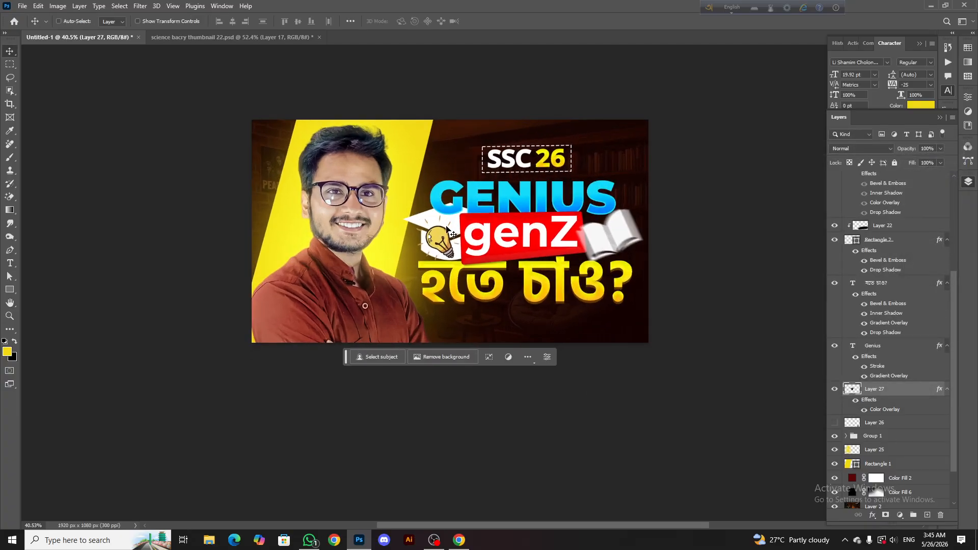
Scale the graduation cap to about 44.7%, rotate it to about -9°, and place it above the G of GENIUS
key("ctrl+t")
left_click_drag(500, 230, 523, 99)
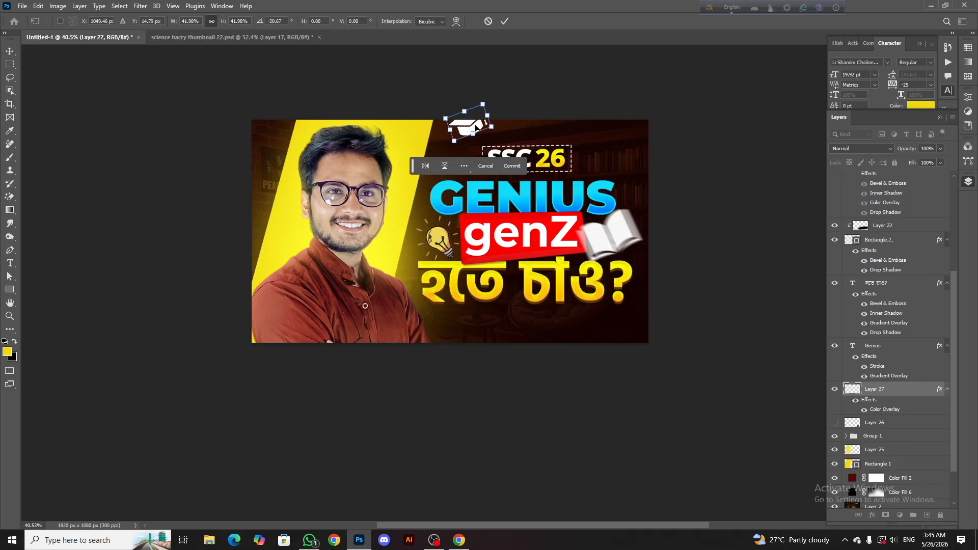
mouse_move(472, 134)
left_mouse_down()
mouse_move(448, 167)
mouse_move(457, 141)
left_mouse_up()
left_click_drag(465, 124, 430, 173)
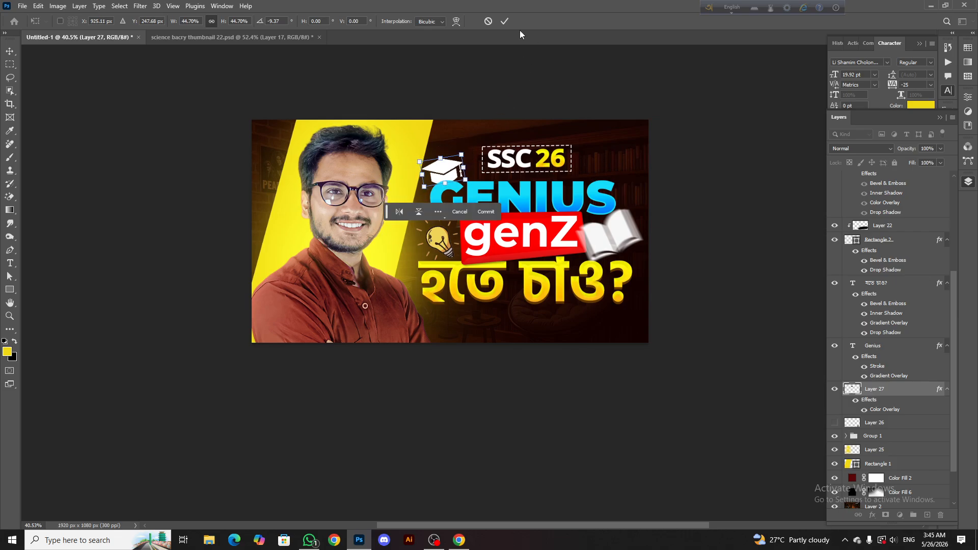
left_click(504, 20)
Nudge the graduation cap down onto the G of GENIUS and move its layer directly above the SSC text layer
scroll(441, 168, "up", 5)
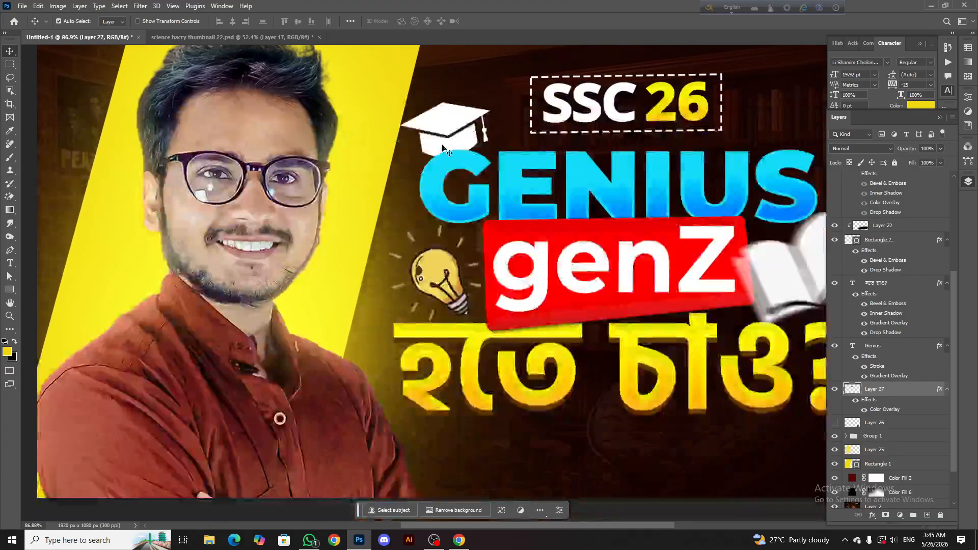
scroll(442, 148, "up", 2)
left_click_drag(444, 139, 444, 144)
scroll(901, 357, "up", 10)
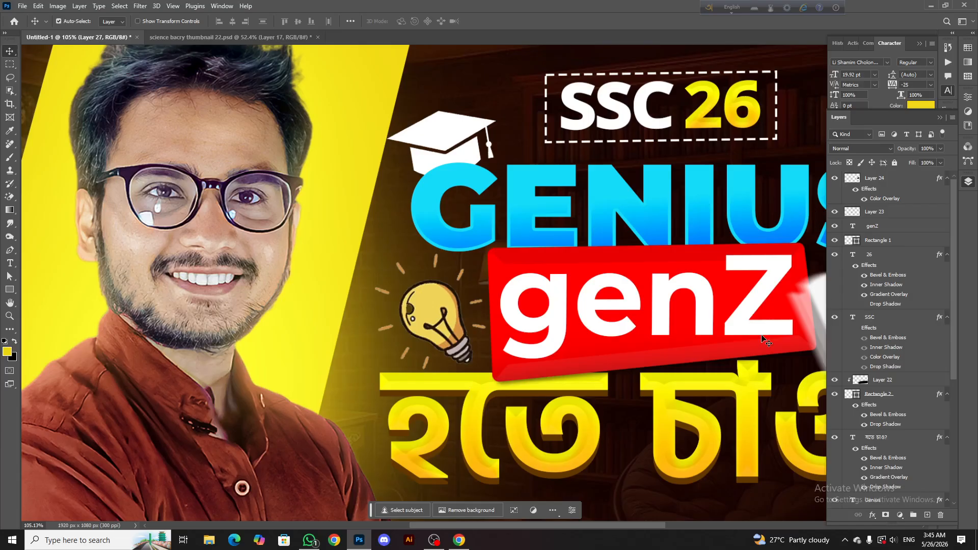
scroll(908, 457, "down", 5)
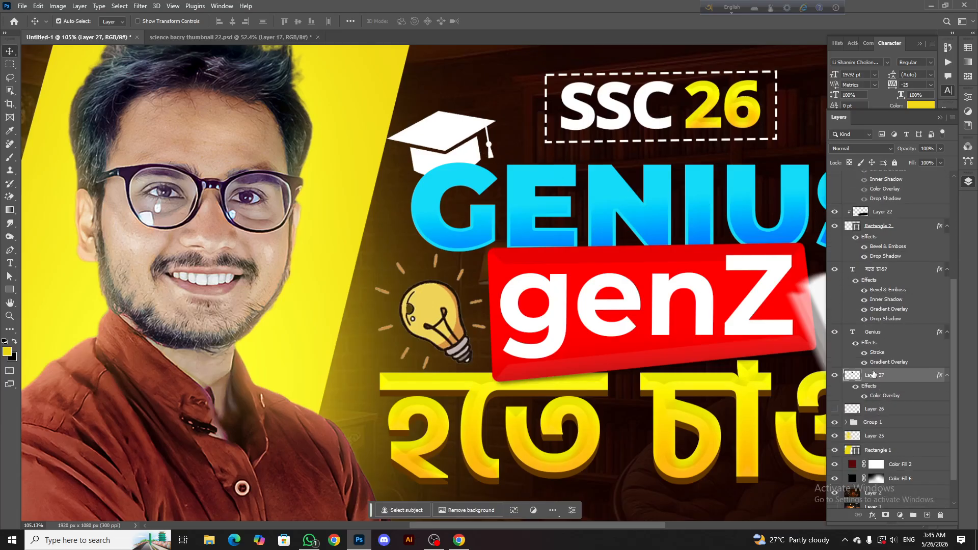
left_click_drag(872, 375, 871, 231)
scroll(446, 144, "down", 3)
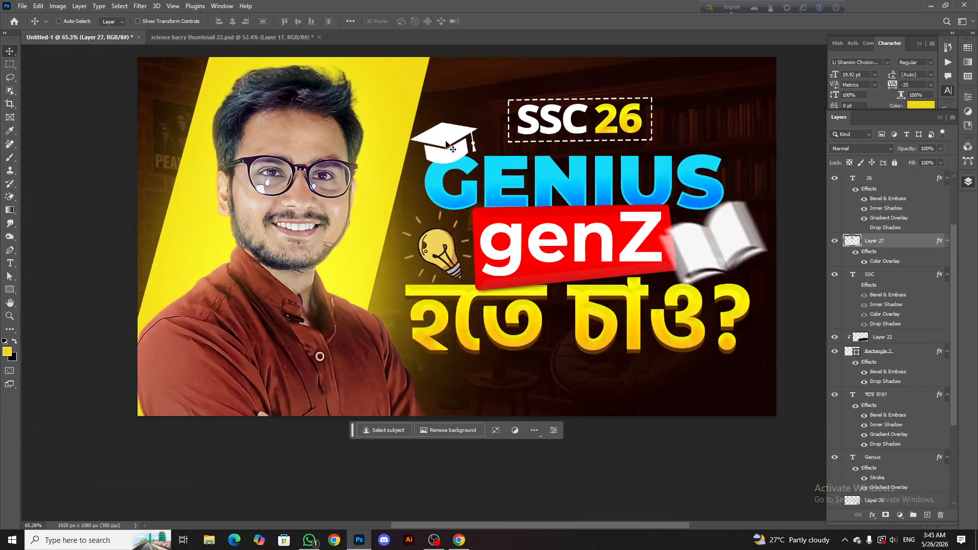
Transform the graduation cap to about 111% height with a -2° rotation and -3.7° horizontal skew, seated on the G
key("ctrl+t")
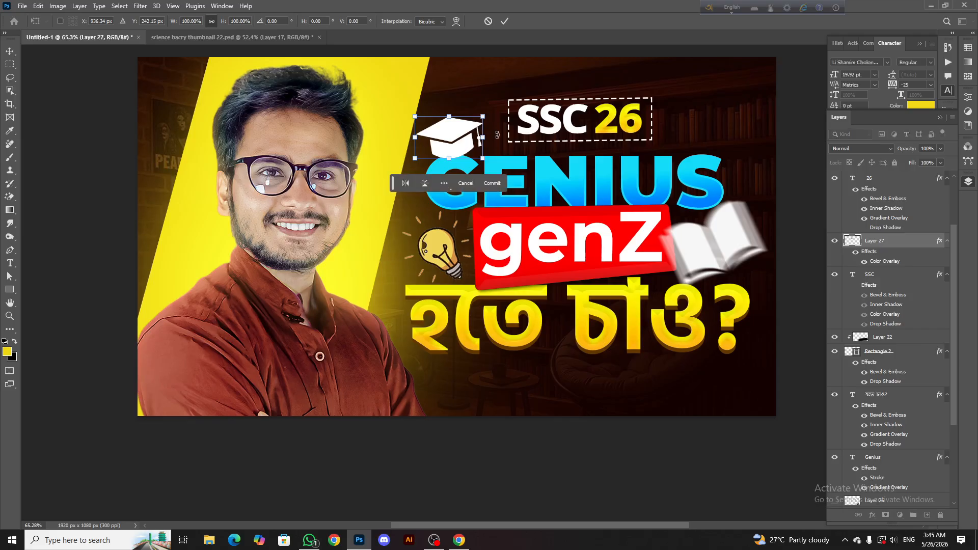
mouse_move(497, 134)
left_mouse_down()
mouse_move(492, 107)
mouse_move(486, 120)
left_mouse_up()
key("ctrl+z")
left_click_drag(465, 134, 464, 141)
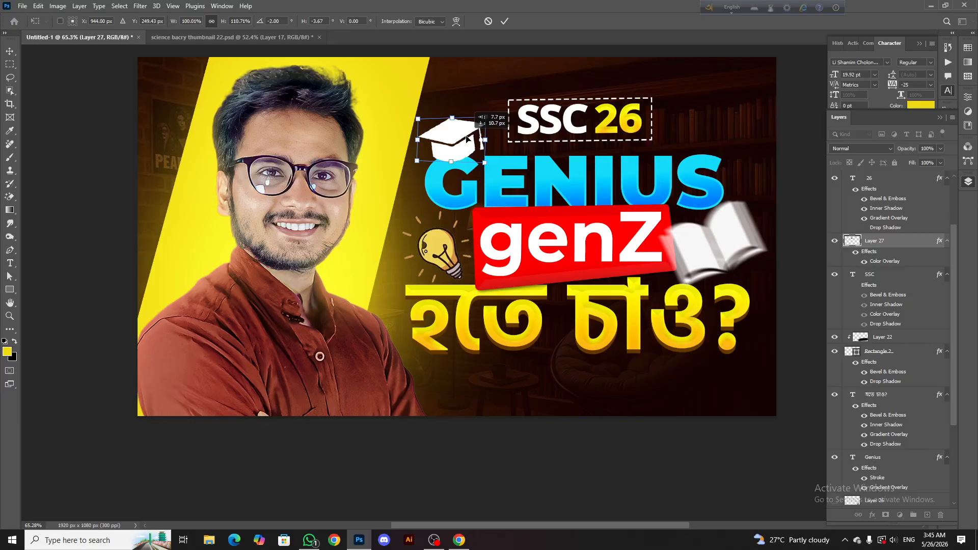
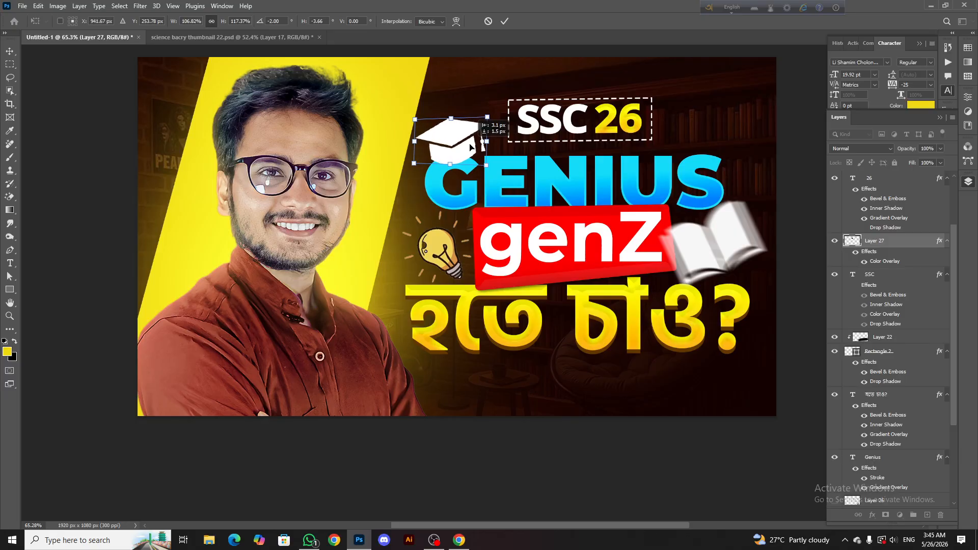
Apply the graduation cap's transform at about 107% width and 117% height, and check the whole thumbnail
left_click(504, 22)
scroll(490, 124, "down", 5)
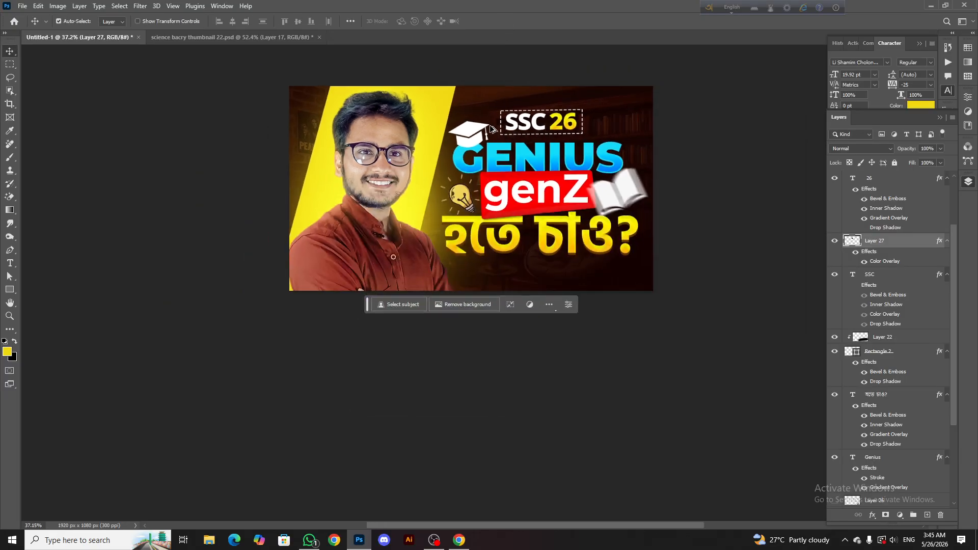
scroll(498, 156, "up", 5)
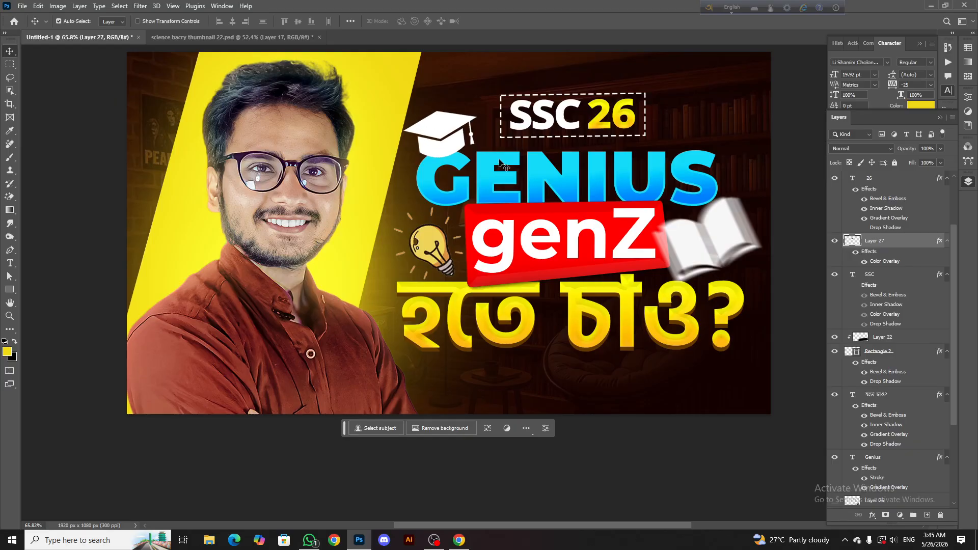
scroll(477, 142, "down", 5)
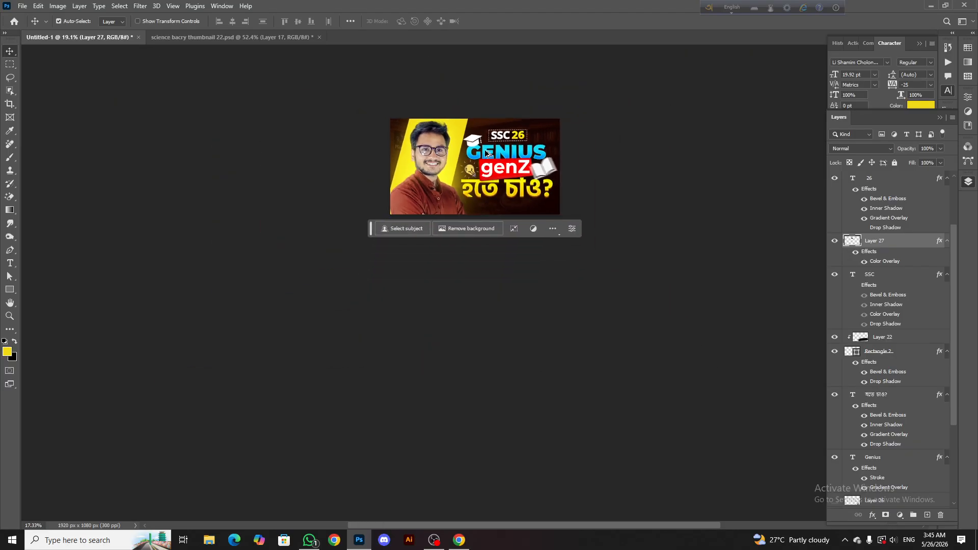
scroll(489, 124, "up", 2)
scroll(489, 124, "up", 4)
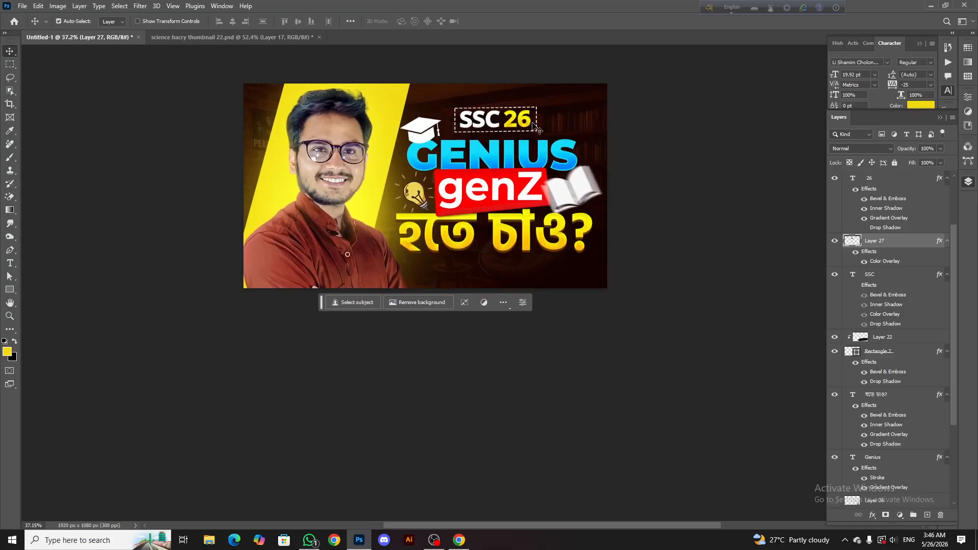
Copy the red-and-white target graphic from science bacry thumbnail 22.psd into the lower-right corner of the GENIUS thumbnail
left_click(219, 37)
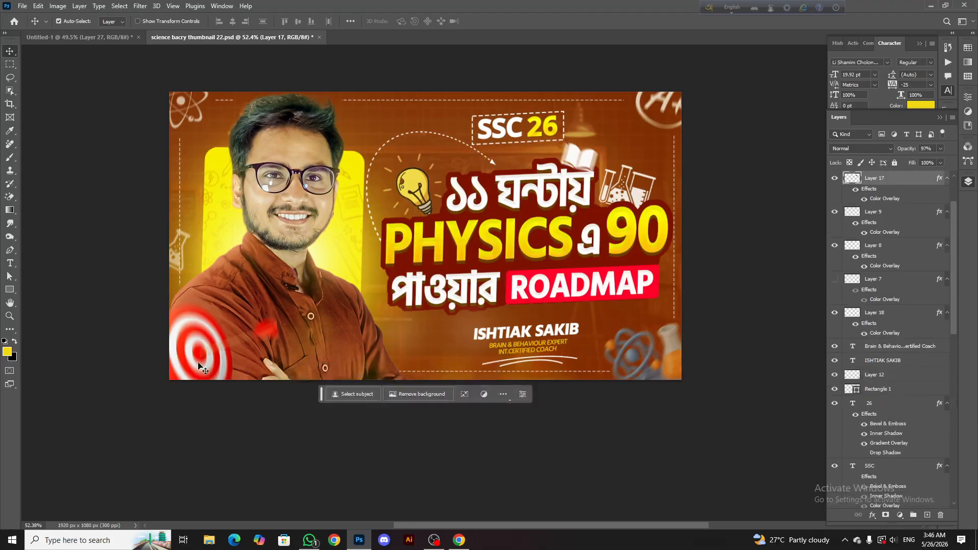
left_click_drag(305, 300, 439, 119)
scroll(615, 125, "up", 1)
left_click_drag(607, 120, 634, 379)
scroll(599, 319, "down", 3)
scroll(598, 319, "down", 1)
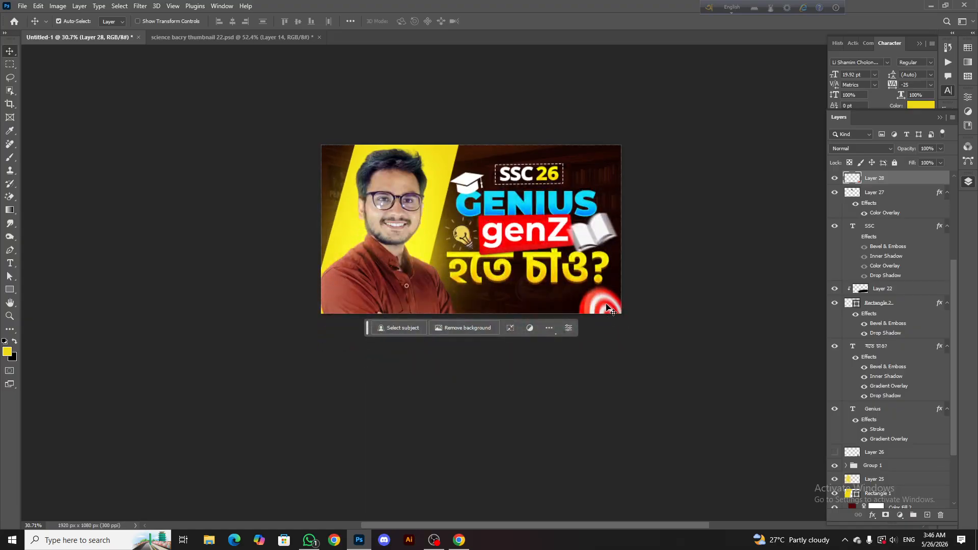
Scale the target graphic down and seat it in the lower-right corner of the canvas
left_click_drag(608, 308, 657, 291)
key("ctrl+t")
left_click_drag(606, 315, 672, 300)
left_click(504, 23)
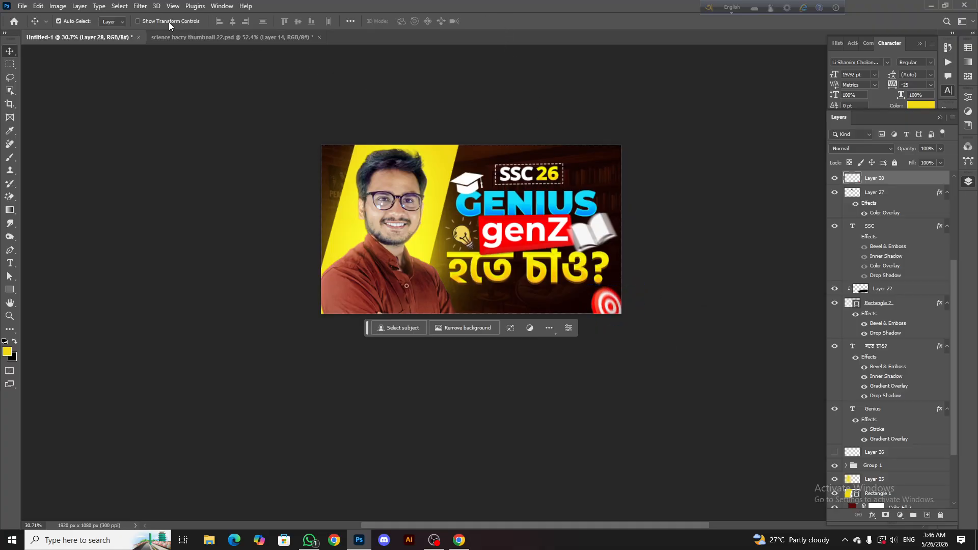
Apply a Motion Blur at an angle of -23° to the target graphic
left_click(140, 6)
mouse_move(199, 136)
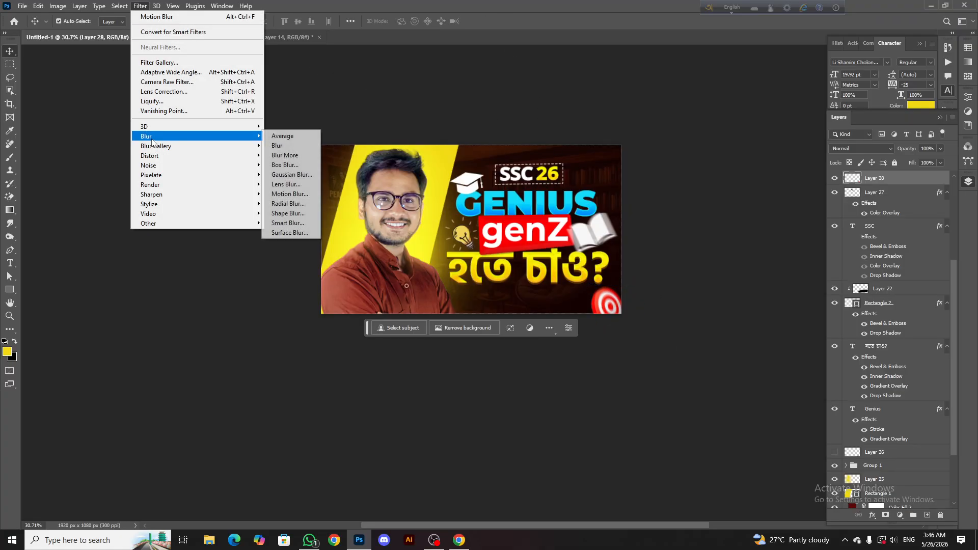
left_click(289, 194)
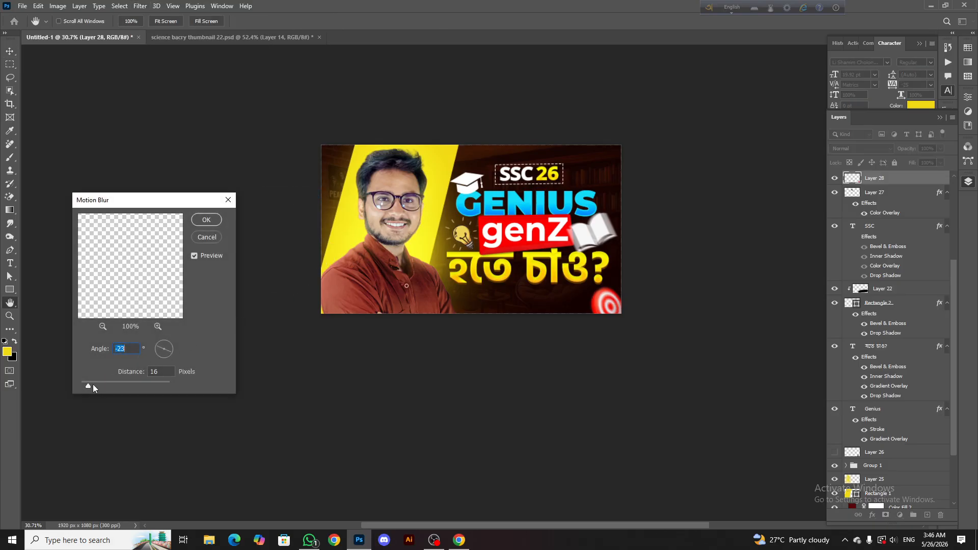
left_click_drag(95, 388, 99, 386)
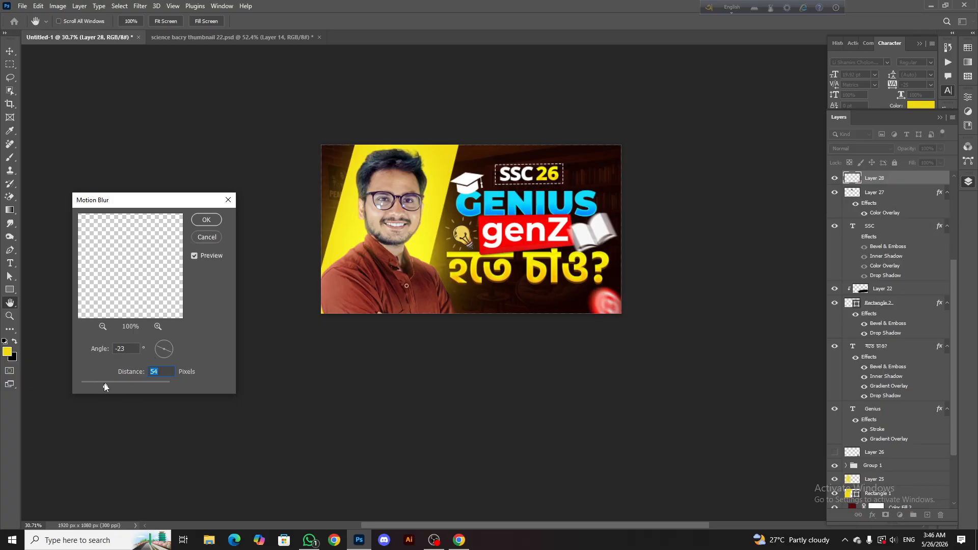
left_click_drag(102, 382, 101, 382)
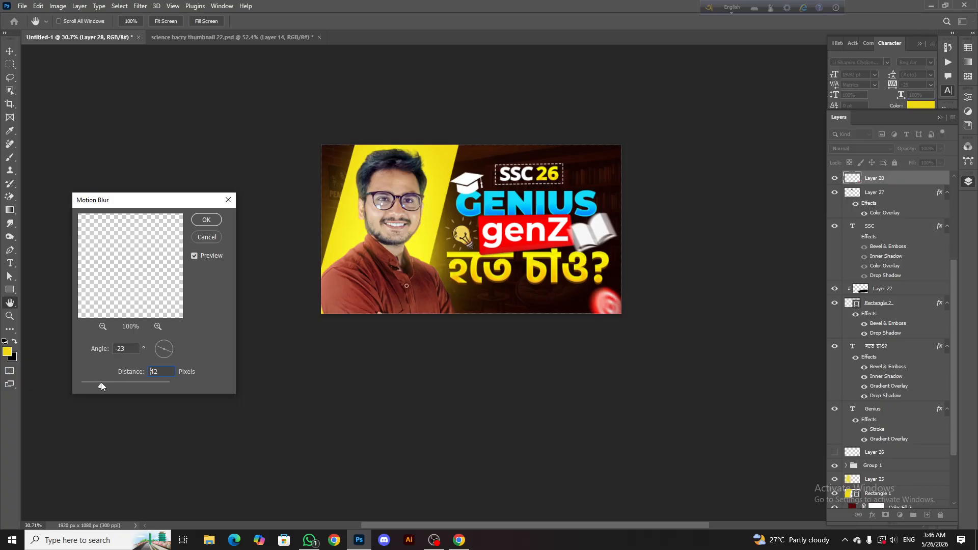
left_click(205, 220)
Scale the blurred target to about 134%, rotate it about 19°, and place it partly beyond the canvas's lower-right corner
key("v")
scroll(569, 301, "up", 2)
key("ctrl+t")
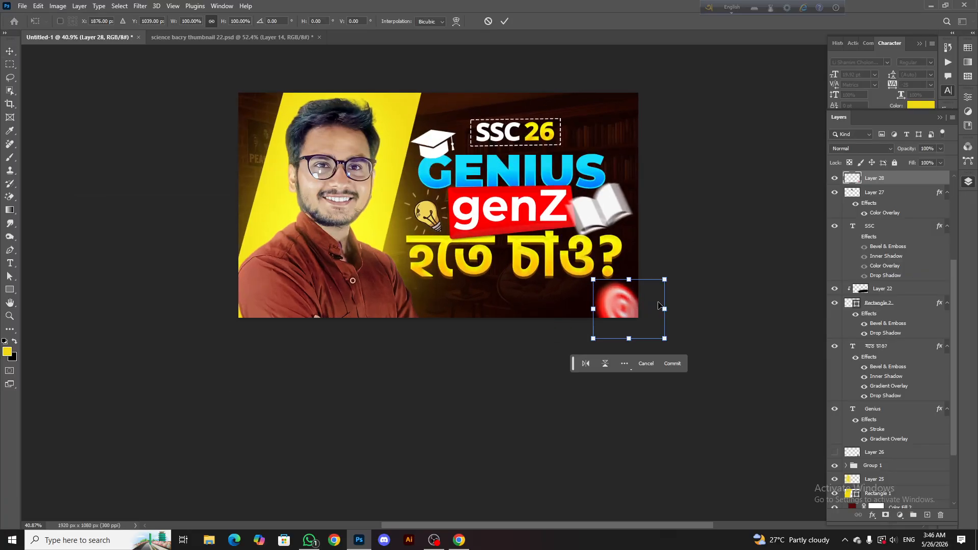
left_click_drag(669, 304, 694, 296)
left_click_drag(727, 258, 720, 247)
left_click_drag(692, 302, 679, 338)
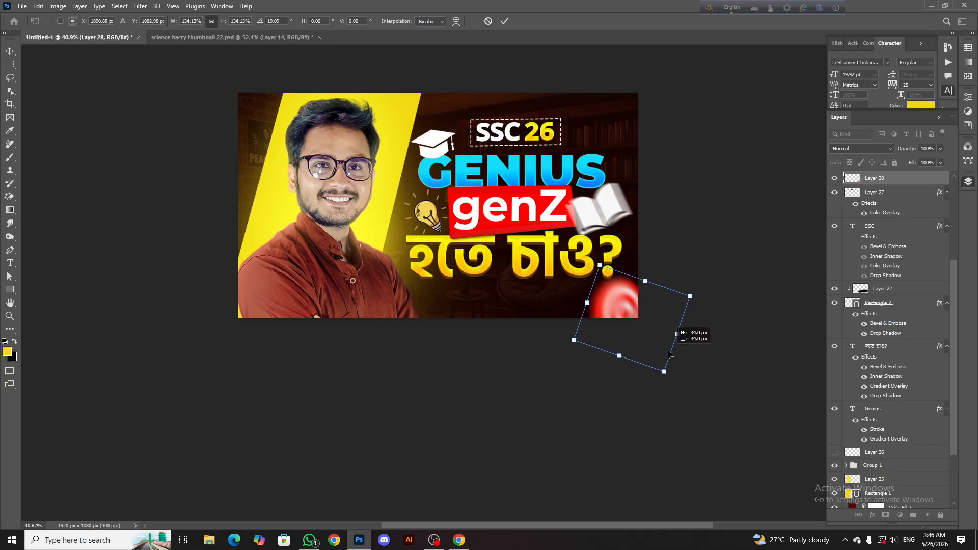
left_click(504, 21)
scroll(576, 200, "down", 3)
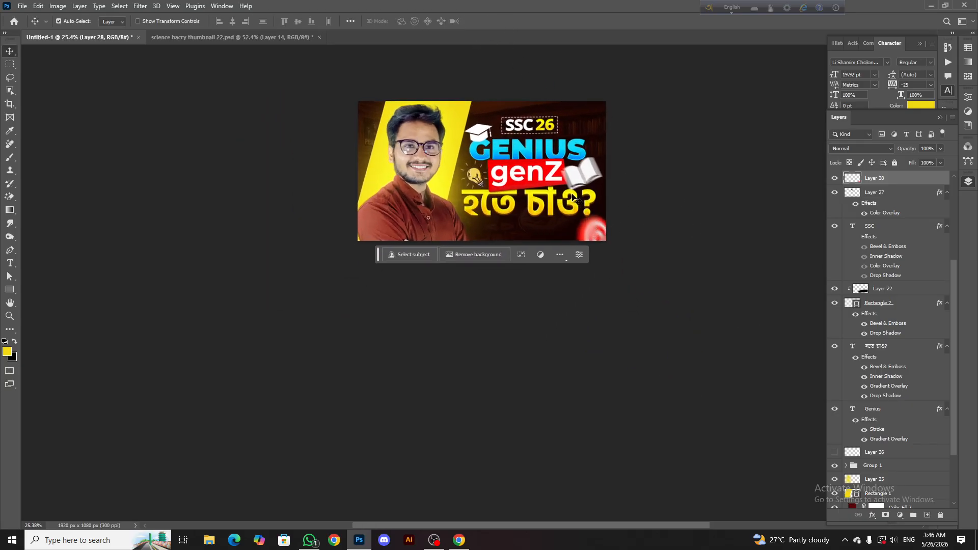
scroll(576, 200, "up", 3)
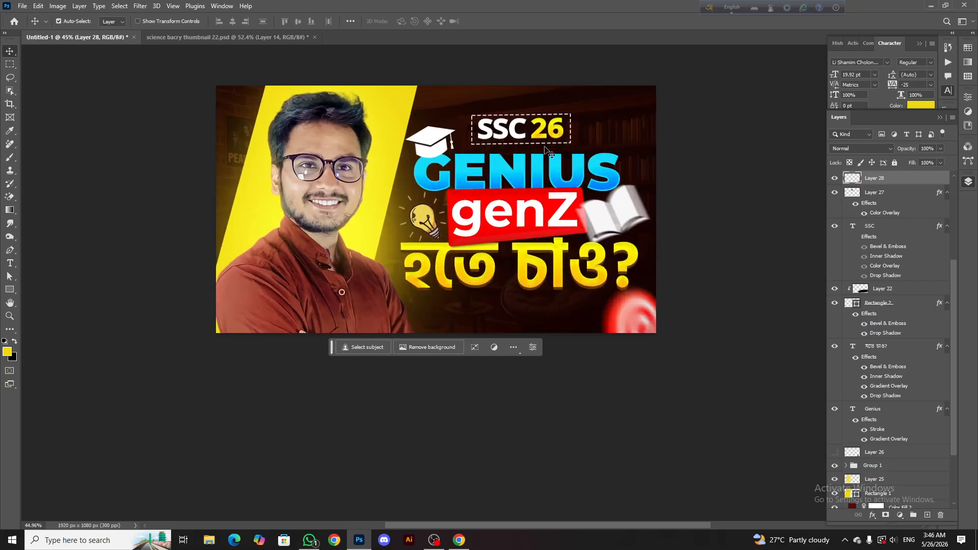
Group all layers from Layer 26 up to Layer 24, including the heading texts and graphics
left_click(546, 172)
scroll(890, 312, "down", 2)
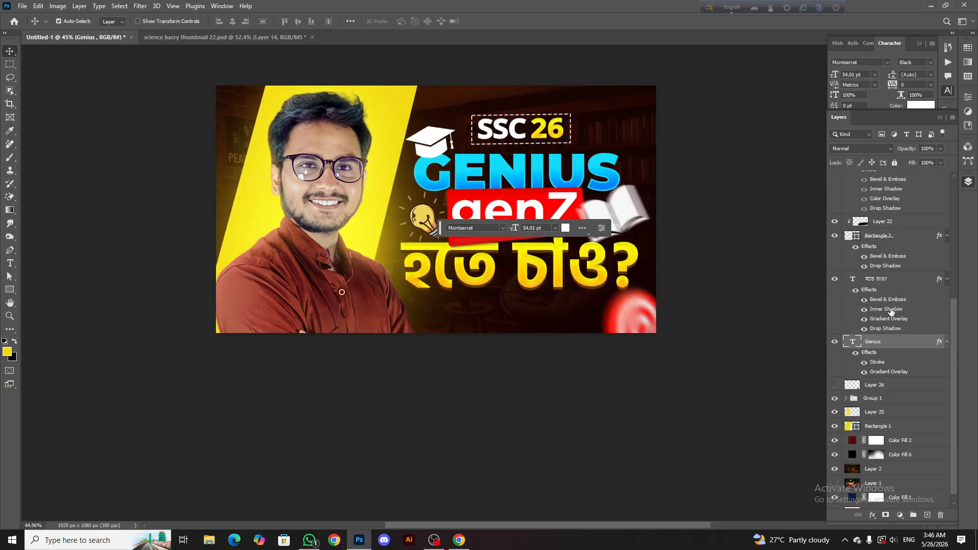
left_click(877, 386)
scroll(900, 329, "up", 5)
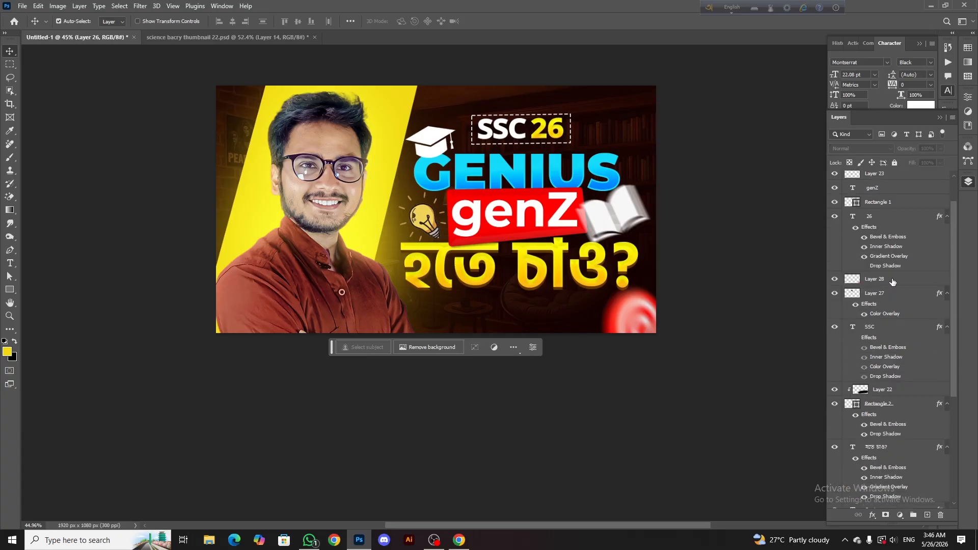
left_click(873, 180, "shift")
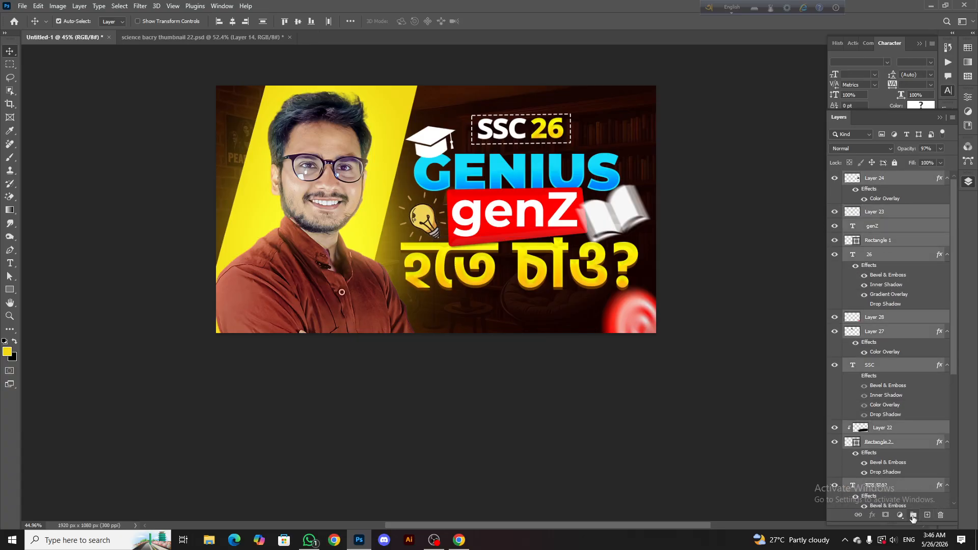
left_click(912, 515)
Move the target's layer out above Group 2, collapse the group, and nudge the grouped heading slightly down
left_click(636, 325)
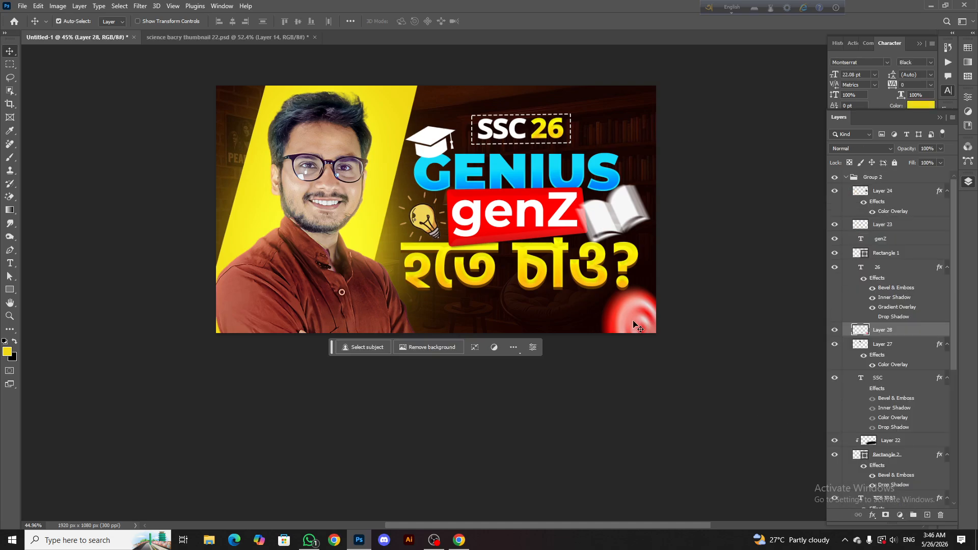
left_click_drag(885, 333, 858, 196)
left_click(846, 192)
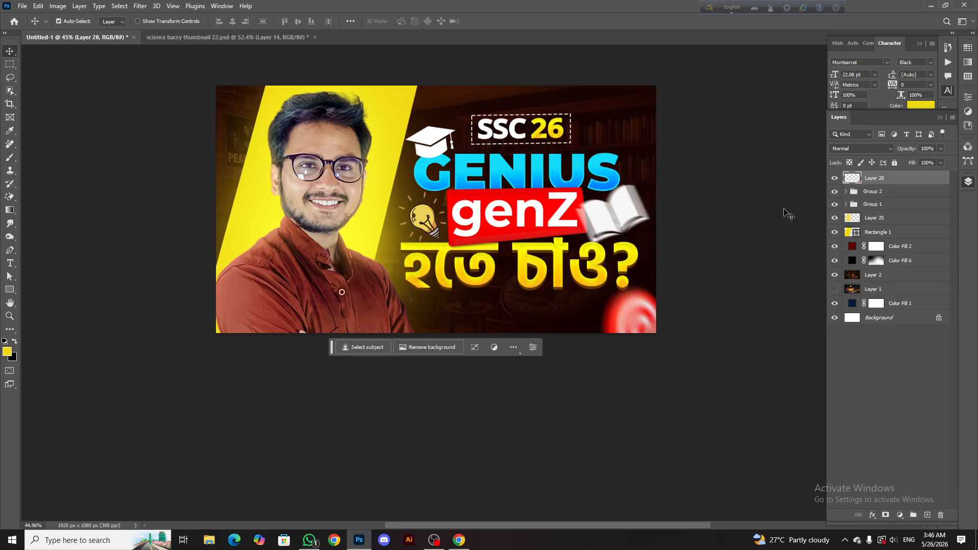
left_click(894, 193)
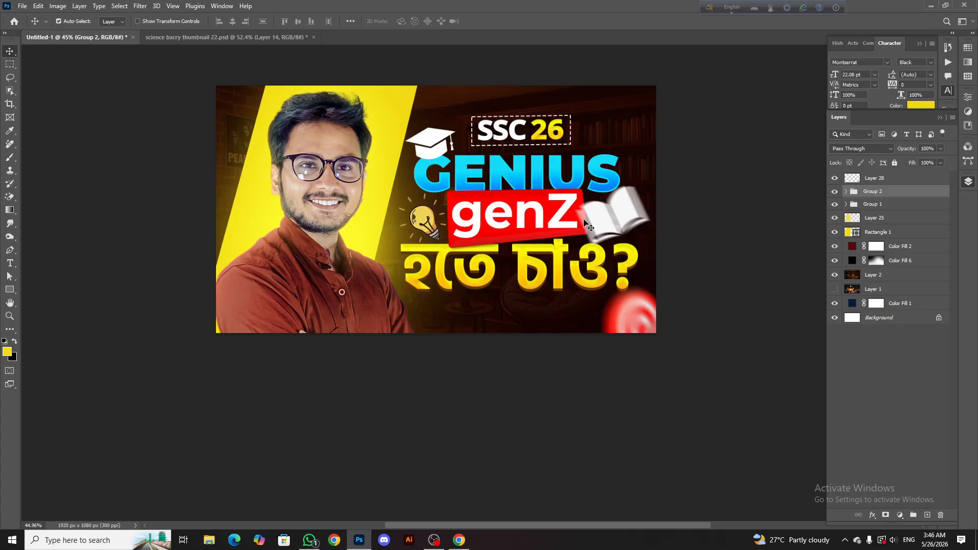
Examine the overall thumbnail composition at several zoom levels, including the heading, portrait and graphics
scroll(555, 206, "down", 5)
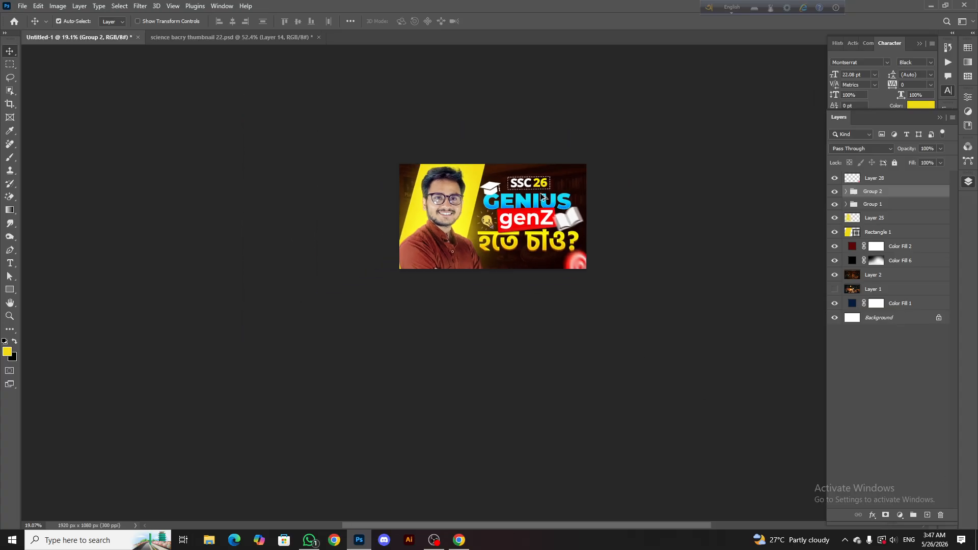
scroll(525, 219, "up", 2)
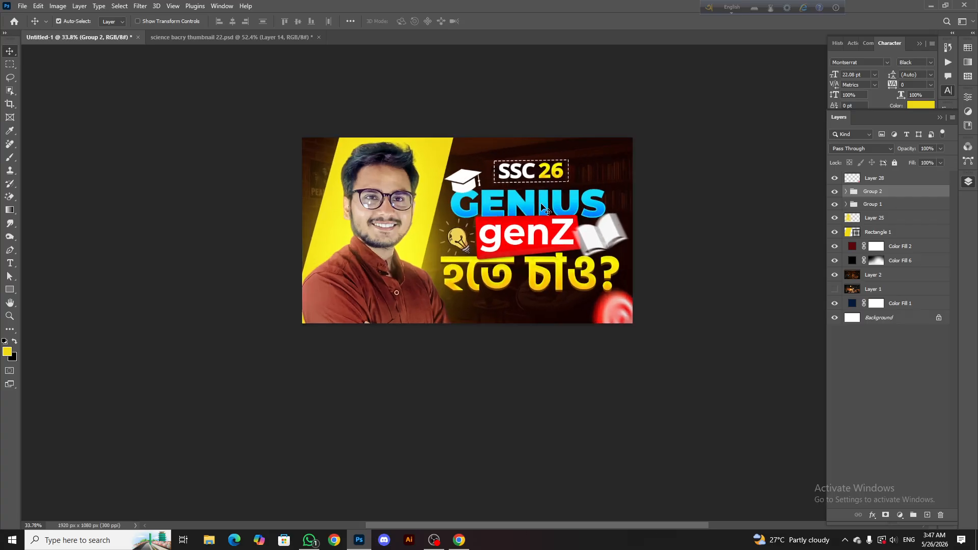
scroll(438, 218, "down", 2)
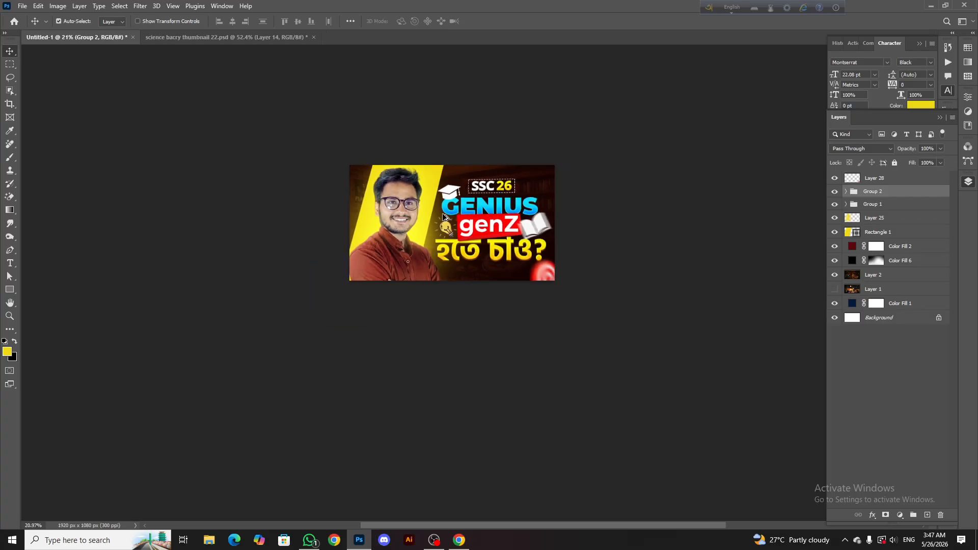
scroll(445, 217, "up", 2)
scroll(527, 212, "up", 1)
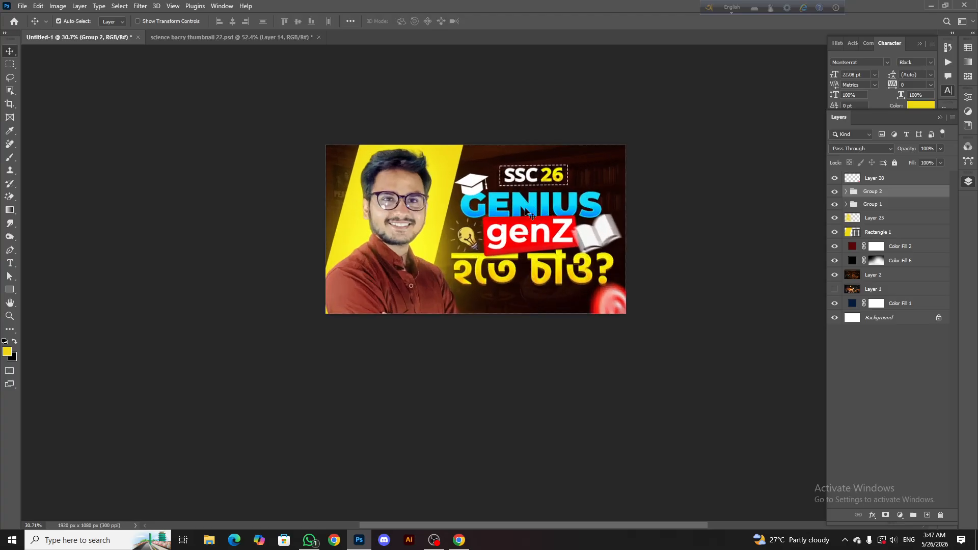
scroll(524, 212, "up", 2)
scroll(484, 212, "down", 1)
scroll(349, 208, "up", 1)
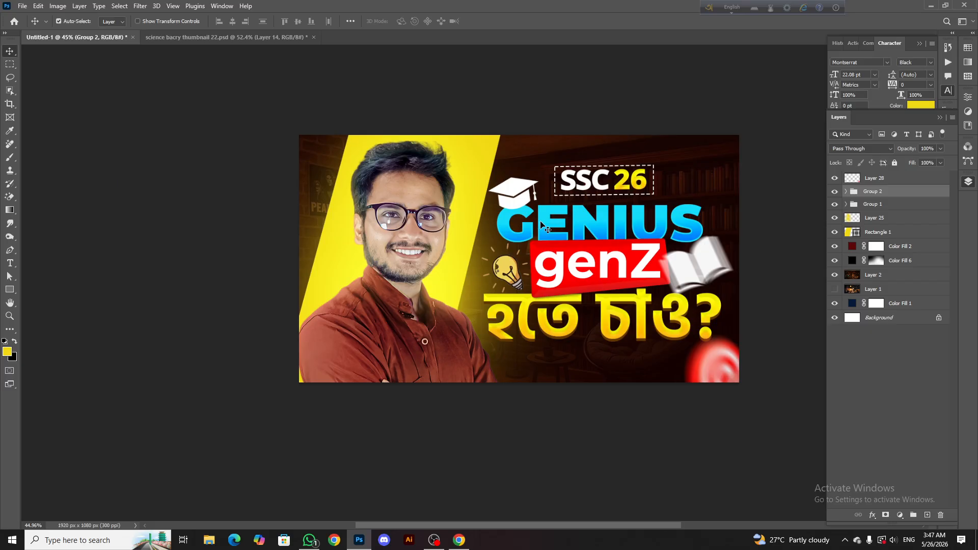
scroll(601, 204, "up", 2)
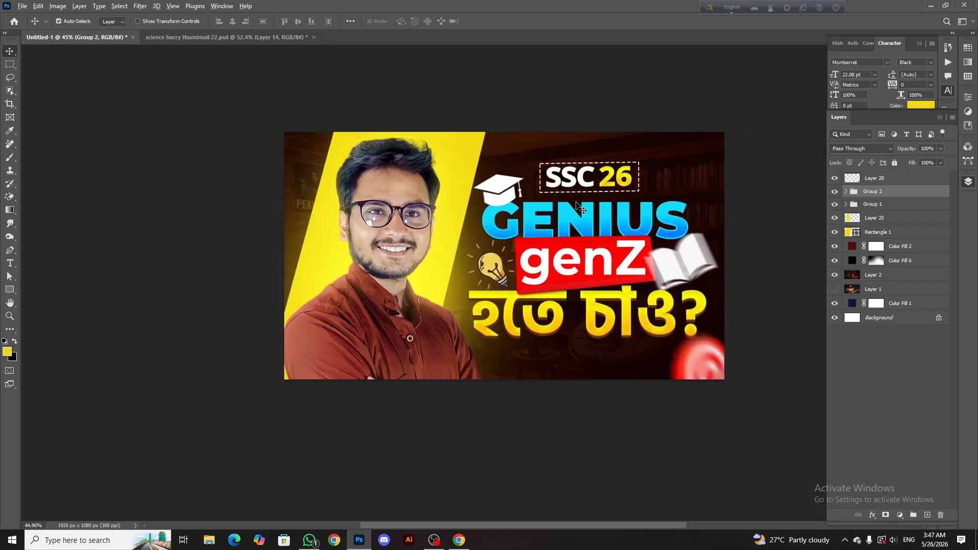
scroll(574, 216, "down", 2)
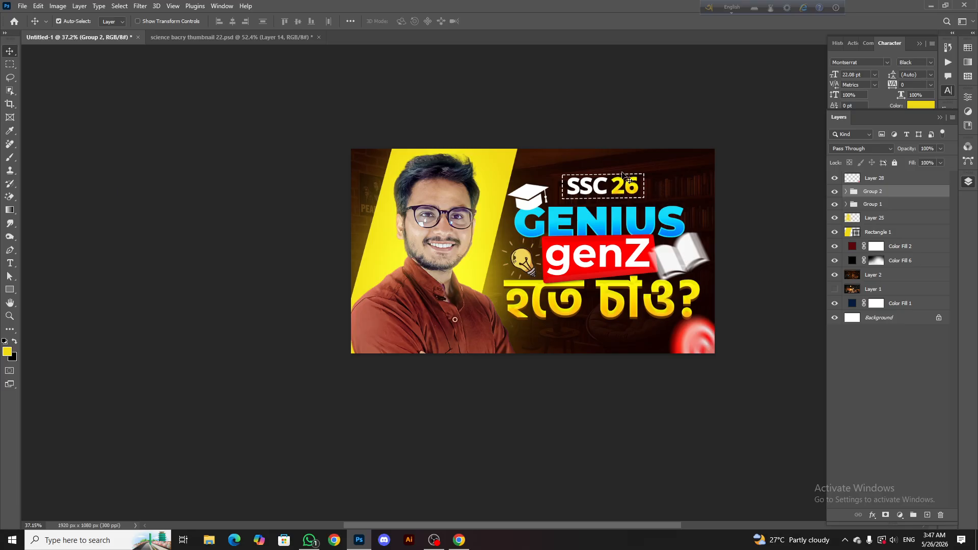
scroll(617, 174, "down", 3)
scroll(611, 177, "up", 1)
scroll(535, 231, "right", 1)
scroll(564, 186, "up", 1)
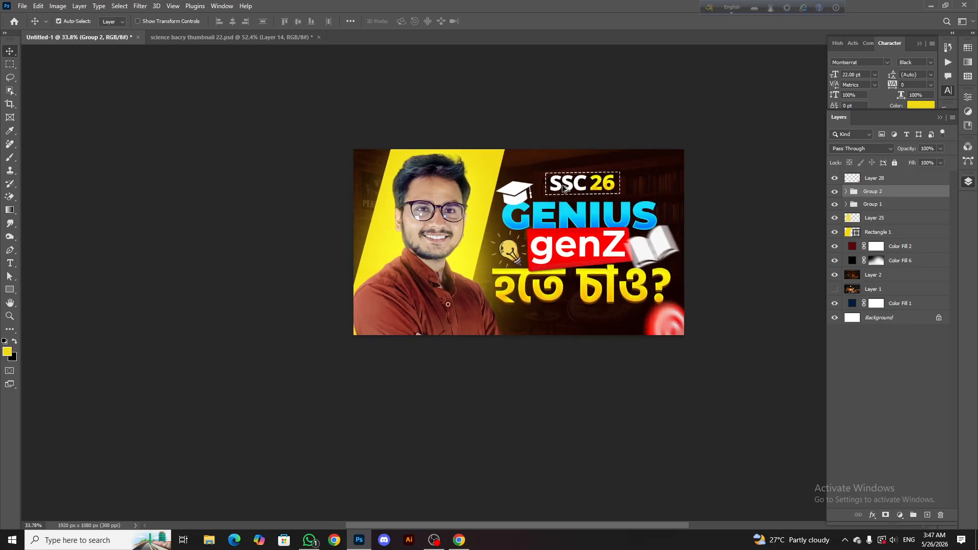
scroll(563, 189, "up", 1)
scroll(352, 184, "up", 7)
Toggle the visibility of the Layer 2 background photo and the Color Fill 2 and 6 layers to inspect the wall behind the portrait
left_click(353, 184)
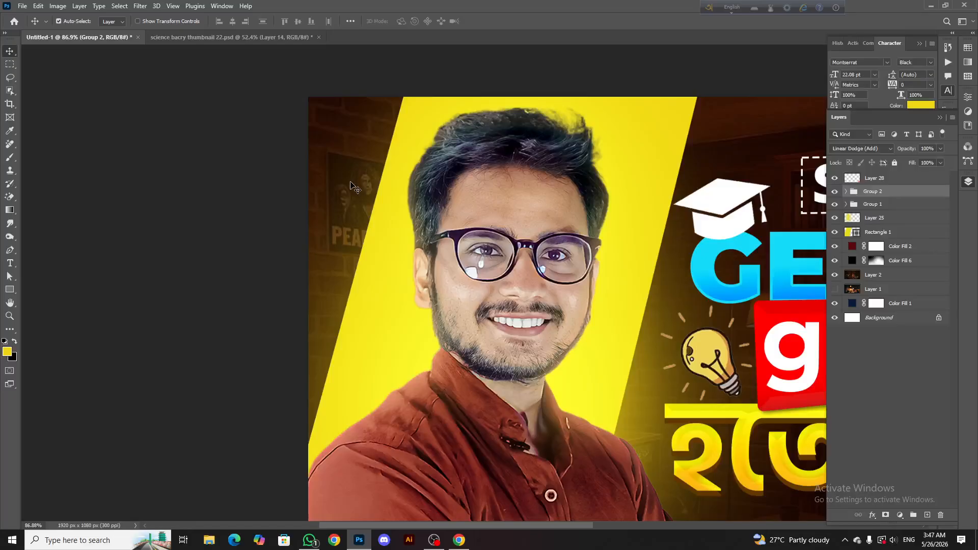
left_click(837, 276)
left_click(836, 276)
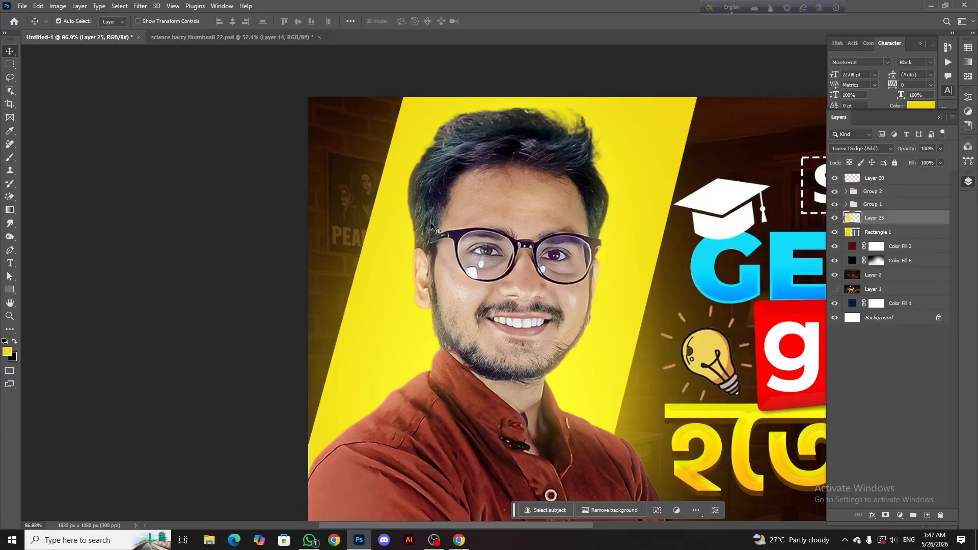
scroll(381, 197, "down", 1)
scroll(366, 199, "up", 2)
left_click(835, 261)
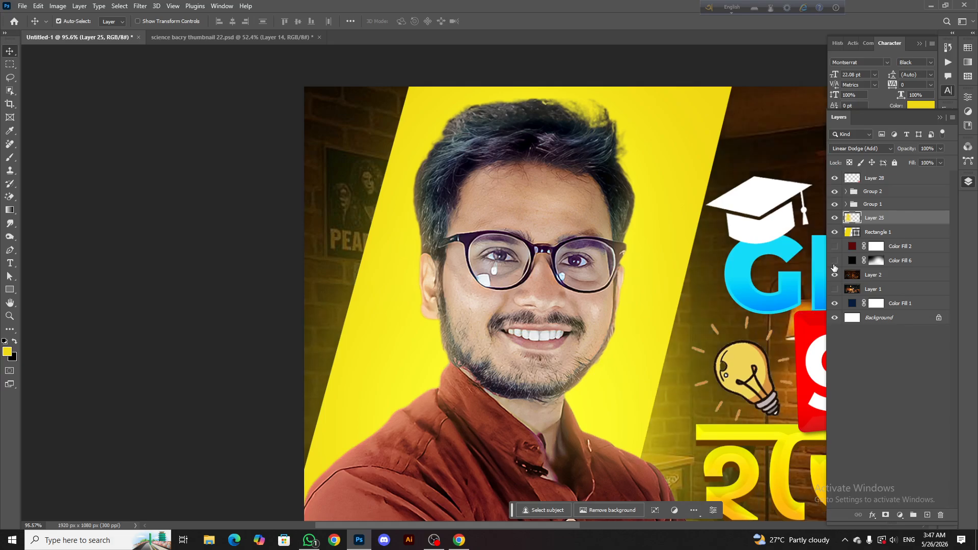
scroll(387, 195, "down", 2)
scroll(387, 195, "up", 4)
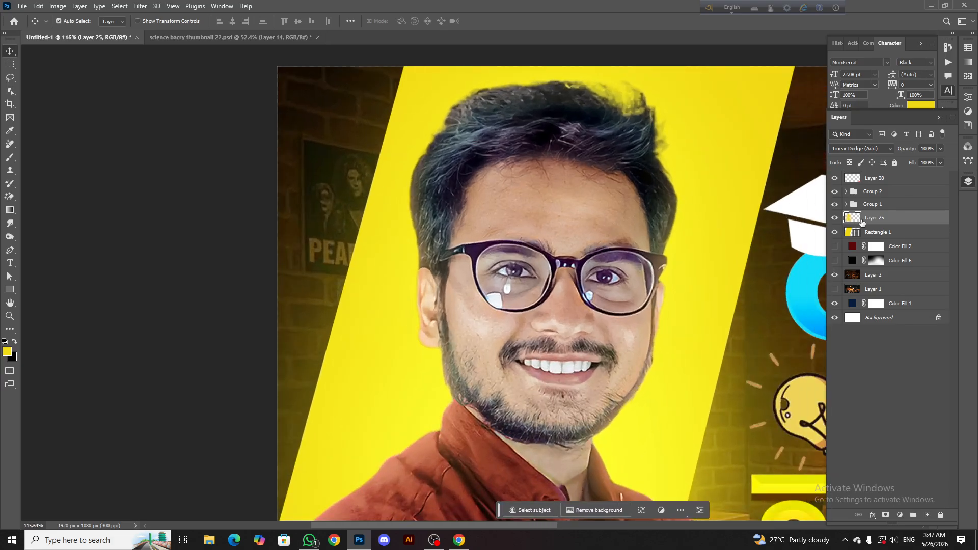
Restore the Color Fill 2 and 6 layers and hide Rectangle 1 and Layer 25, keeping the portrait group visible
left_click_drag(834, 232, 834, 204)
scroll(674, 228, "down", 1)
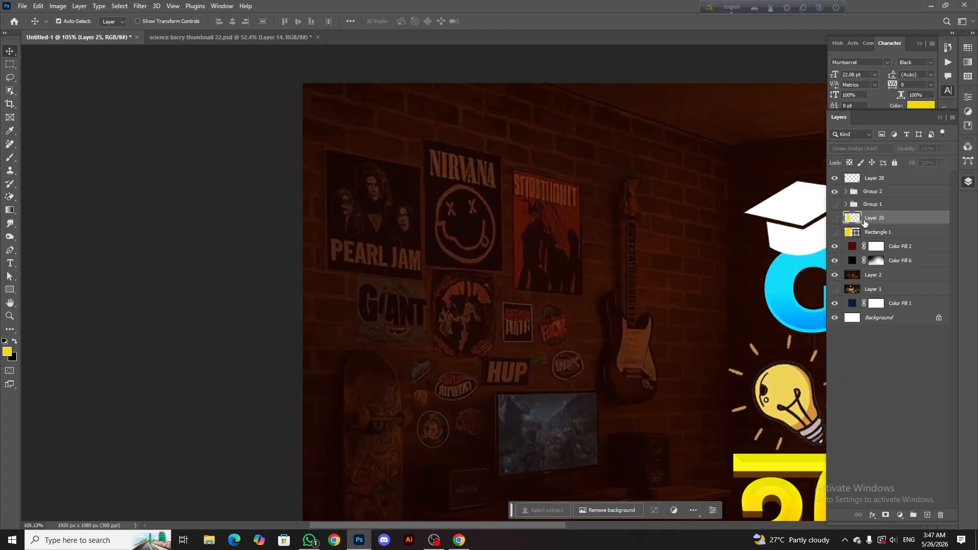
left_click(834, 205)
scroll(393, 212, "up", 1)
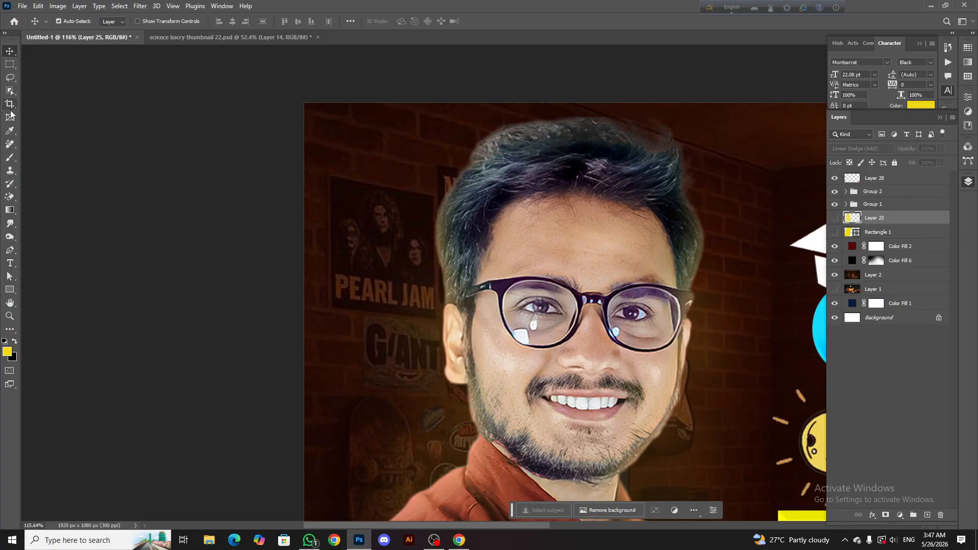
Try to patch an outlined area of the brick wall above the PEARL JAM poster with the Patch tool
left_click(11, 131)
left_click(11, 144)
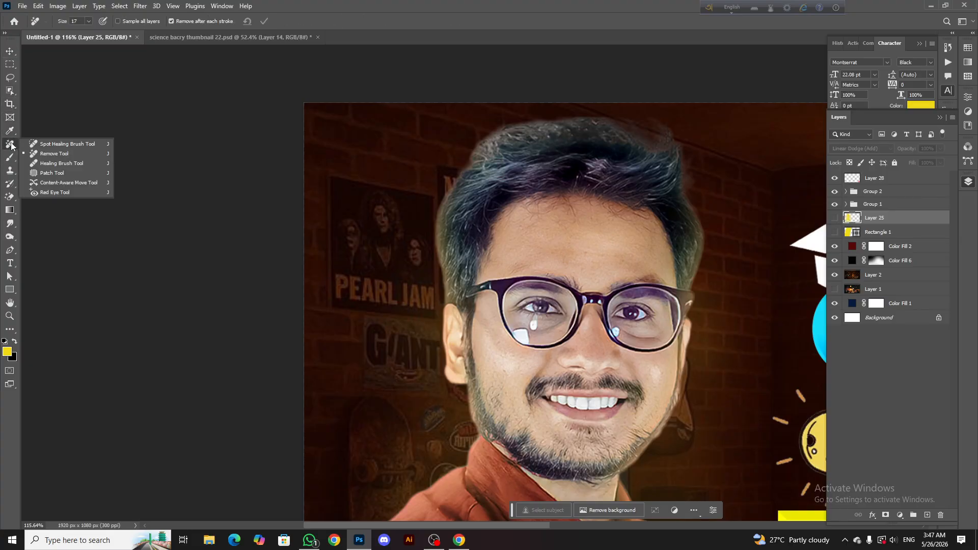
left_click(53, 173)
scroll(332, 180, "up", 1)
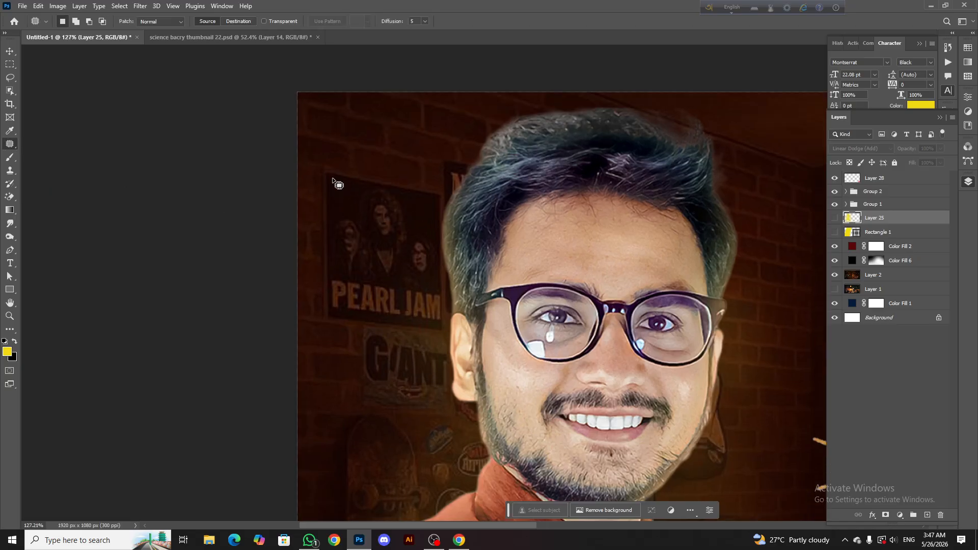
left_click_drag(319, 108, 326, 155)
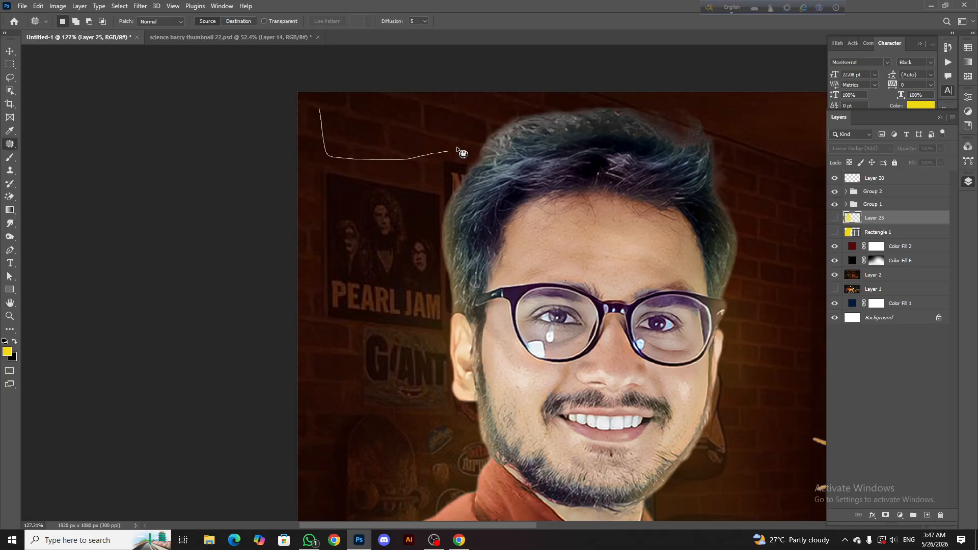
left_click_drag(323, 107, 324, 108)
left_click(423, 110)
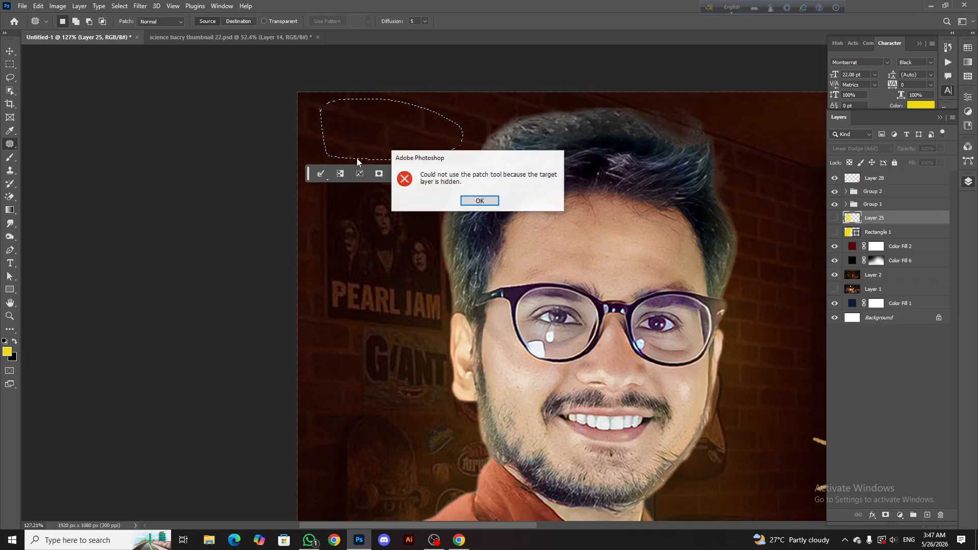
left_click(476, 200)
Retry the patch of the outlined brick area on Layer 2, undo it and clear the selection
left_click(876, 275)
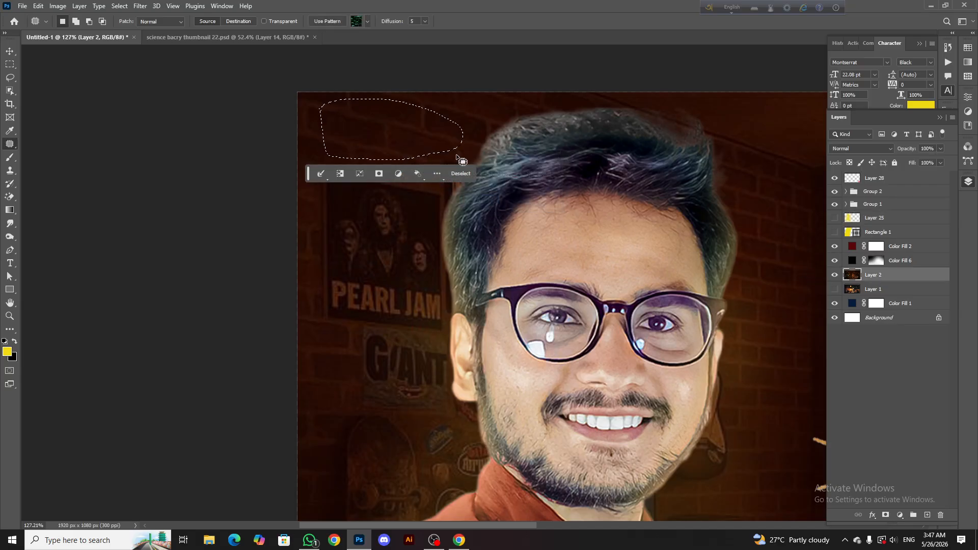
left_click_drag(390, 135, 395, 235)
key("ctrl+z")
left_click(459, 175)
Outline the PEARL JAM poster on Layer 2 and patch it with the plain brick wall above it
left_click_drag(321, 170, 320, 186)
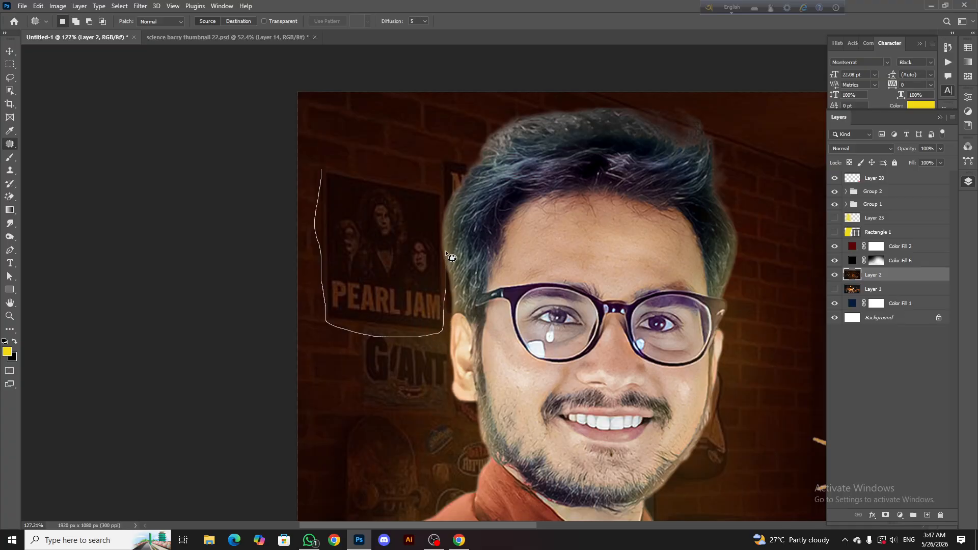
left_click_drag(322, 172, 321, 171)
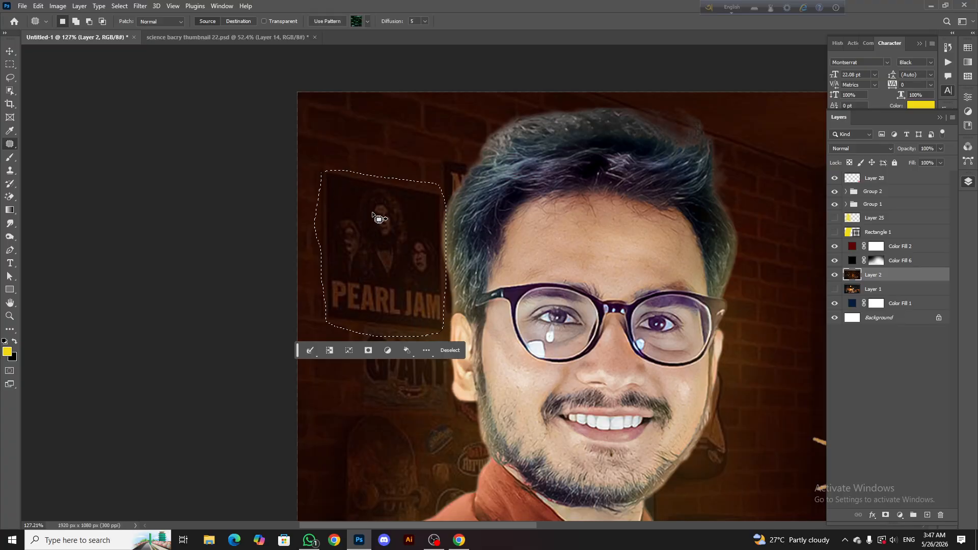
mouse_move(375, 213)
left_mouse_down()
mouse_move(356, 234)
mouse_move(376, 336)
mouse_move(371, 87)
mouse_move(366, 127)
left_mouse_up()
key("ctrl+d")
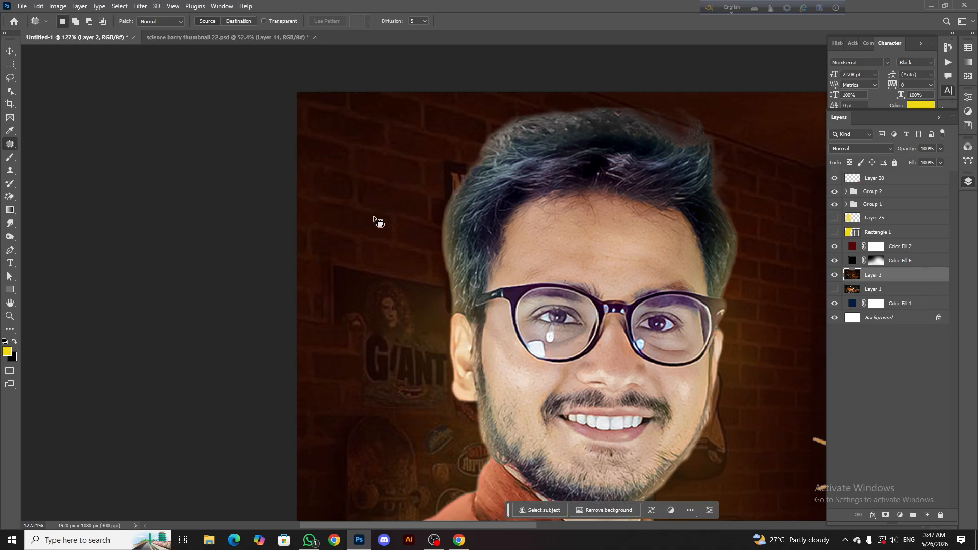
Outline the GIANTS poster beside the portrait's ear and patch it with the clean brick wall above it
scroll(341, 227, "down", 1)
left_click_drag(327, 223, 320, 279)
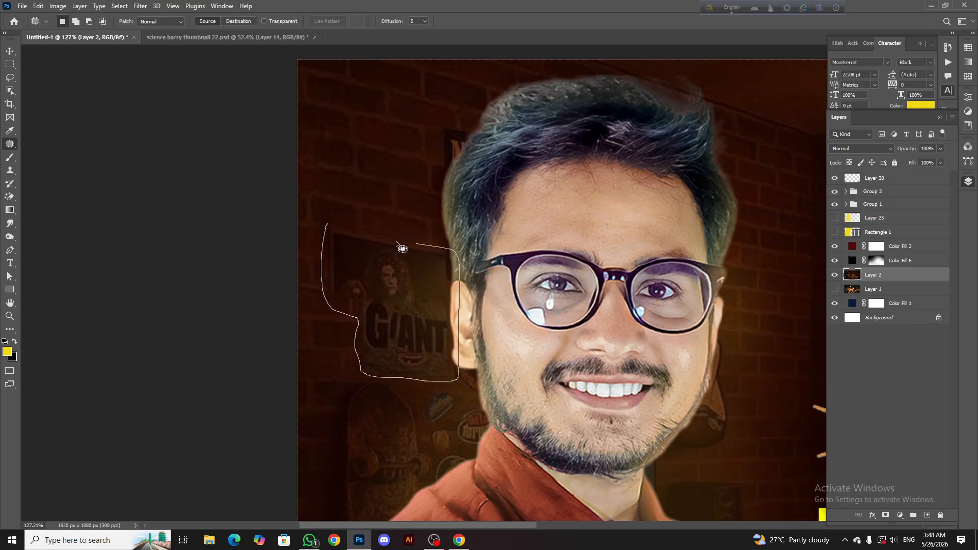
left_click_drag(334, 232, 327, 224)
mouse_move(377, 275)
left_mouse_down()
mouse_move(352, 131)
mouse_move(365, 112)
left_mouse_up()
left_click(459, 393)
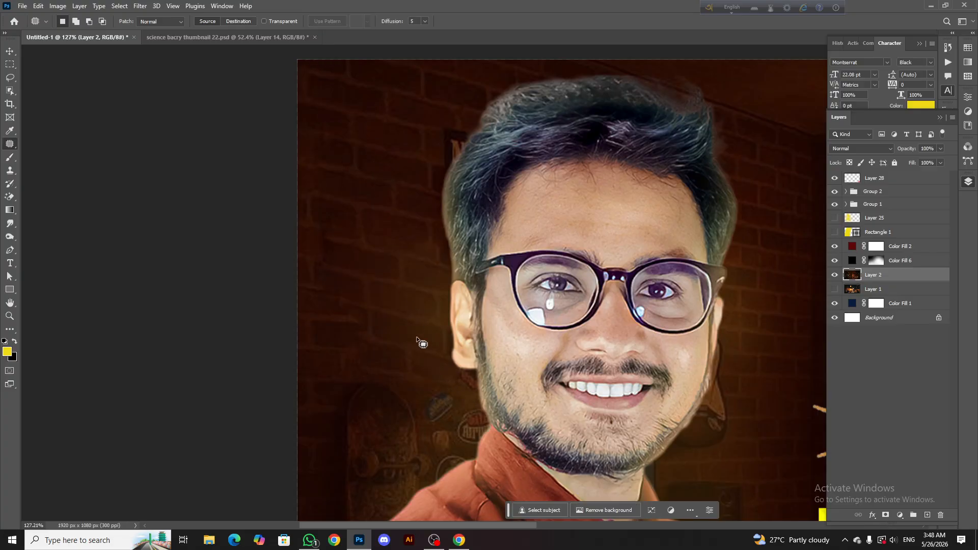
Make Rectangle 1 and Layer 25 visible again behind the portrait
scroll(368, 226, "down", 3)
scroll(364, 226, "down", 4)
scroll(370, 302, "up", 4)
scroll(356, 306, "right", 2)
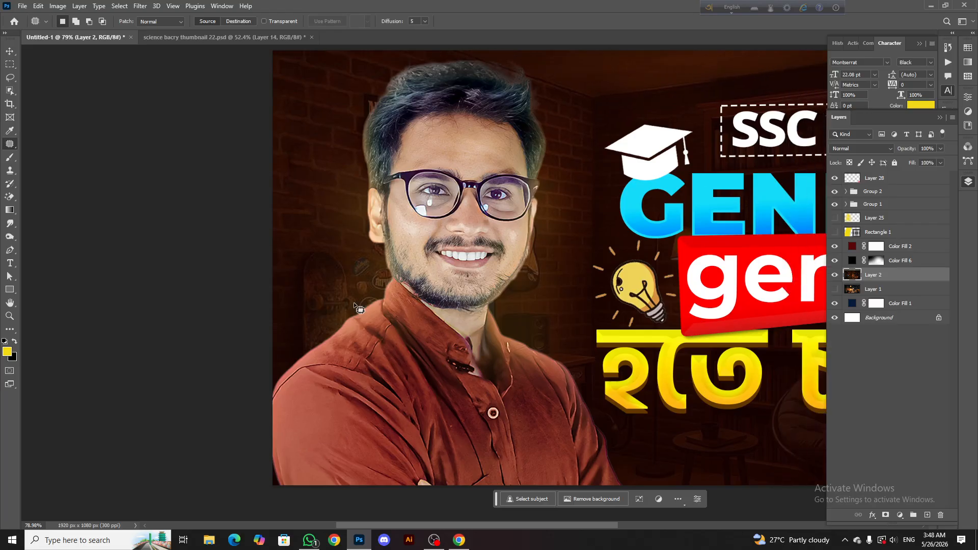
left_click(834, 232)
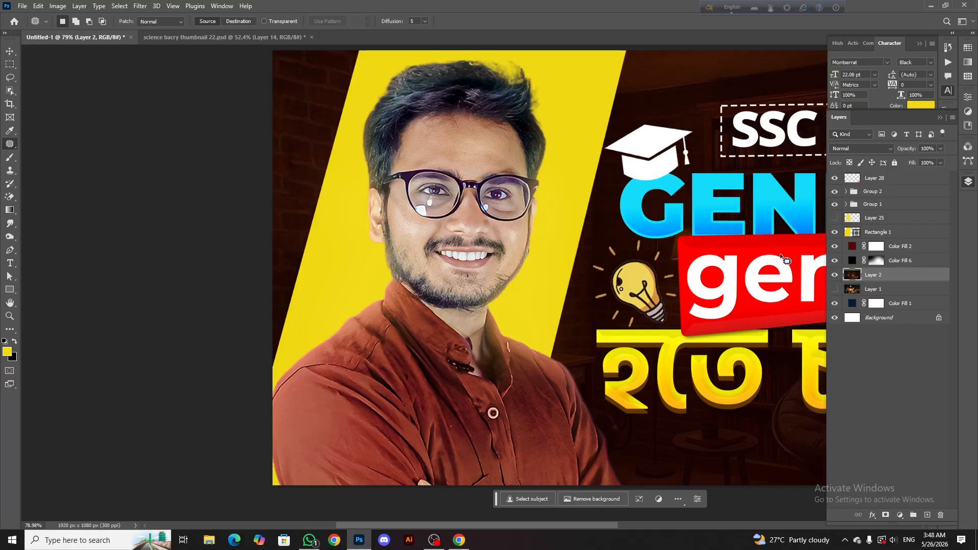
scroll(781, 257, "down", 3)
left_click(835, 219)
scroll(546, 192, "down", 5)
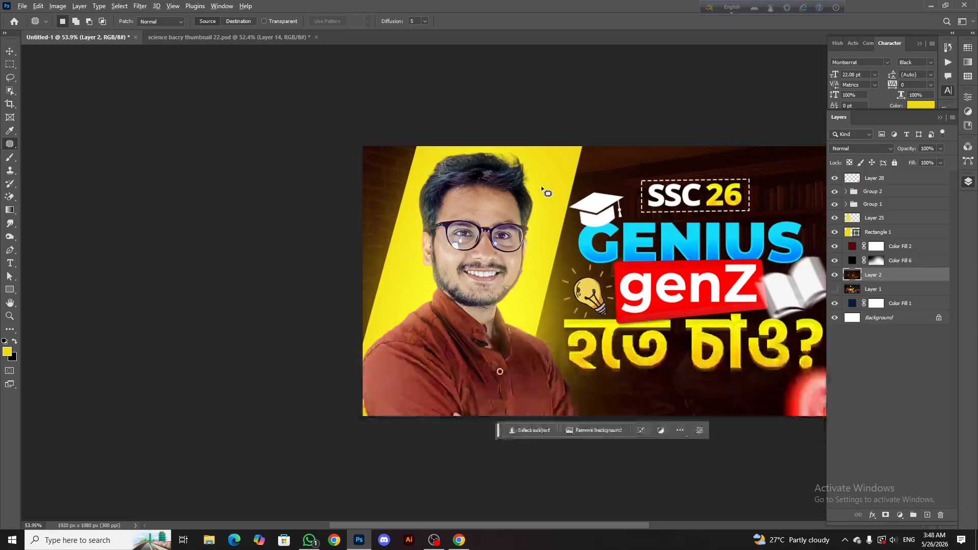
Switch to the Move tool and examine the full thumbnail composition at several zoom levels
scroll(537, 196, "up", 4)
scroll(535, 197, "right", 2)
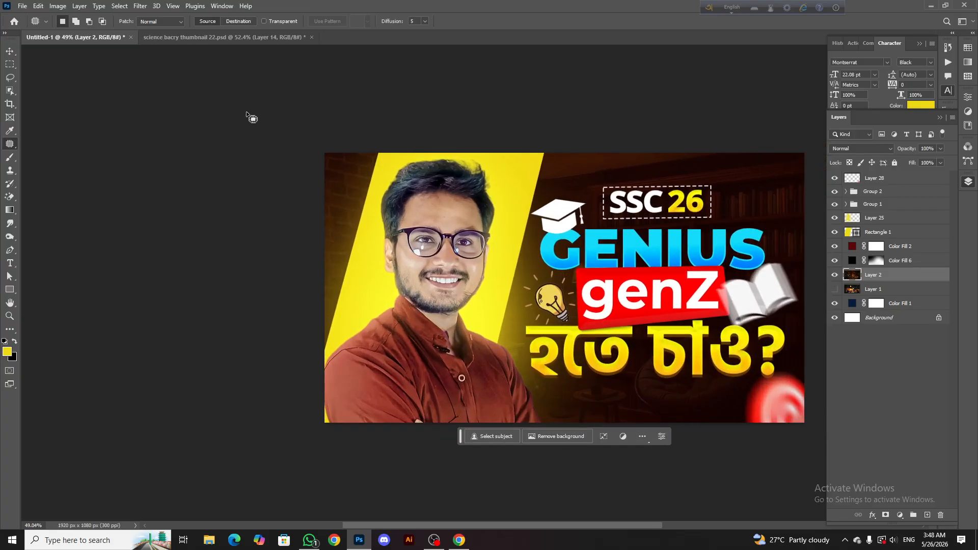
left_click(10, 51)
scroll(1, 64, "down", 1)
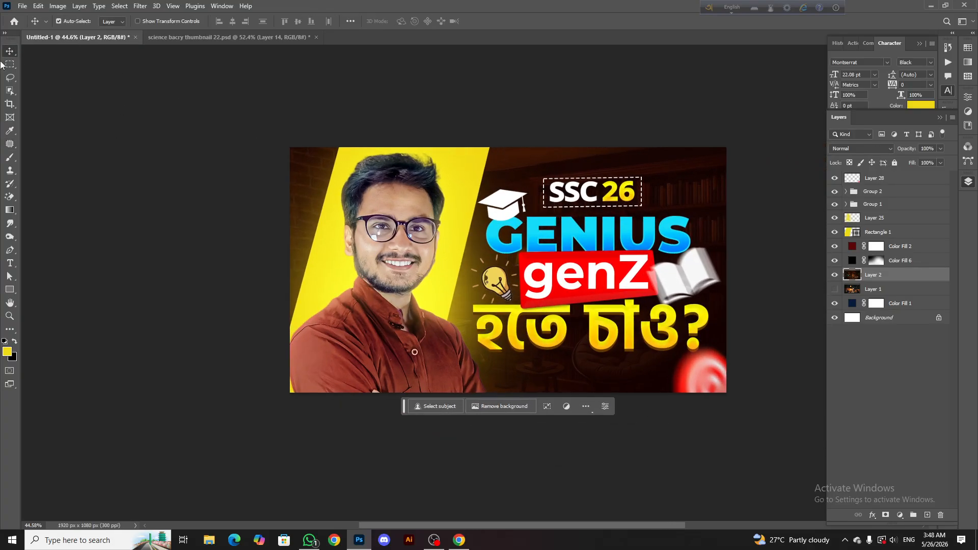
scroll(600, 232, "down", 3)
scroll(600, 232, "up", 3)
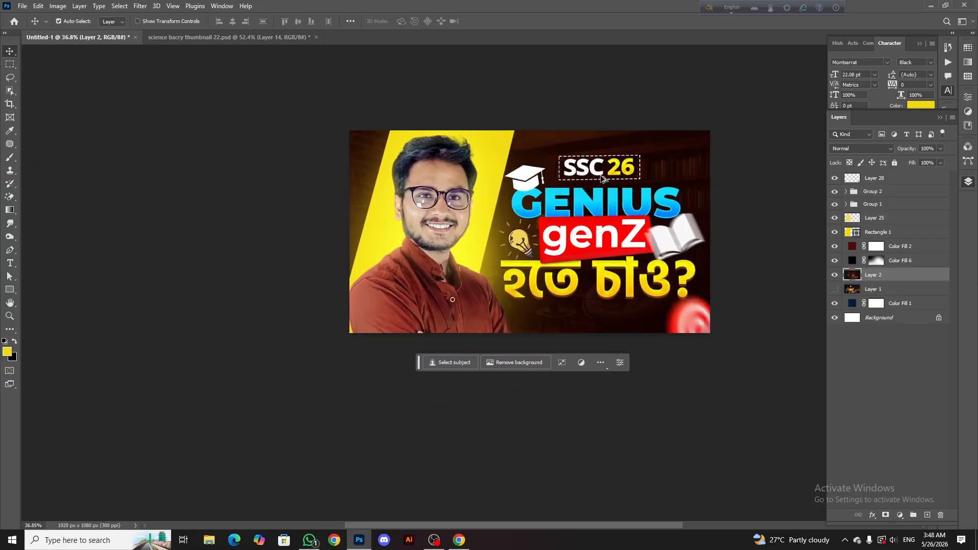
scroll(600, 232, "down", 3)
scroll(422, 188, "up", 5)
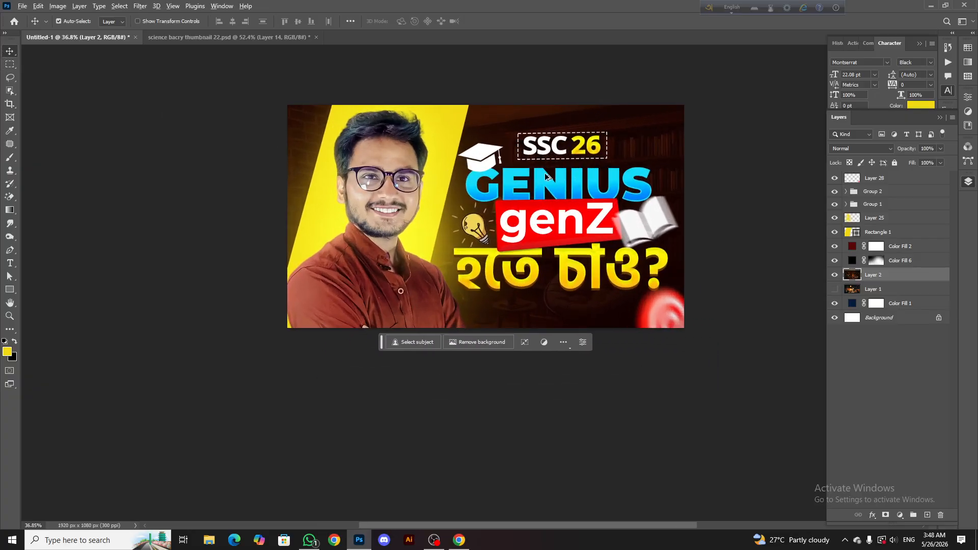
scroll(423, 206, "up", 1)
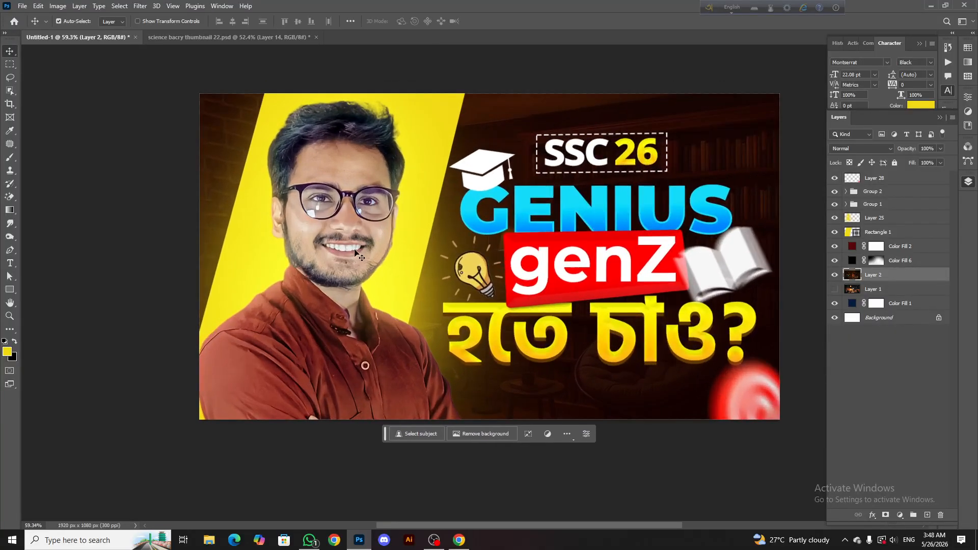
Add a new layer above Layer 28 with Linear Dodge (Add) blending and 17% opacity
left_click(422, 205)
left_click(846, 204)
left_click(869, 179)
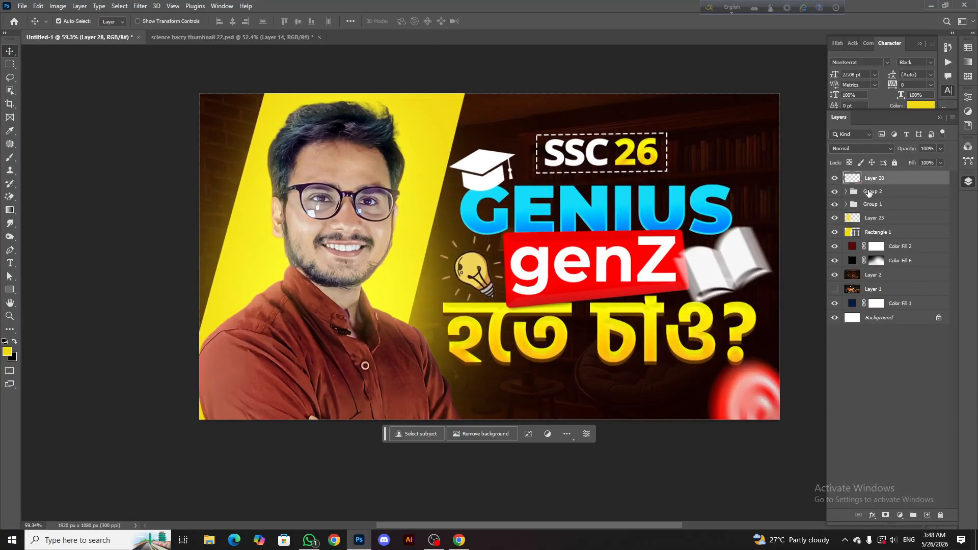
left_click(926, 515)
left_click(861, 148)
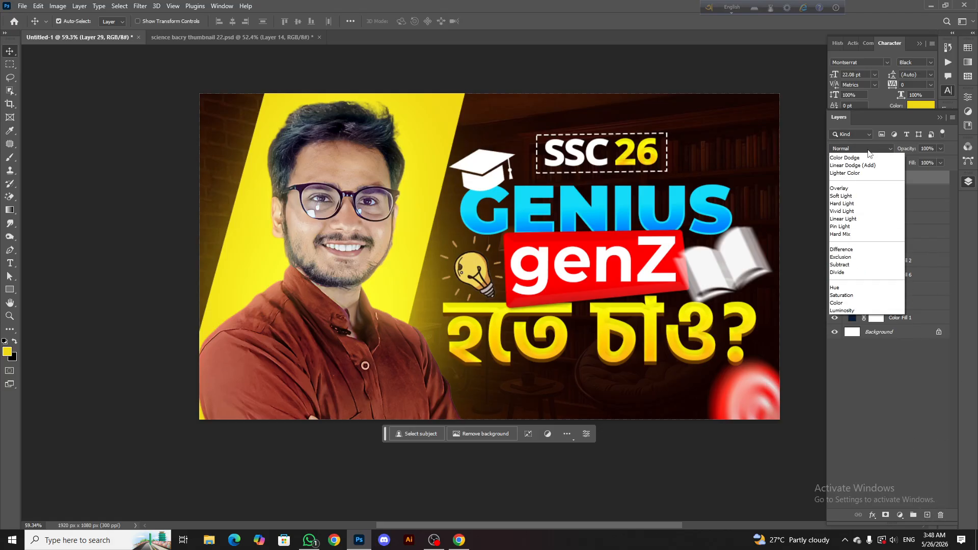
left_click(866, 250)
left_click(940, 149)
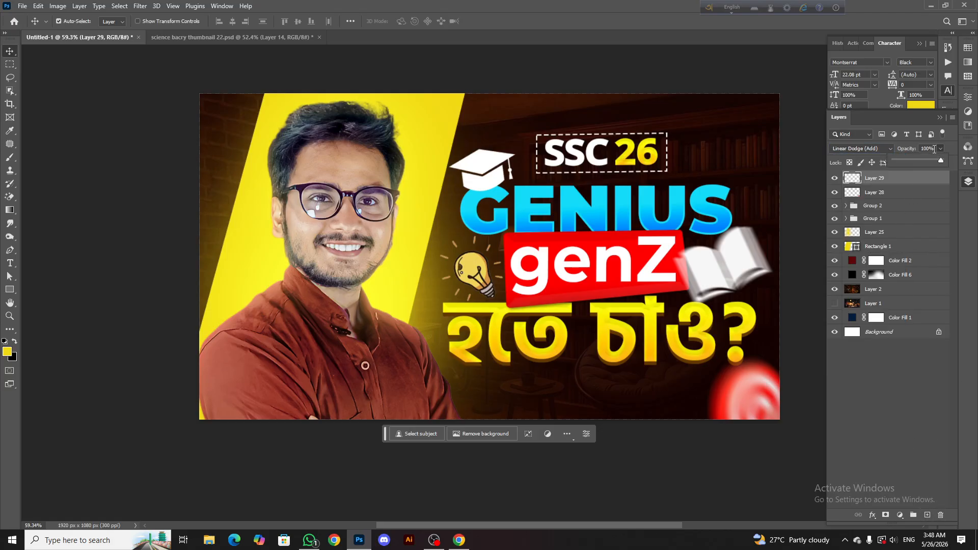
left_click_drag(943, 160, 901, 159)
Paint a soft yellow glow around the portrait's yellow panel and the "হতে চাও?" line with the Brush tool
left_click(9, 162)
left_click(46, 155)
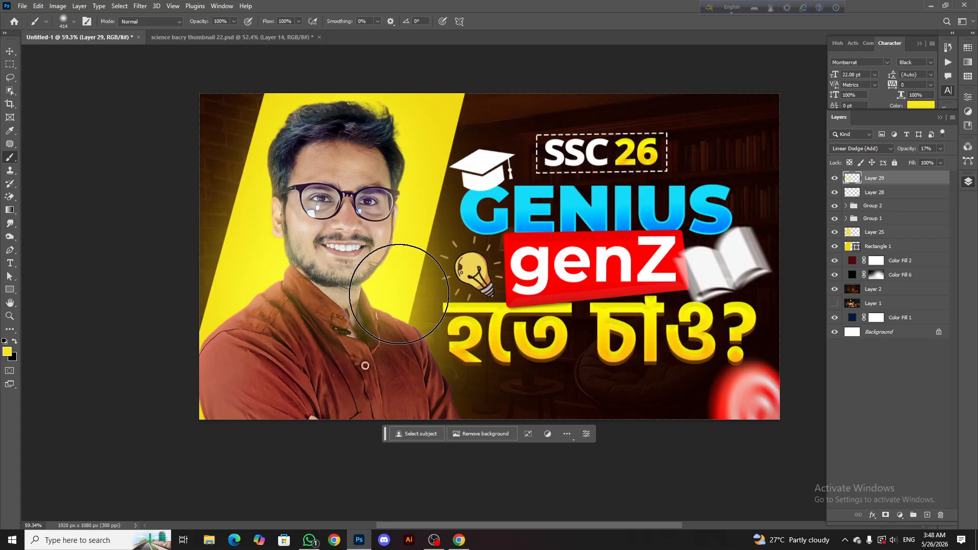
scroll(635, 313, "up", 1)
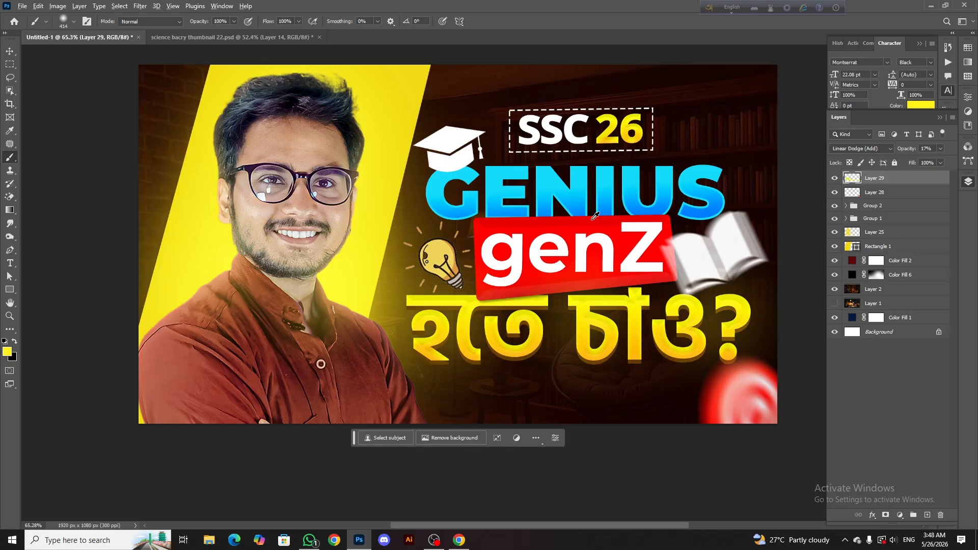
Sample the heading's own colours and paint matching soft glows over GENIUS and genZ on Layer 29
left_click(614, 182, "alt")
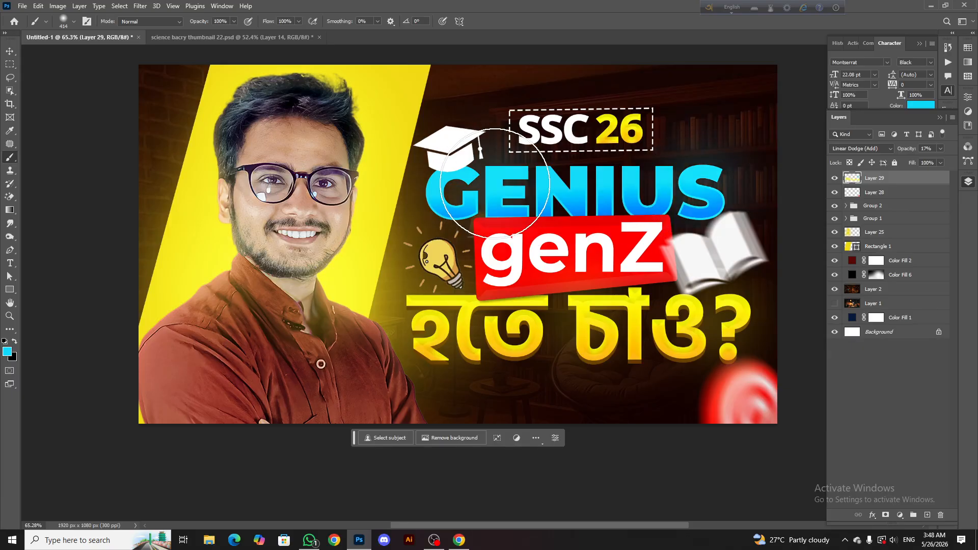
left_click(597, 238, "alt")
left_click(639, 232)
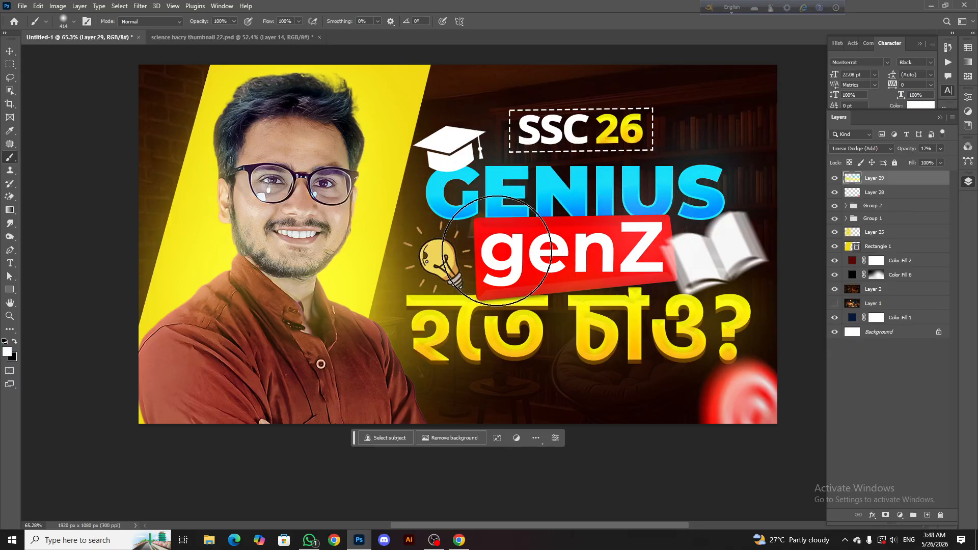
left_click(498, 250)
Sample yellow from the "হতে চাও?" line, paint a glow over the light bulb and check Layer 29's effect
scroll(536, 270, "down", 4)
scroll(529, 268, "up", 3)
left_click(489, 292, "alt")
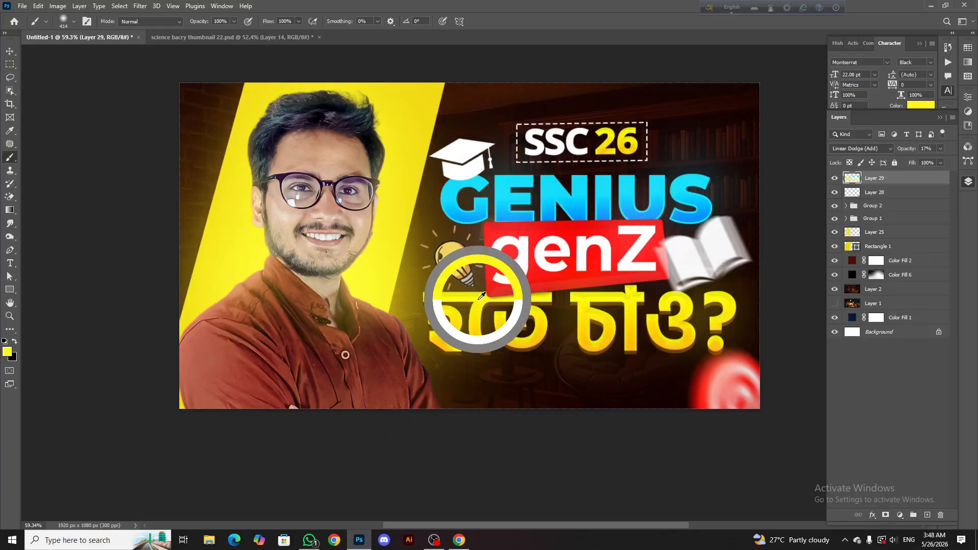
left_click_drag(458, 259, 439, 259)
left_click(454, 258)
scroll(454, 258, "down", 3)
scroll(456, 260, "down", 1)
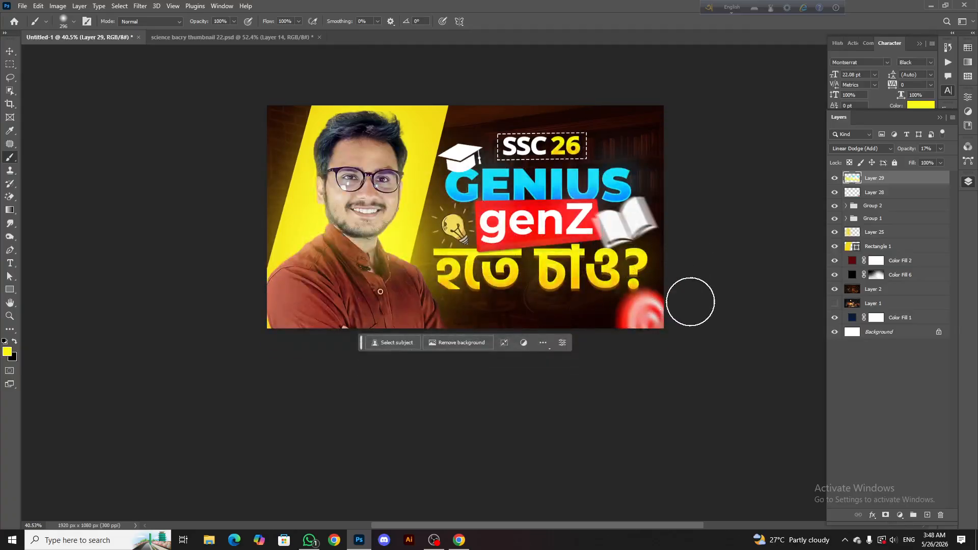
left_click(834, 178)
left_click(834, 178)
Sample the SSC 26 badge's white and yellow and brush matching glows over its text
scroll(574, 143, "up", 3)
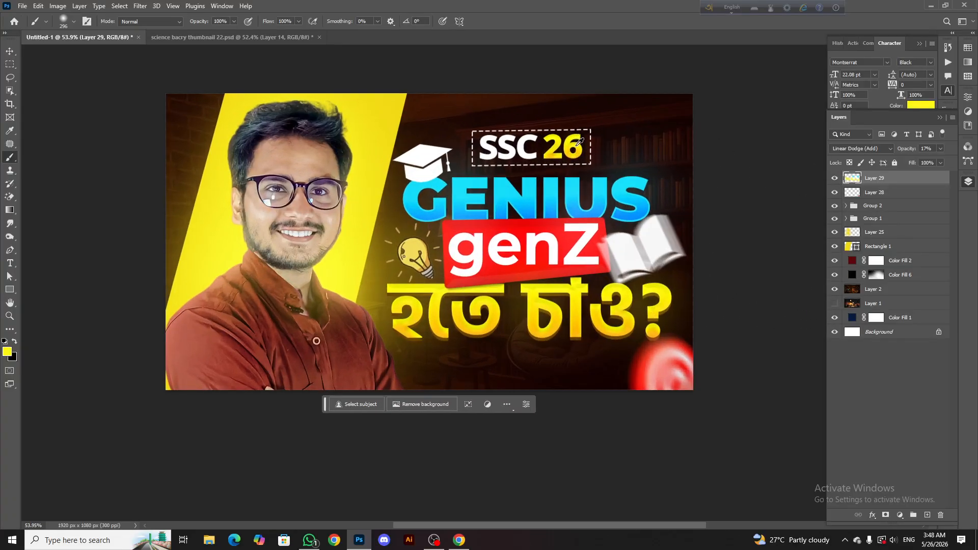
left_click(570, 143, "alt")
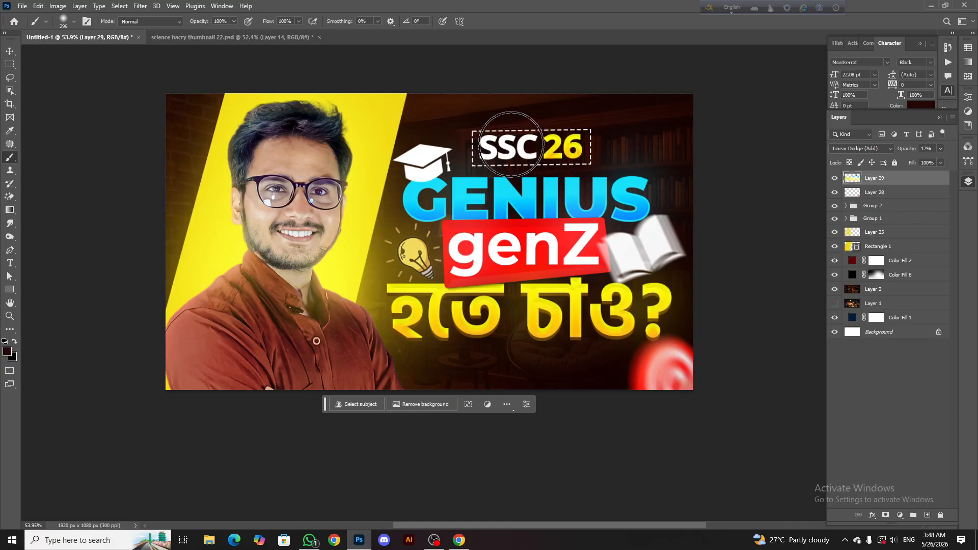
left_click(498, 146, "alt")
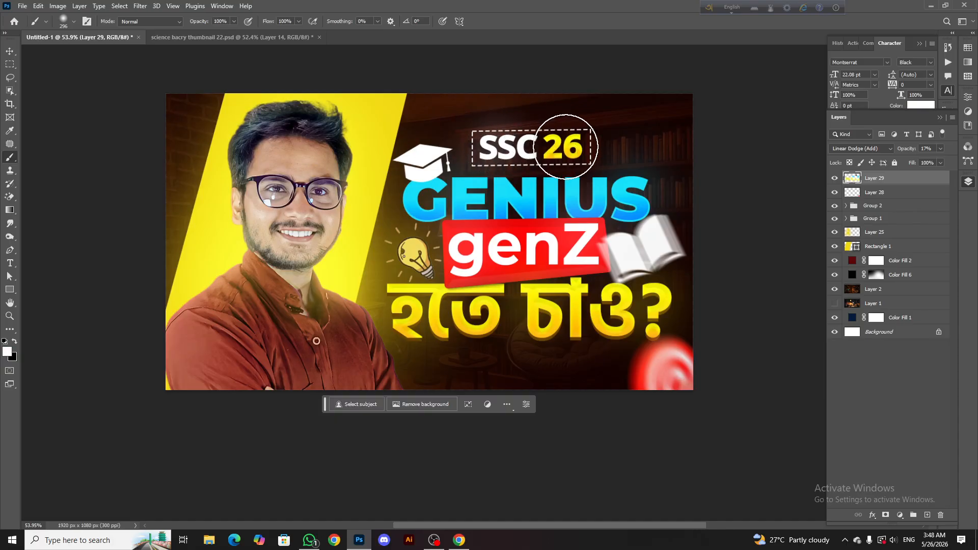
left_click(570, 146, "alt")
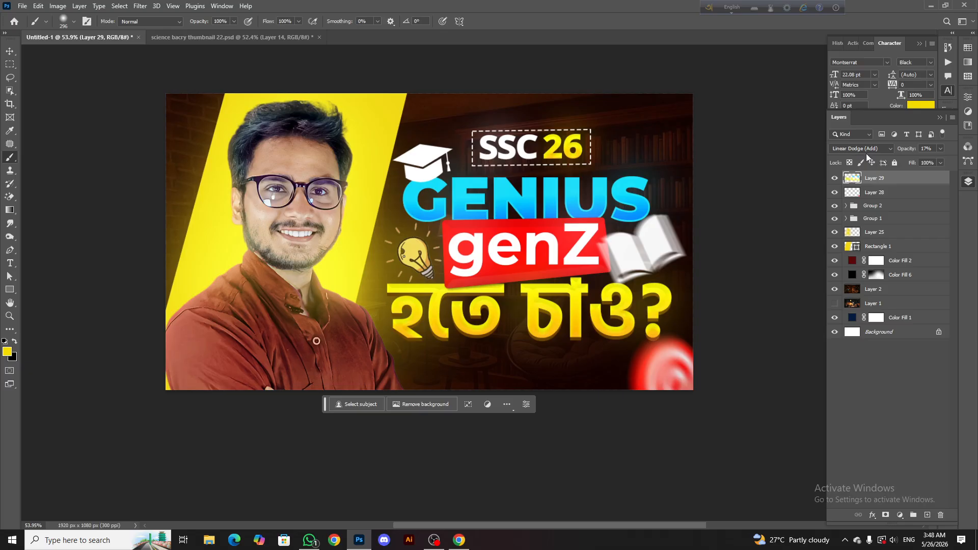
Toggle Layer 29's visibility and compare the thumbnail with and without the painted glow at several zoom levels
left_click(836, 180)
left_click(837, 181)
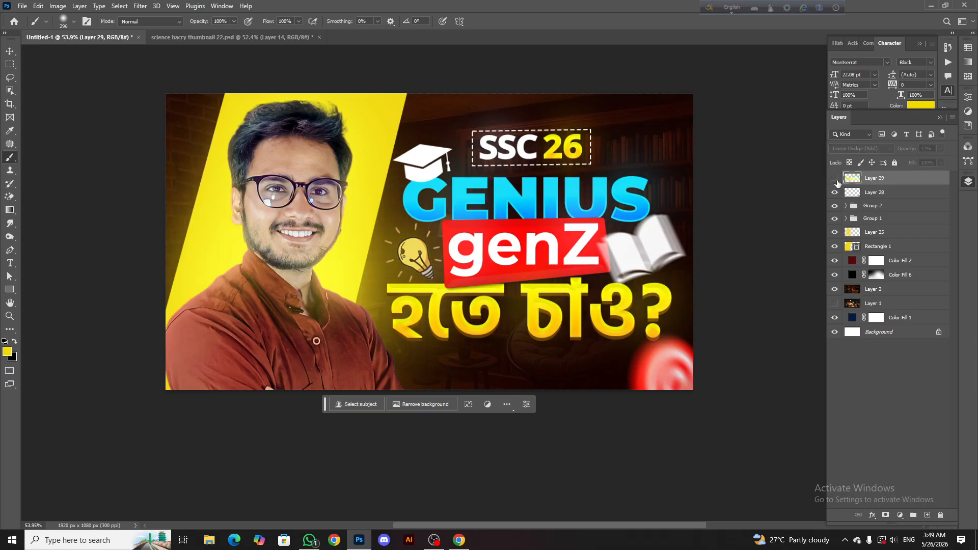
left_click(837, 180)
scroll(518, 148, "down", 4)
scroll(493, 156, "down", 2)
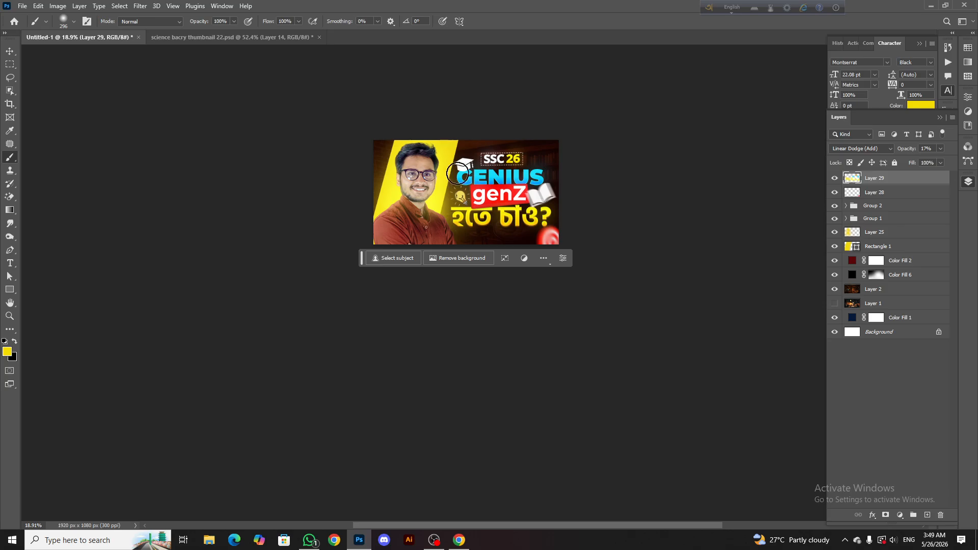
scroll(433, 168, "up", 3)
scroll(415, 201, "up", 2)
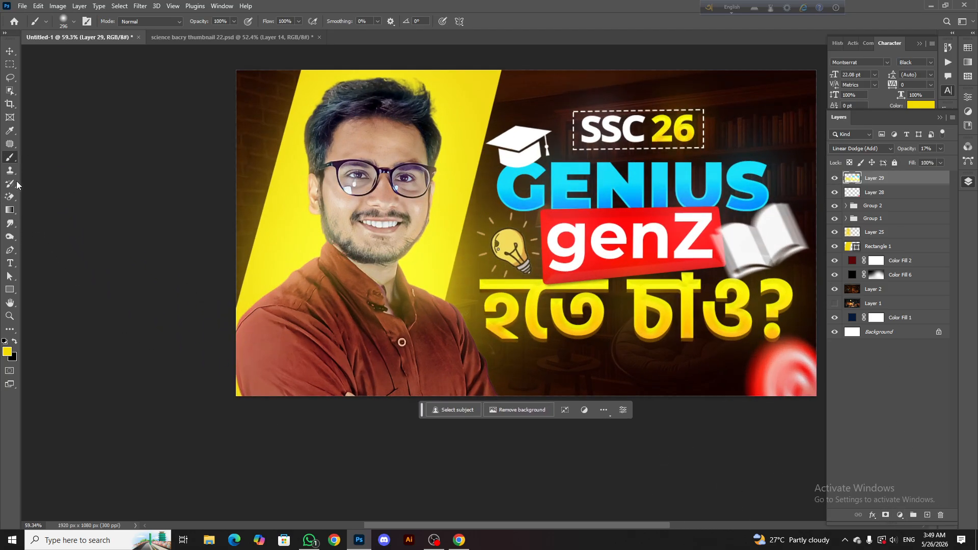
left_click(834, 178)
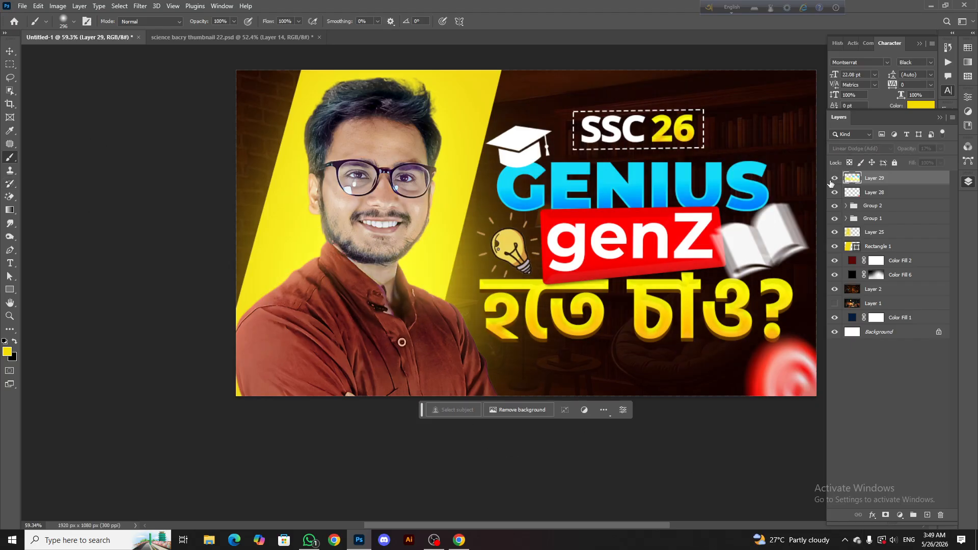
Show Layer 29 and lower its opacity to 10% to soften the painted glow
left_click(834, 177)
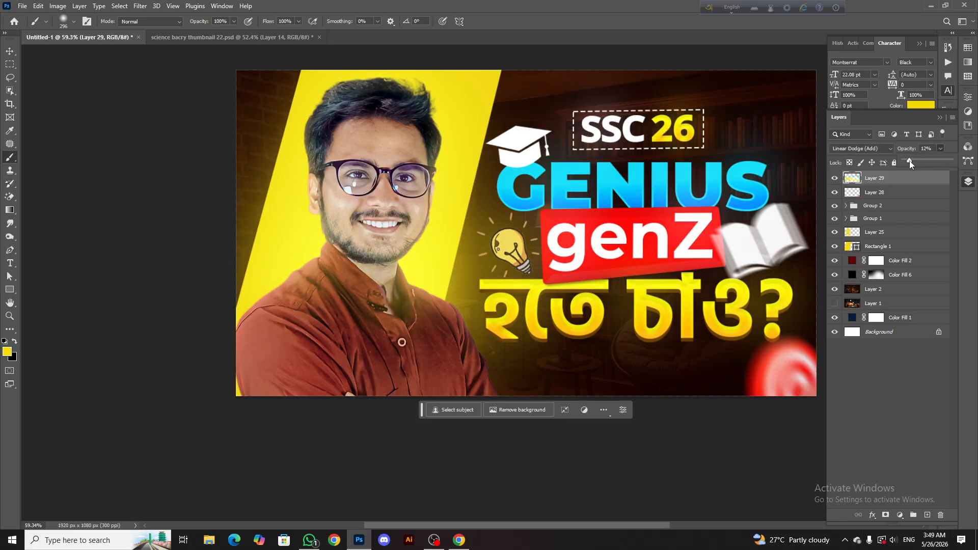
left_click_drag(909, 160, 908, 161)
scroll(522, 202, "right", 1)
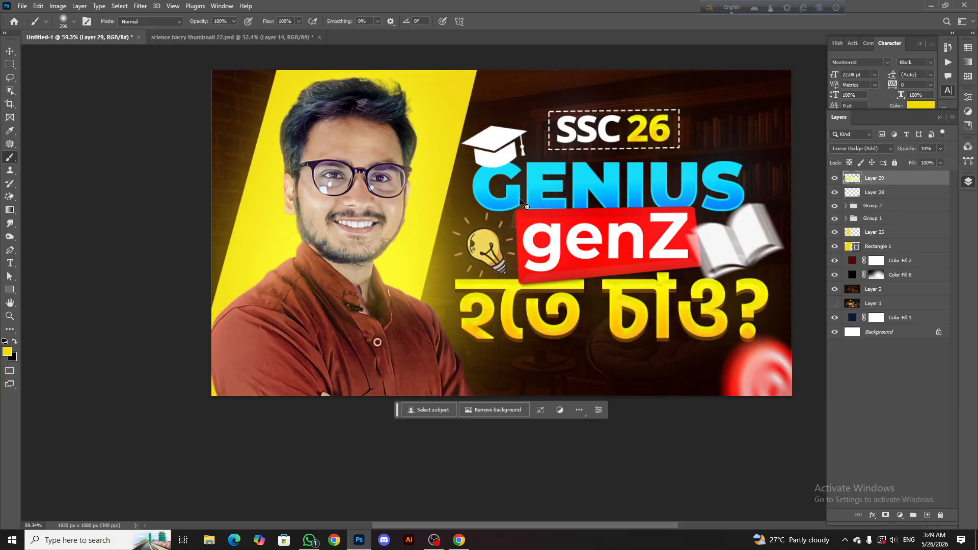
scroll(522, 202, "right", 1)
Add a new layer above Layer 29 and apply the merged RGB image to it with Multiply blending at 100% opacity
left_click(927, 515)
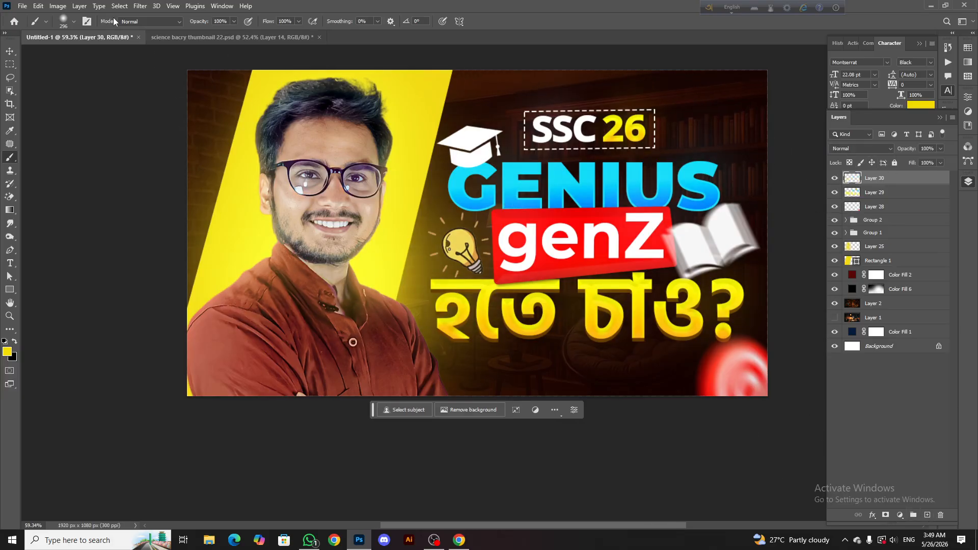
left_click(53, 7)
left_click(76, 159)
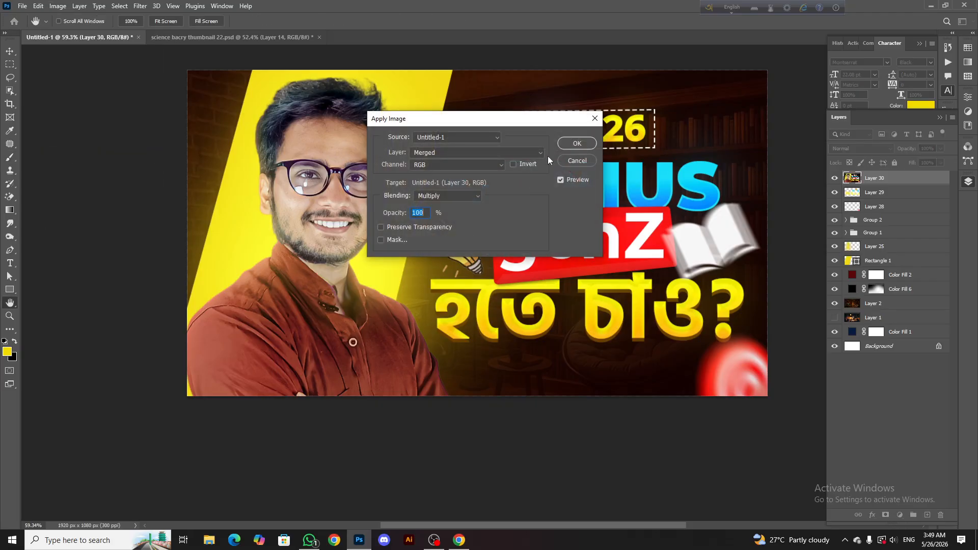
left_click(571, 144)
Grade the merged layer in the Camera Raw Filter, setting Vibrance to +32, Dehaze to 0 and Tint to -15
left_click(140, 6)
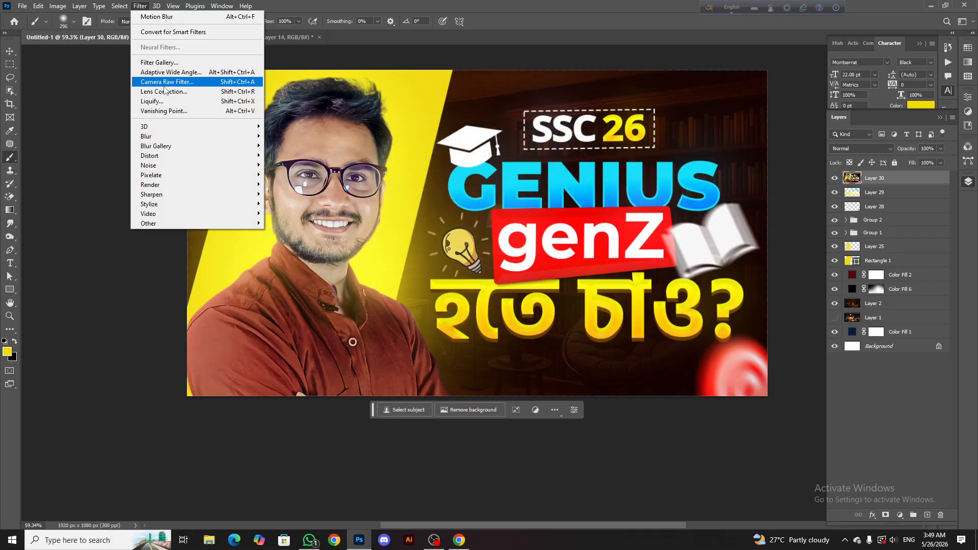
left_click(163, 81)
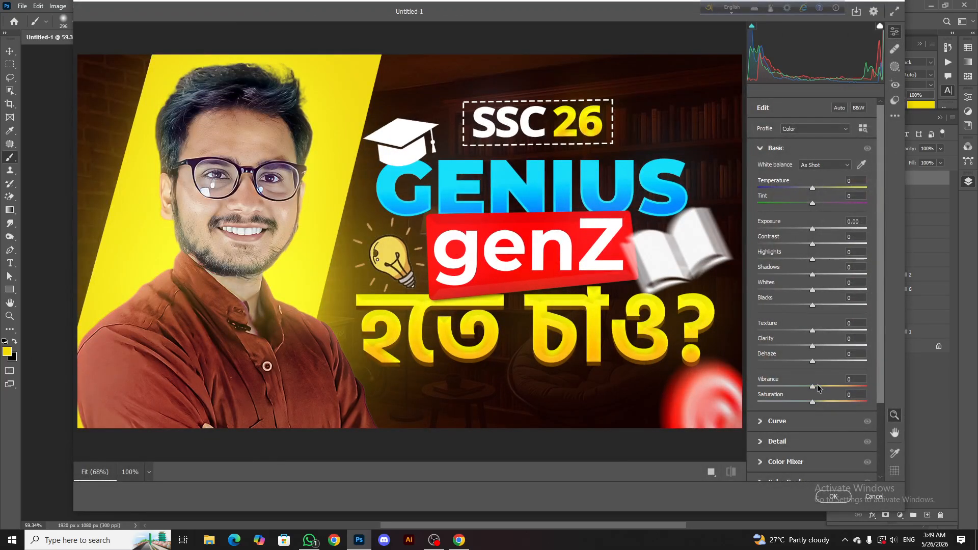
mouse_move(816, 388)
left_mouse_down()
mouse_move(839, 390)
mouse_move(812, 404)
left_mouse_up()
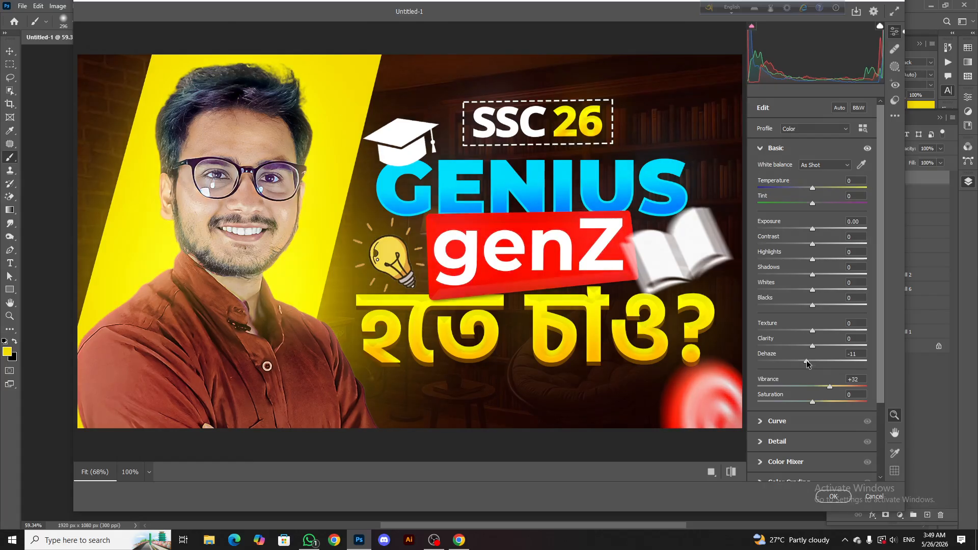
left_click_drag(810, 363, 815, 369)
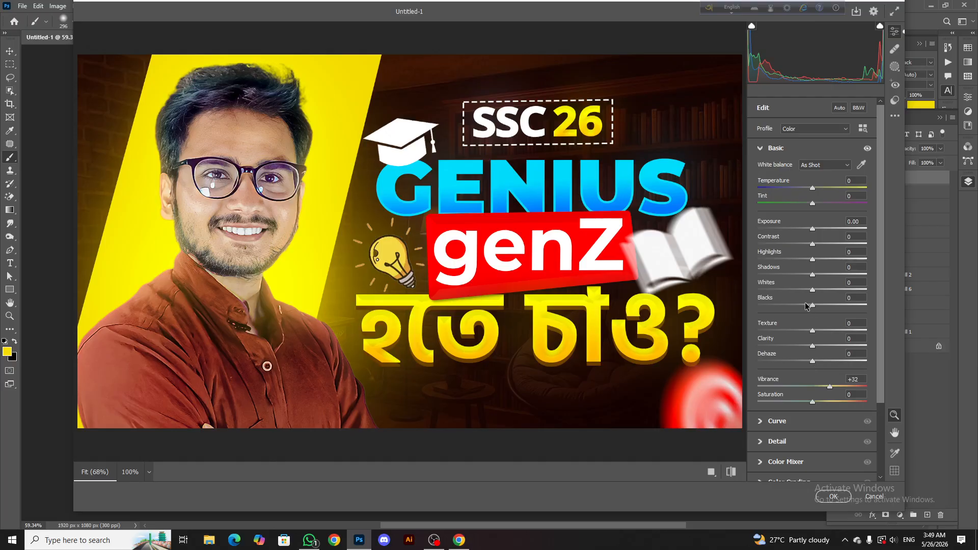
mouse_move(813, 204)
left_mouse_down()
mouse_move(805, 203)
mouse_move(826, 204)
mouse_move(799, 212)
mouse_move(814, 220)
left_mouse_up()
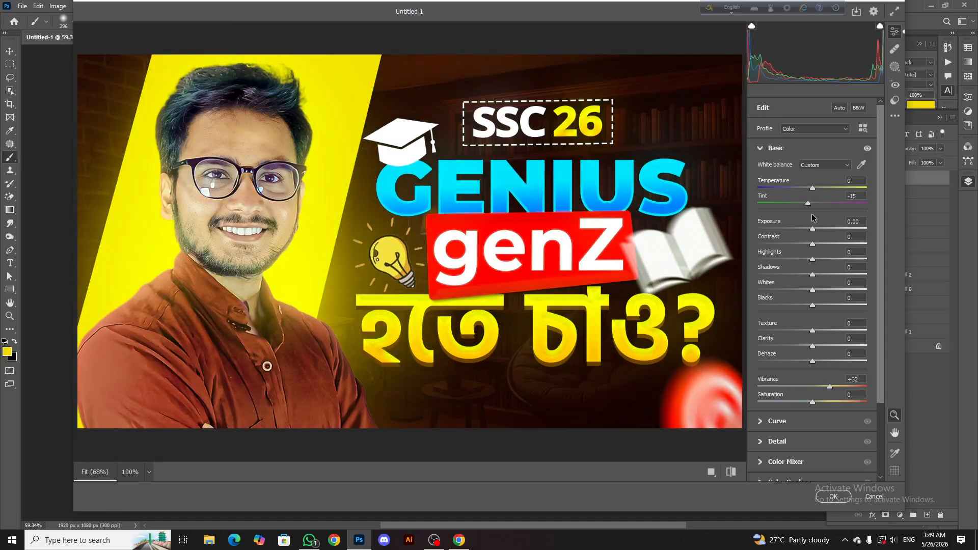